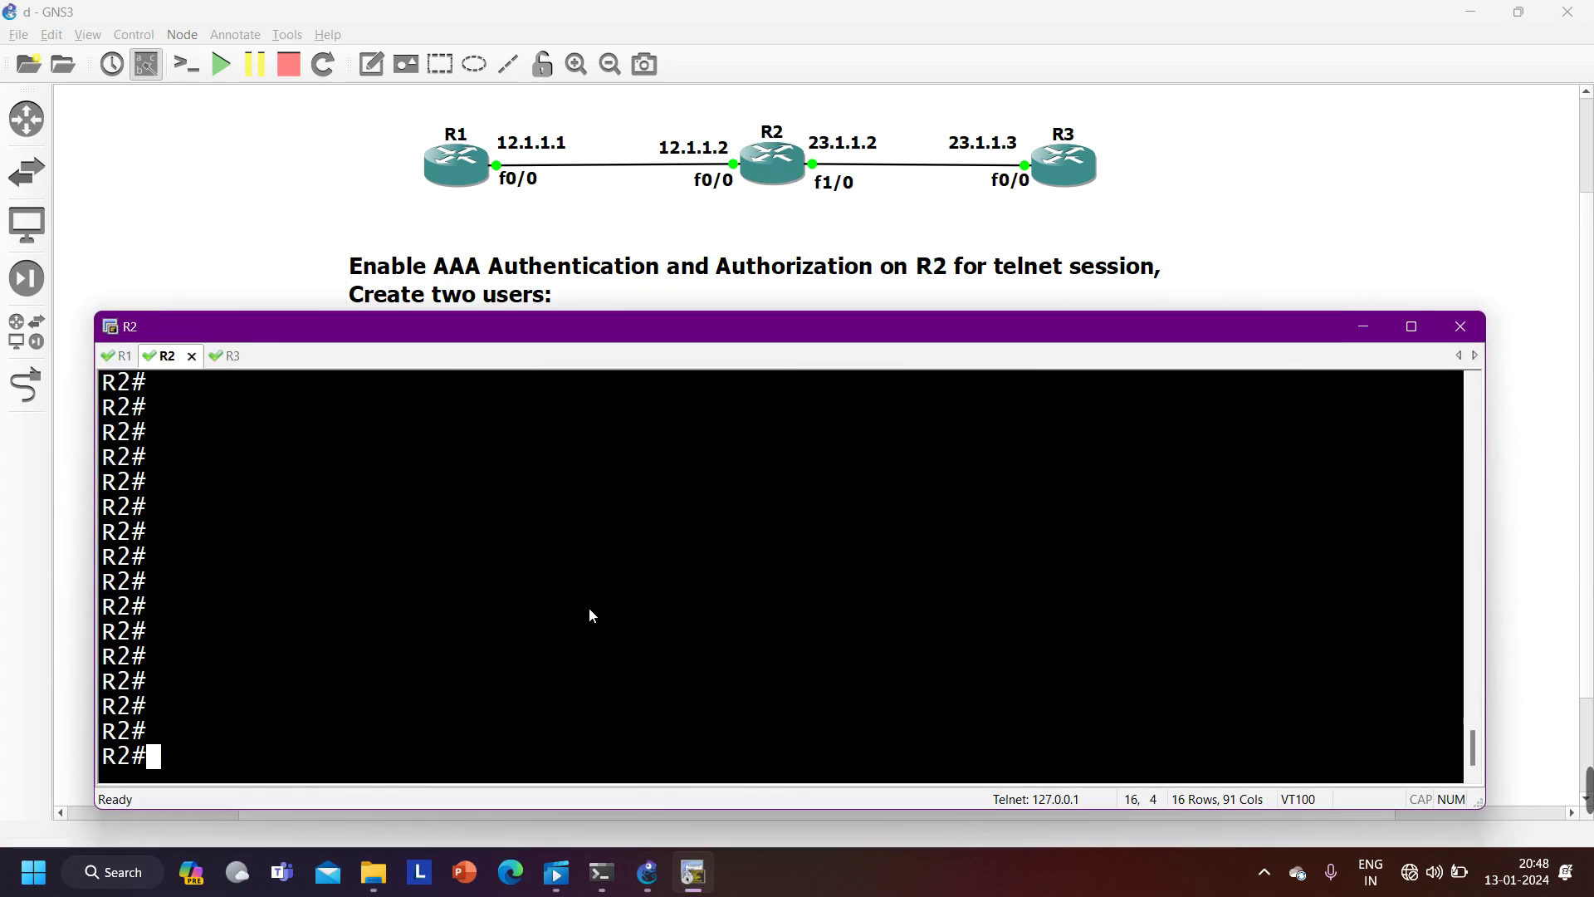
pyautogui.hotkey('ctrl', 'Tab')
pyautogui.hotkey('ctrl', 'Tab')
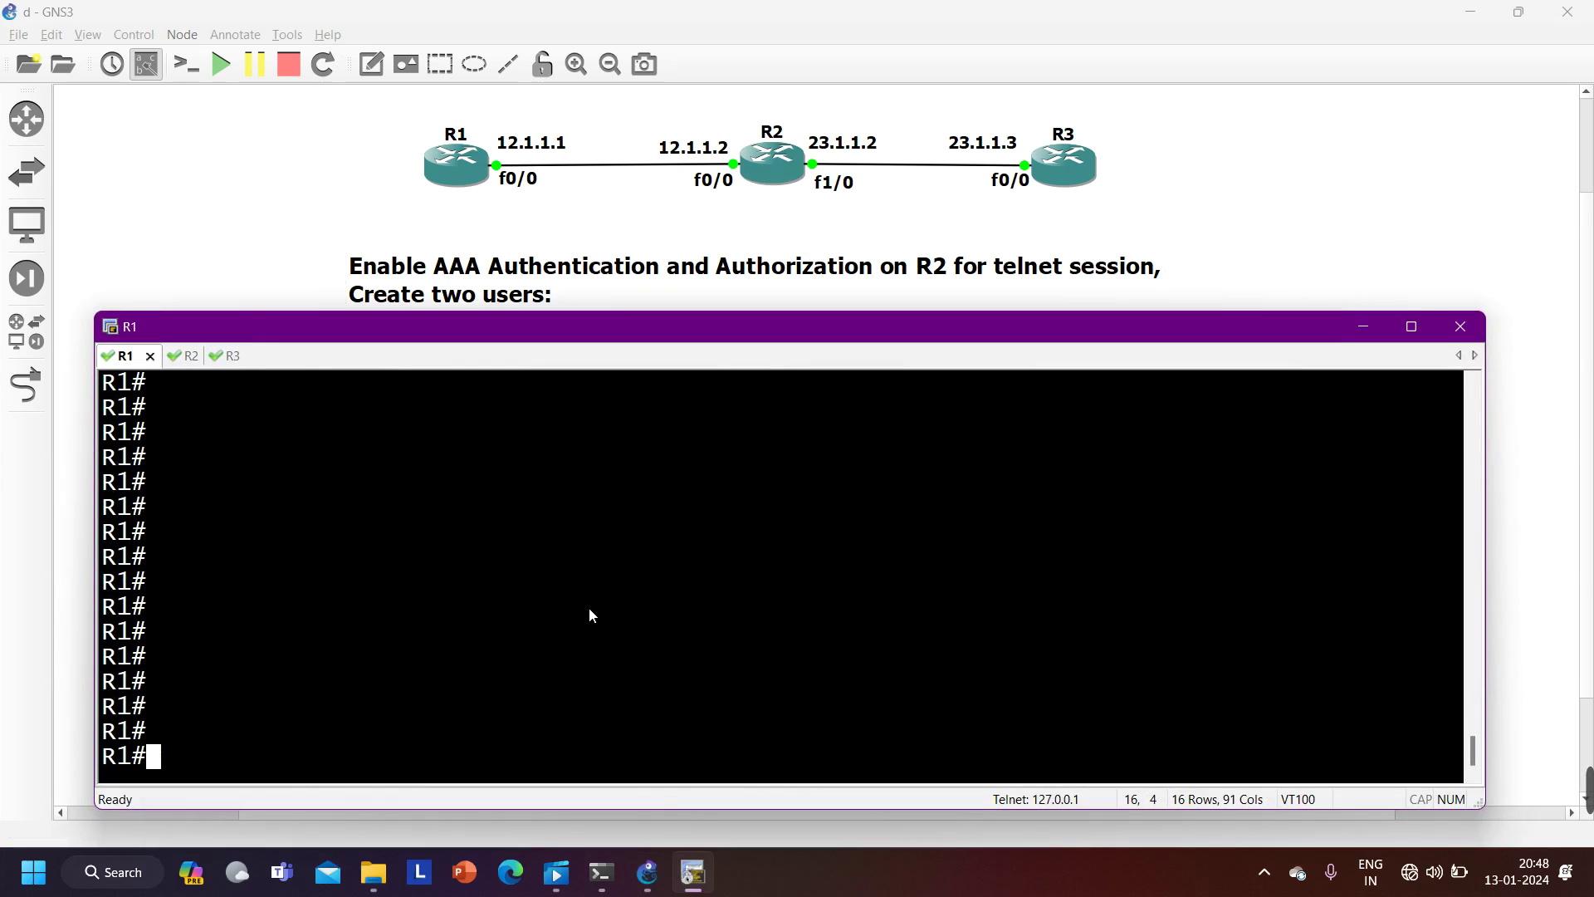
# - Cycle the router consoles and shrink the console window to reveal both user privilege requirements
pyautogui.moveTo(764, 321); pyautogui.dragTo(759, 416)
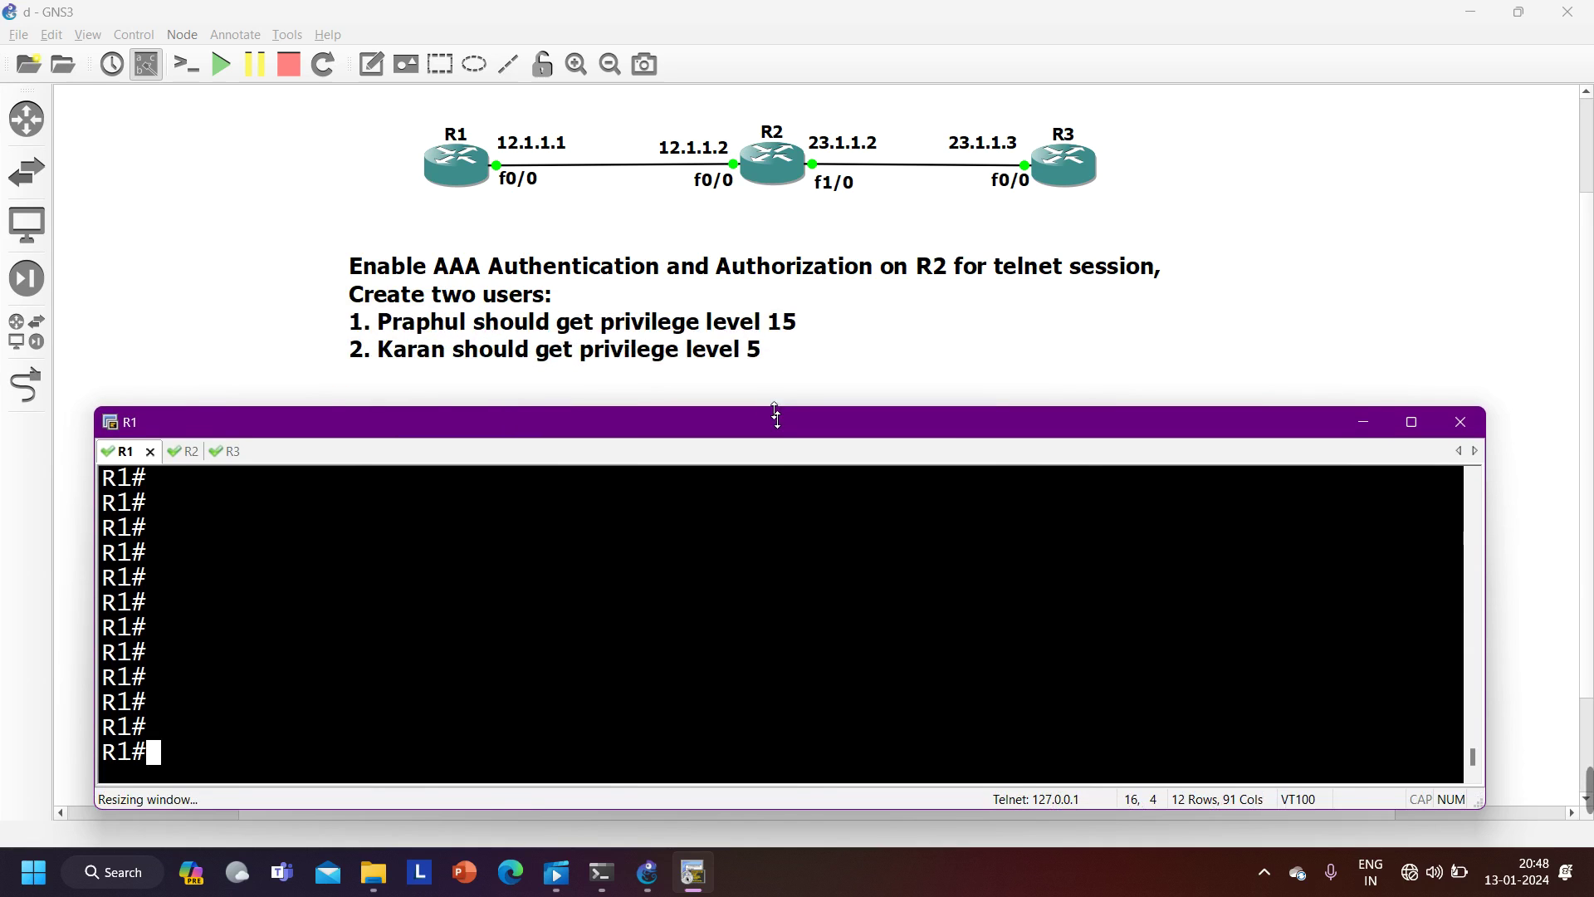
# - Switch to R2's console and enter global configuration mode with 'conf'
pyautogui.hotkey('ctrl', 'Tab')
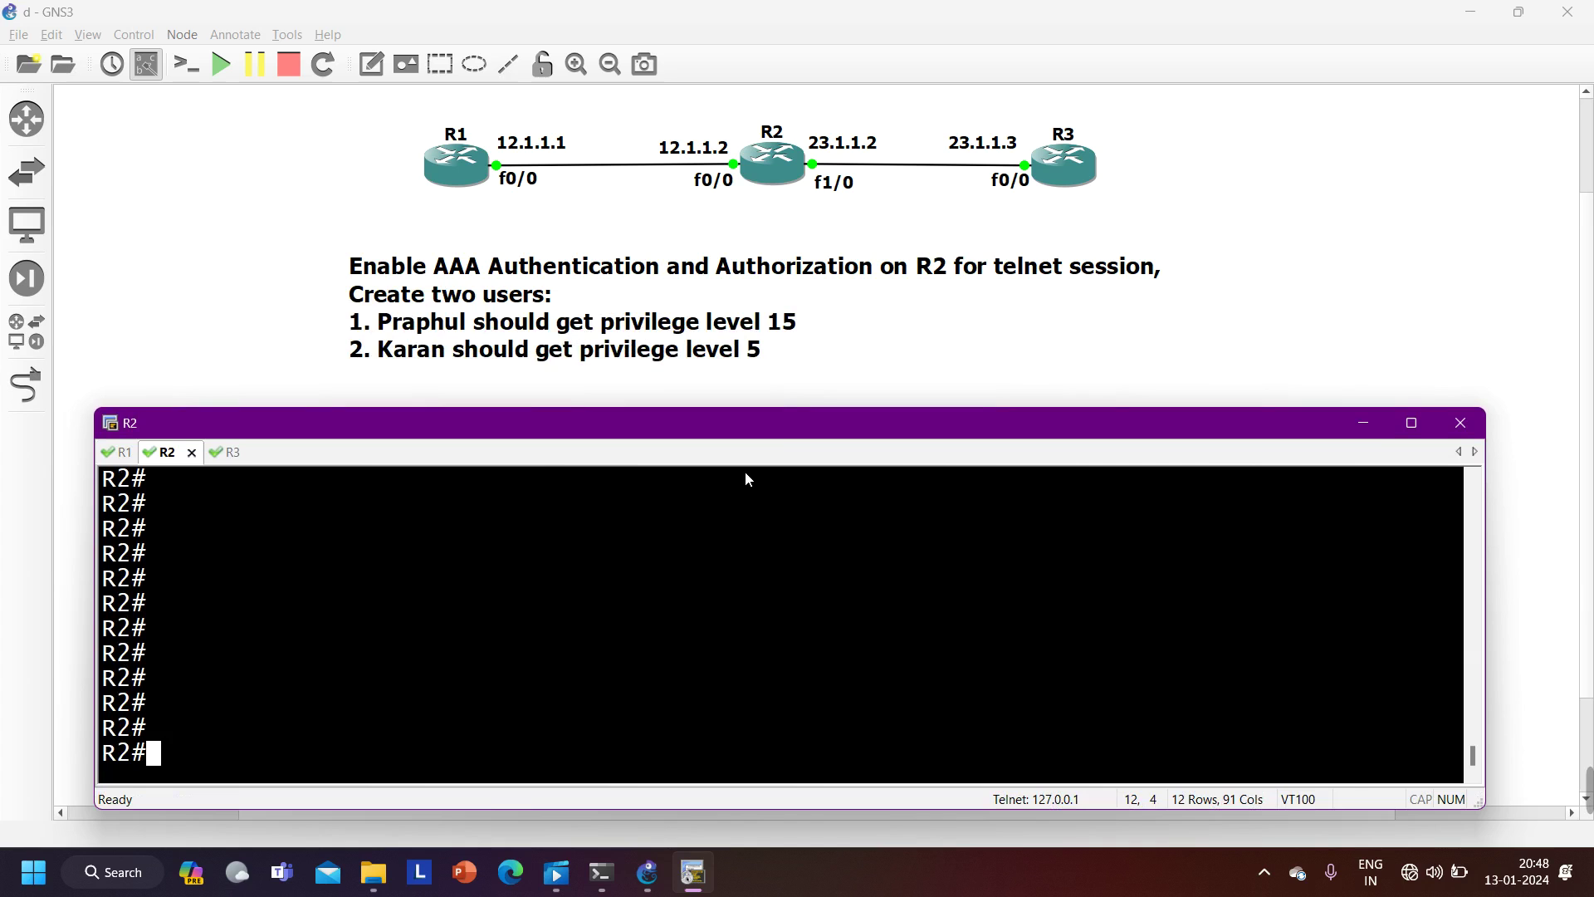
pyautogui.write('conf')
pyautogui.press('Return')
pyautogui.press('Return')
pyautogui.press('Return')
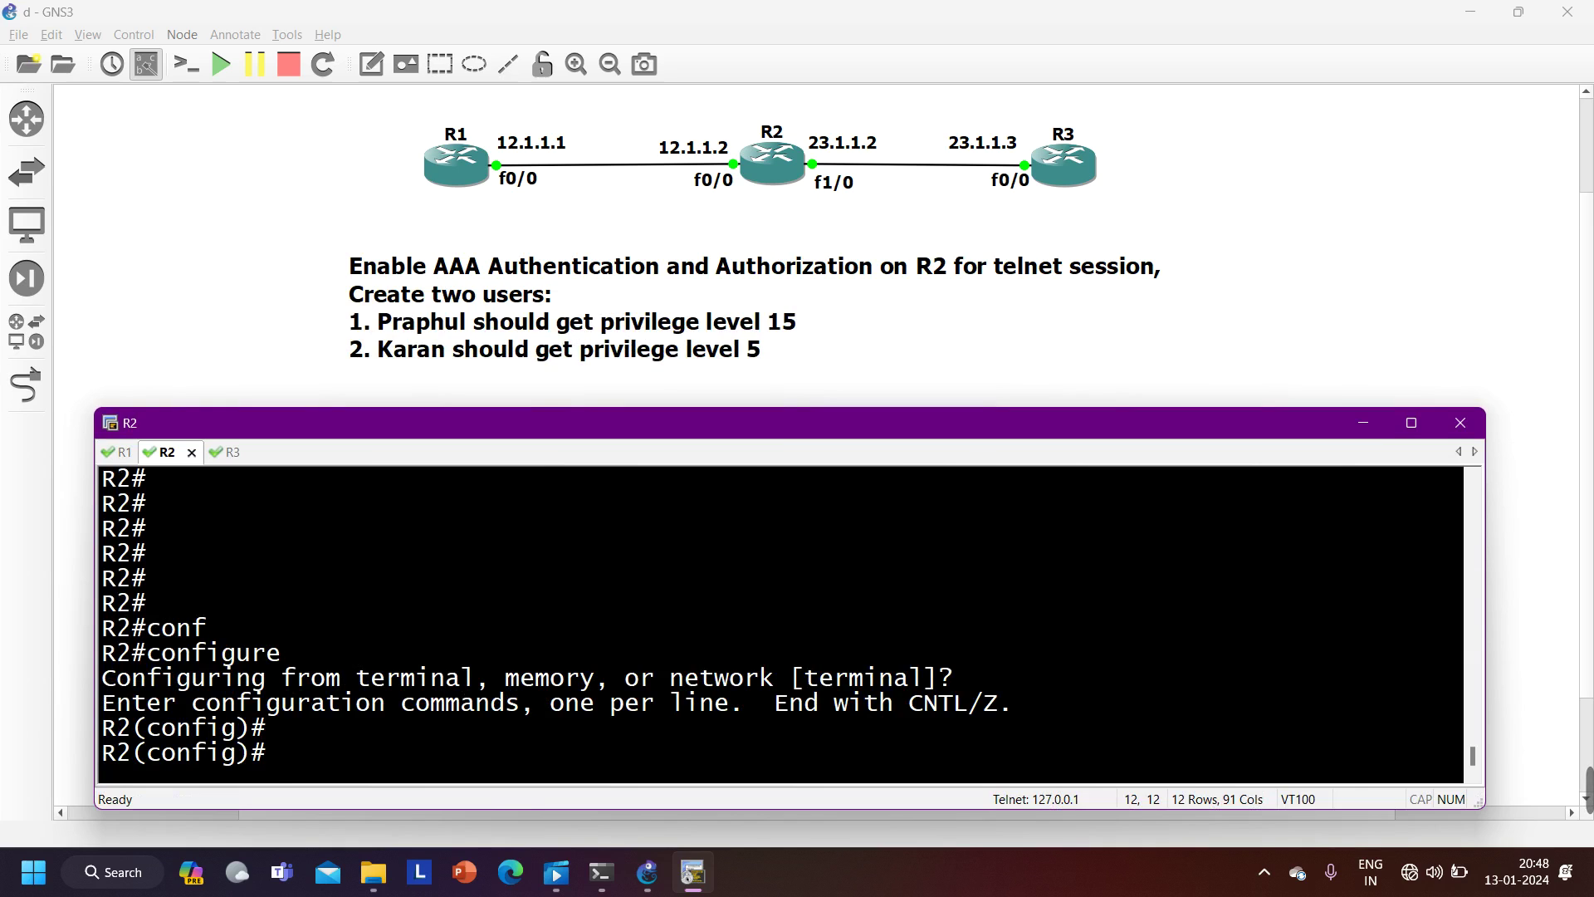
# - Run 'do show run | s aaa' on R2 and highlight the 'no aaa new-model' line
pyautogui.write('sho')
pyautogui.press('BackSpace')
pyautogui.press('BackSpace')
pyautogui.press('BackSpace')
pyautogui.write('do show run')
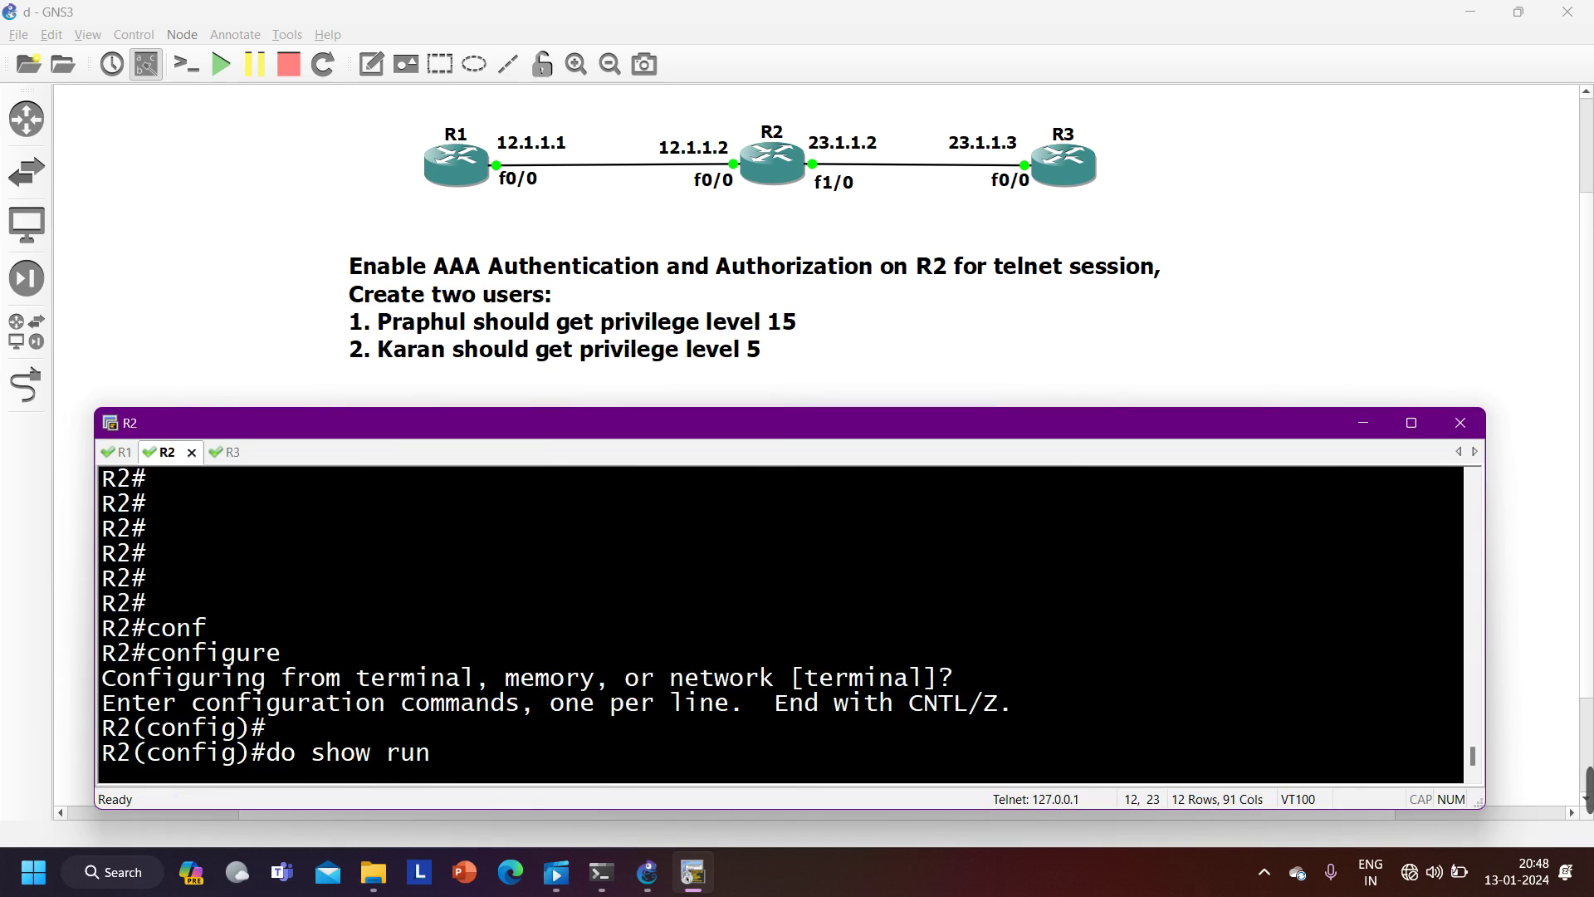
pyautogui.write(' | s aaa')
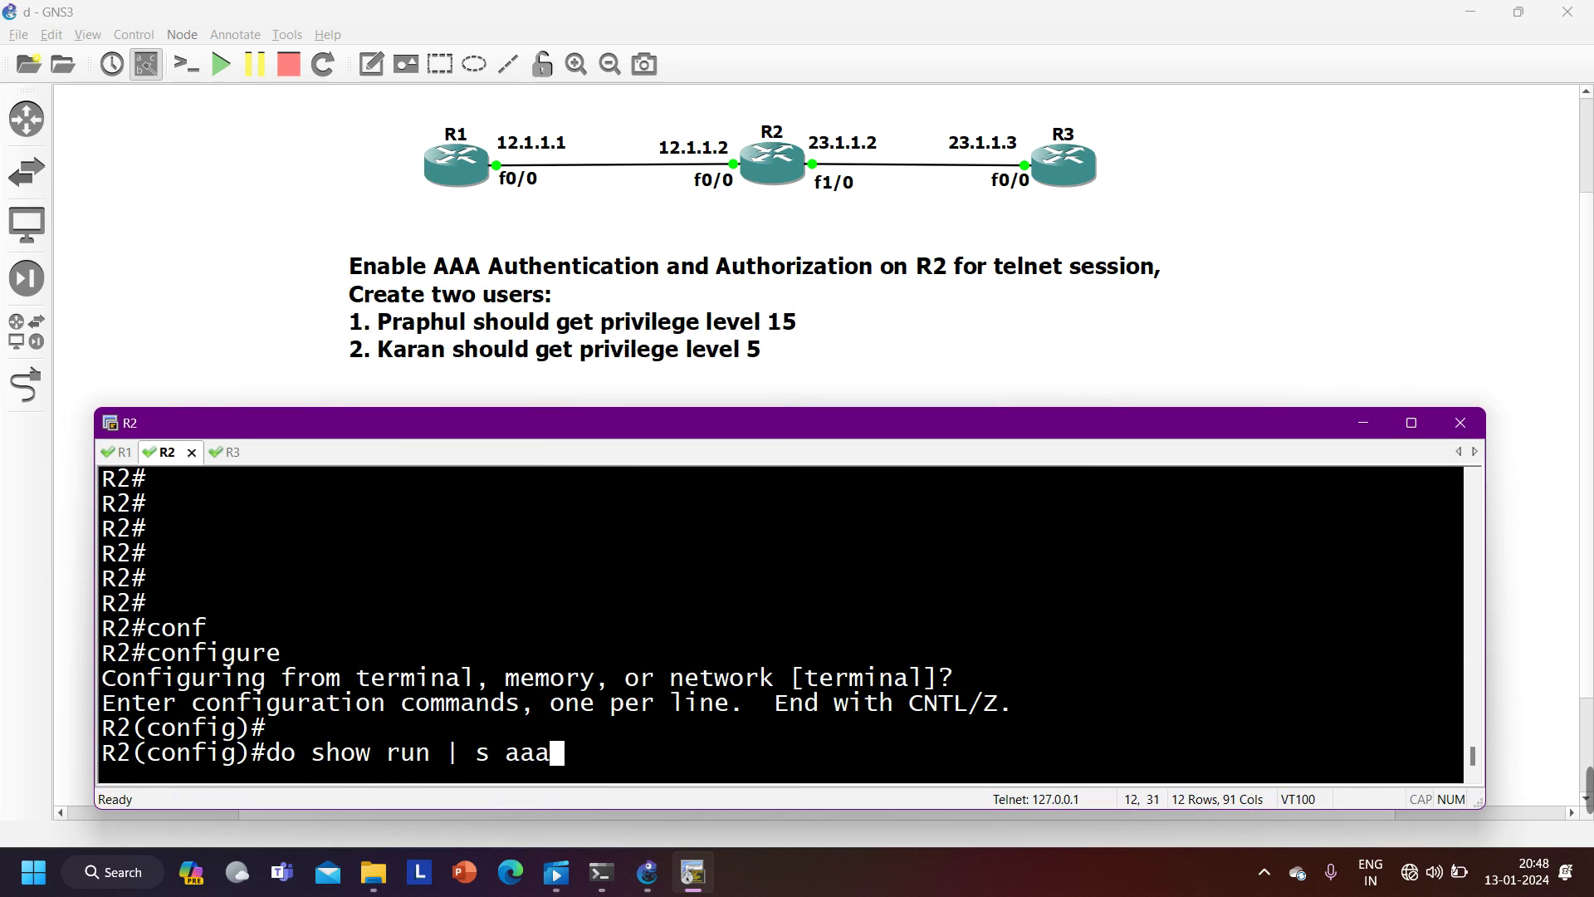
pyautogui.press('Return')
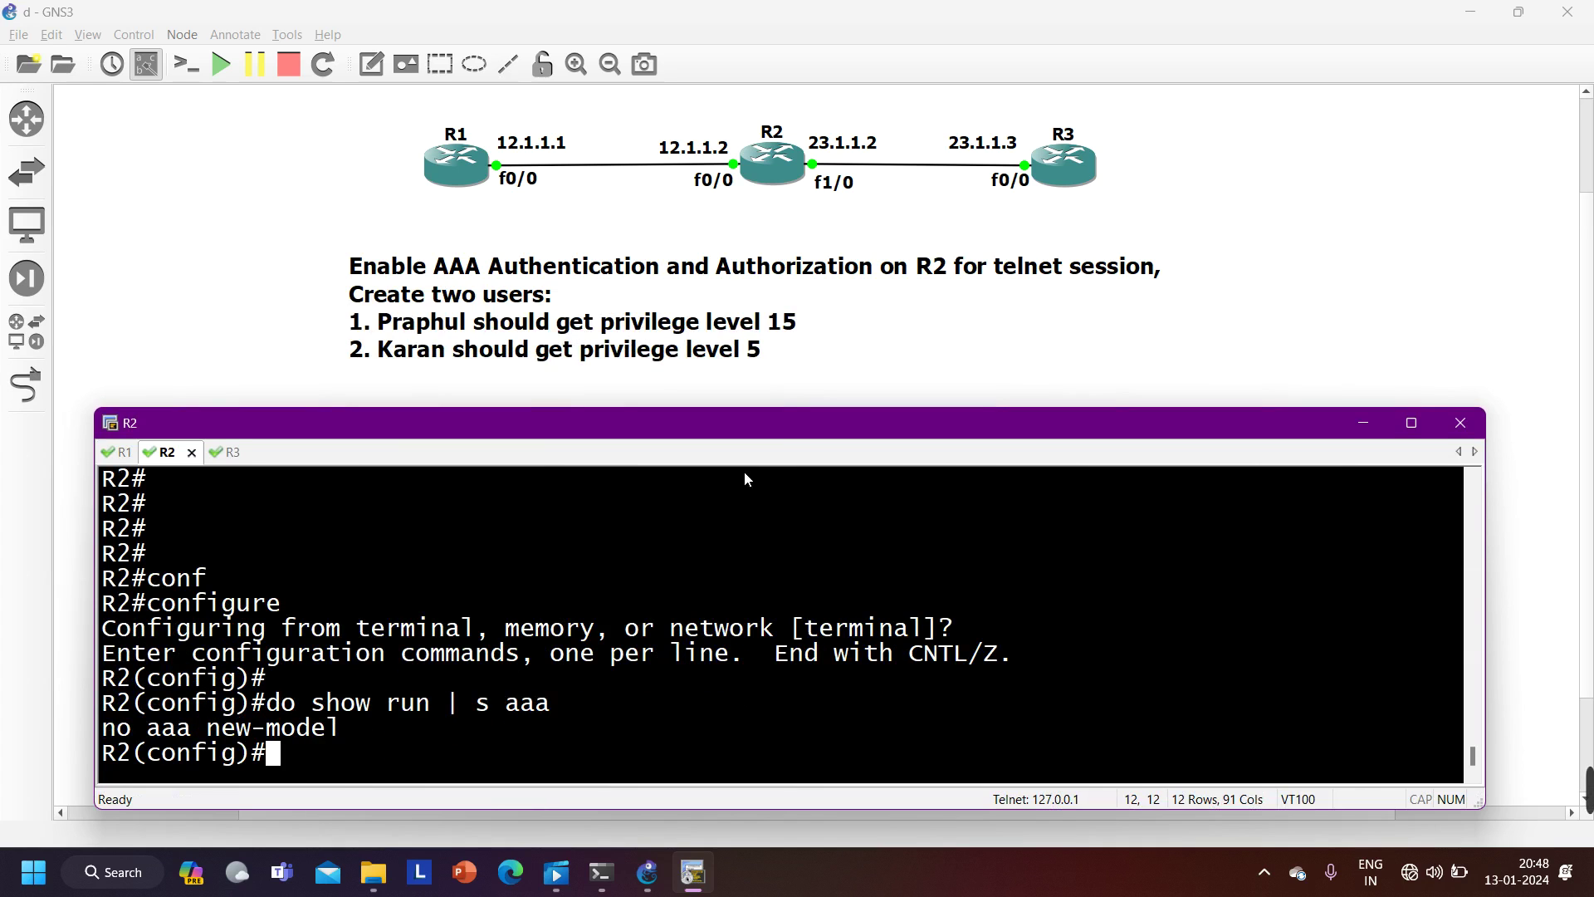
pyautogui.moveTo(344, 734); pyautogui.dragTo(105, 739)
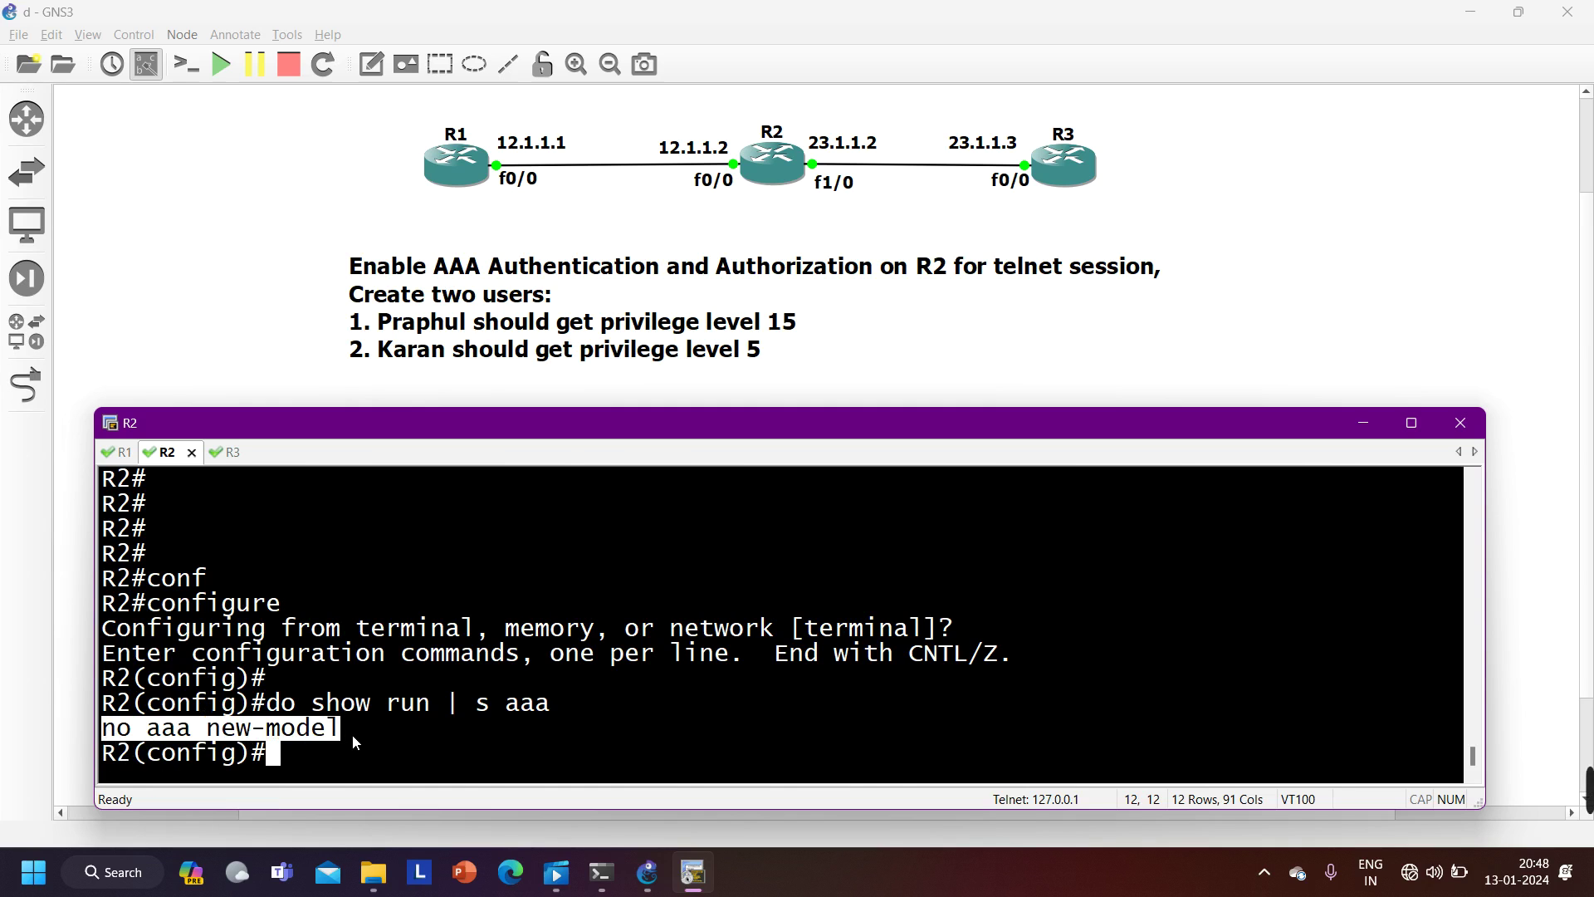
pyautogui.write('aa')
pyautogui.press('Tab')
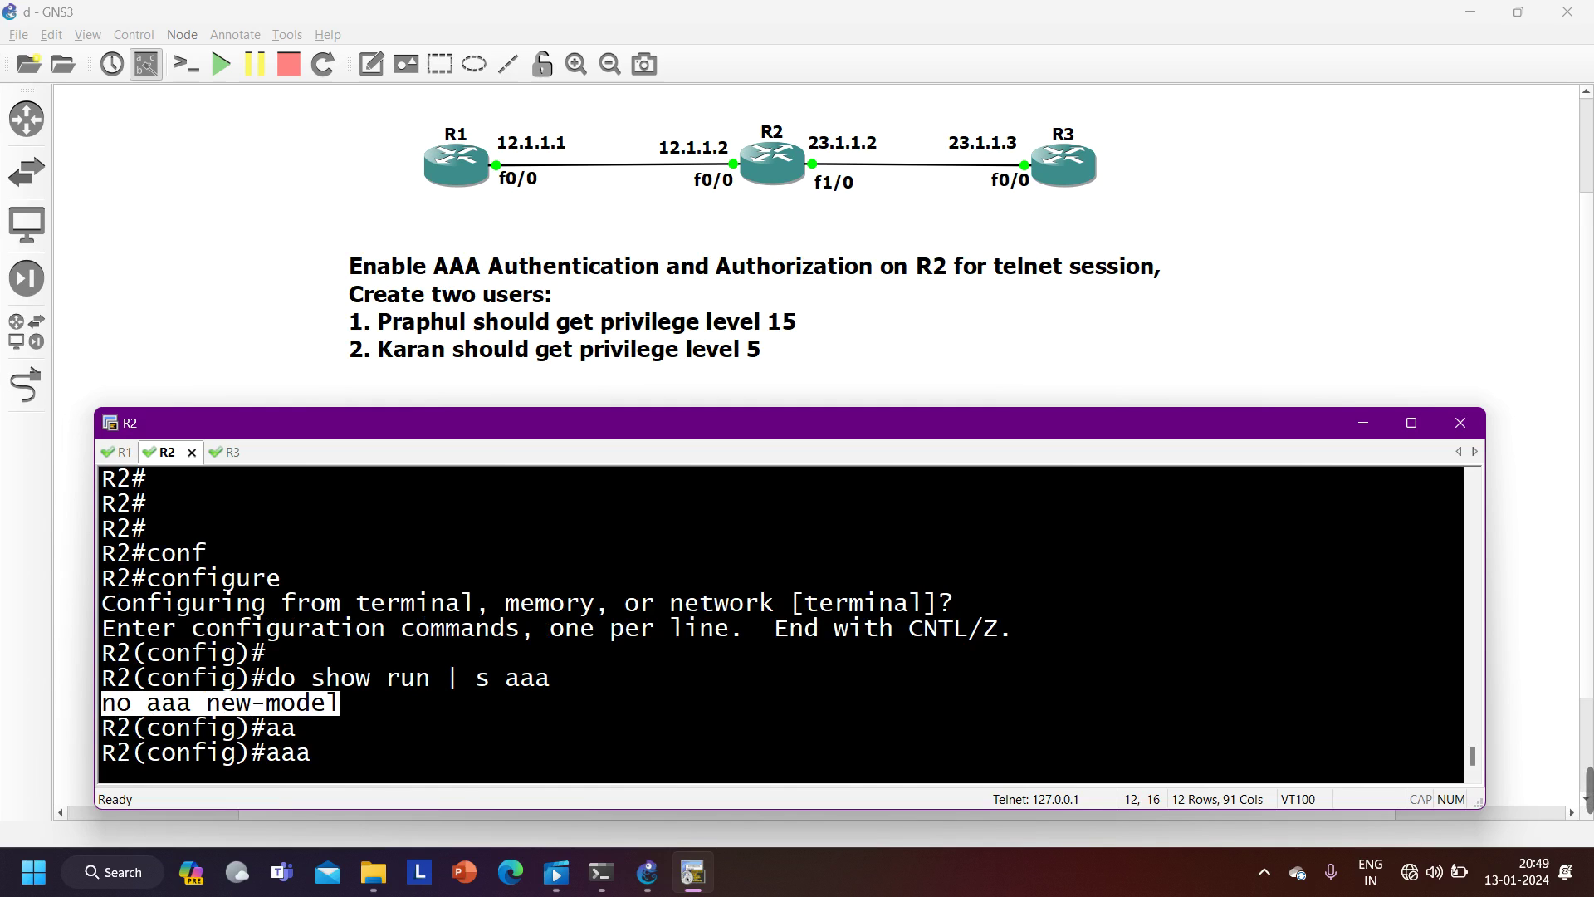
# - Enable AAA on R2 with 'aaa new-model'
pyautogui.write('ne')
pyautogui.press('Tab')
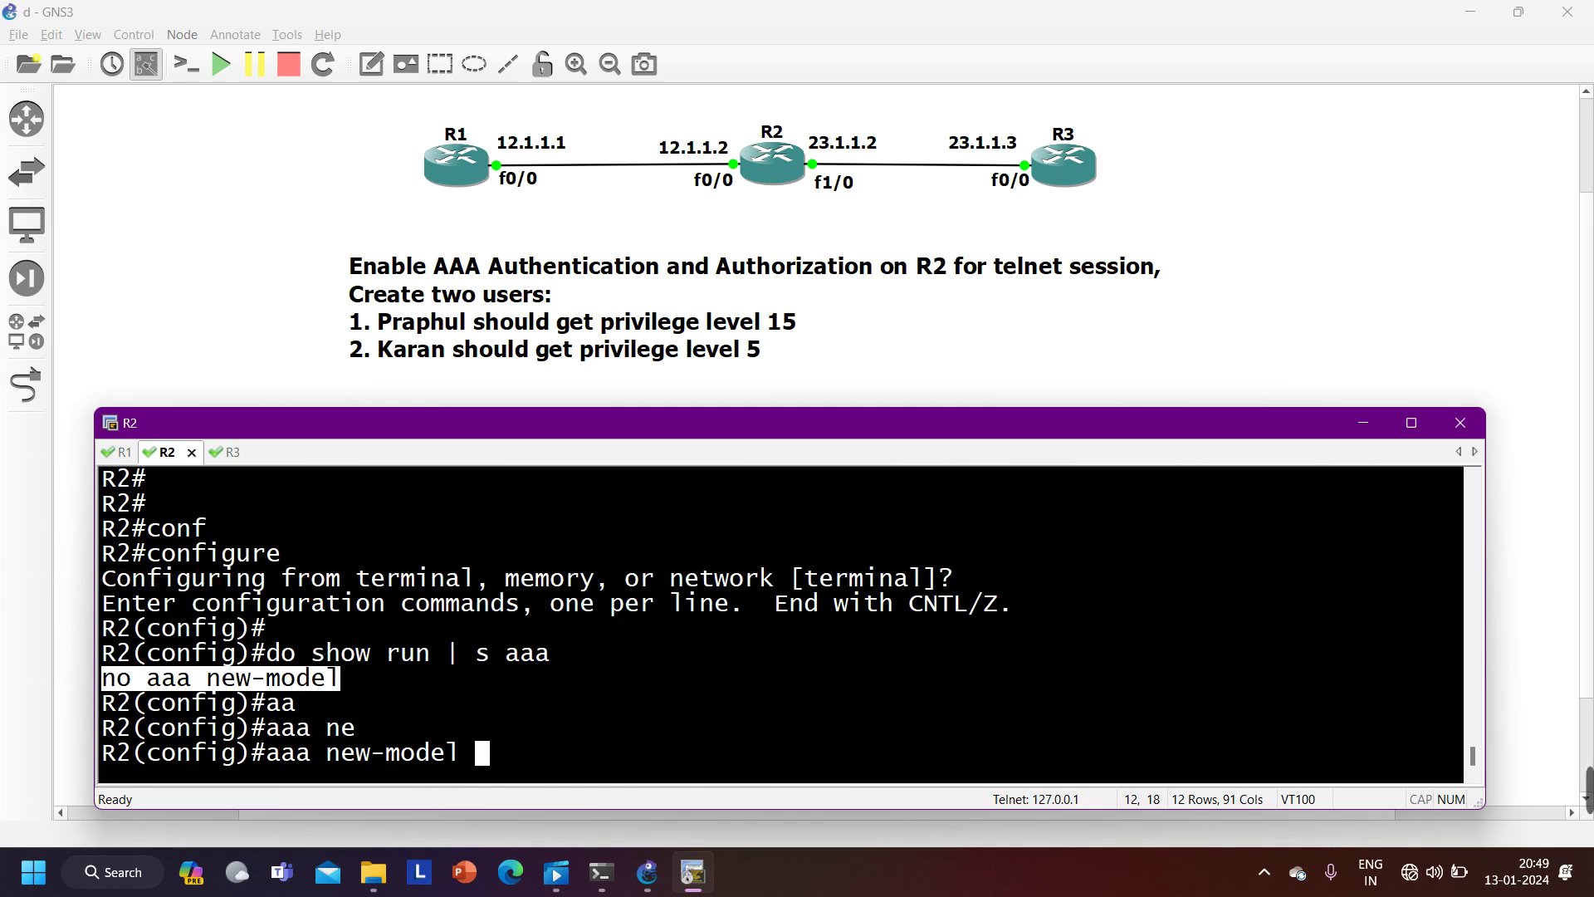
pyautogui.press('Return')
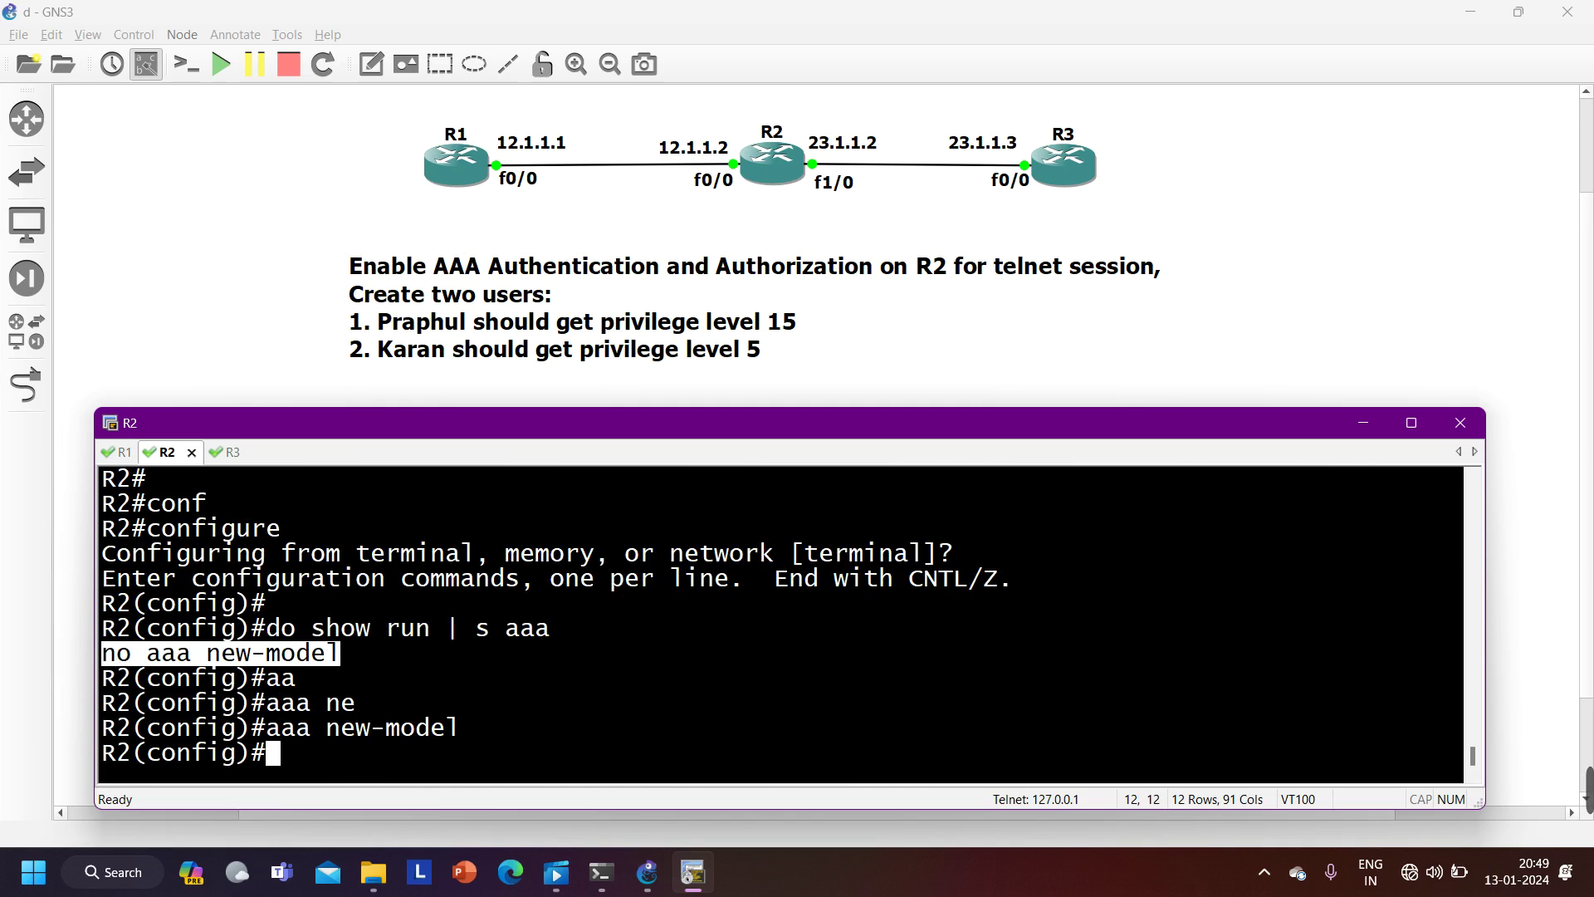
# - Browse the 'aaa authentication' help, then verify with 'do show run | s aaa'
pyautogui.write('aa')
pyautogui.press('Tab')
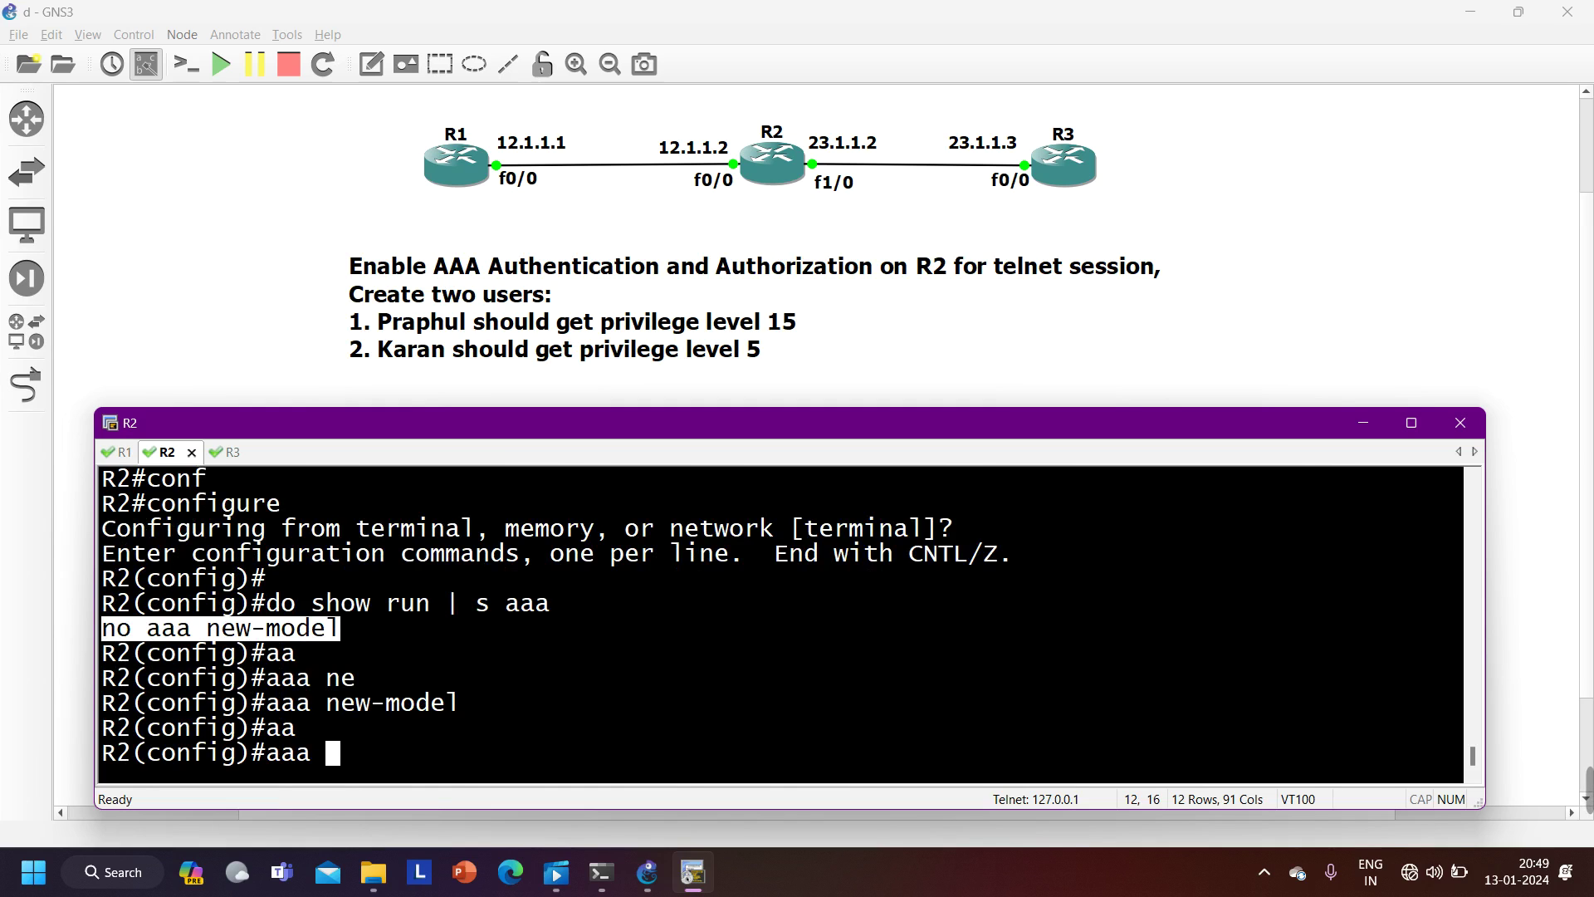
pyautogui.write('au')
pyautogui.press('Tab')
pyautogui.write('th')
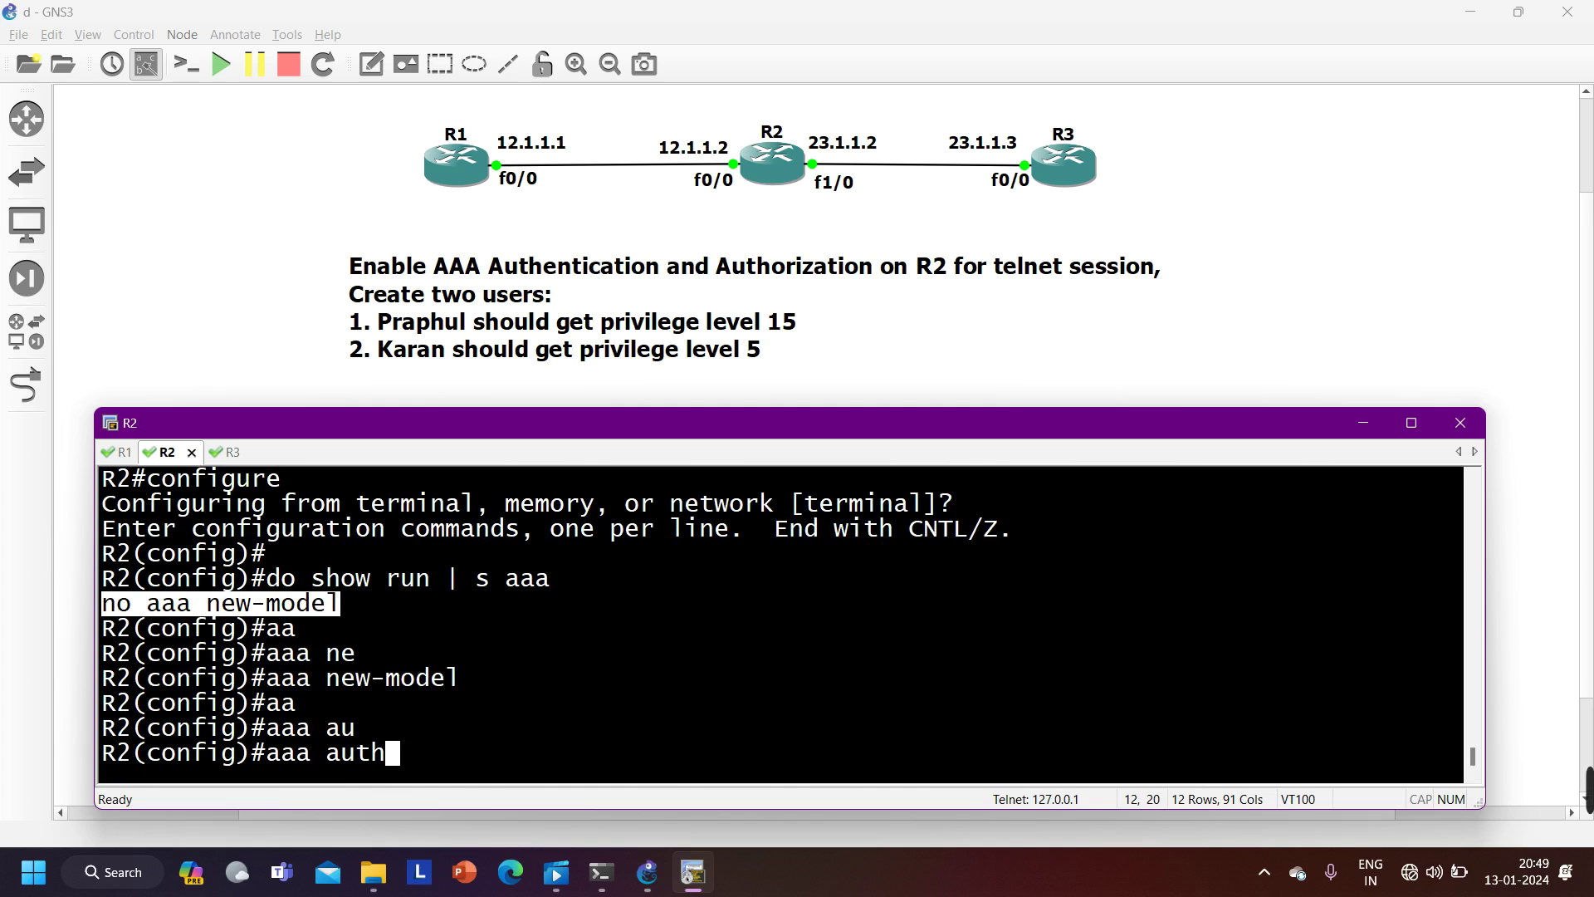
pyautogui.press('BackSpace')
pyautogui.press('BackSpace')
pyautogui.press('BackSpace')
pyautogui.press('BackSpace')
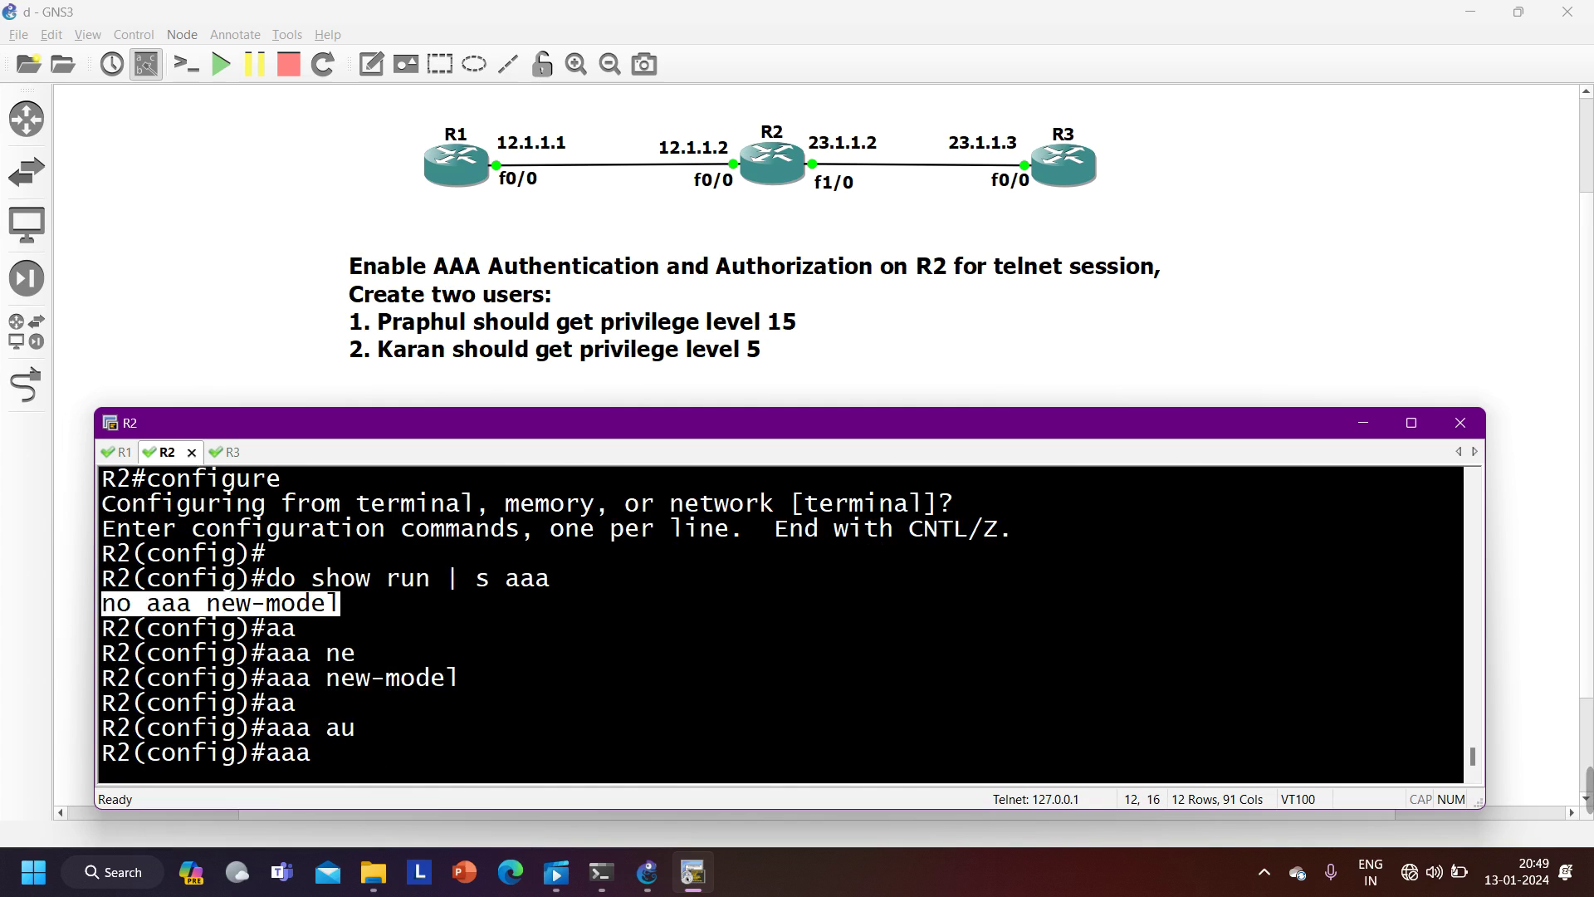
pyautogui.write('?')
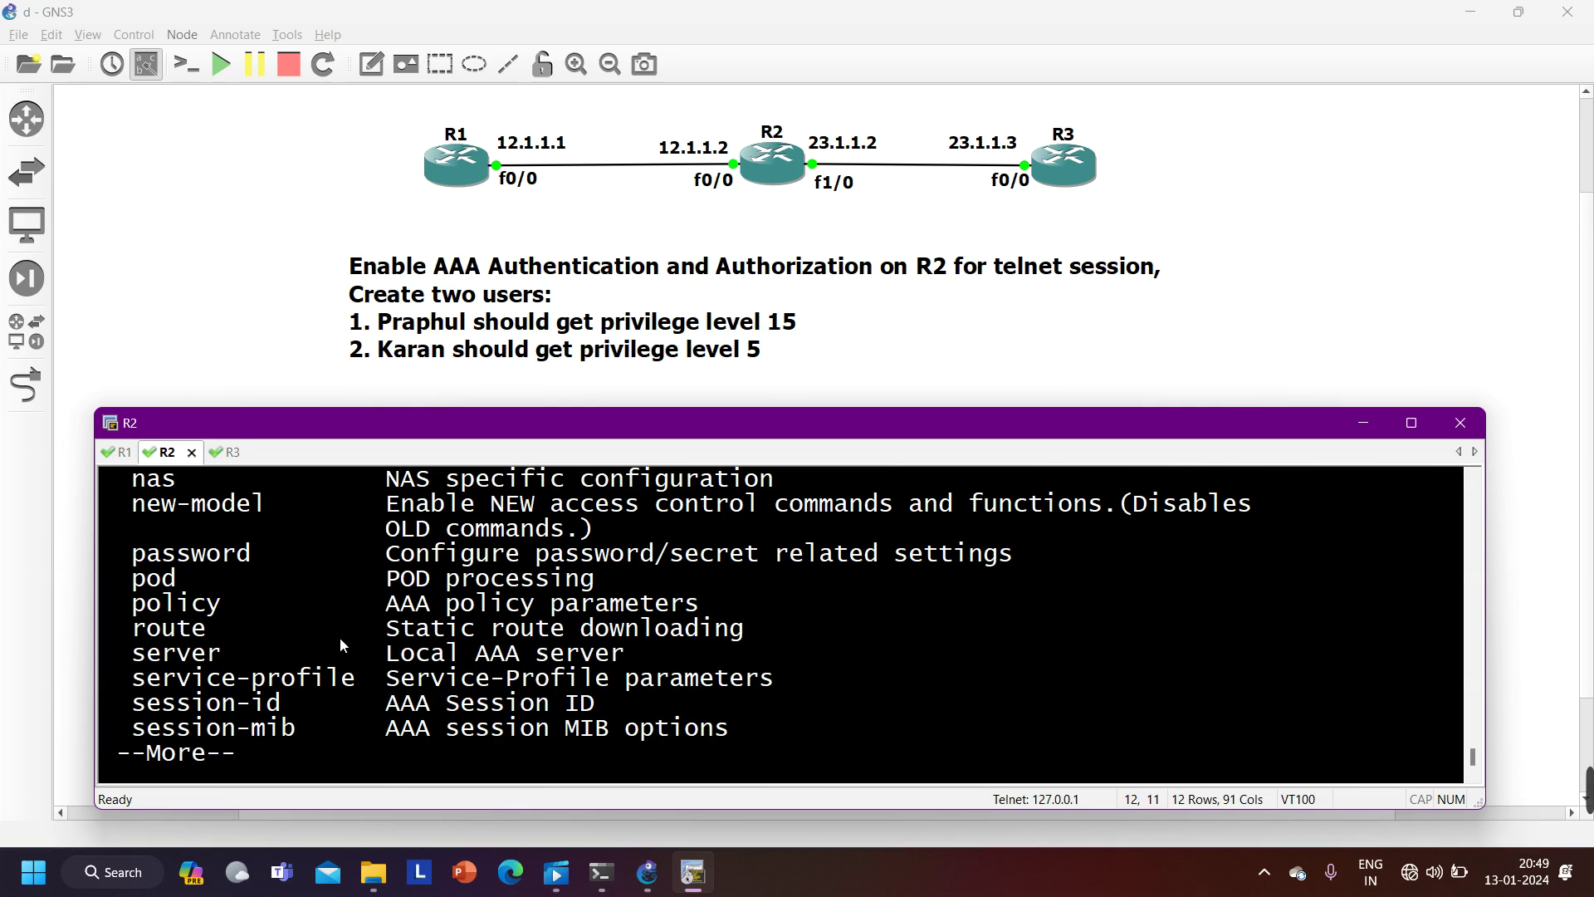
pyautogui.write('q')
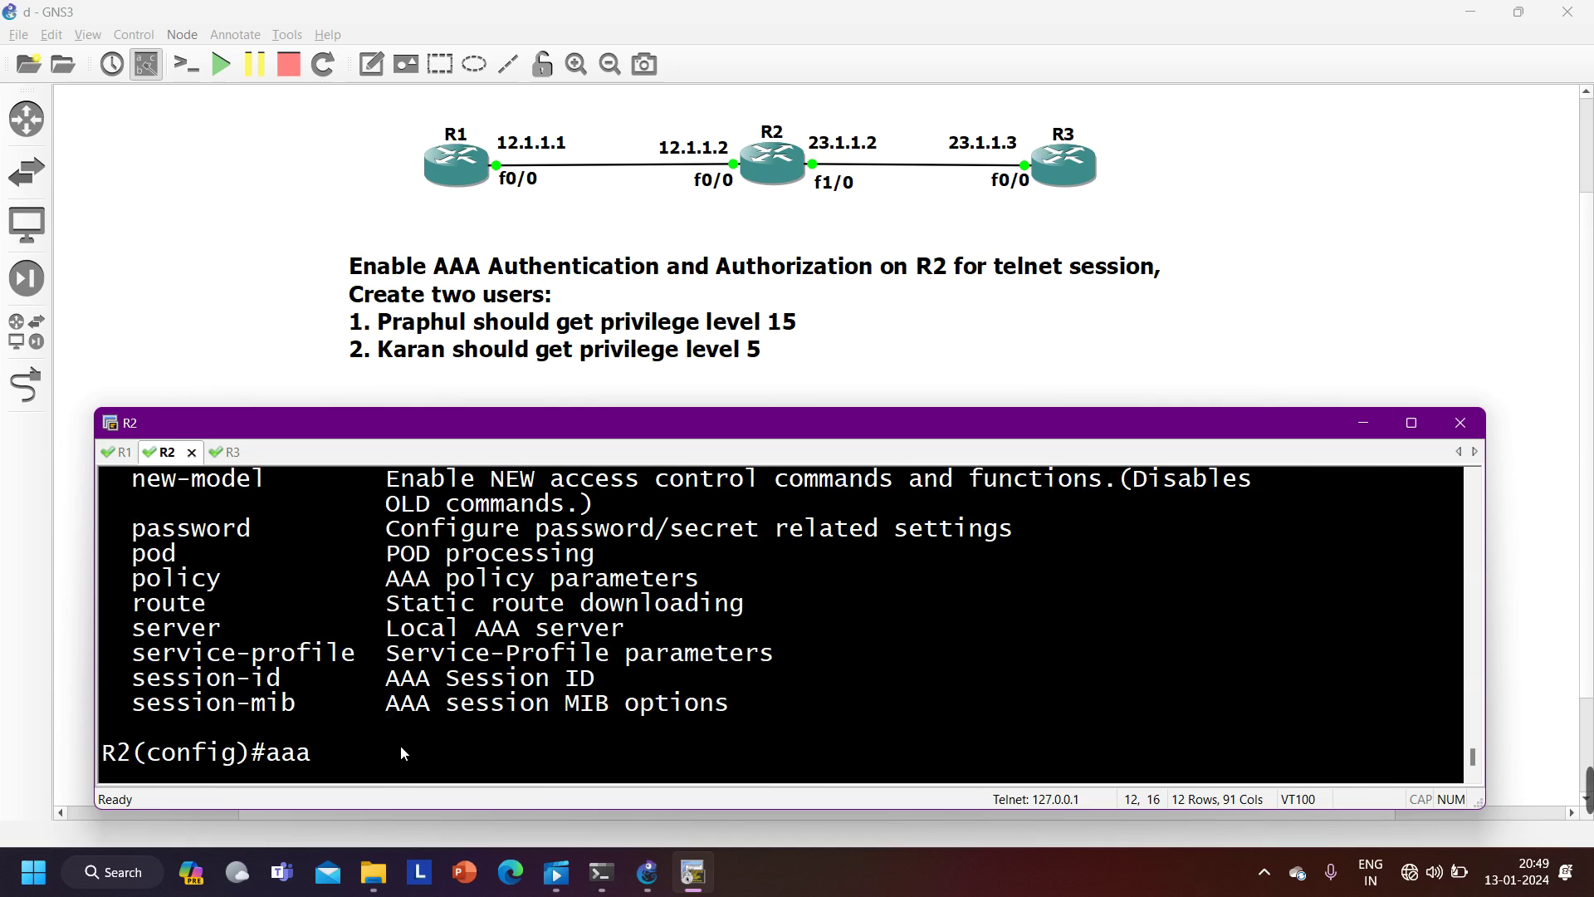
pyautogui.write('au')
pyautogui.press('Tab')
pyautogui.write('th')
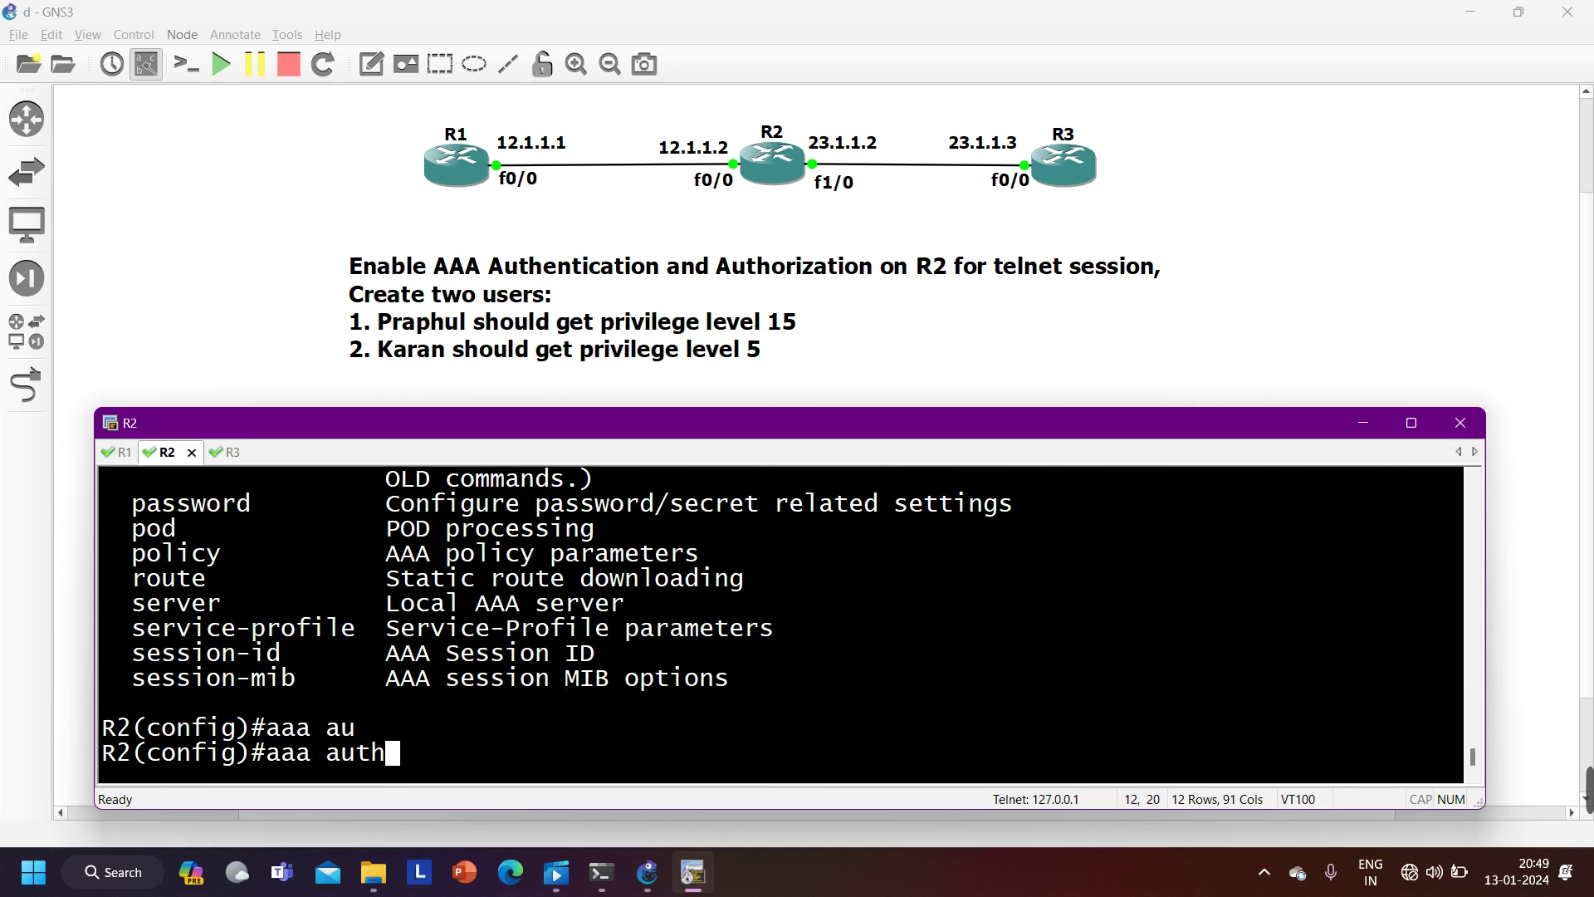
pyautogui.write('en')
pyautogui.press('Tab')
pyautogui.press('BackSpace')
pyautogui.press('BackSpace')
pyautogui.press('BackSpace')
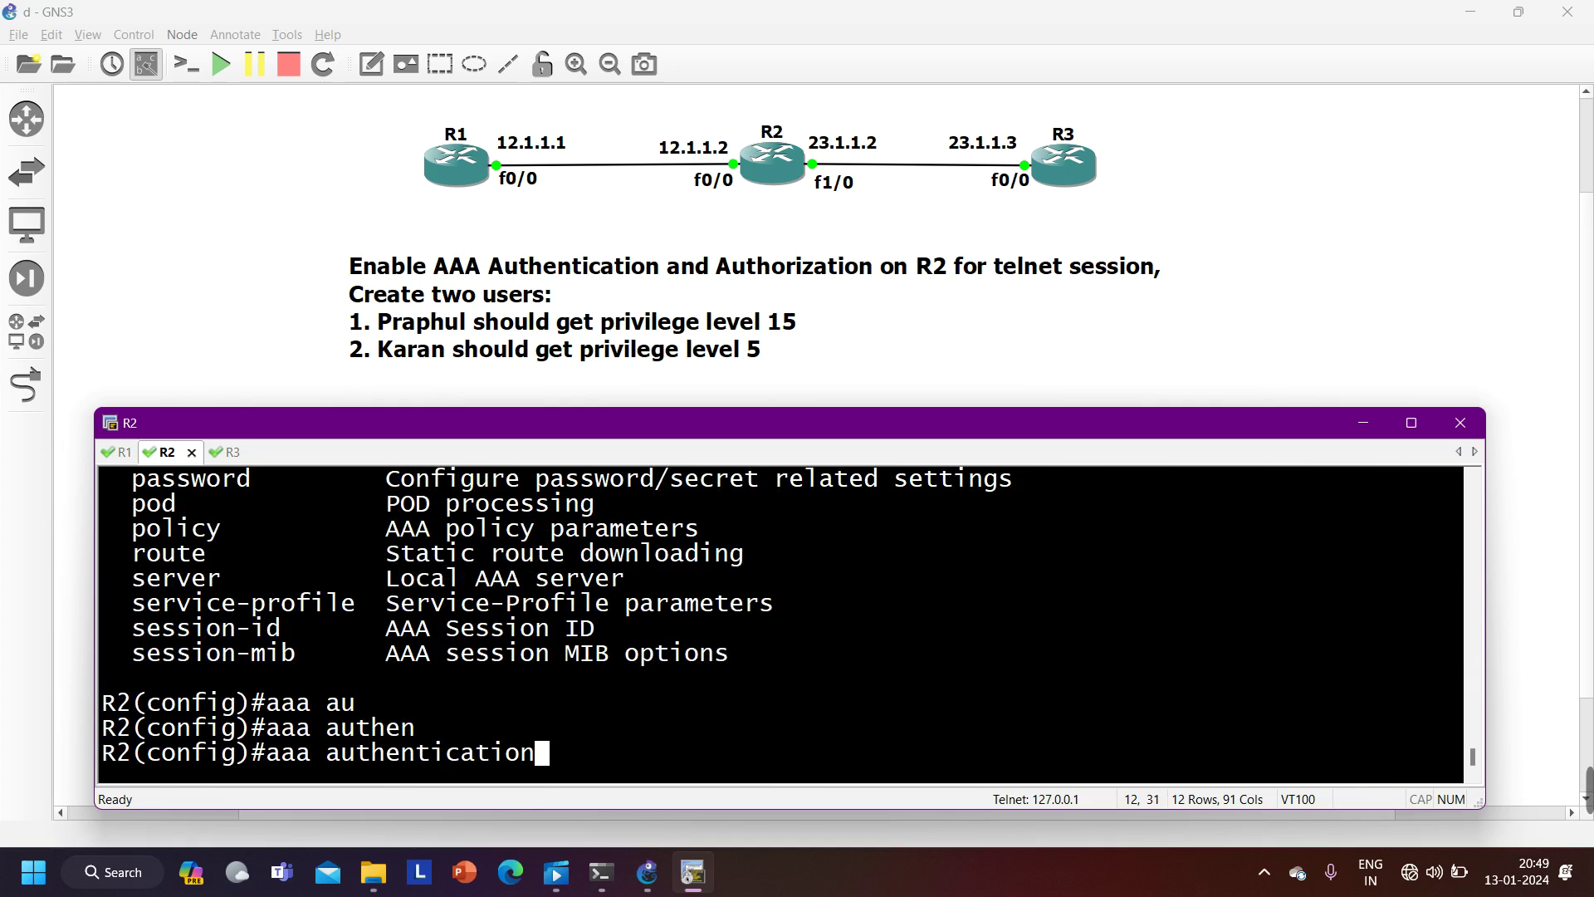
pyautogui.press('BackSpace')
pyautogui.press('BackSpace')
pyautogui.press('BackSpace')
pyautogui.press('BackSpace')
pyautogui.press('BackSpace')
pyautogui.press('BackSpace')
pyautogui.press('BackSpace')
pyautogui.press('BackSpace')
pyautogui.press('BackSpace')
pyautogui.press('BackSpace')
pyautogui.press('BackSpace')
pyautogui.press('BackSpace')
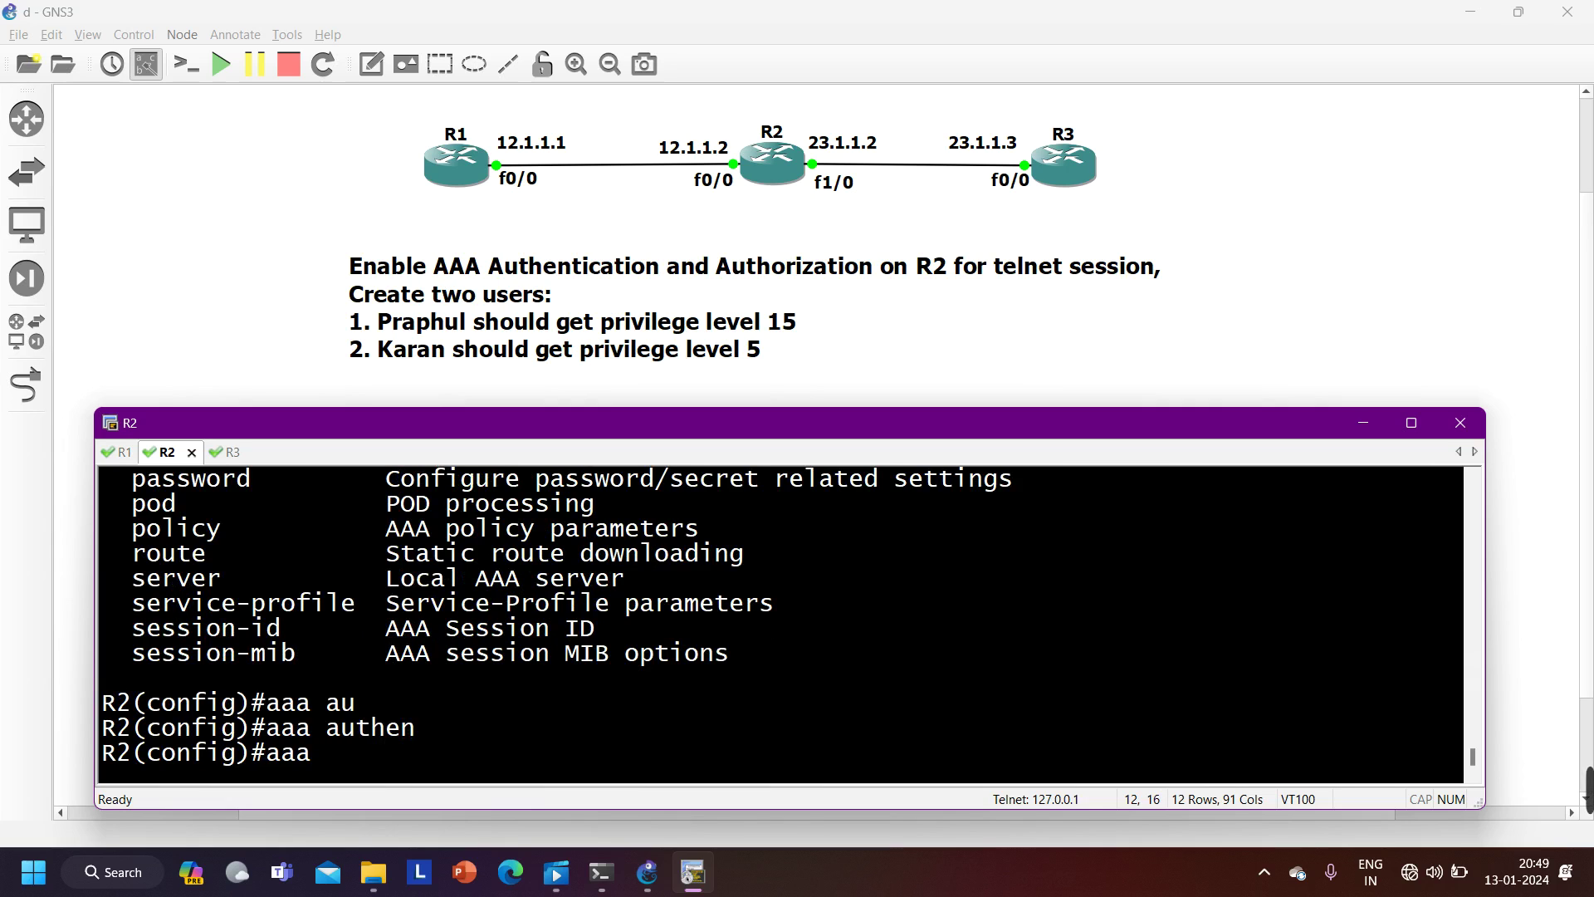
pyautogui.press('BackSpace')
pyautogui.press('BackSpace')
pyautogui.press('BackSpace')
pyautogui.press('BackSpace')
pyautogui.write('do sh')
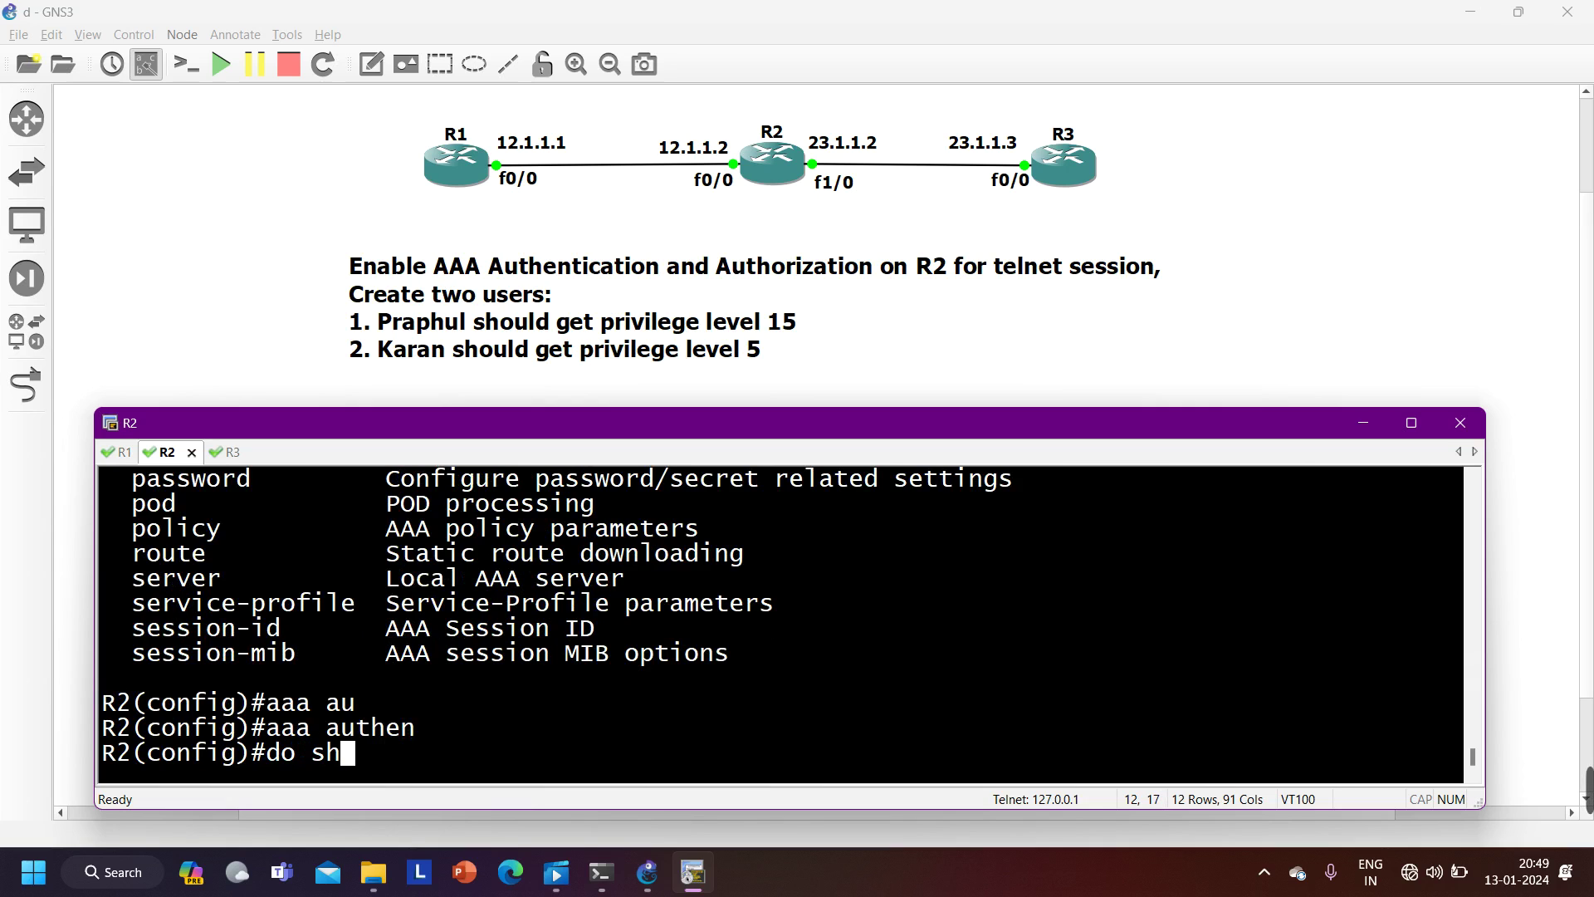
pyautogui.write('ow run ')
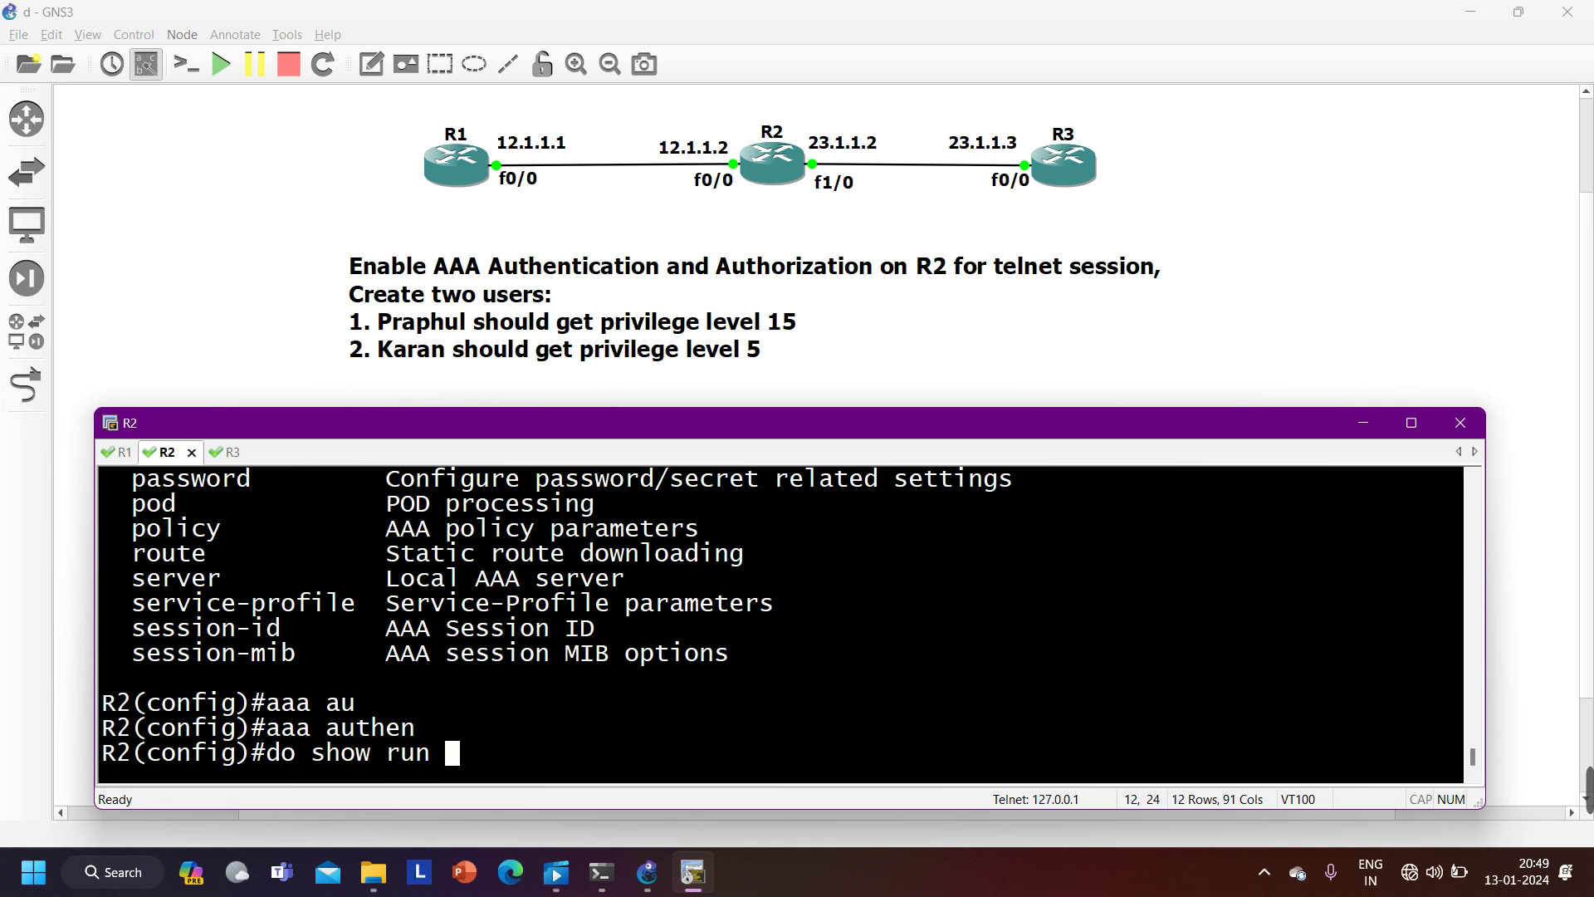
pyautogui.write('| s aaa')
pyautogui.press('Return')
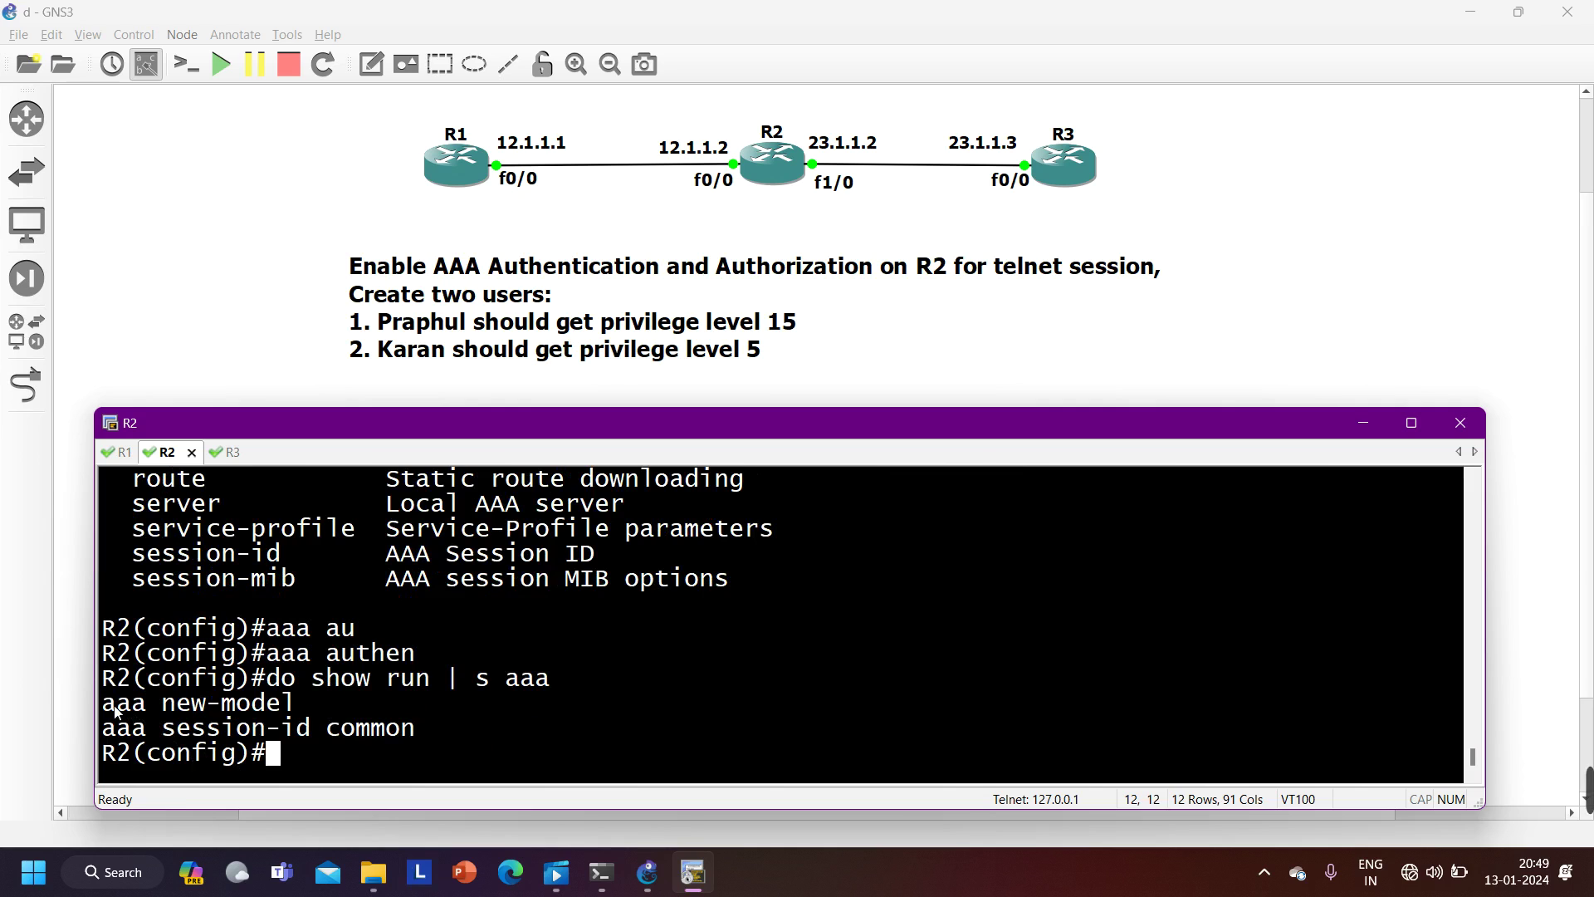
# - Highlight the 'aaa new-model' output line and bring R1's console to the front
pyautogui.moveTo(103, 705); pyautogui.dragTo(300, 716)
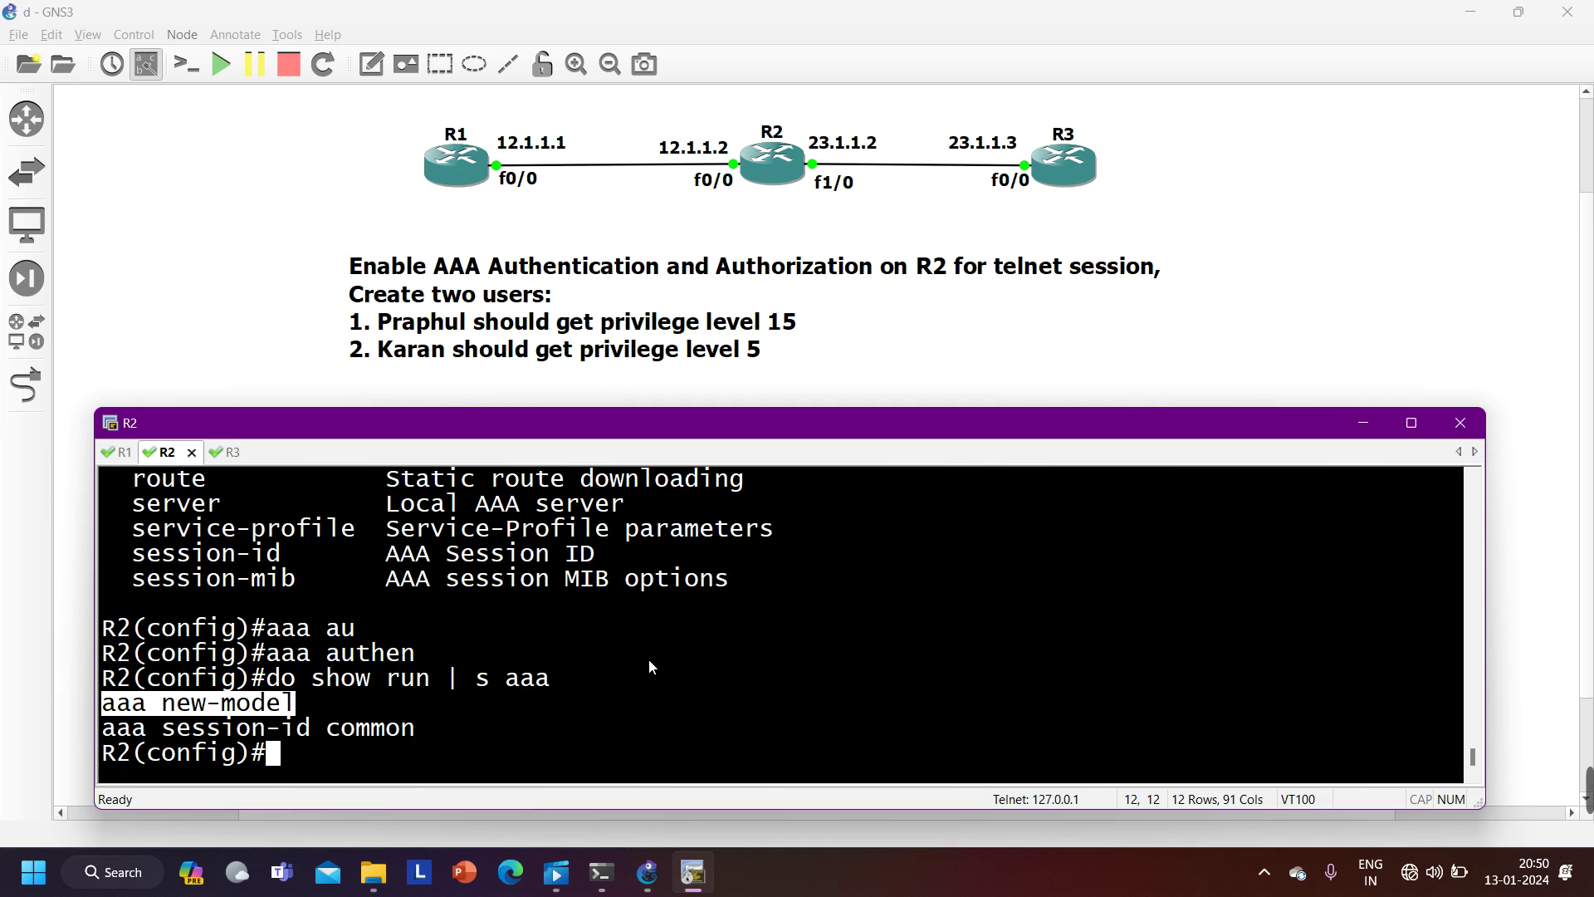
pyautogui.click(112, 454)
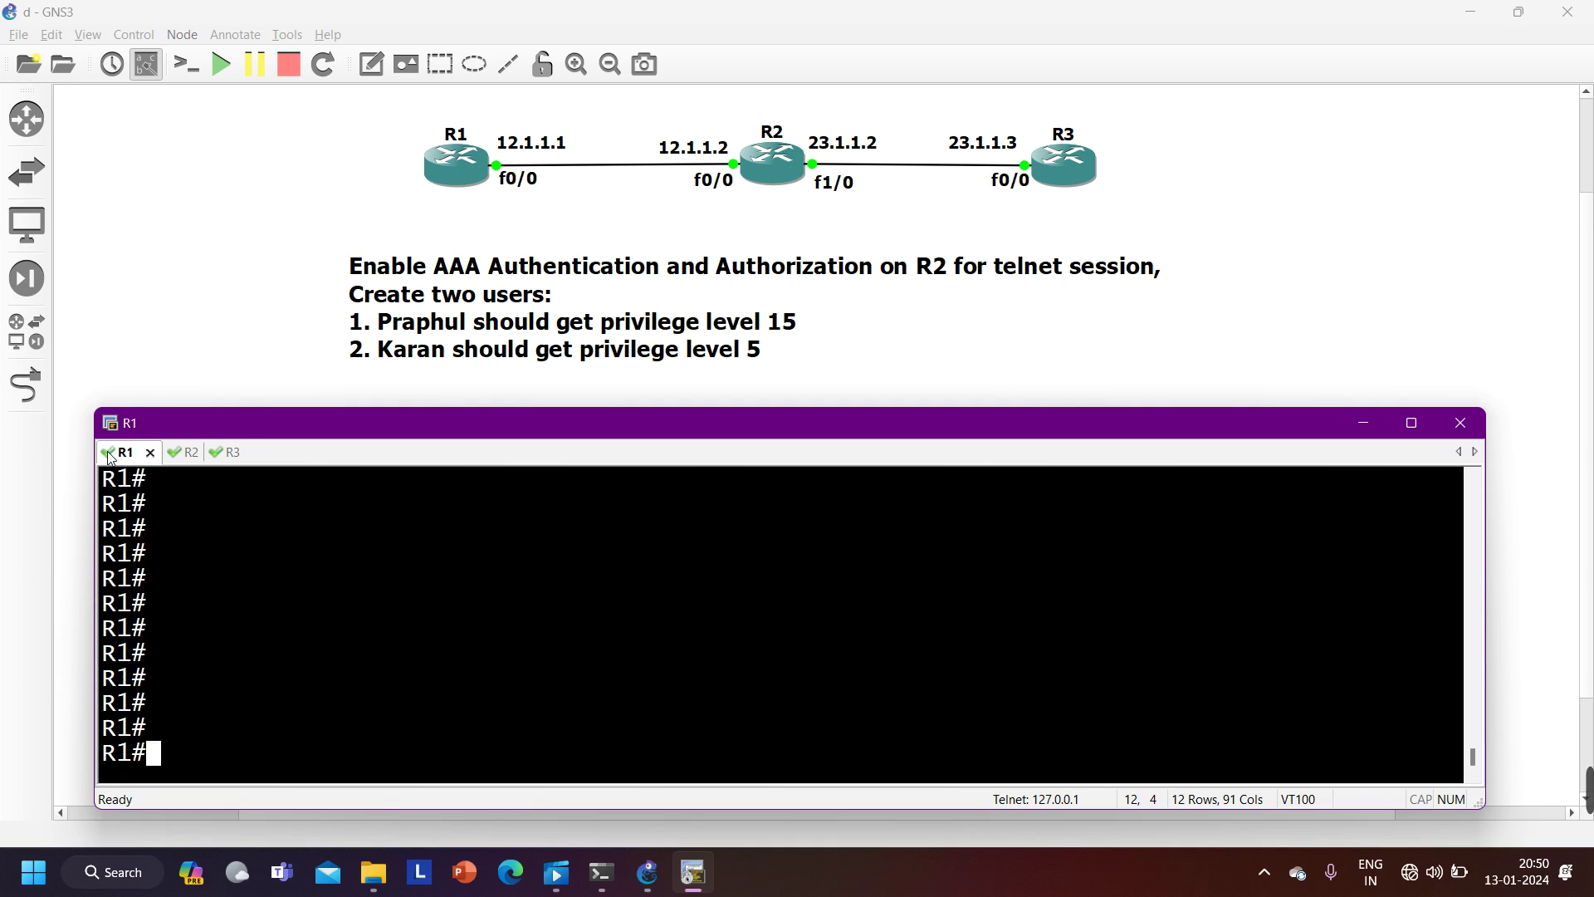
# - Telnet from R1 to 12.1.1.2 until R2's Username prompt appears, then exit R2's config mode
pyautogui.write('tel')
pyautogui.press('Tab')
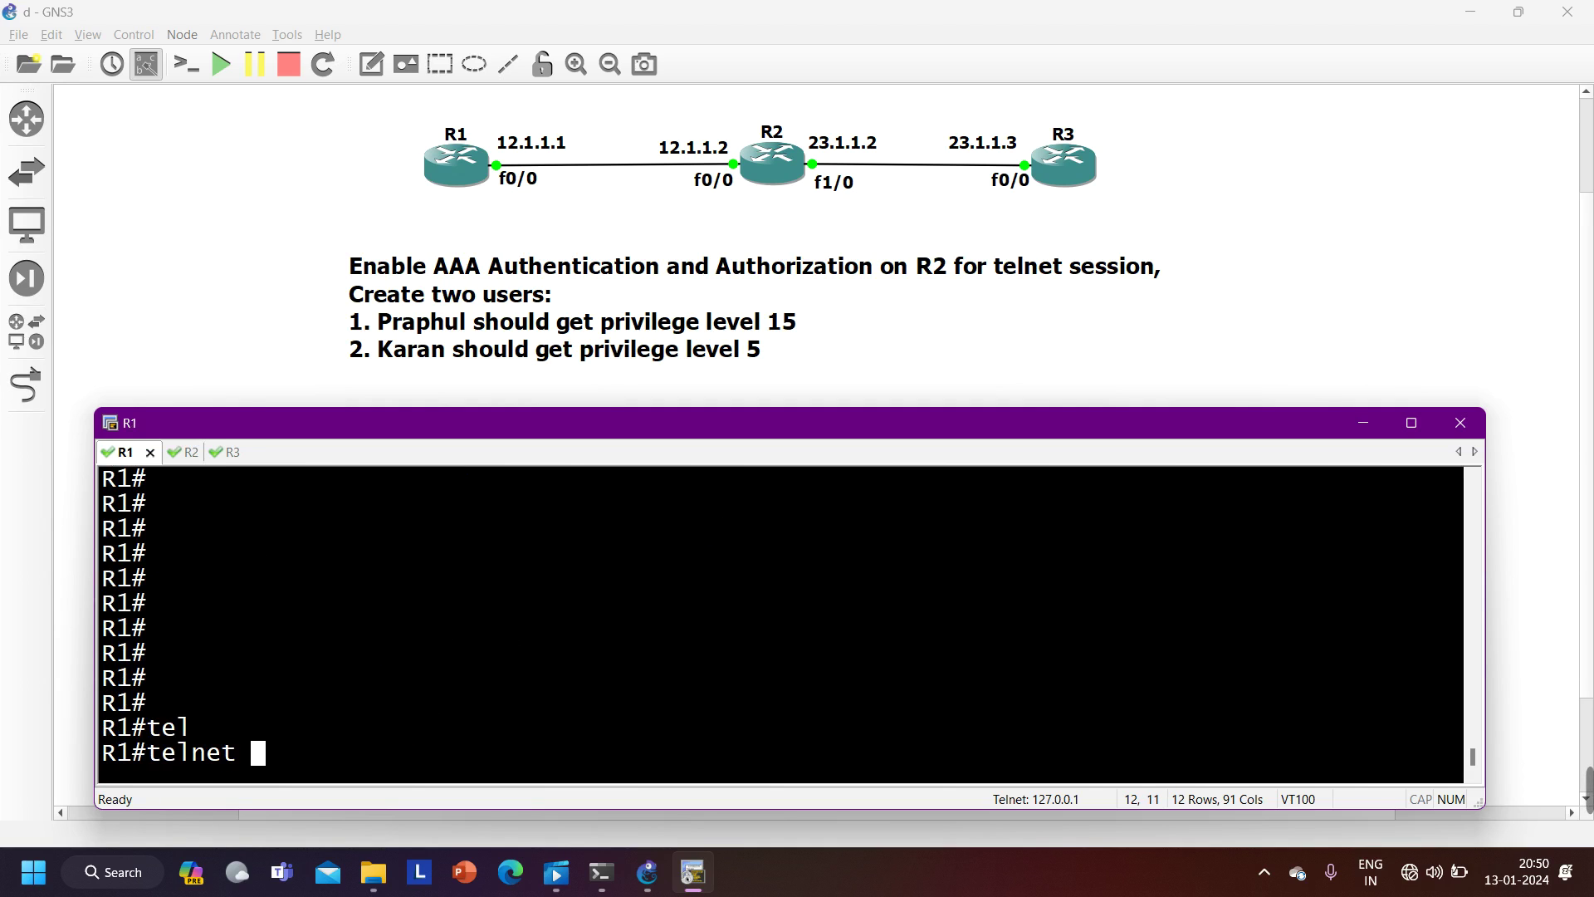
pyautogui.write('12.1.1.2')
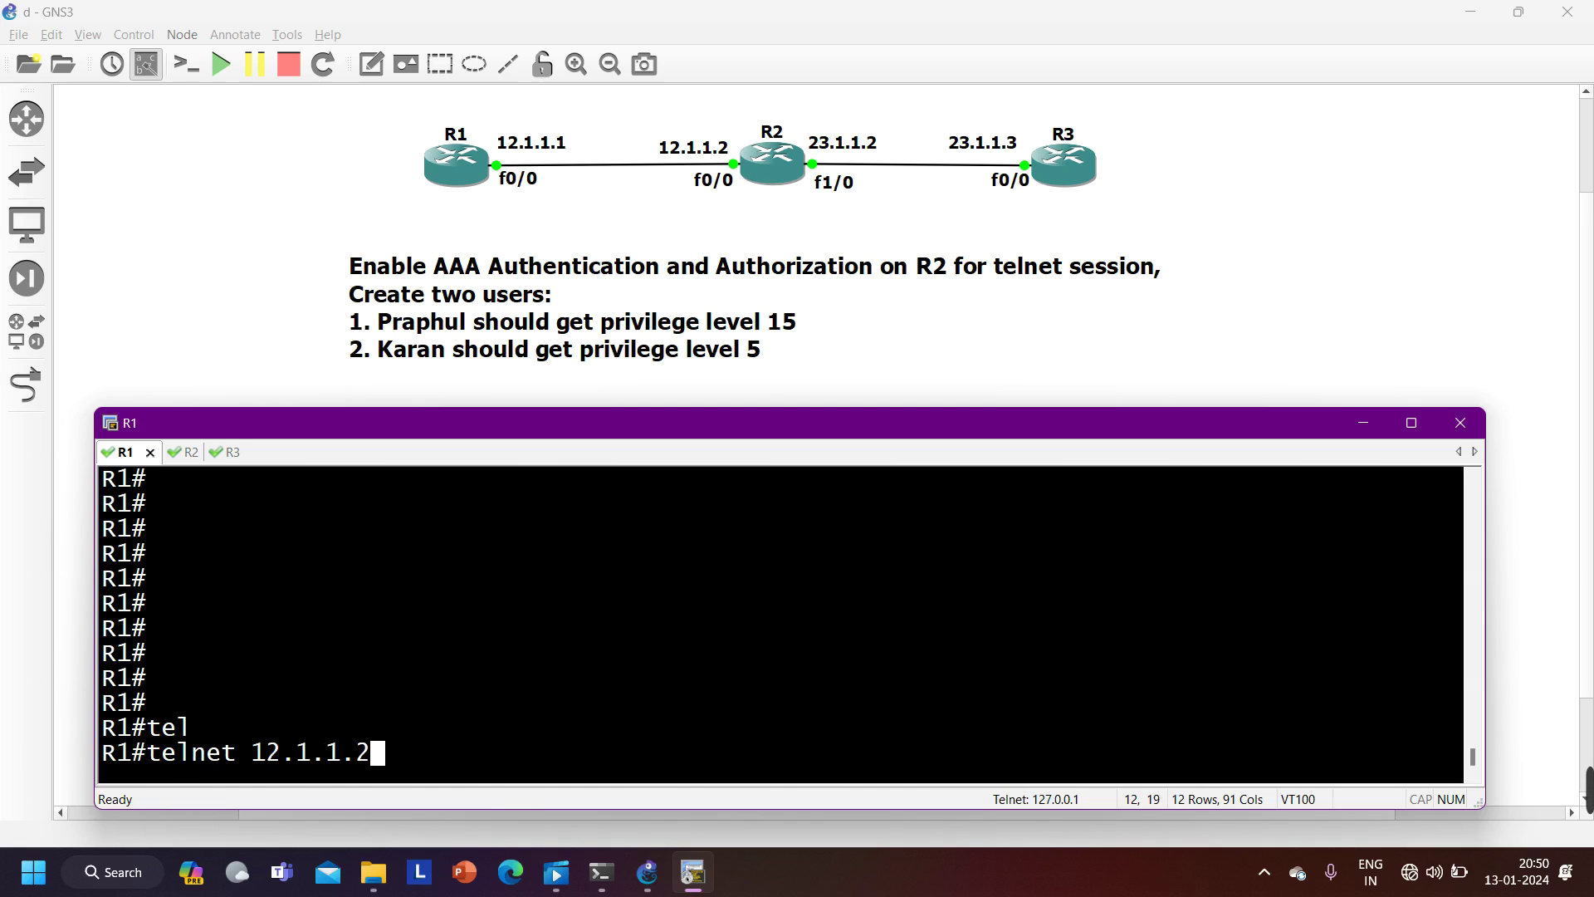
pyautogui.press('Return')
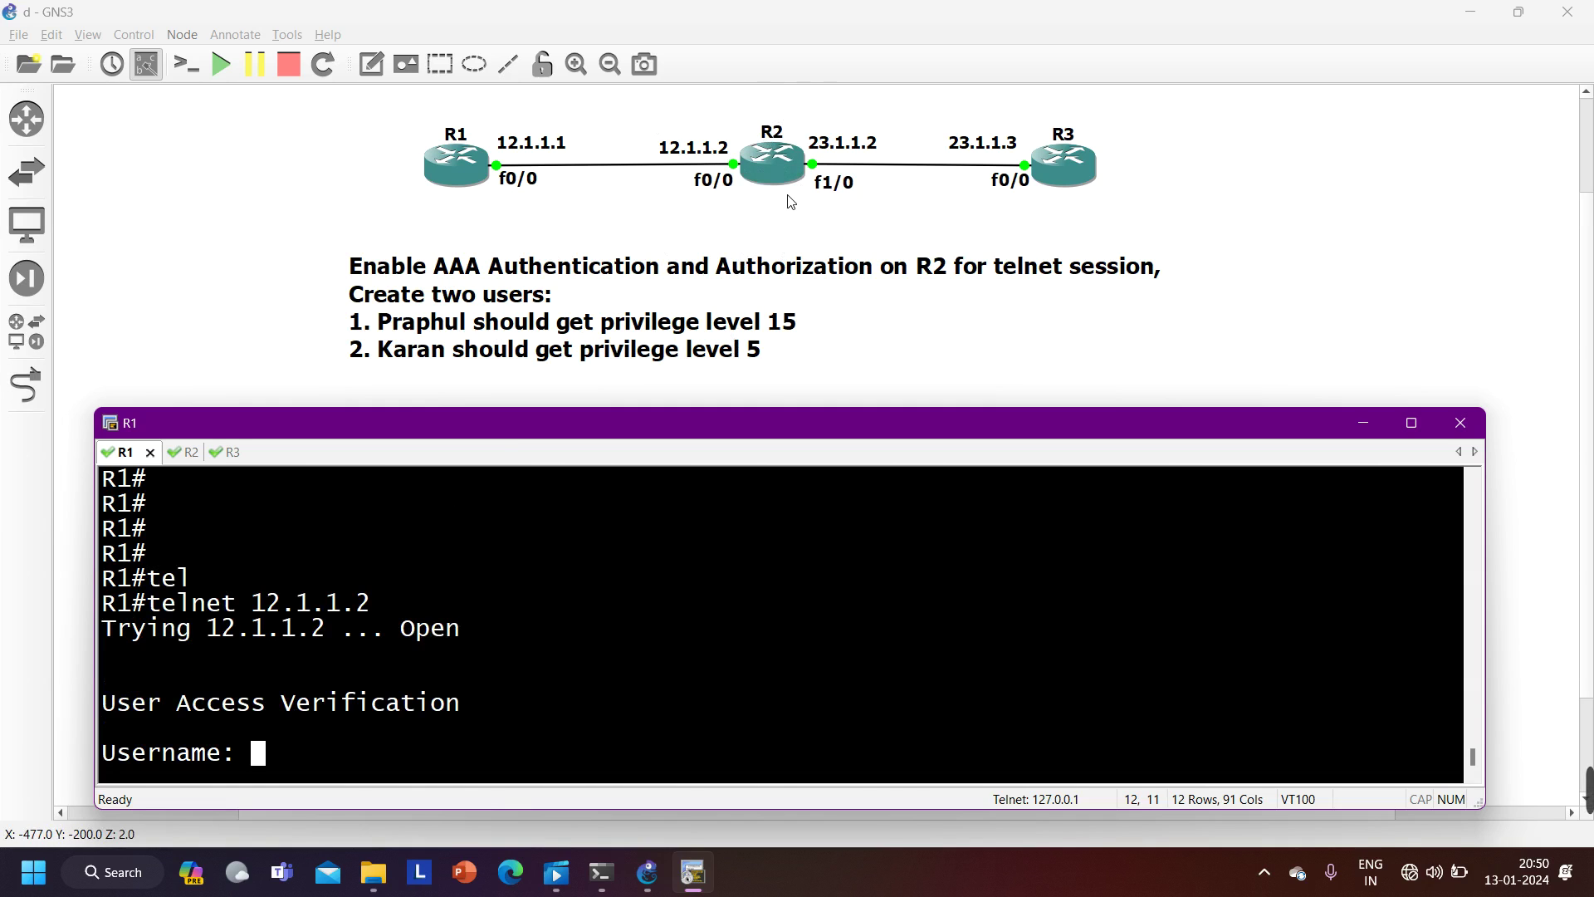
pyautogui.hotkey('alt', '2')
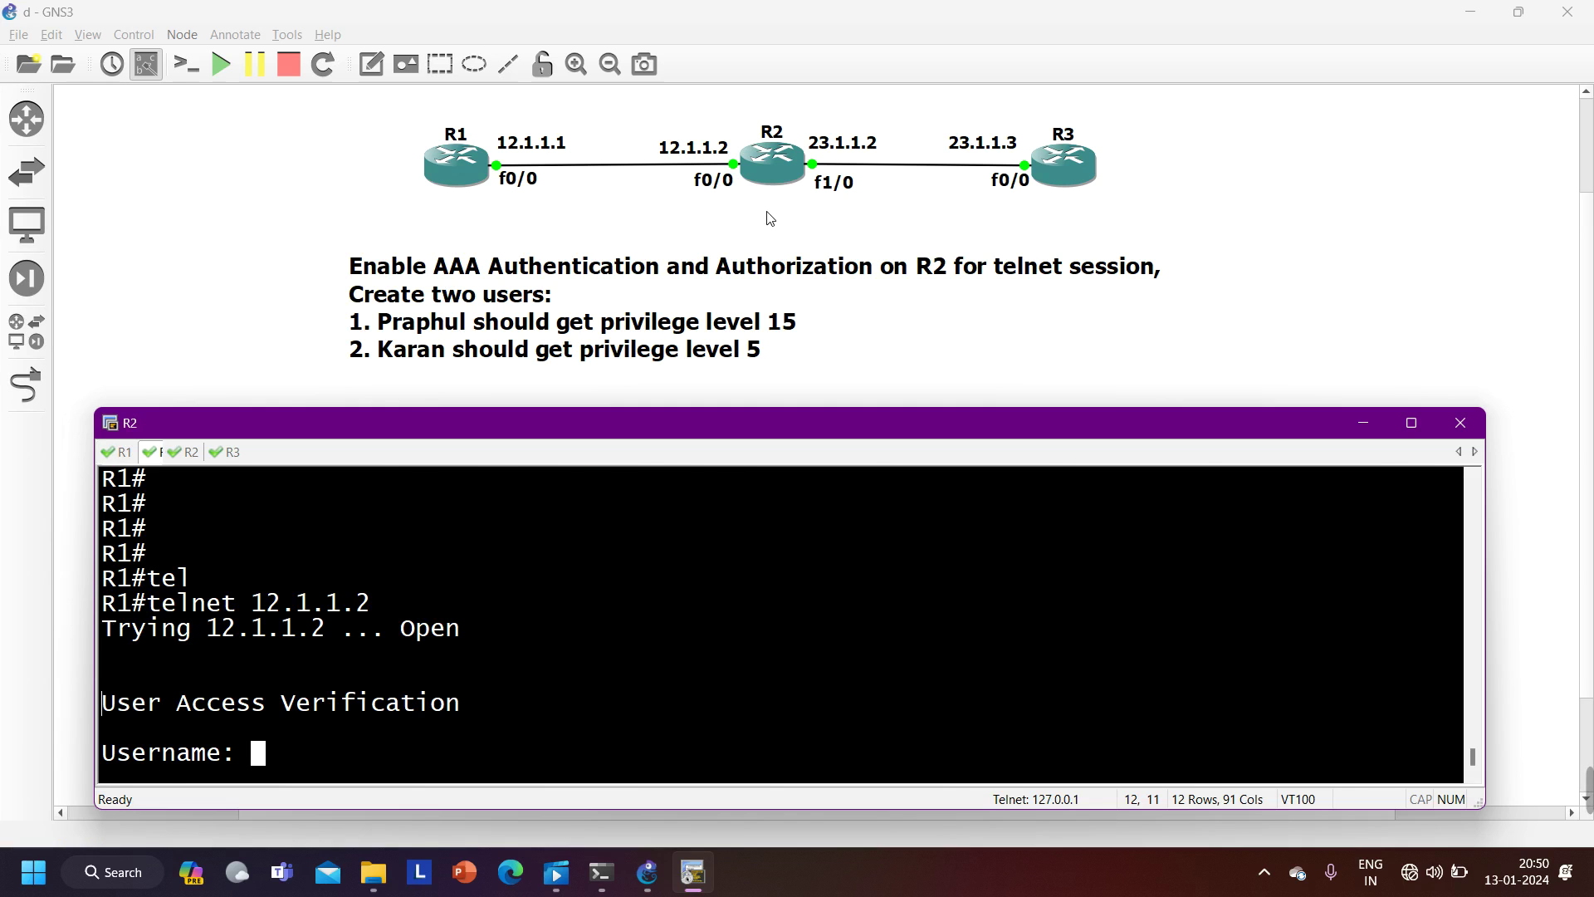
pyautogui.hotkey('ctrl', 'z')
# - Turn on 'debug aaa authentication' on R2
pyautogui.press('Return')
pyautogui.press('Return')
pyautogui.press('Return')
pyautogui.press('Return')
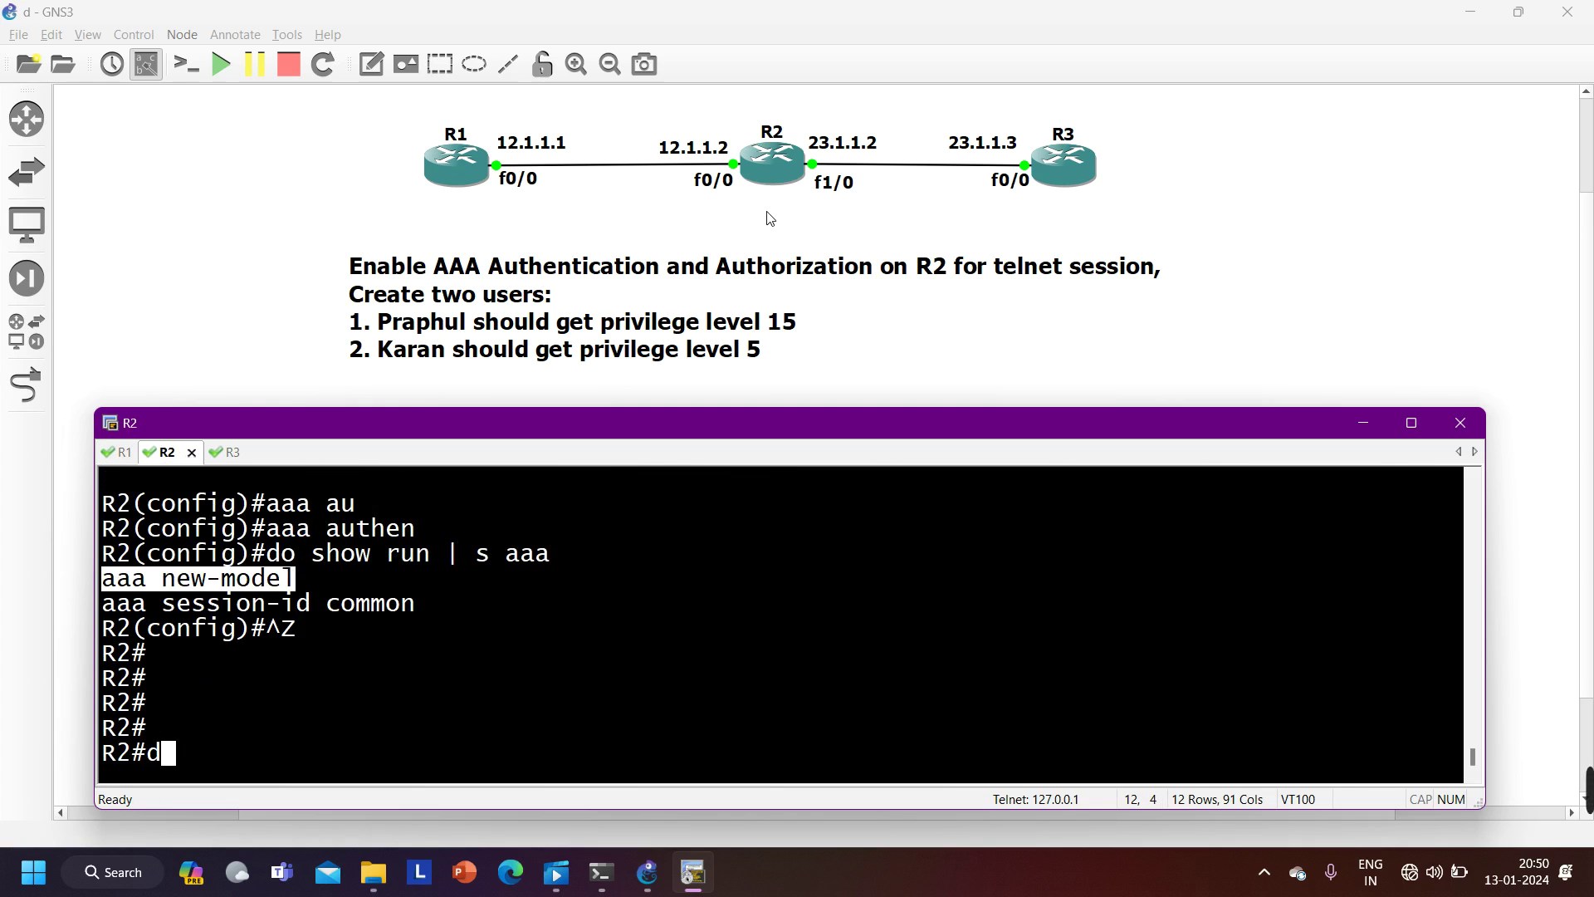
pyautogui.write('debug aaa')
pyautogui.press('Tab')
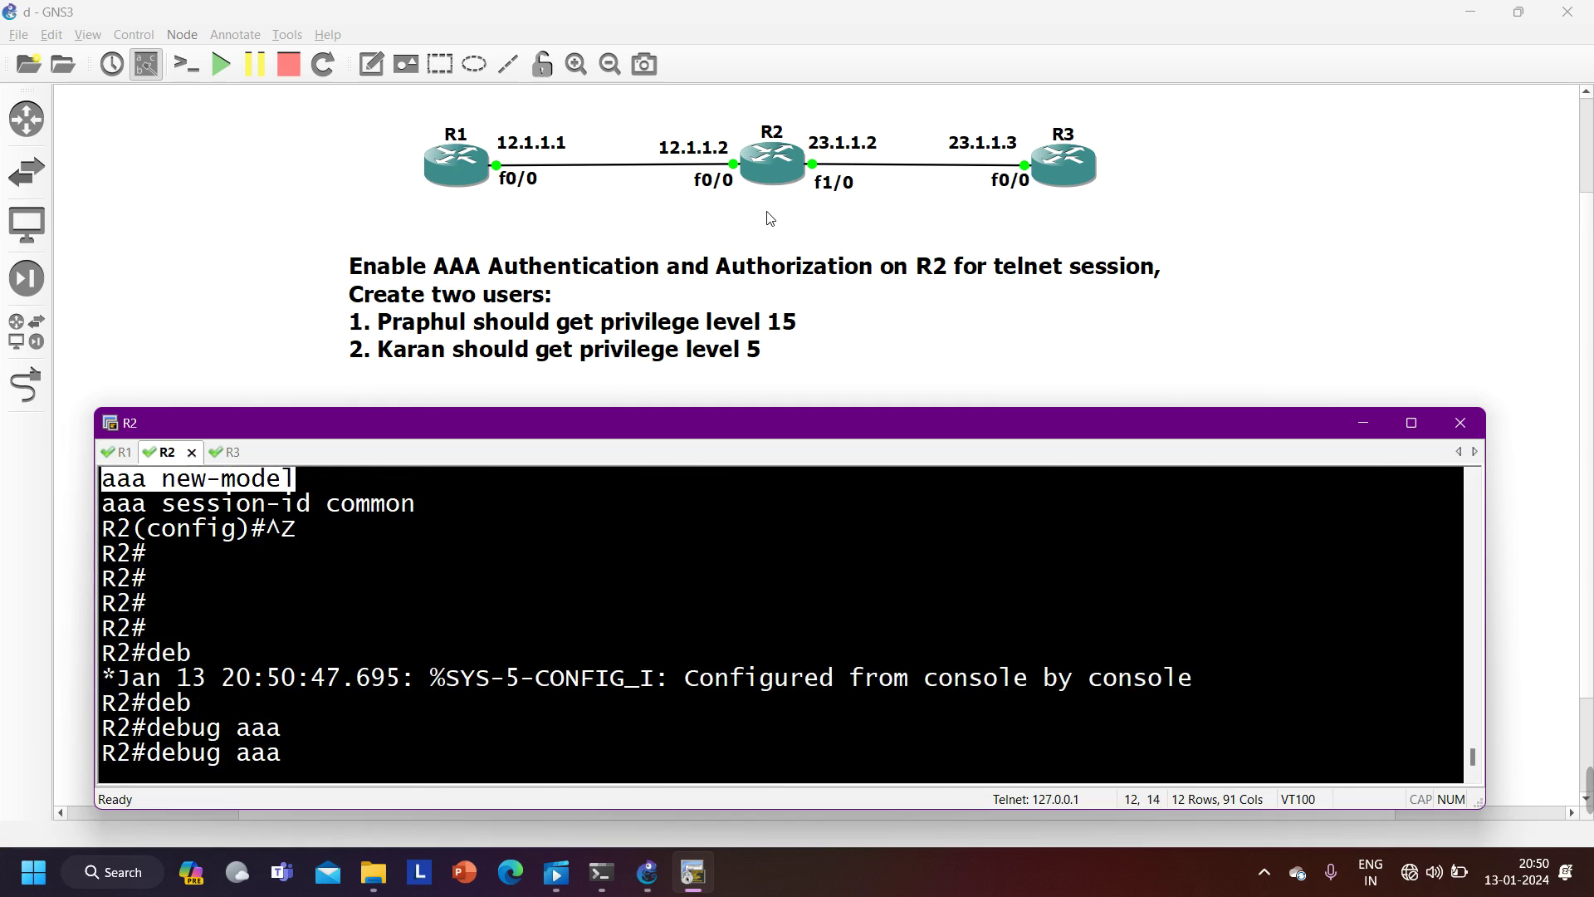
pyautogui.write('au')
pyautogui.press('Tab')
pyautogui.write('th')
pyautogui.press('Return')
pyautogui.press('Up')
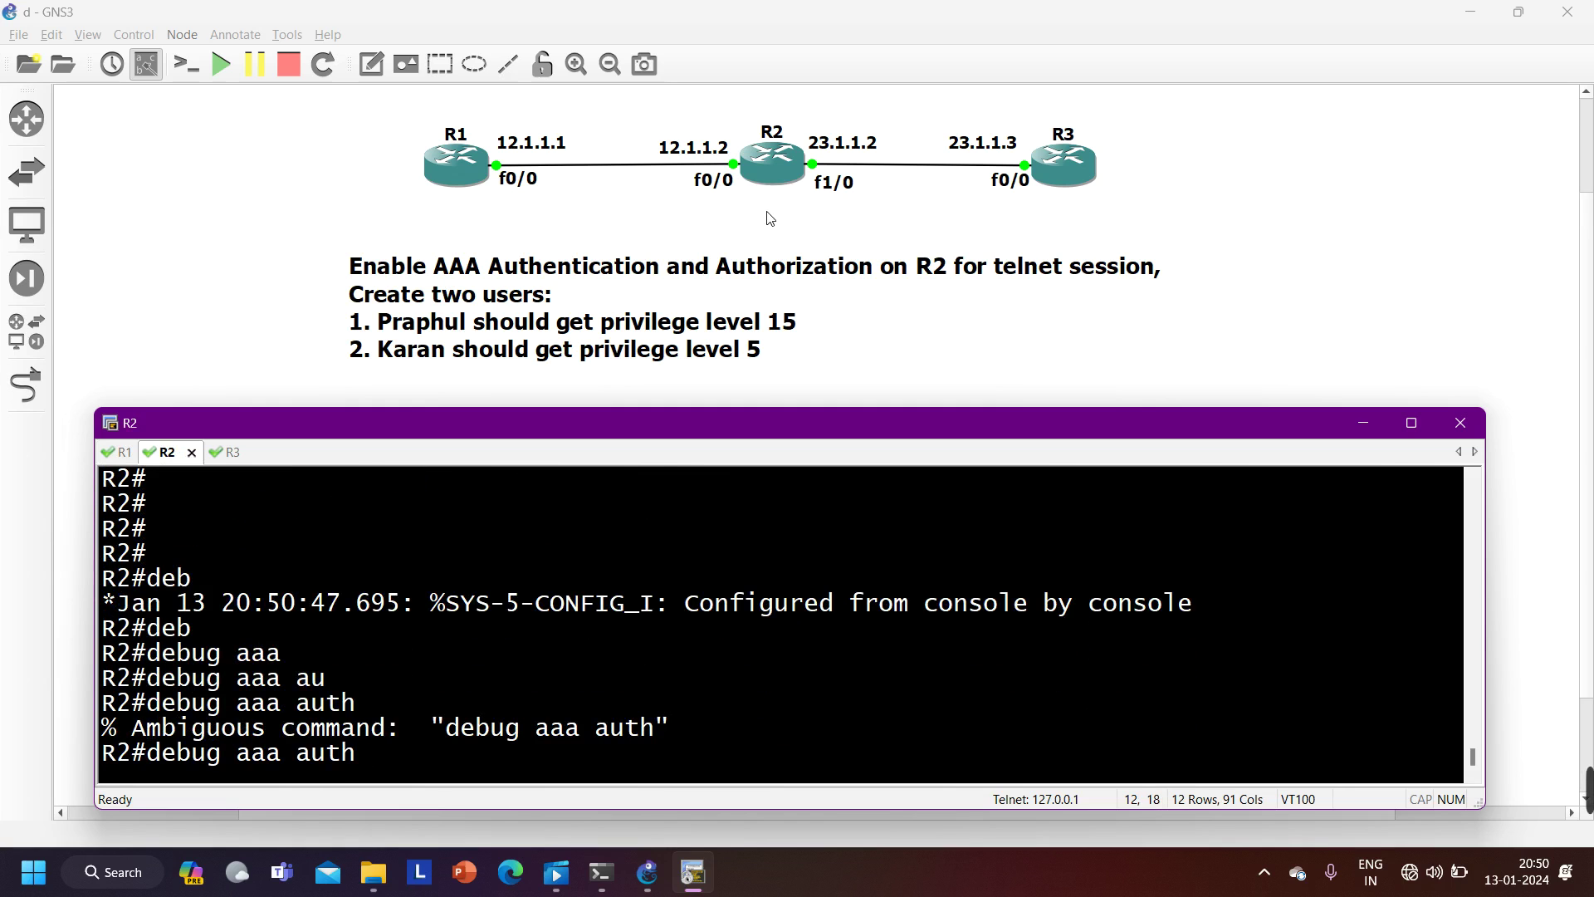
pyautogui.write('en')
pyautogui.press('Tab')
pyautogui.press('Return')
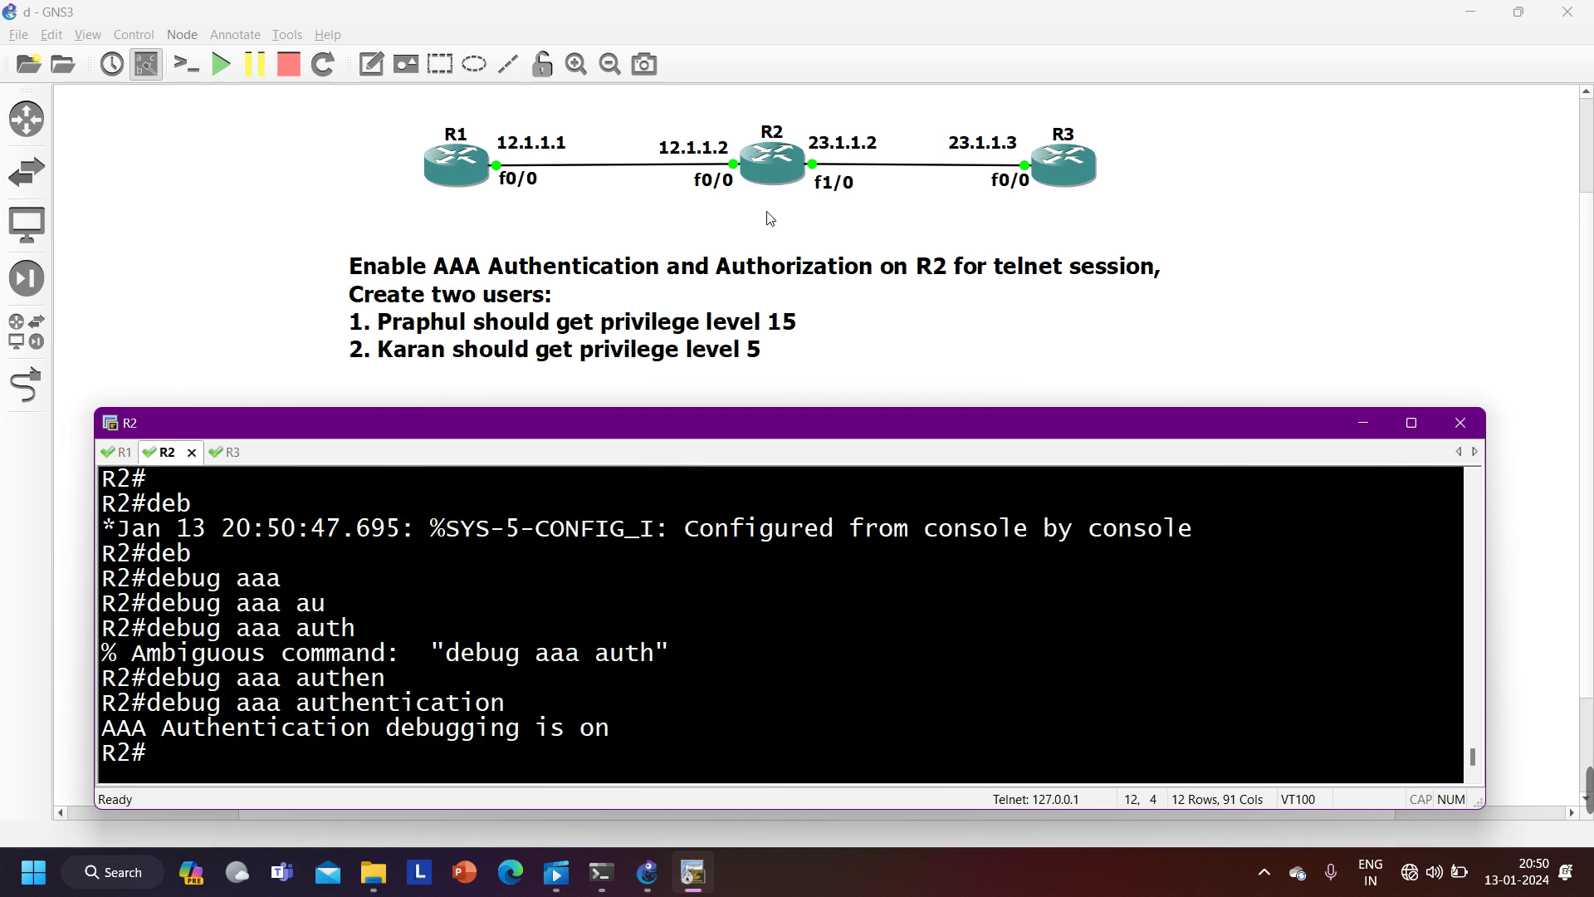
# - Rerun telnet 12.1.1.2 from R1, then watch R2's debug log the Permanent Local list
pyautogui.click(121, 452)
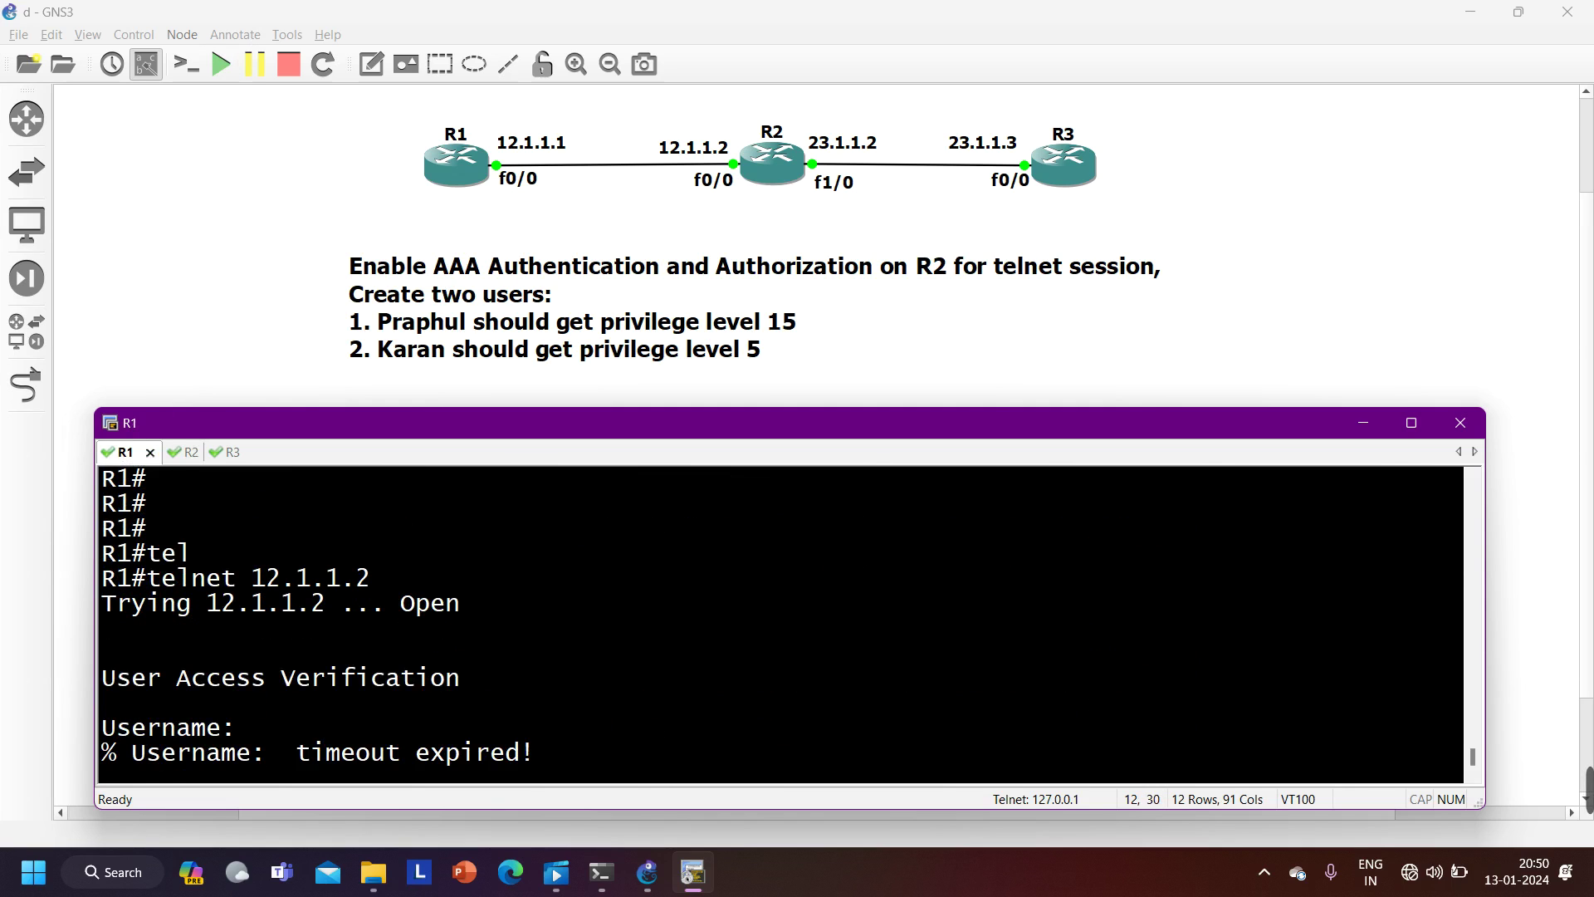
pyautogui.press('Return')
pyautogui.press('Return')
pyautogui.press('Return')
pyautogui.press('Return')
pyautogui.press('Up')
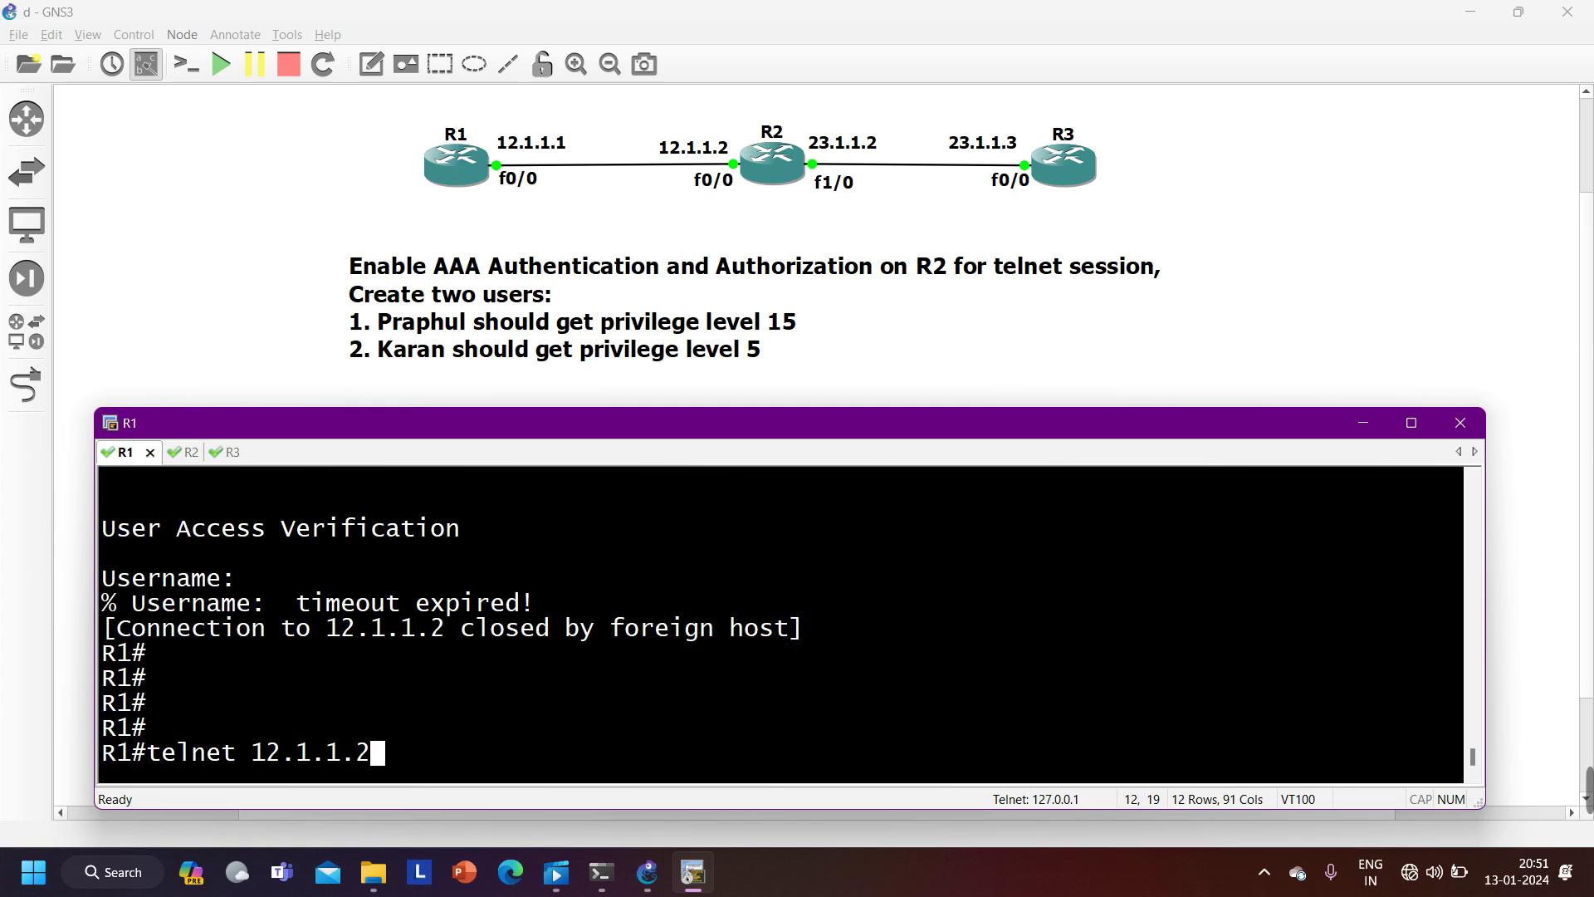
pyautogui.press('Return')
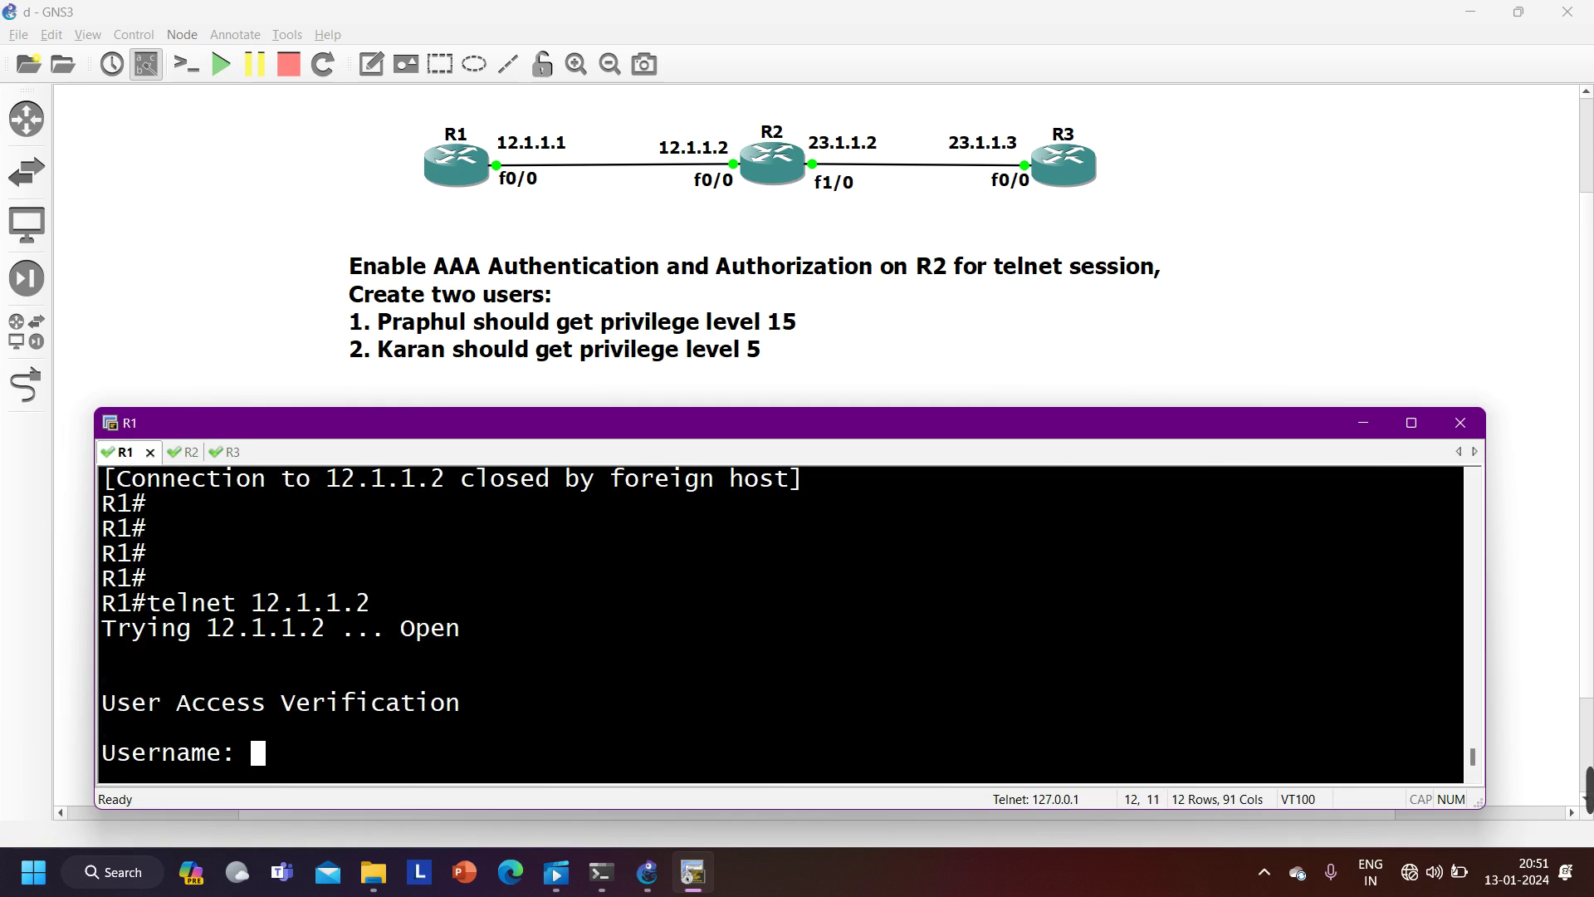
pyautogui.click(163, 452)
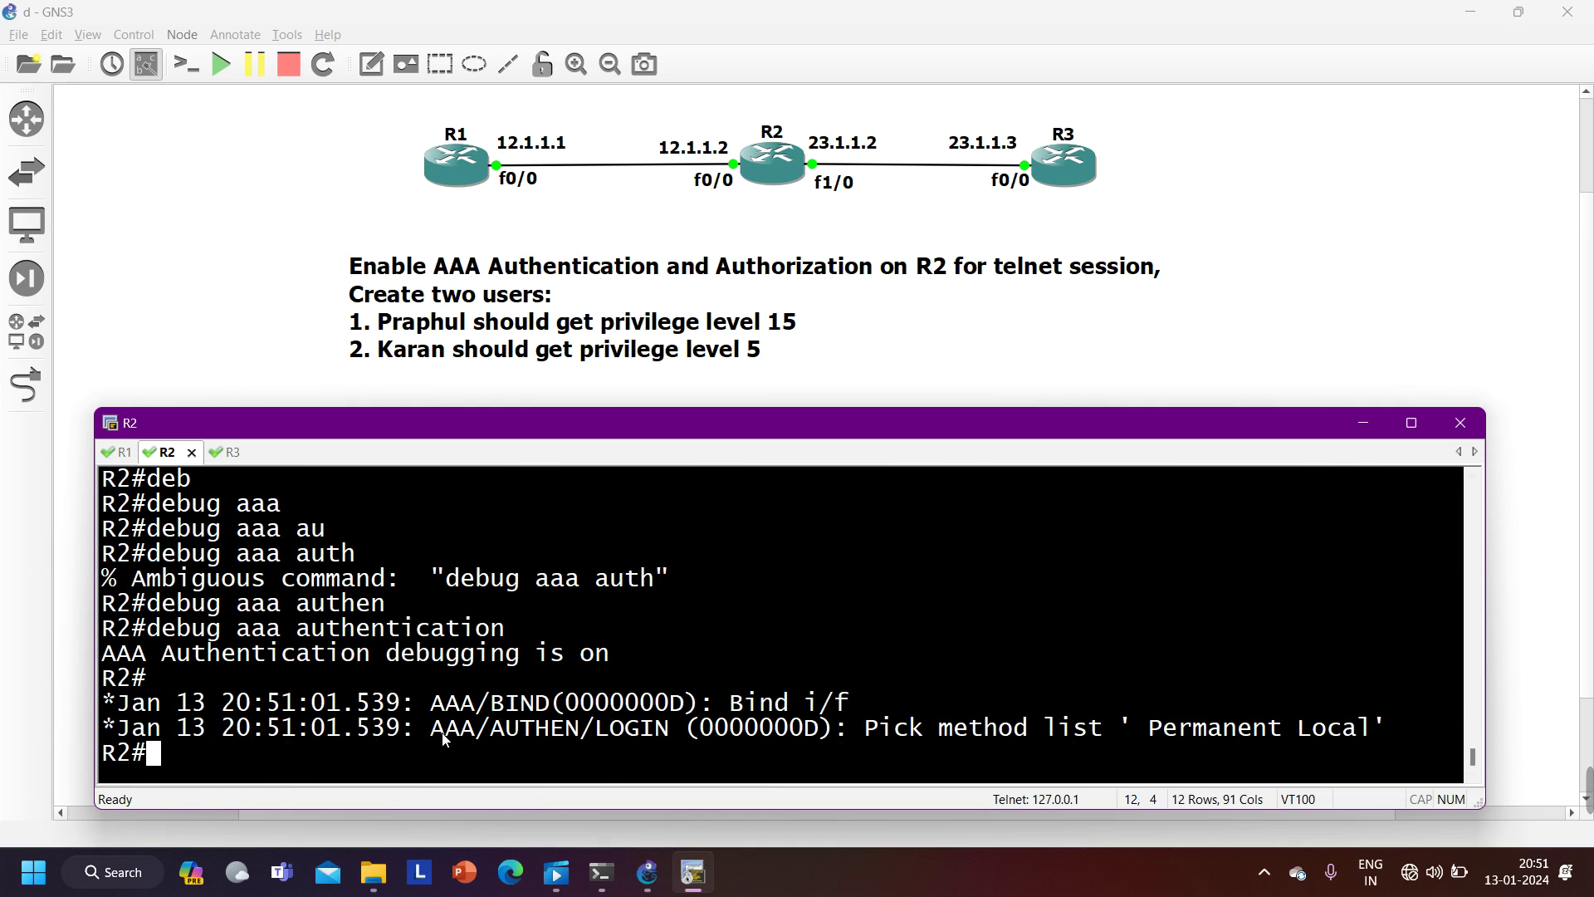
pyautogui.moveTo(431, 729); pyautogui.dragTo(575, 733)
pyautogui.moveTo(864, 729); pyautogui.dragTo(1018, 732)
pyautogui.moveTo(1169, 741); pyautogui.dragTo(1130, 732)
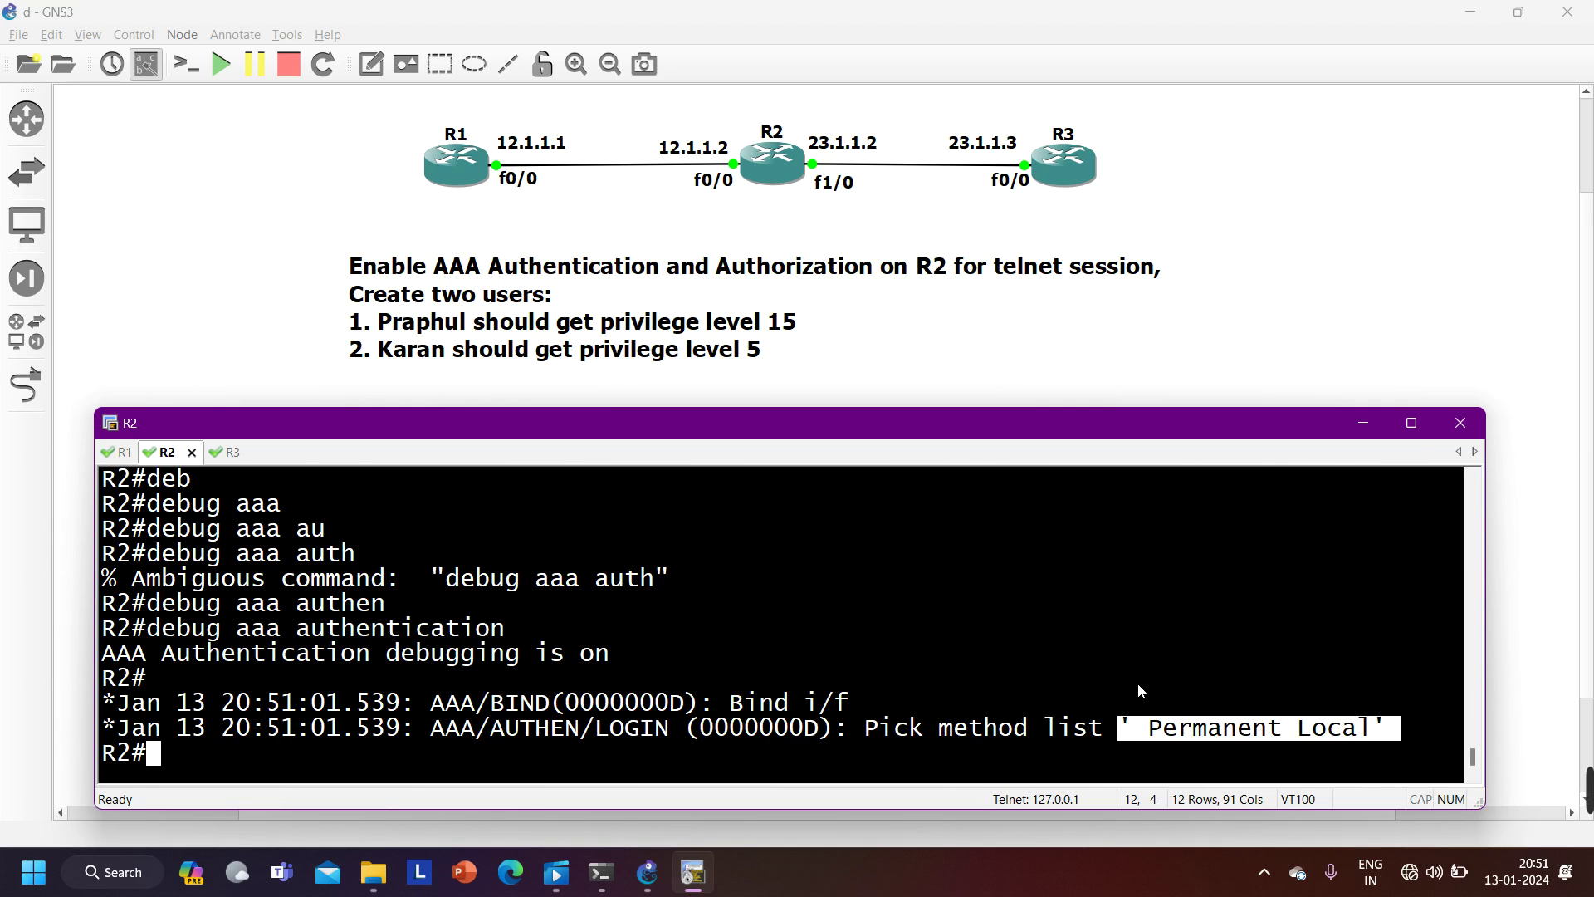
pyautogui.moveTo(1122, 730); pyautogui.dragTo(1390, 735)
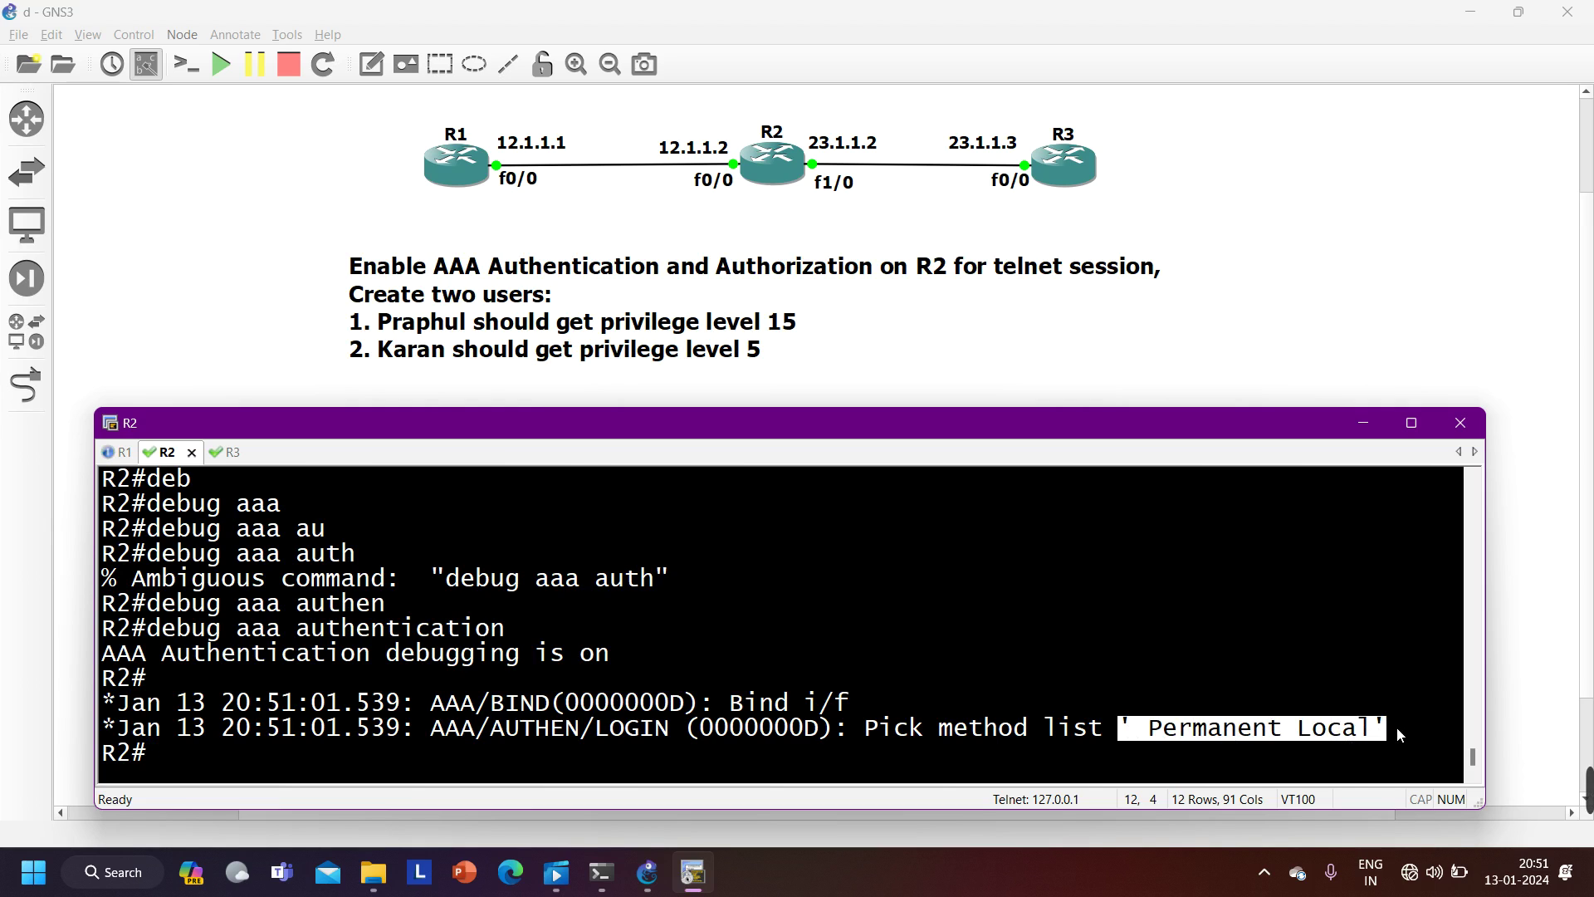
pyautogui.hotkey('ctrl', 'Tab')
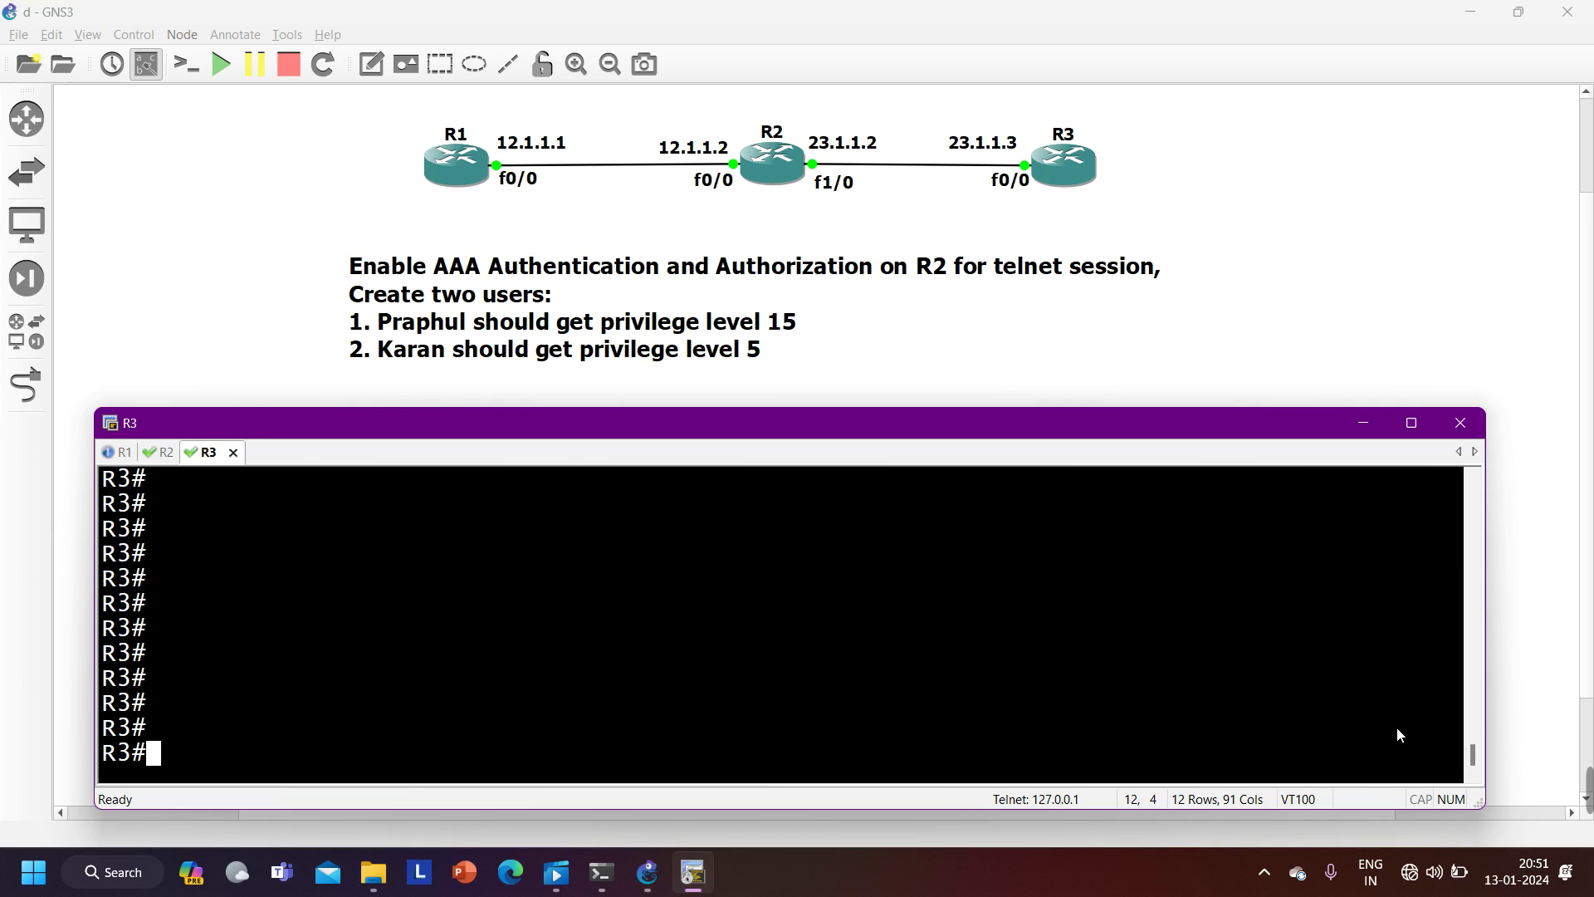
pyautogui.hotkey('ctrl', 'shift', 'Tab')
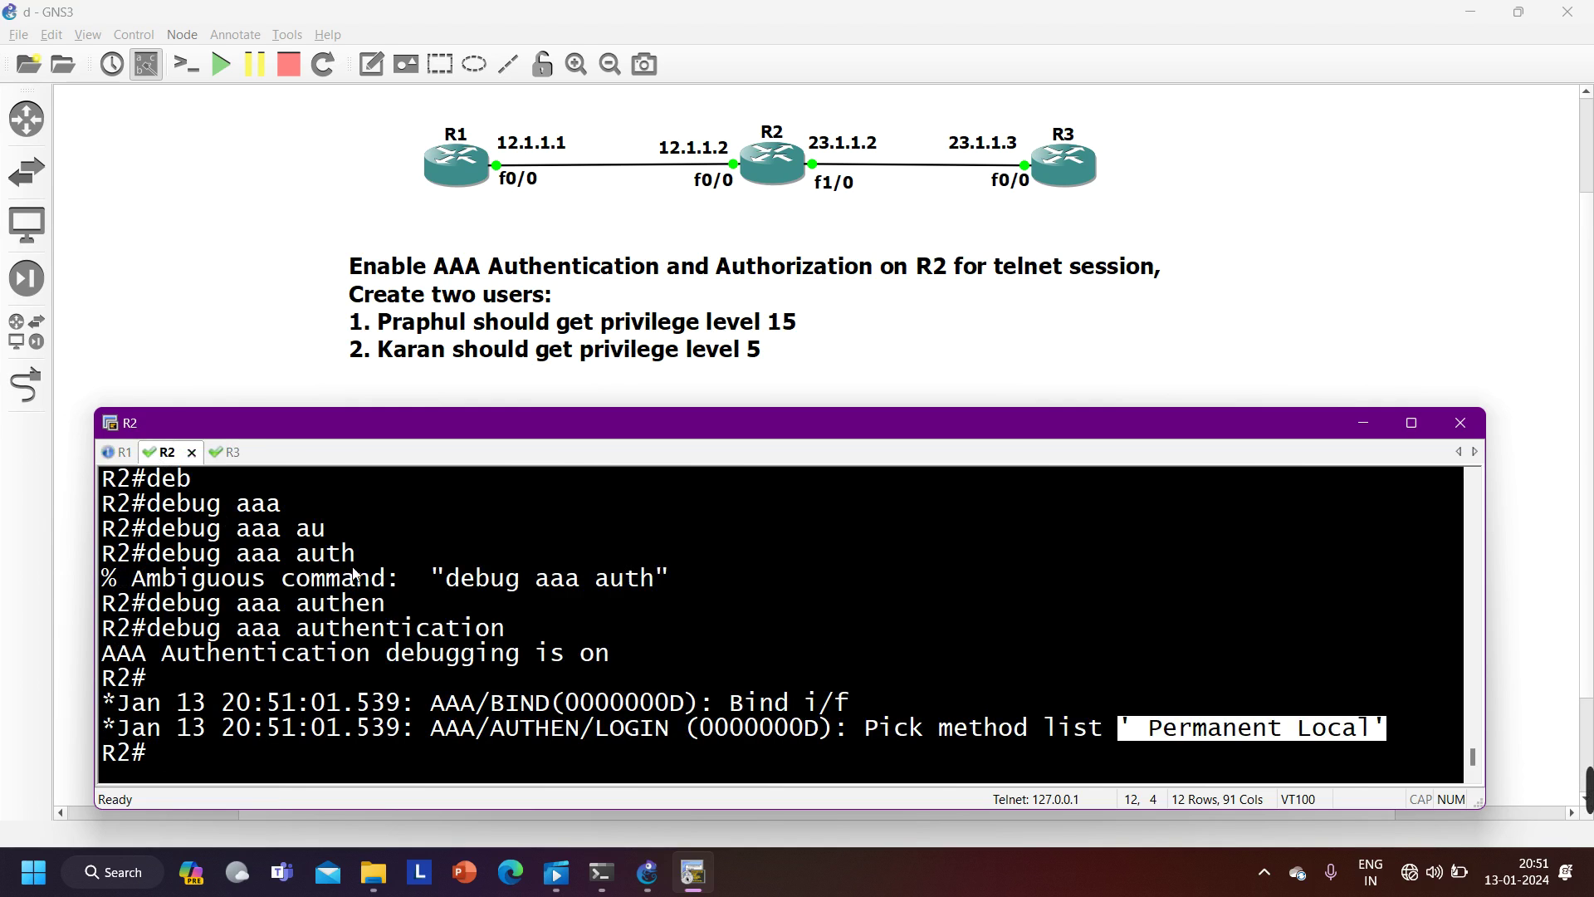
pyautogui.click(123, 452)
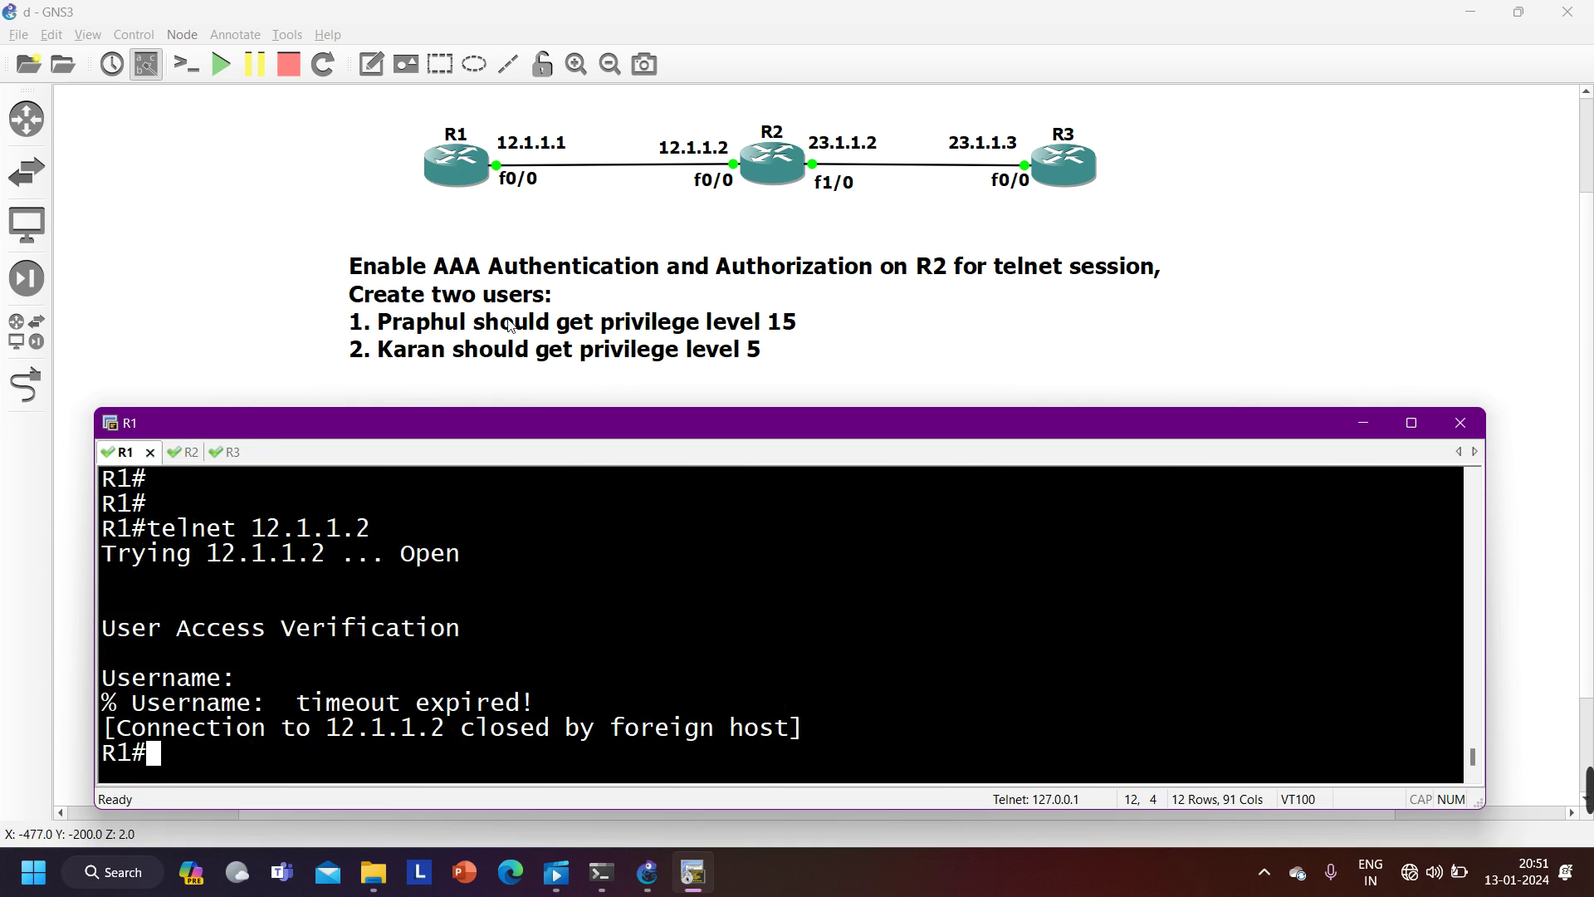
pyautogui.click(186, 452)
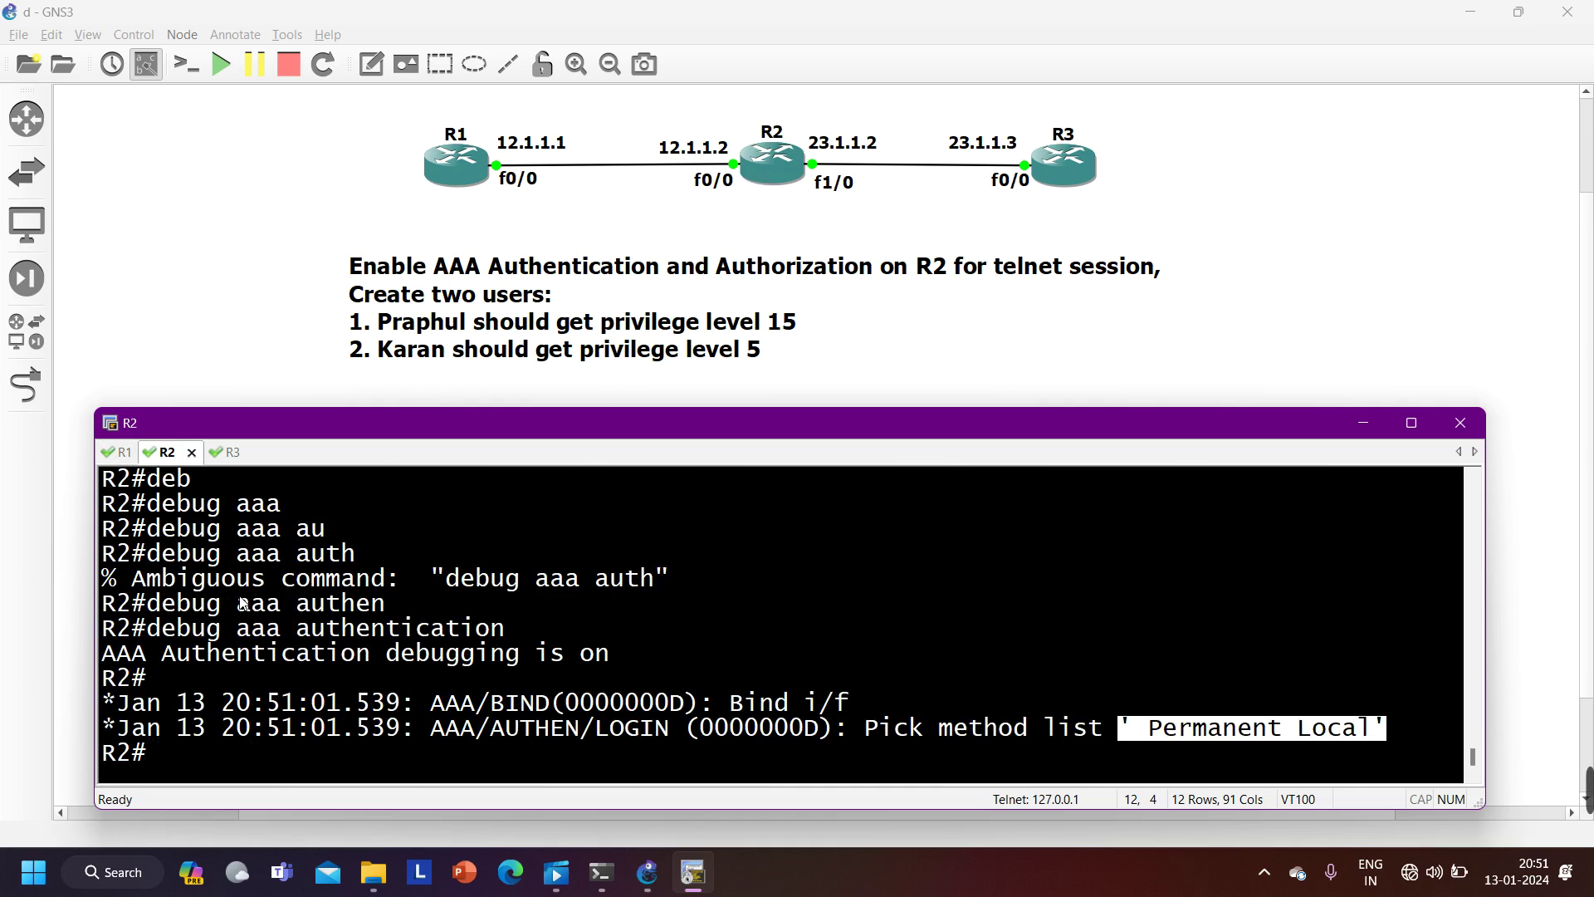
# - Configure 'aaa authentication login default local' on R2 in global configuration mode
pyautogui.press('Return')
pyautogui.write('conf')
pyautogui.press('Tab')
pyautogui.press('Return')
pyautogui.press('Return')
pyautogui.press('Return')
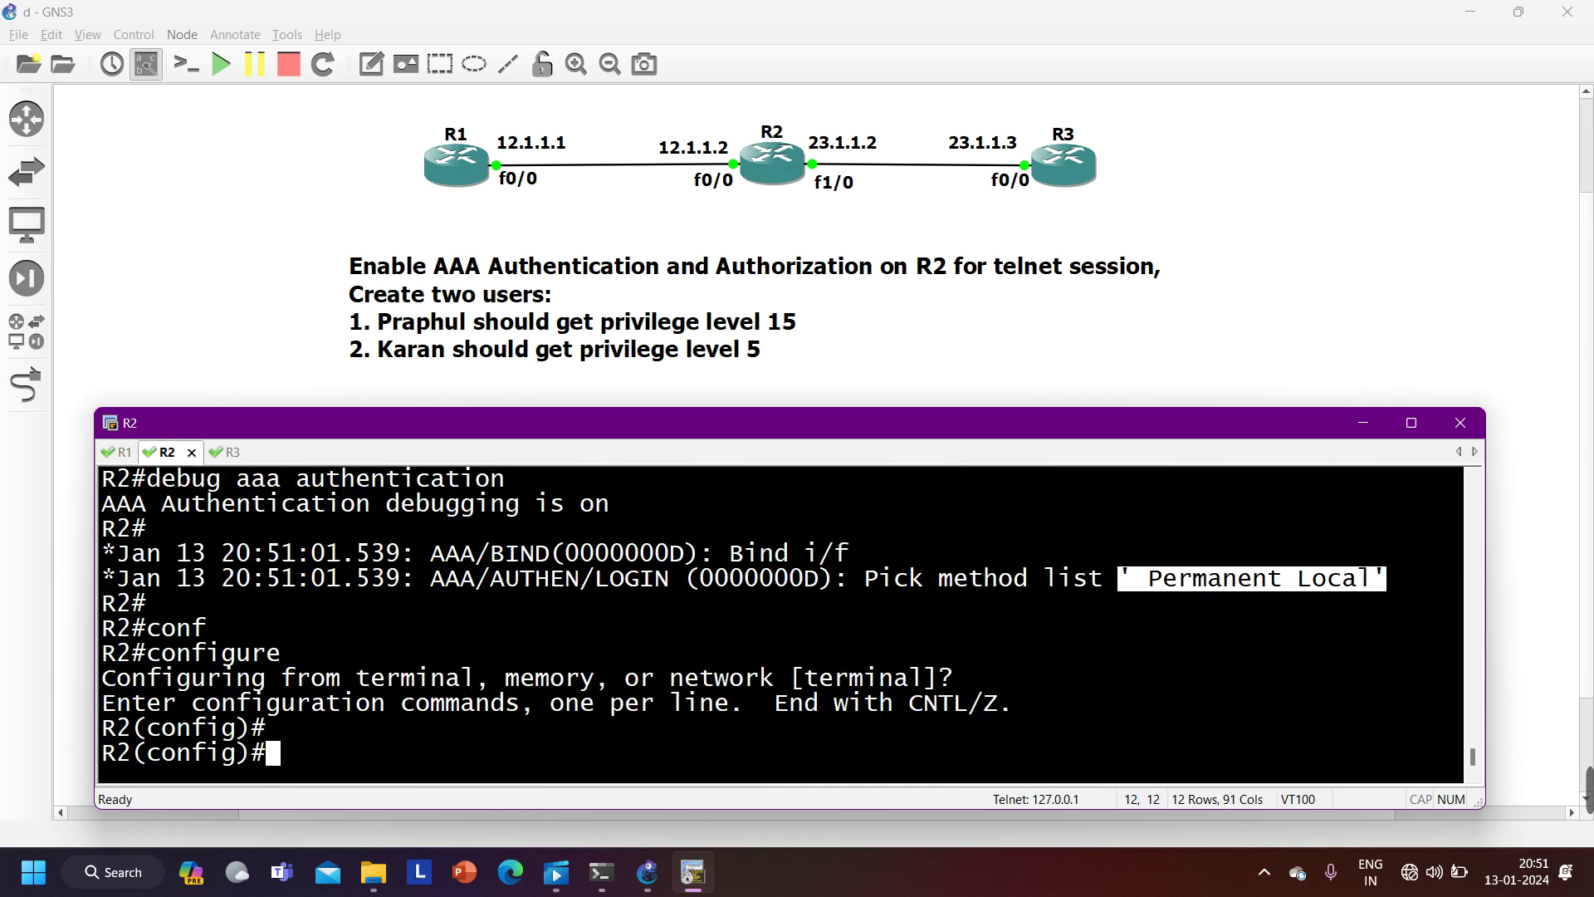
pyautogui.write('aaa')
pyautogui.press('Tab')
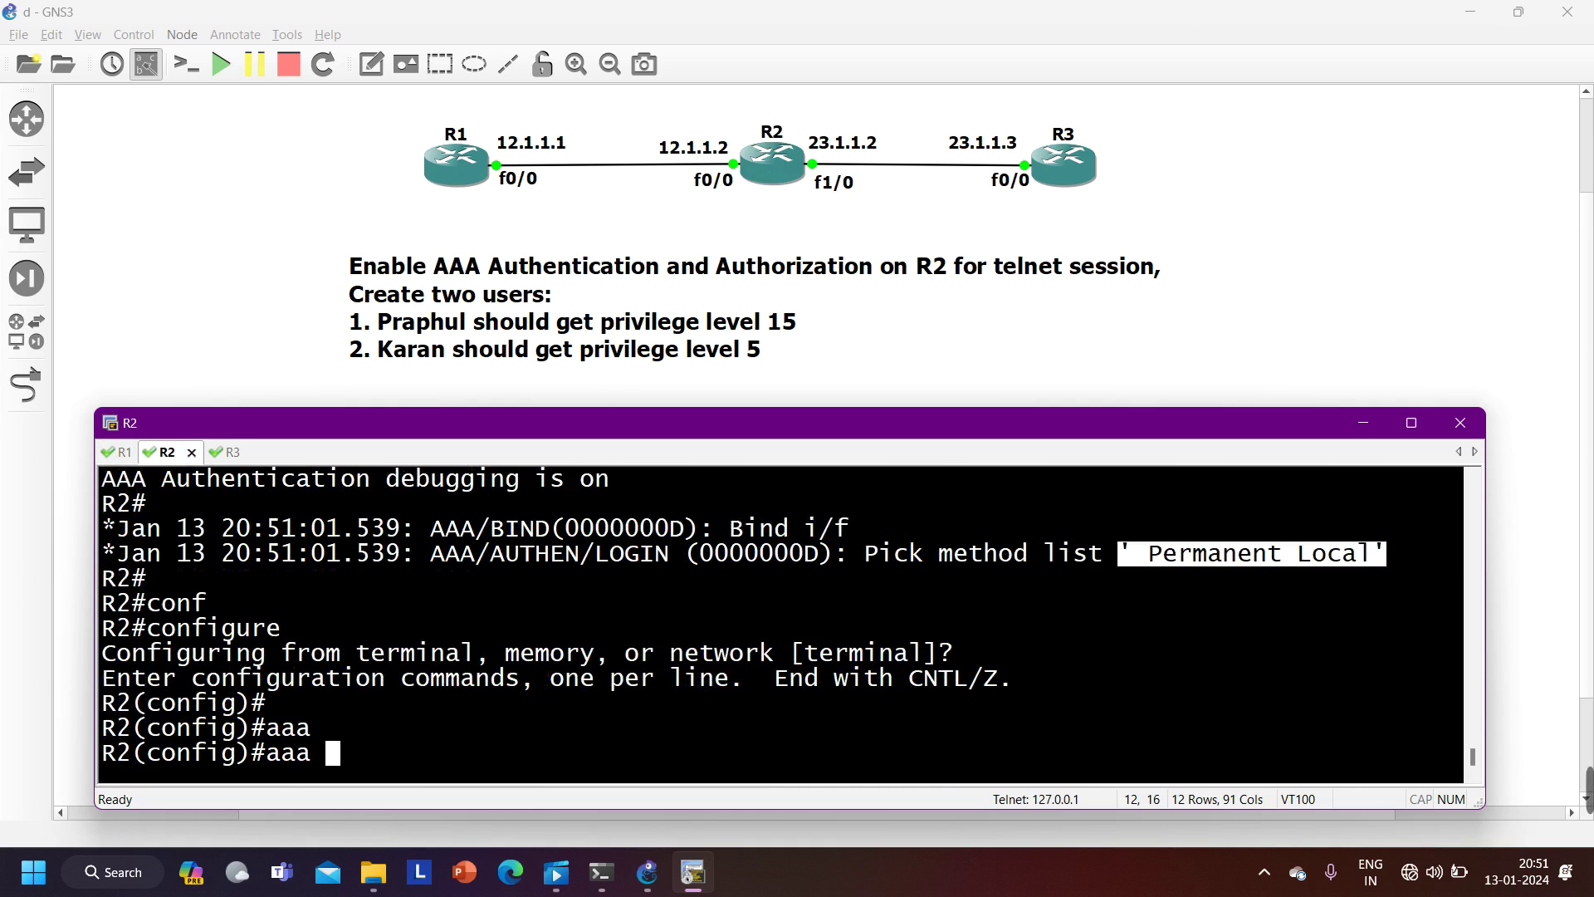
pyautogui.write('authen')
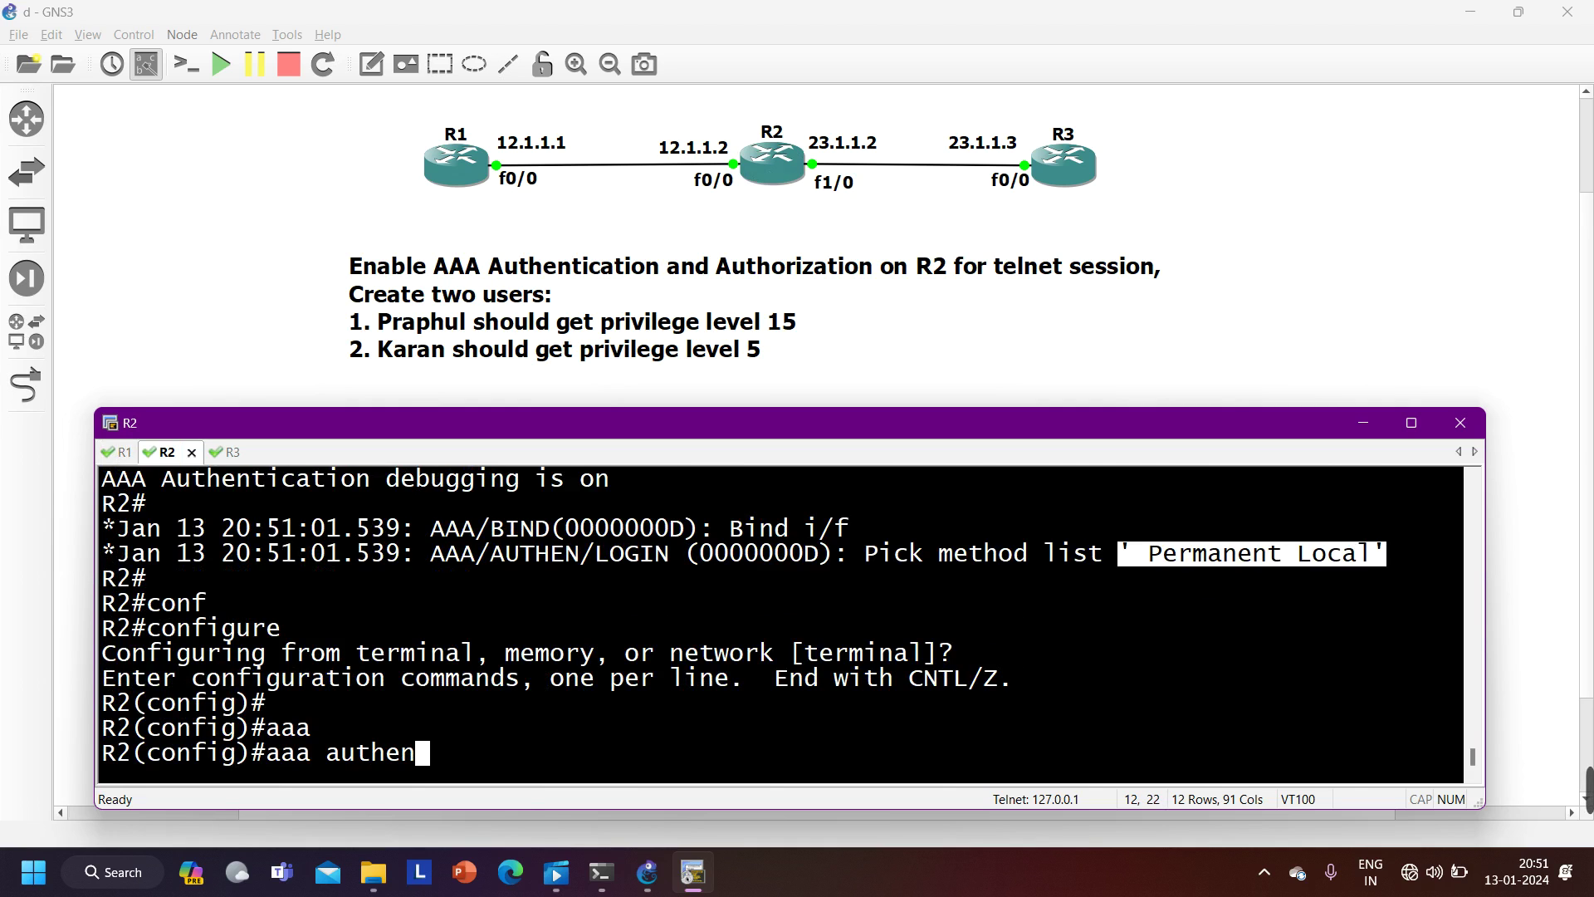
pyautogui.press('Tab')
pyautogui.write('?')
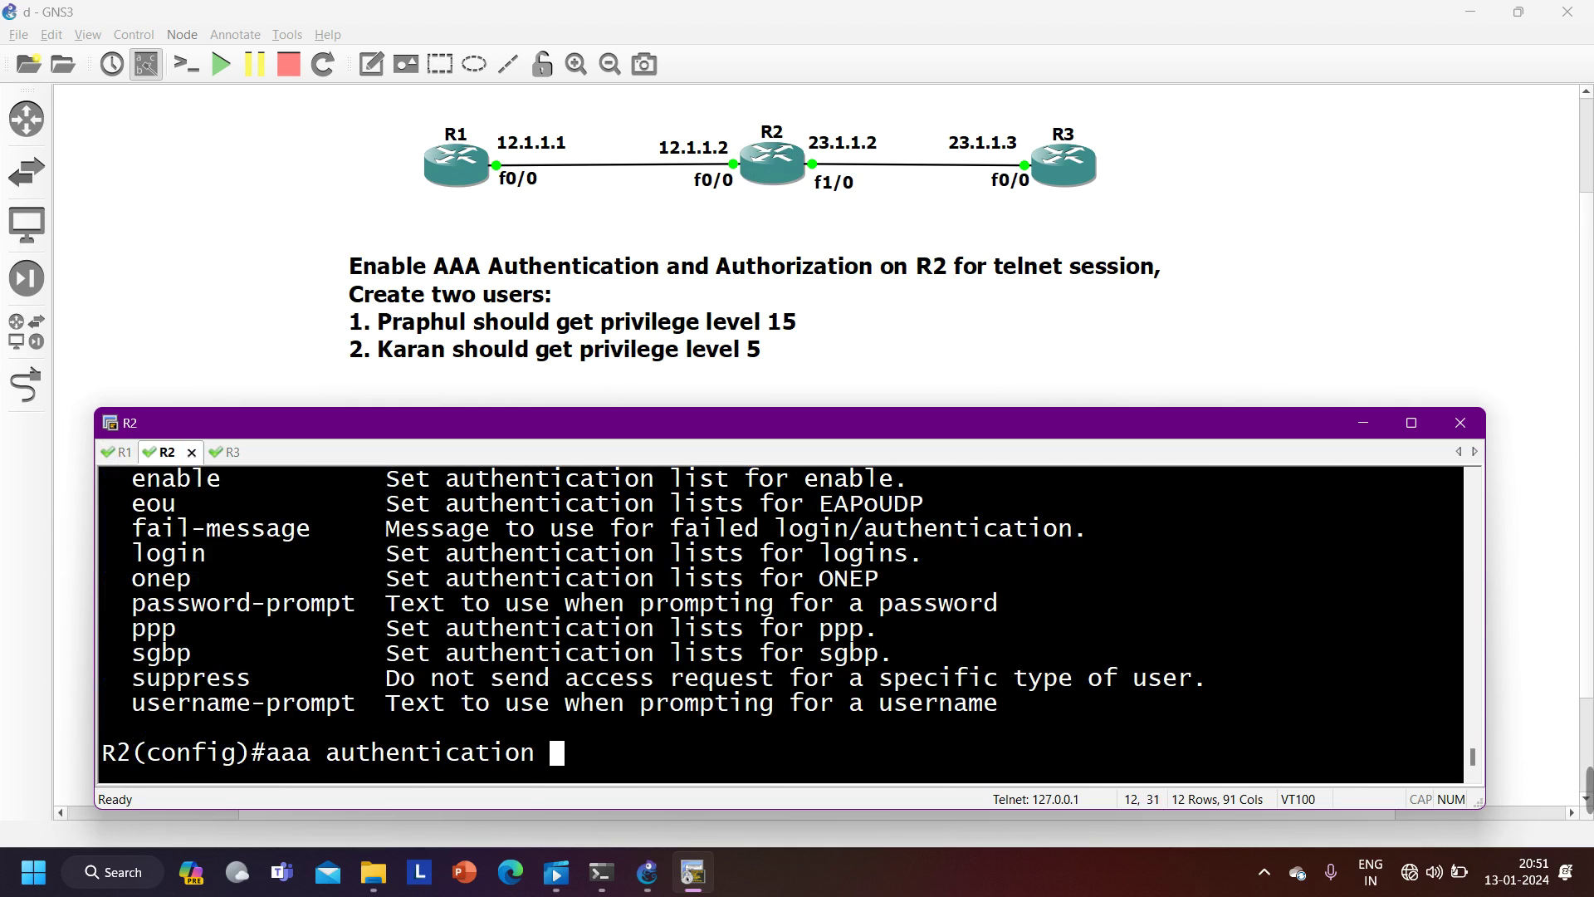
pyautogui.write('log')
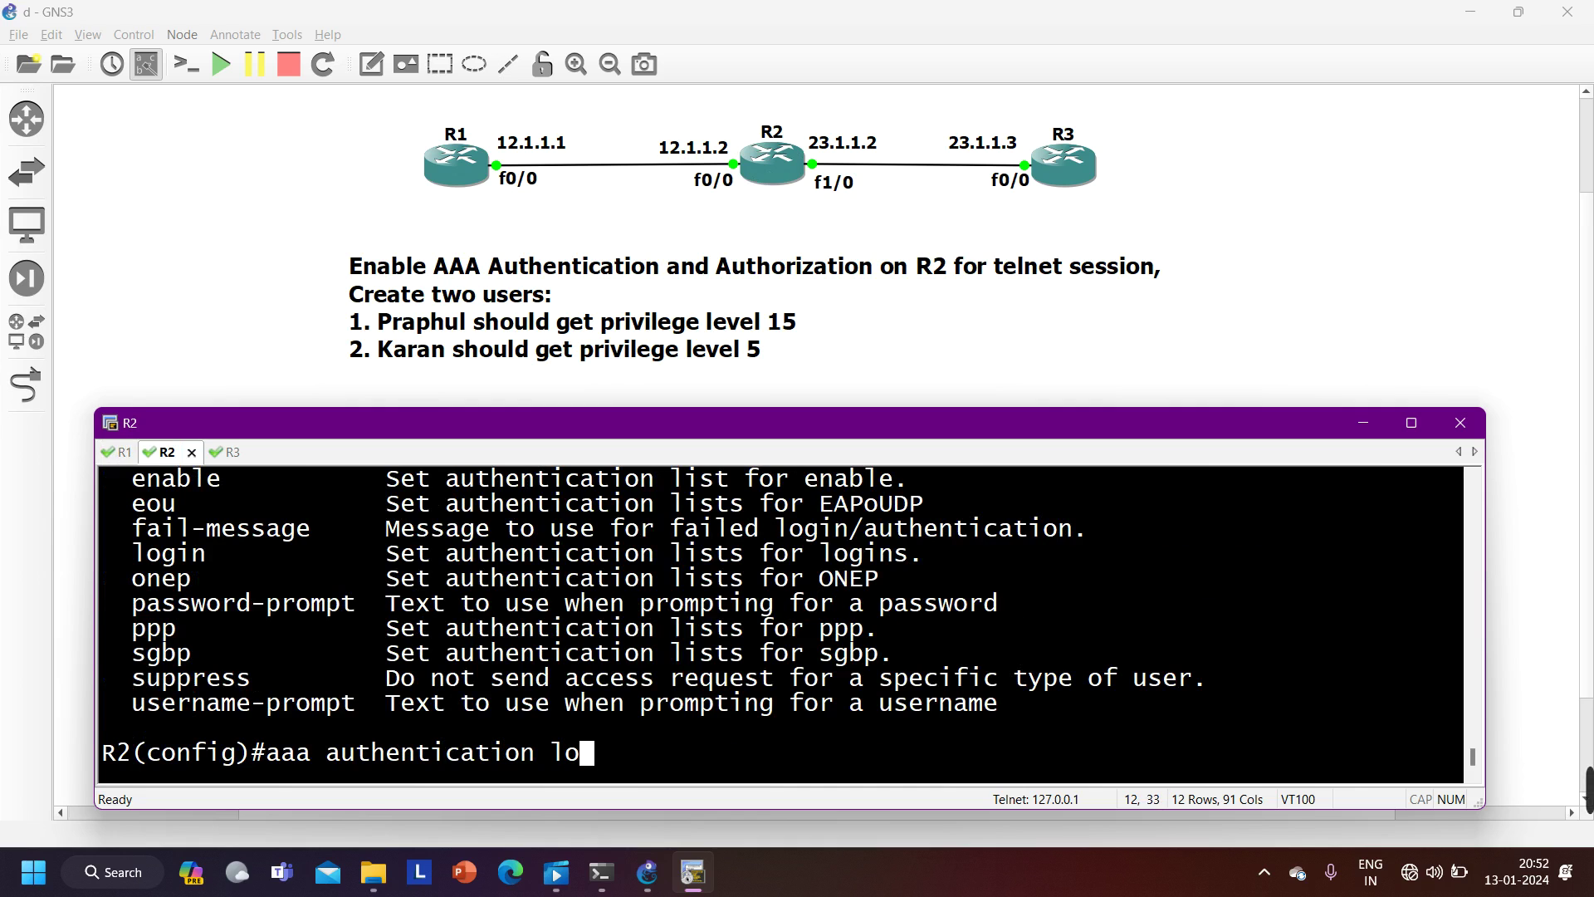
pyautogui.press('Tab')
pyautogui.write('?')
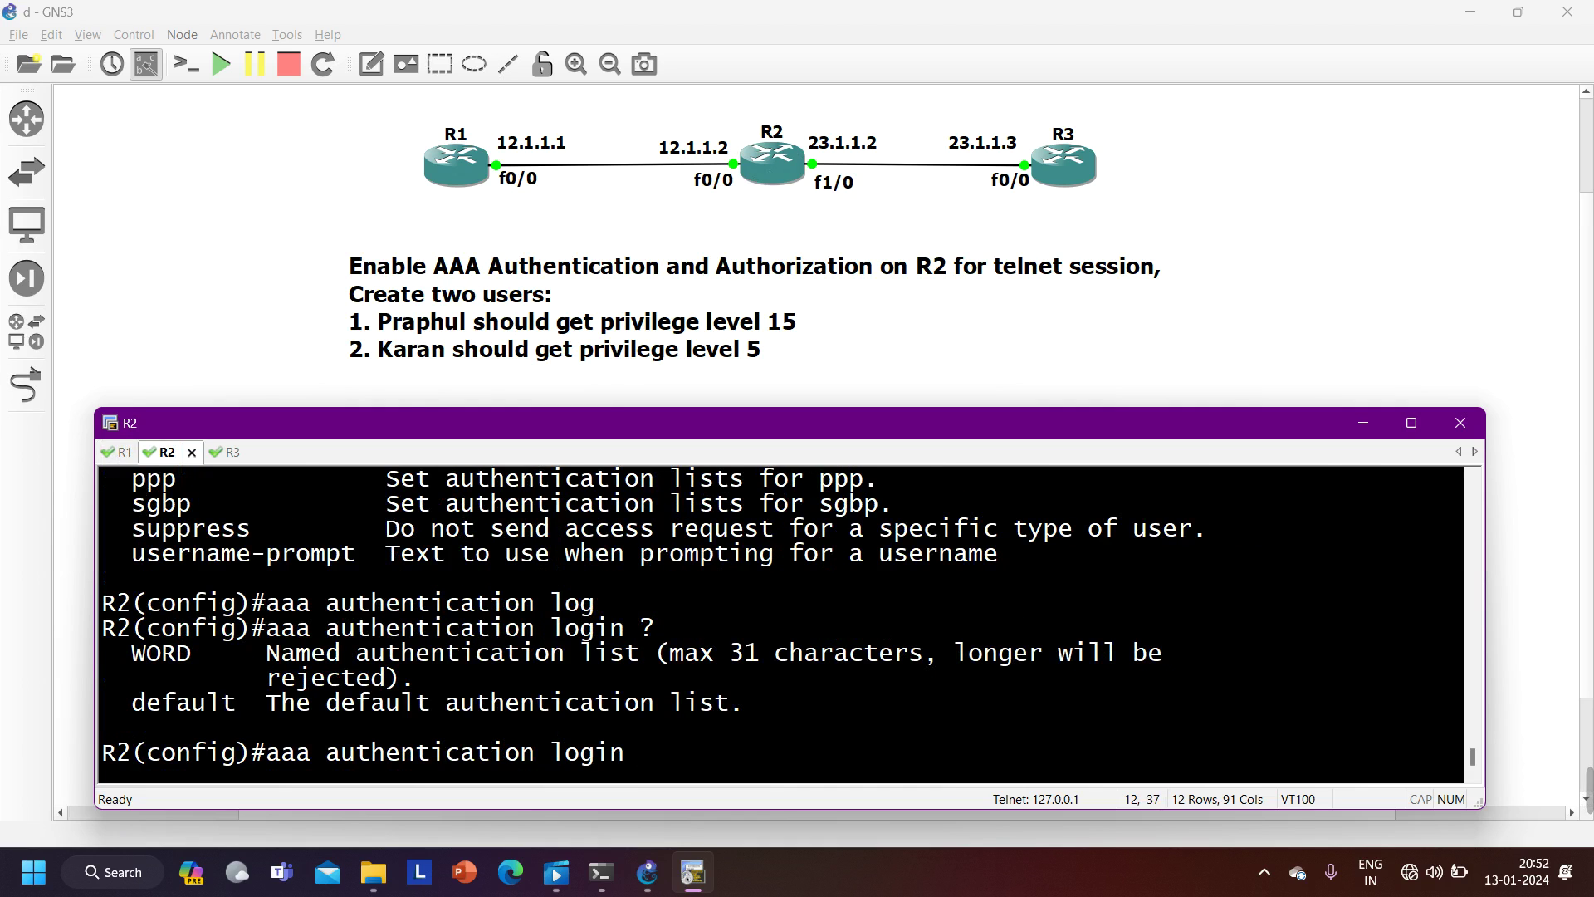
pyautogui.write('def')
pyautogui.press('Tab')
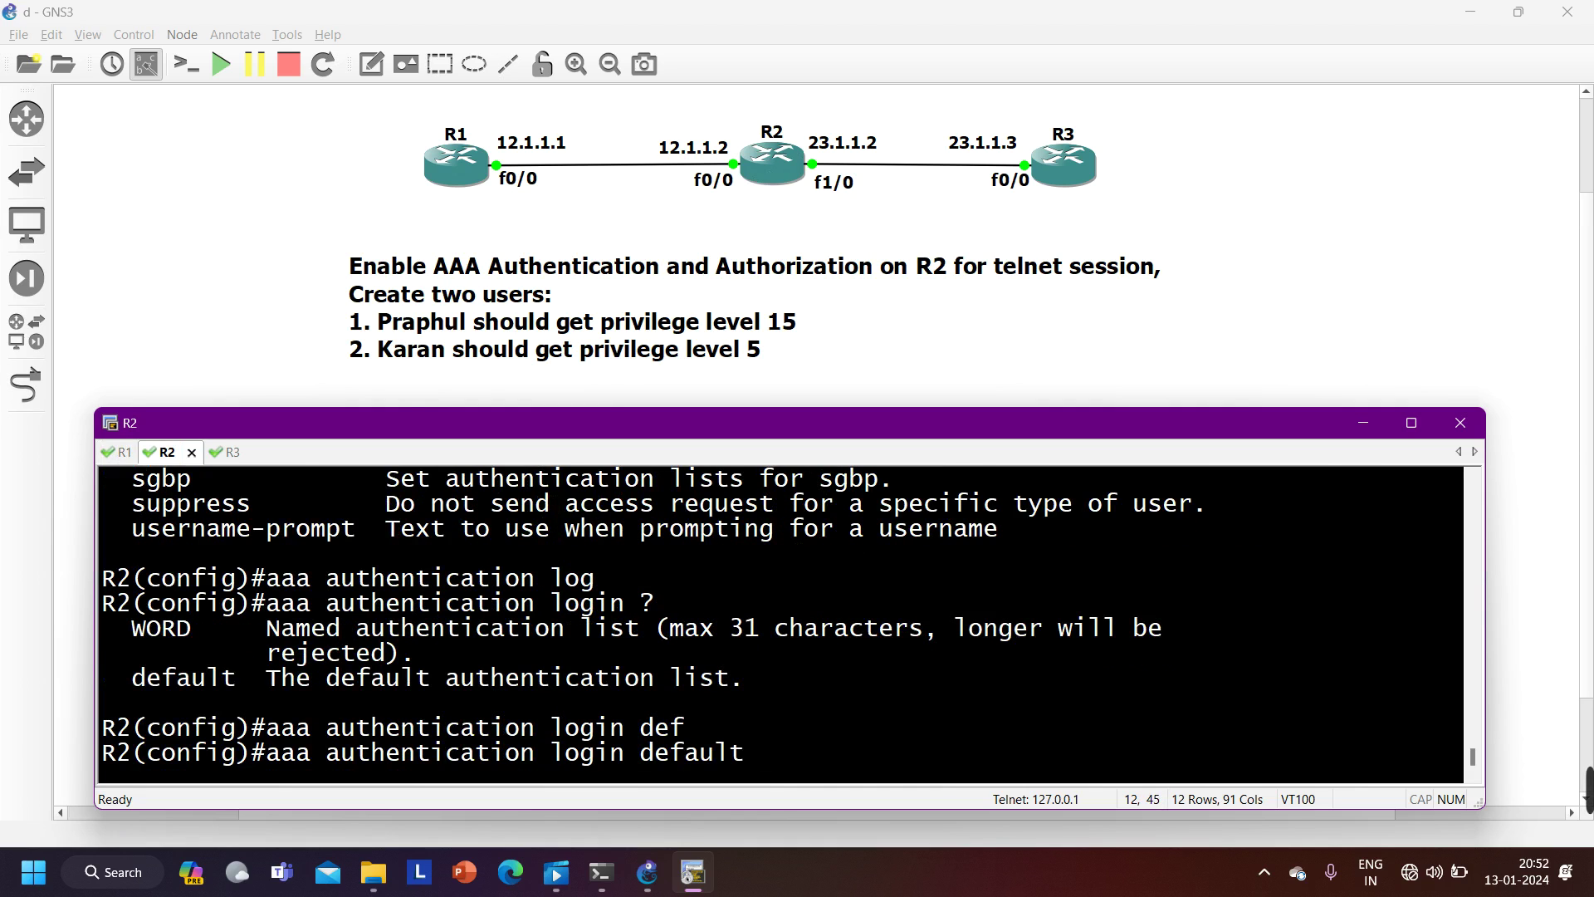
pyautogui.write('?')
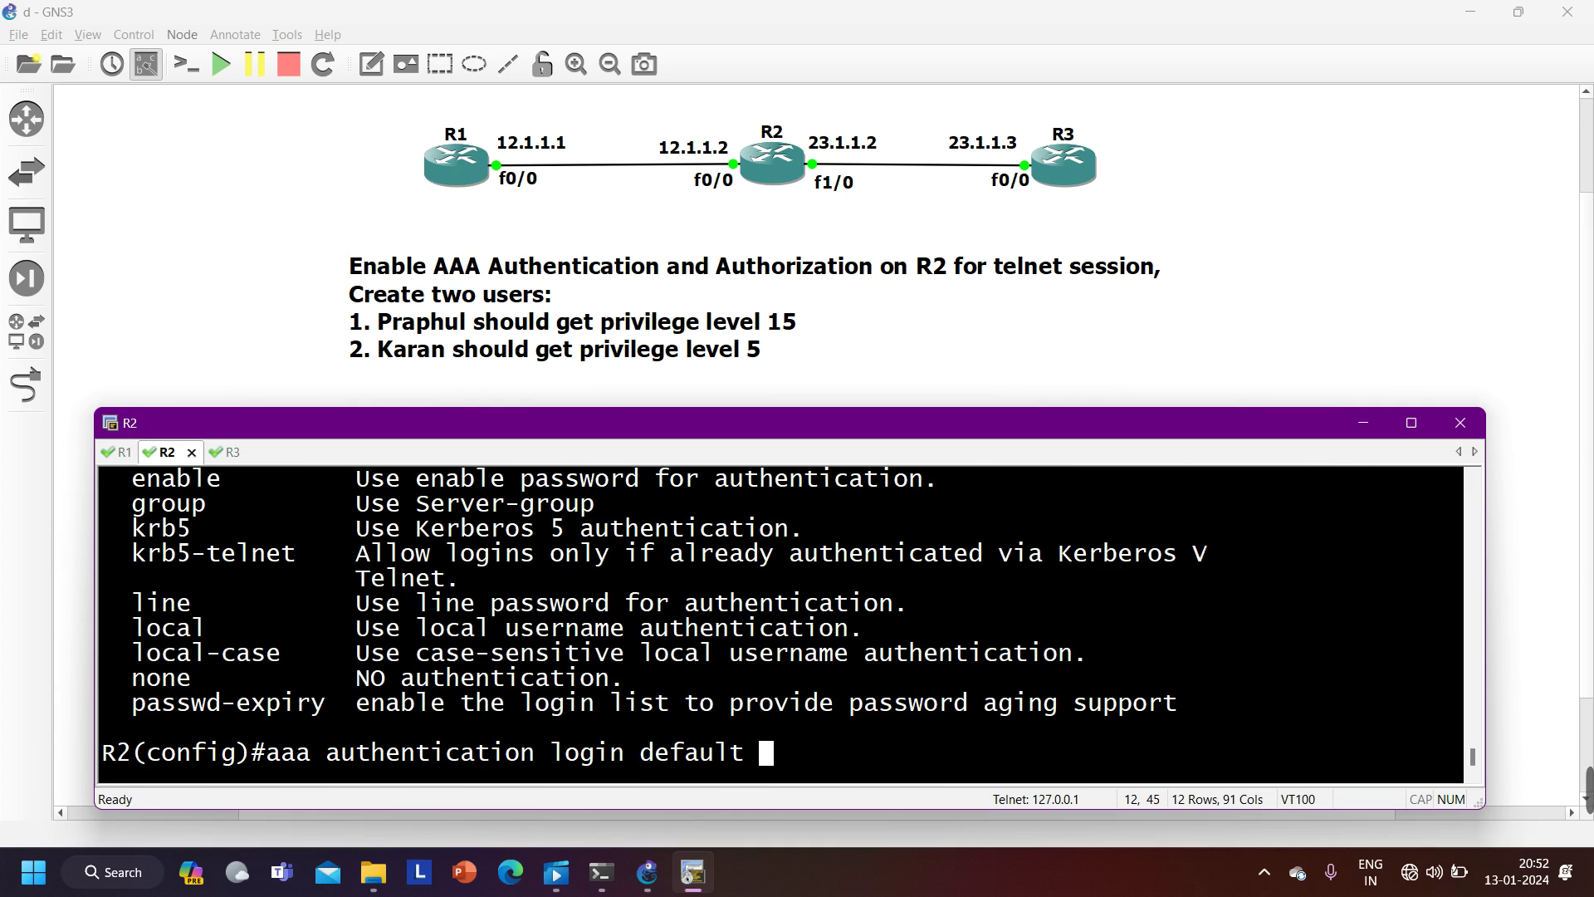
pyautogui.write('lo')
pyautogui.press('Tab')
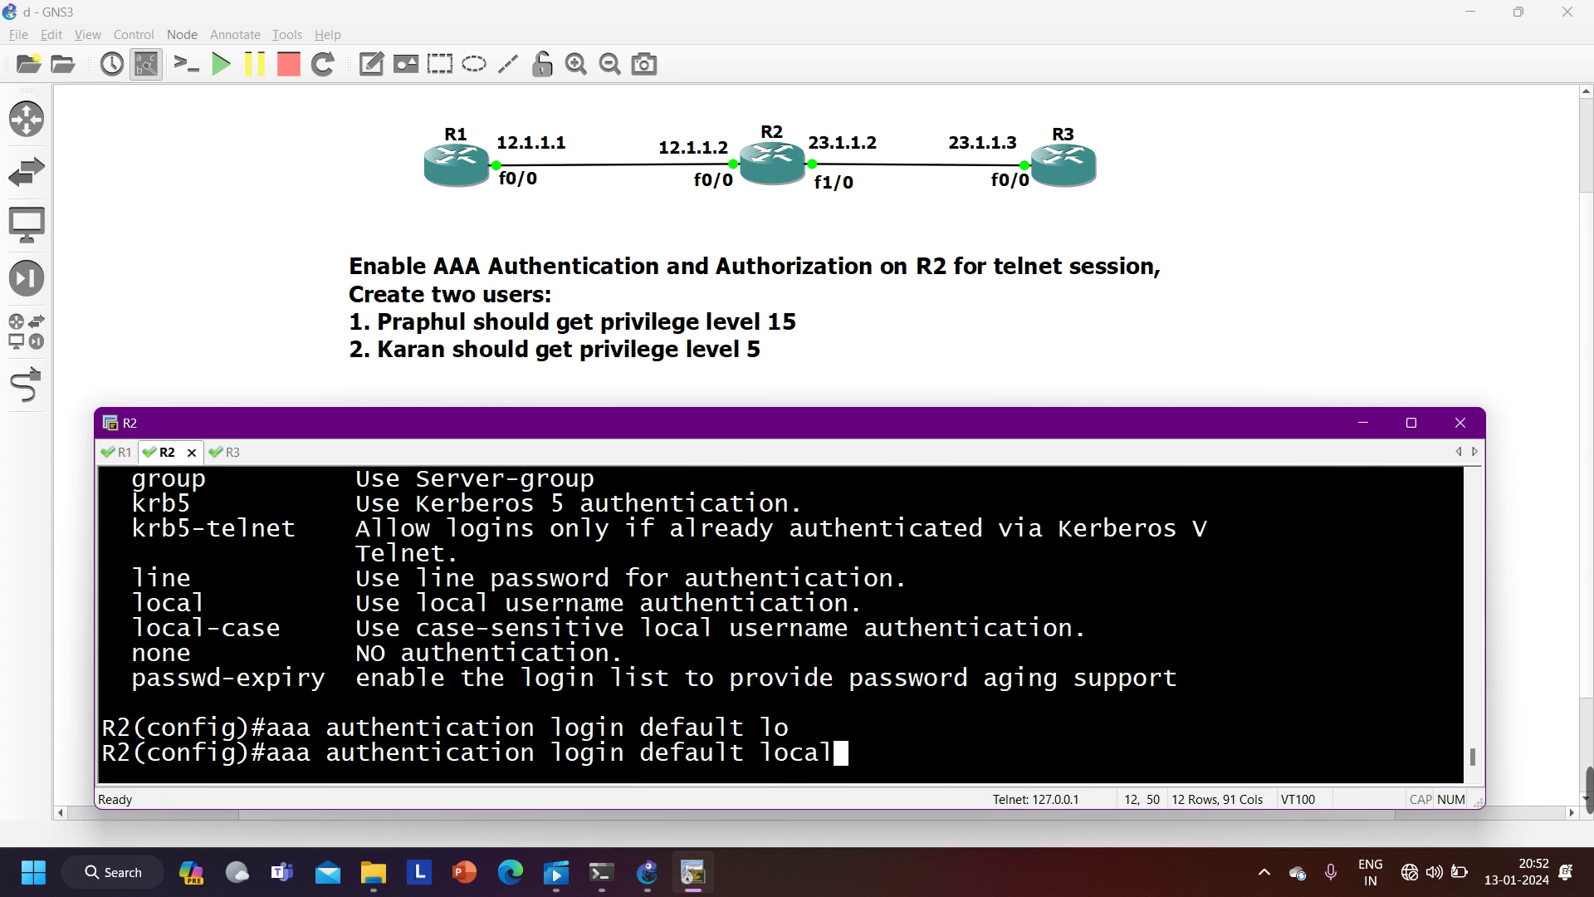
pyautogui.press('Return')
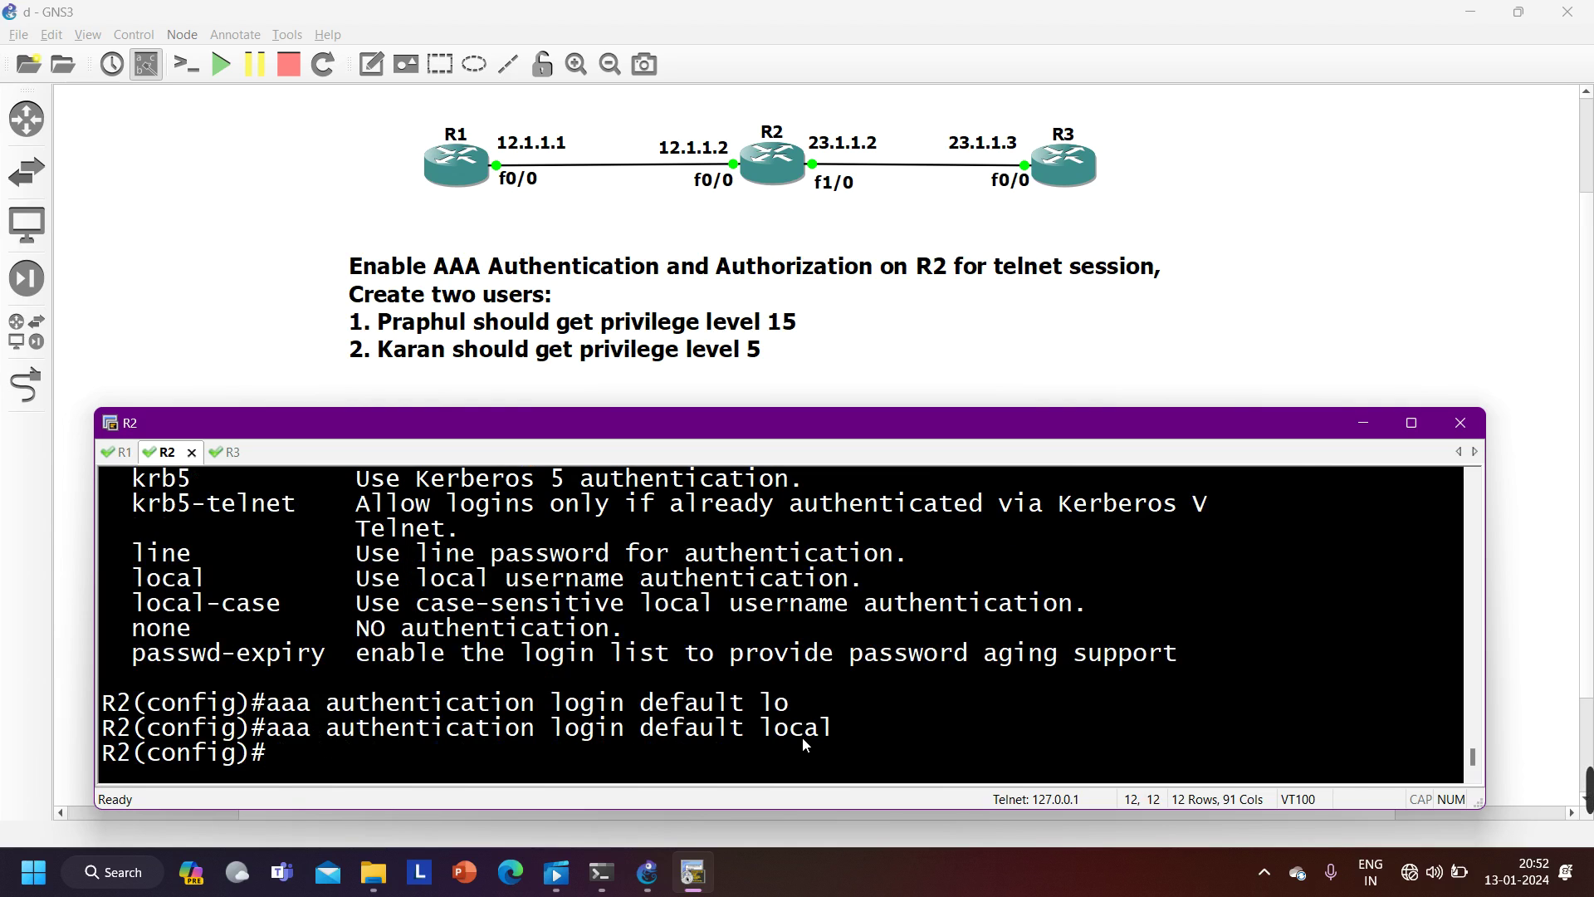
# - Return R2 to its privileged prompt with Ctrl+Z
pyautogui.write('use')
pyautogui.press('BackSpace')
pyautogui.press('BackSpace')
pyautogui.hotkey('ctrl', 'z')
pyautogui.press('Return')
pyautogui.press('Return')
pyautogui.press('Return')
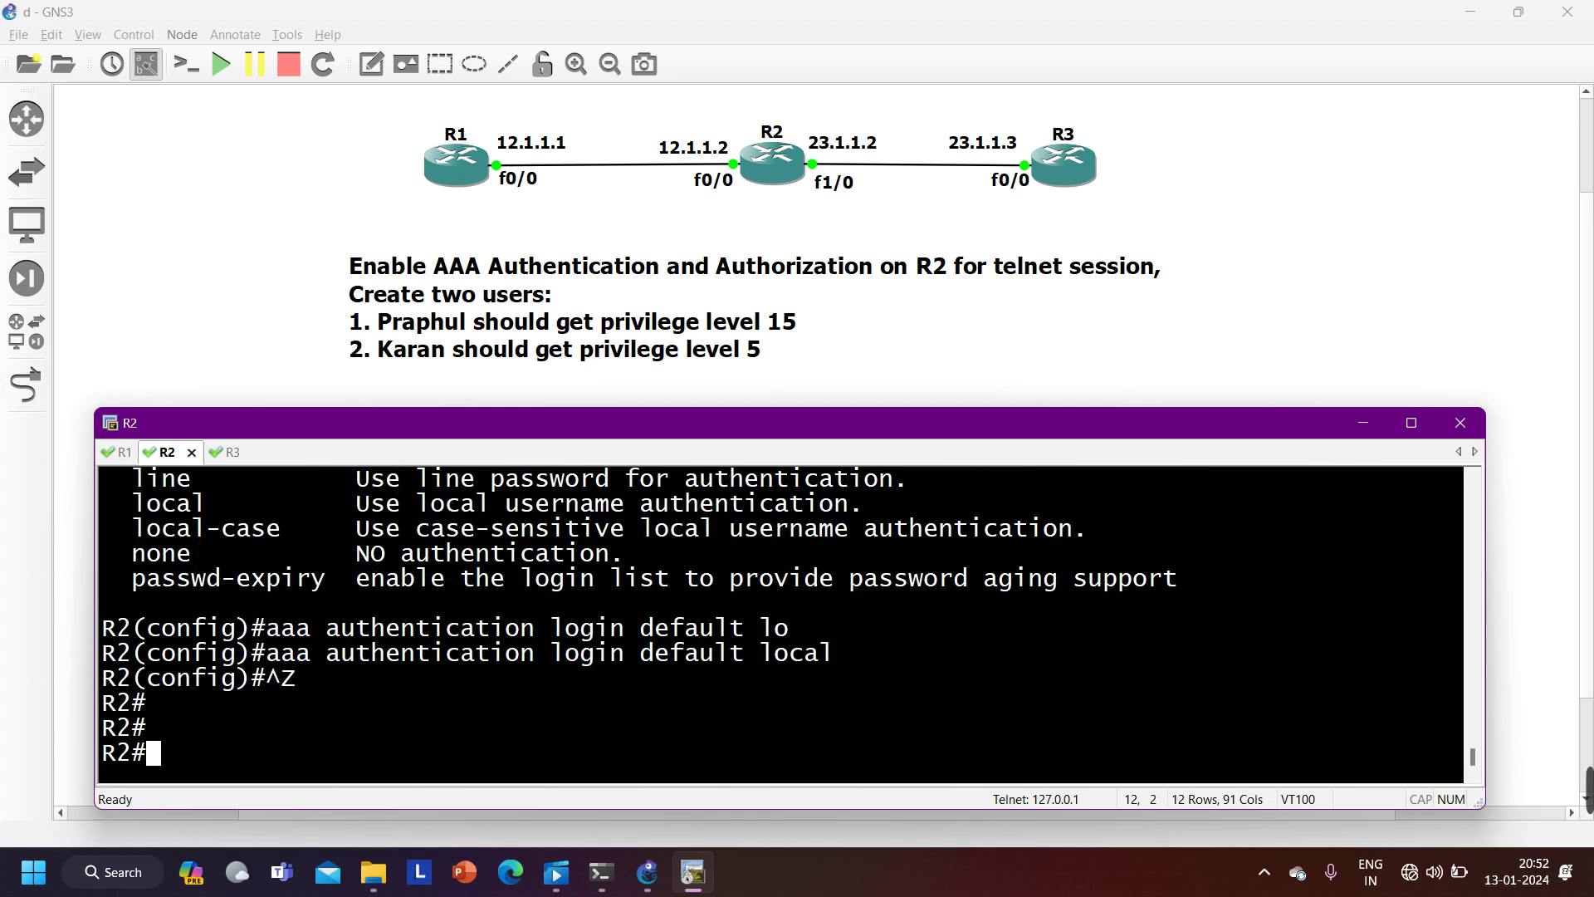
pyautogui.click(119, 453)
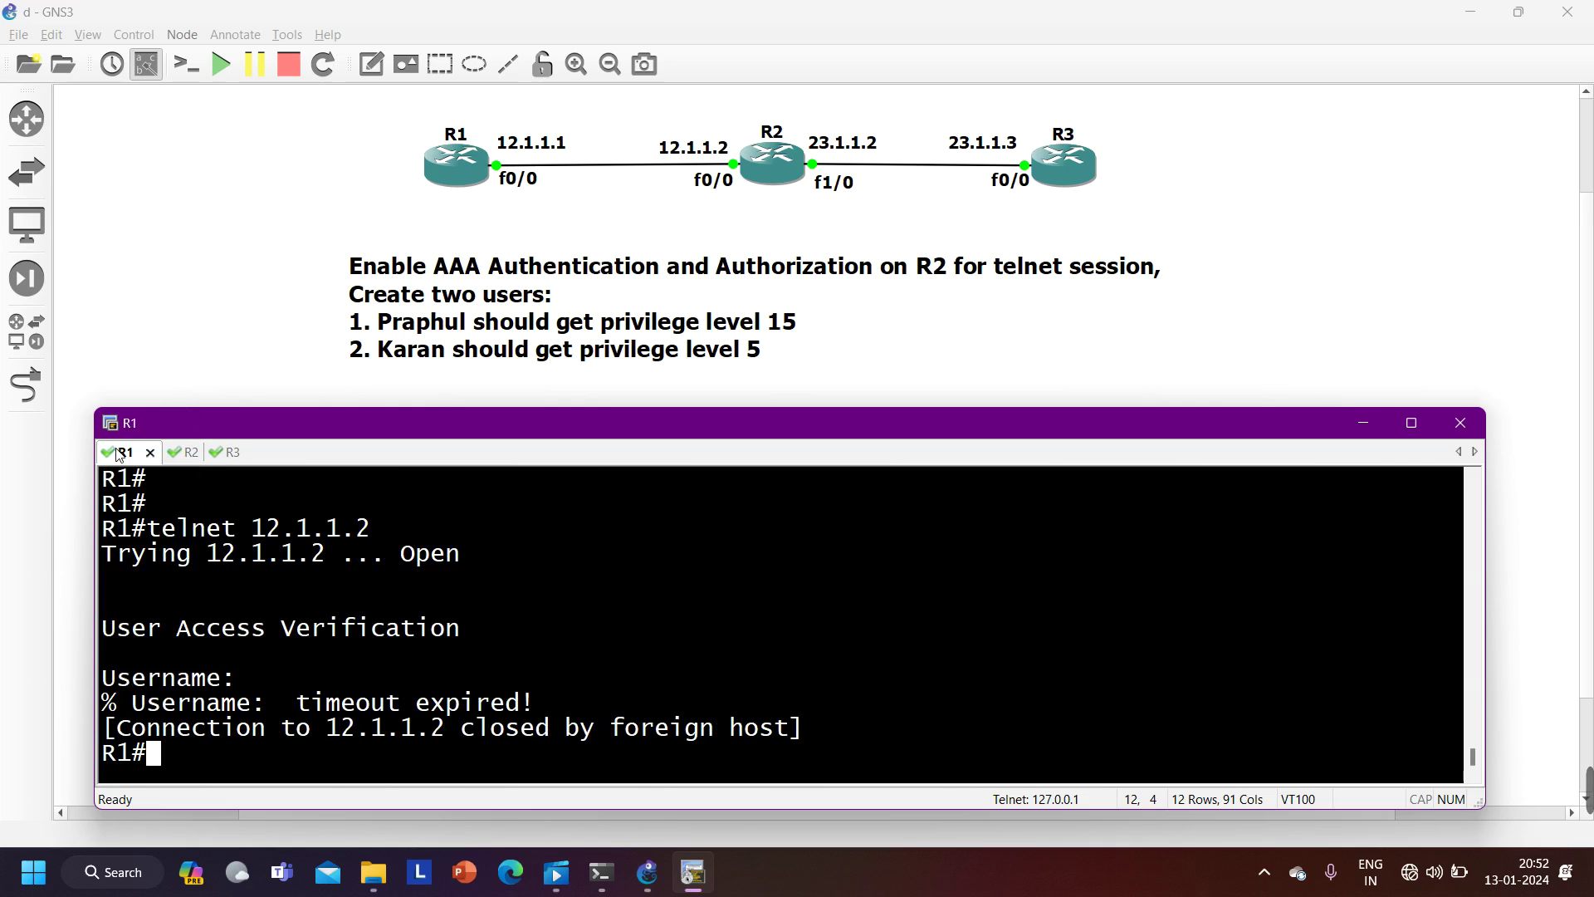
pyautogui.press('Up')
pyautogui.press('Return')
pyautogui.hotkey('ctrl', 'Tab')
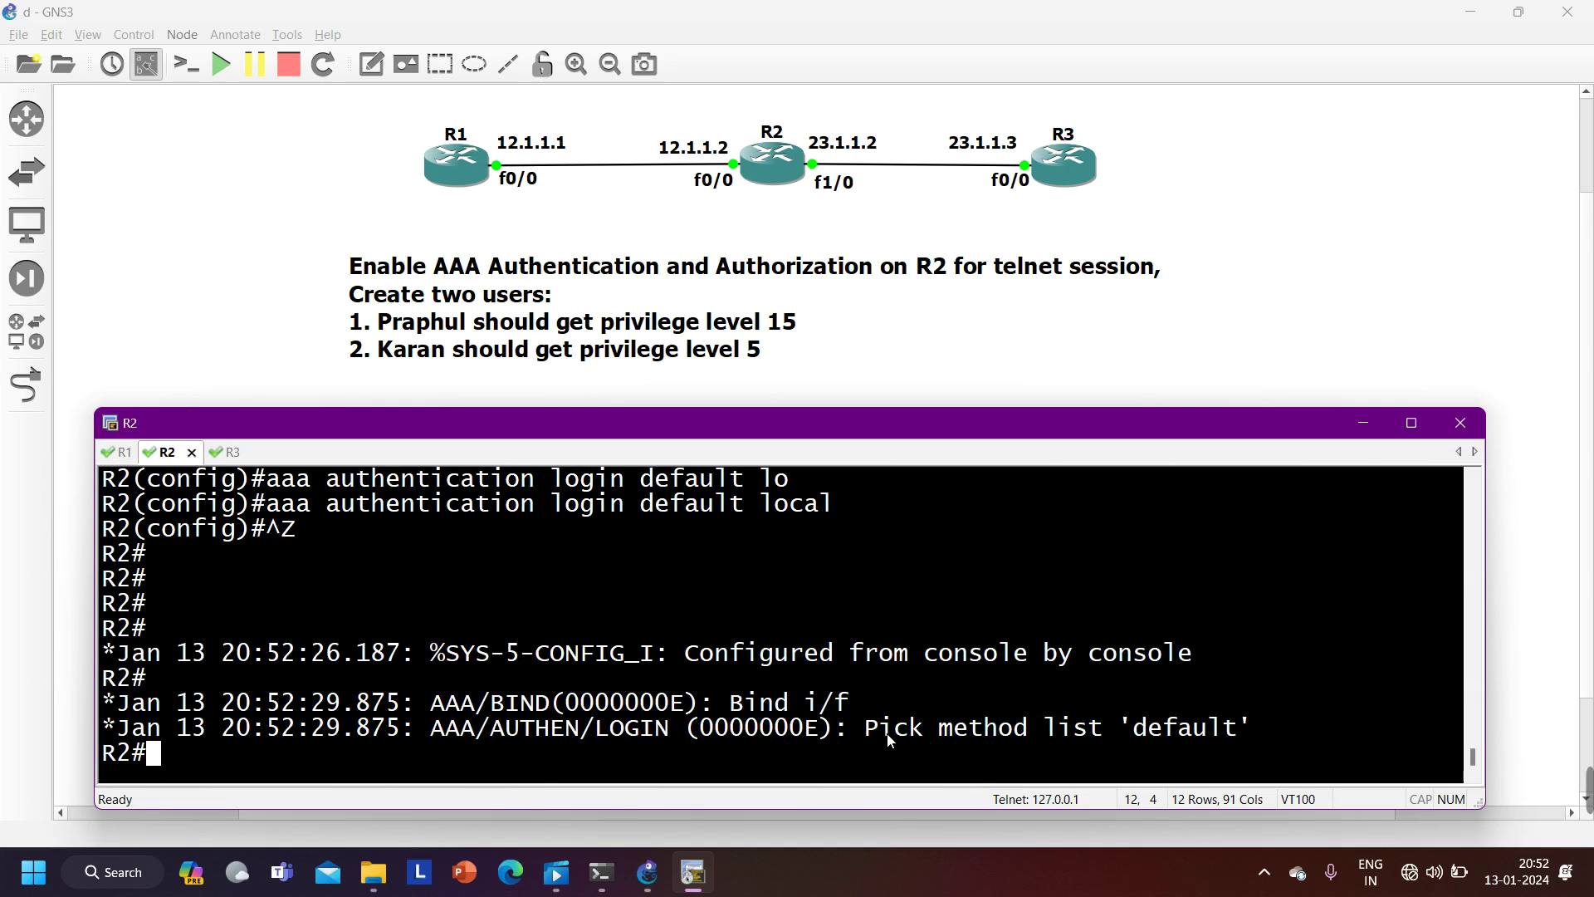
pyautogui.moveTo(1135, 730); pyautogui.dragTo(1237, 744)
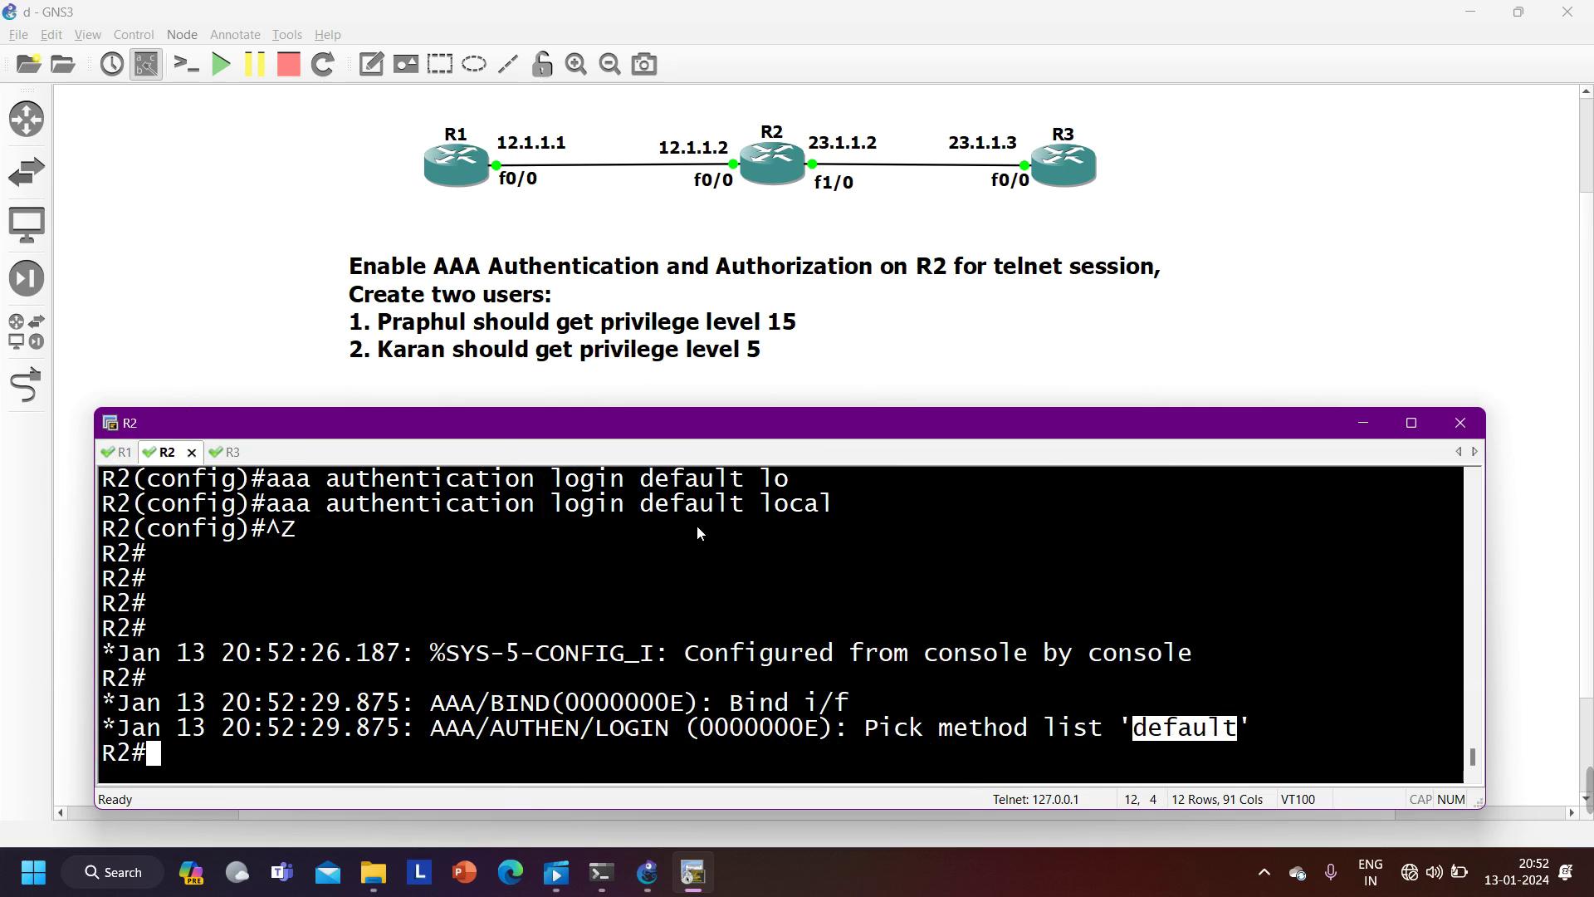
pyautogui.moveTo(647, 514); pyautogui.dragTo(744, 508)
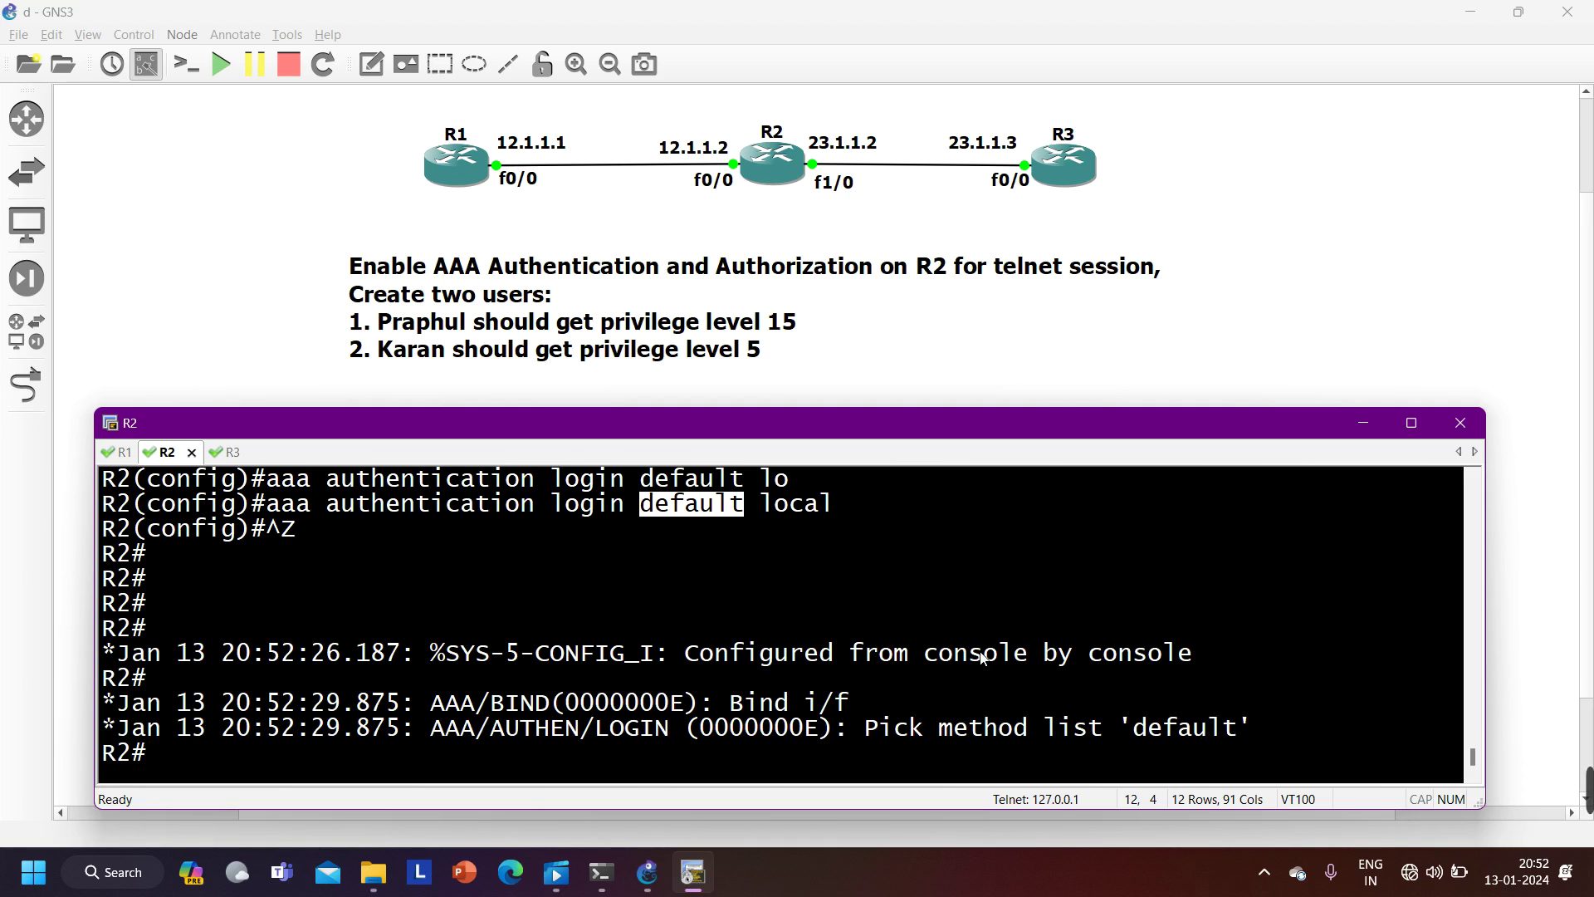
pyautogui.moveTo(1449, 799)
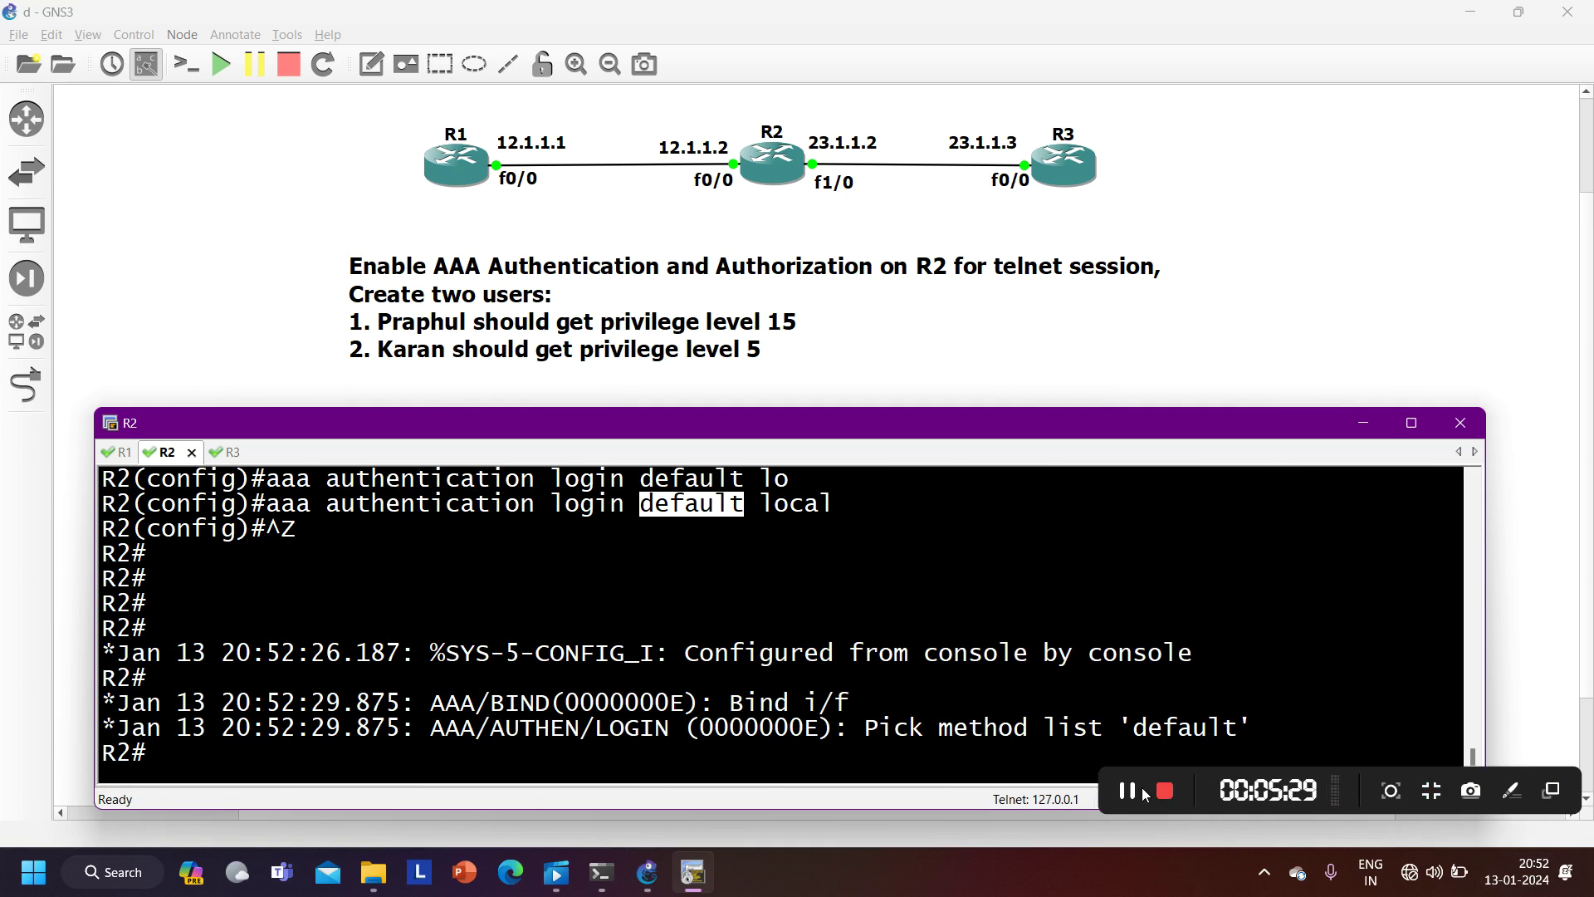
pyautogui.click(764, 676)
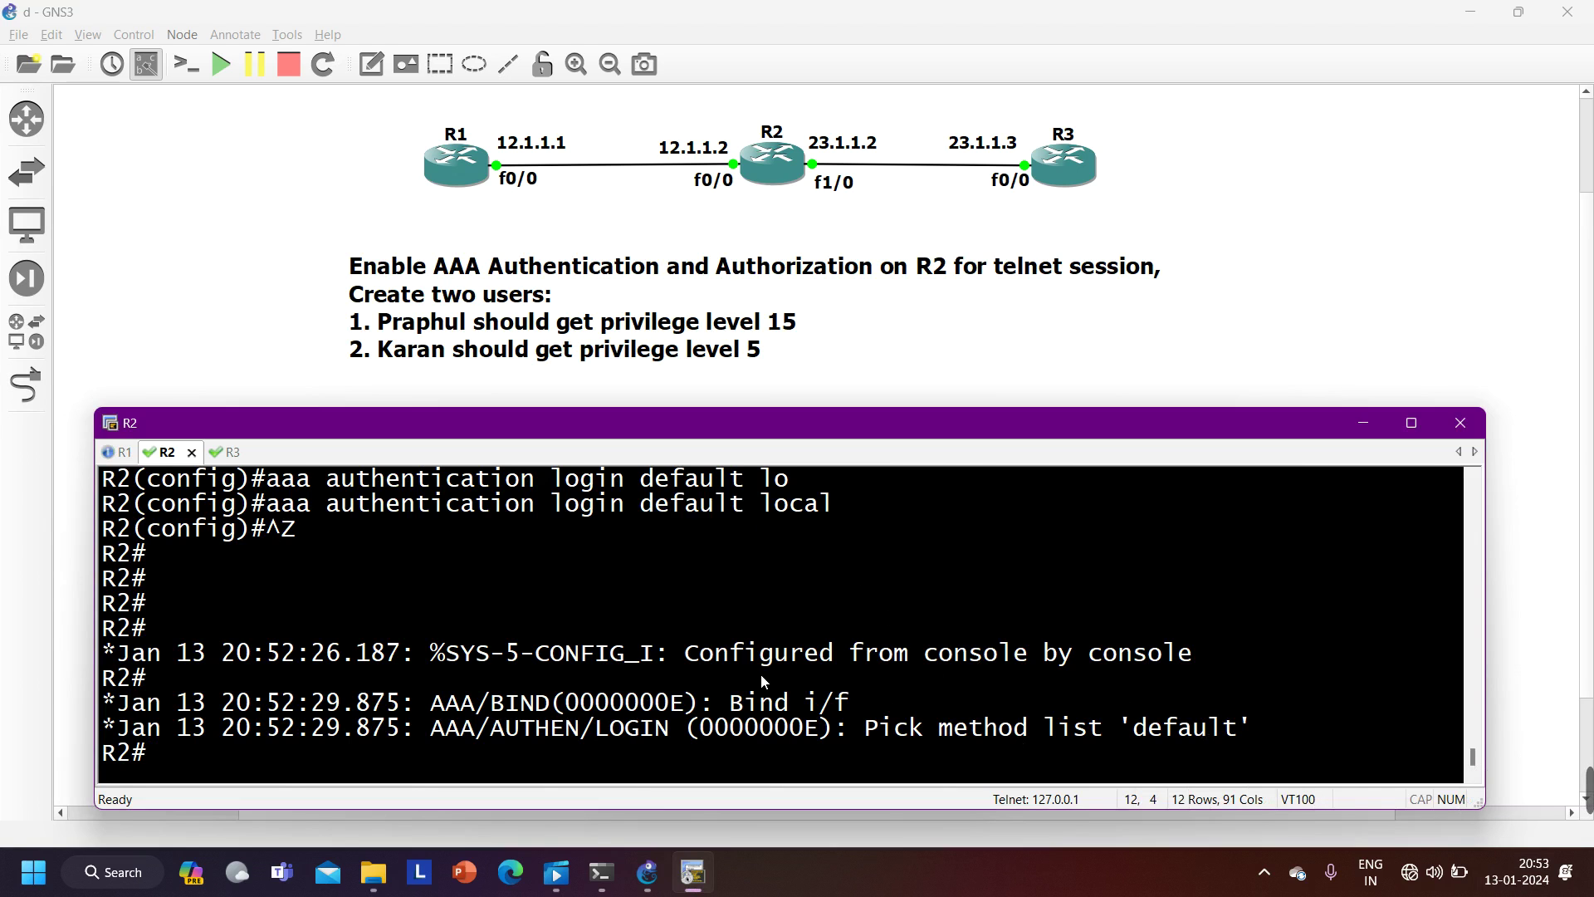
# - Enter configuration mode for R2's line vty 0 4
pyautogui.write('conf')
pyautogui.press('Tab')
pyautogui.press('Return')
pyautogui.press('Return')
pyautogui.write('li')
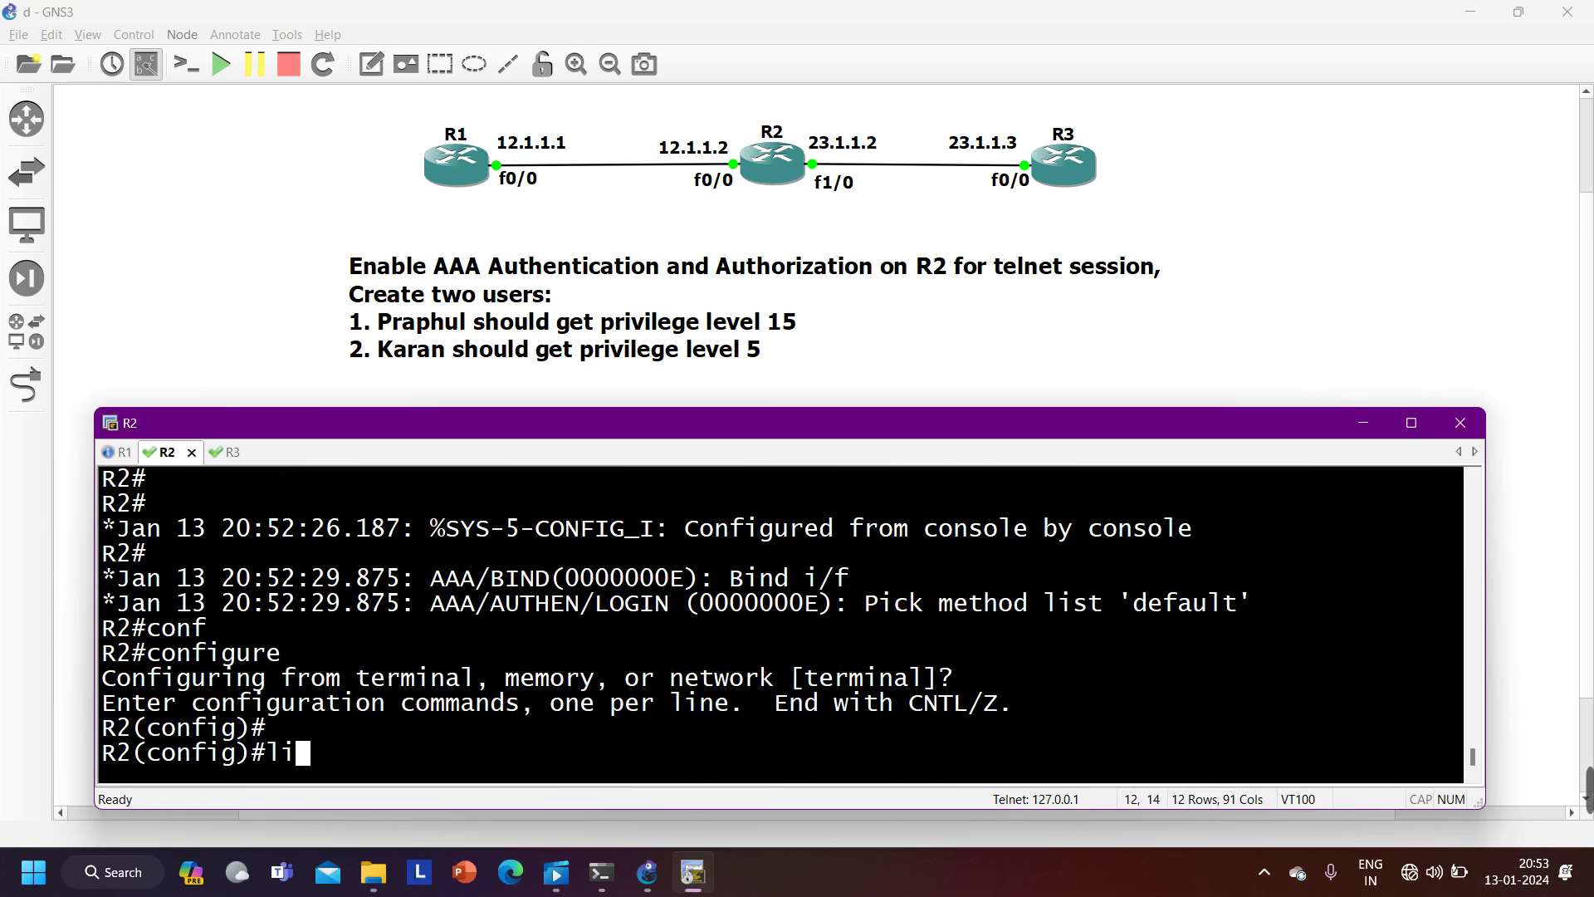
pyautogui.write('n')
pyautogui.press('Tab')
pyautogui.write('v')
pyautogui.press('Tab')
pyautogui.write('0 4')
pyautogui.press('Return')
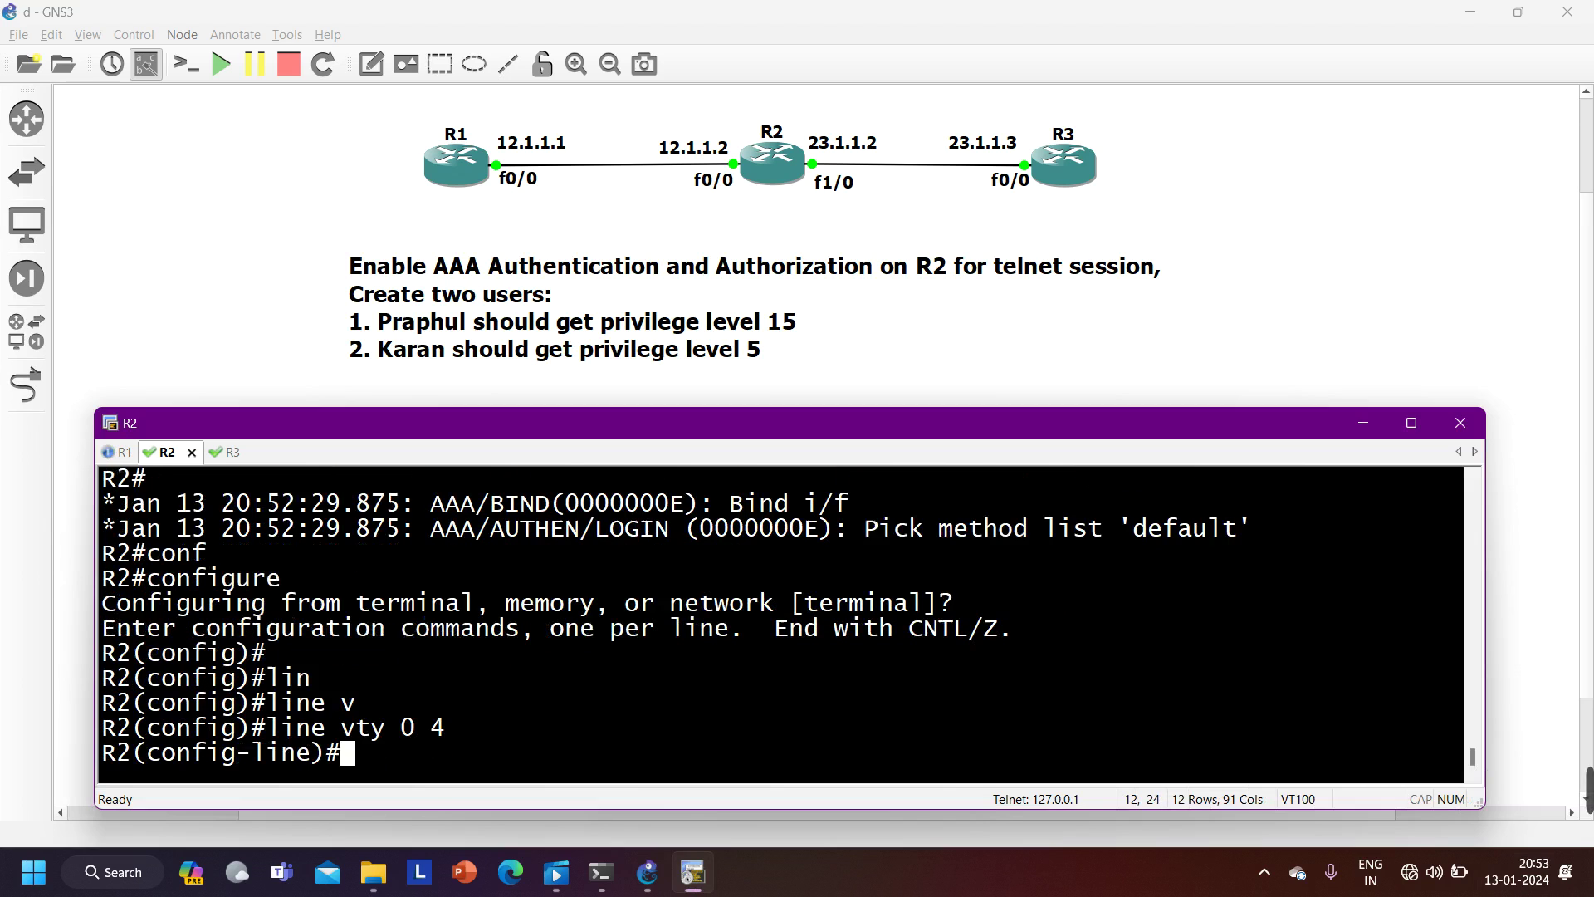
# - Allow telnet on the VTY lines with 'transport input telnet'
pyautogui.write('tr')
pyautogui.press('Tab')
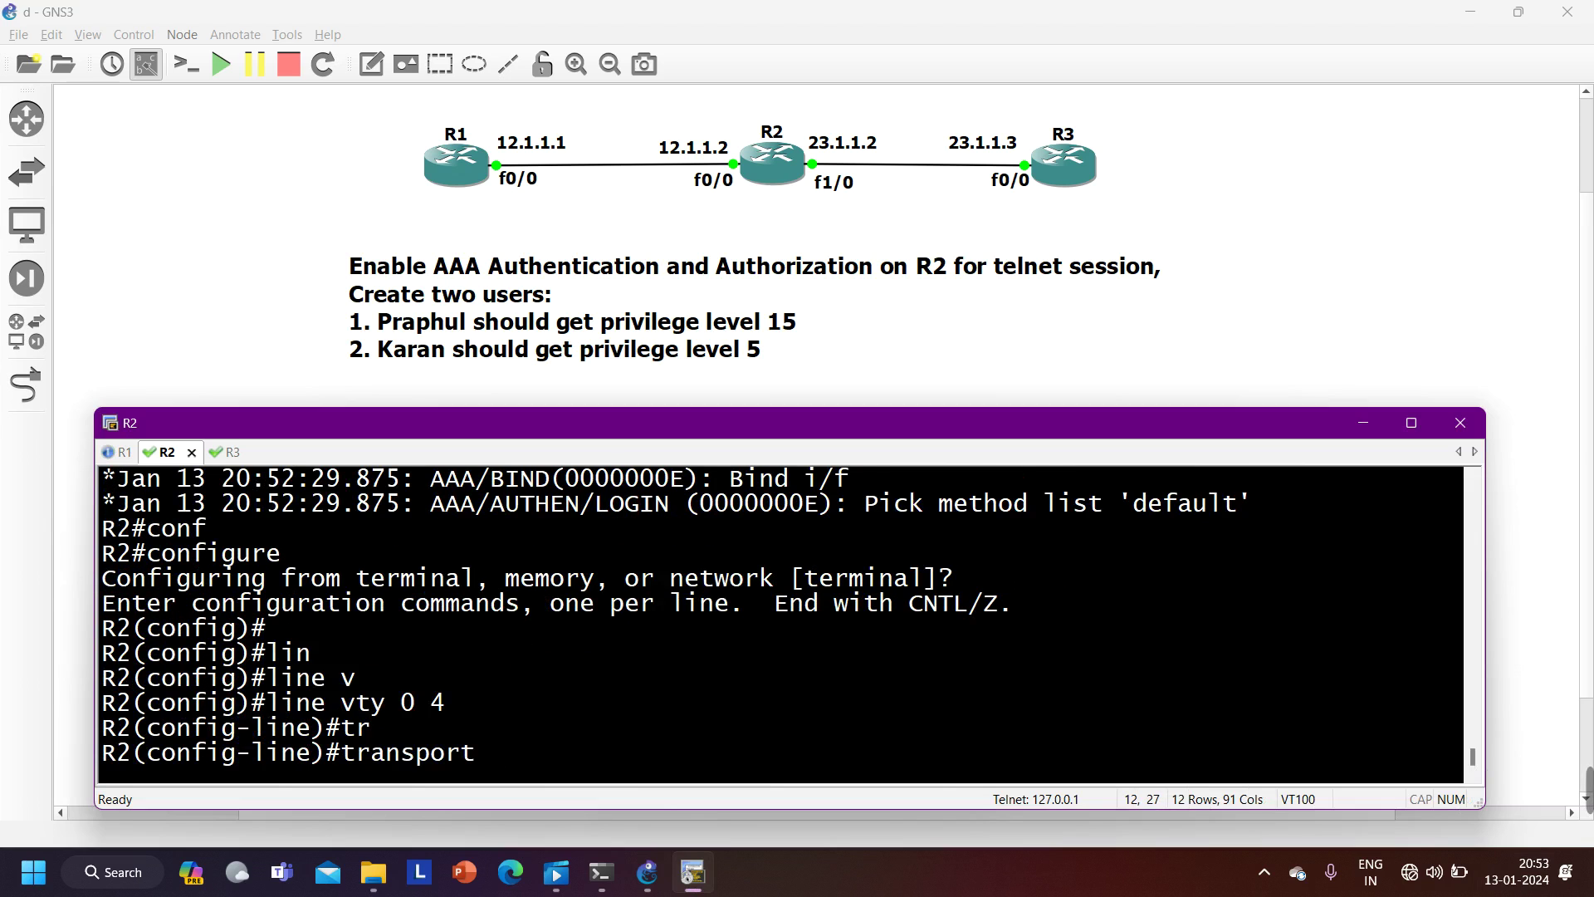
pyautogui.write('in')
pyautogui.press('Tab')
pyautogui.write('tel')
pyautogui.press('Tab')
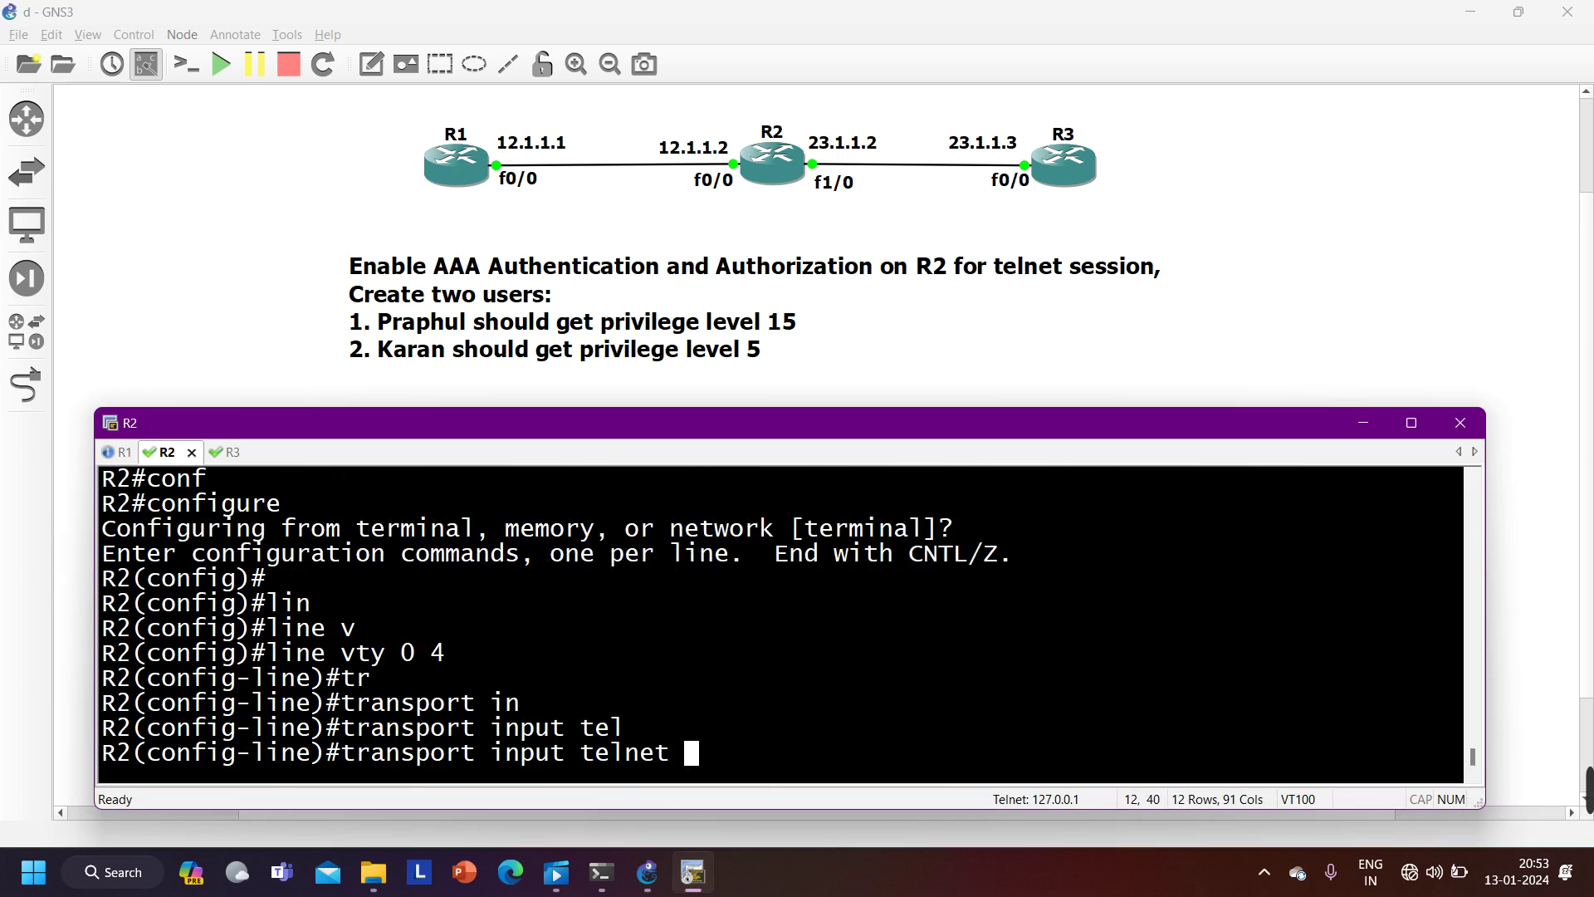
pyautogui.press('Return')
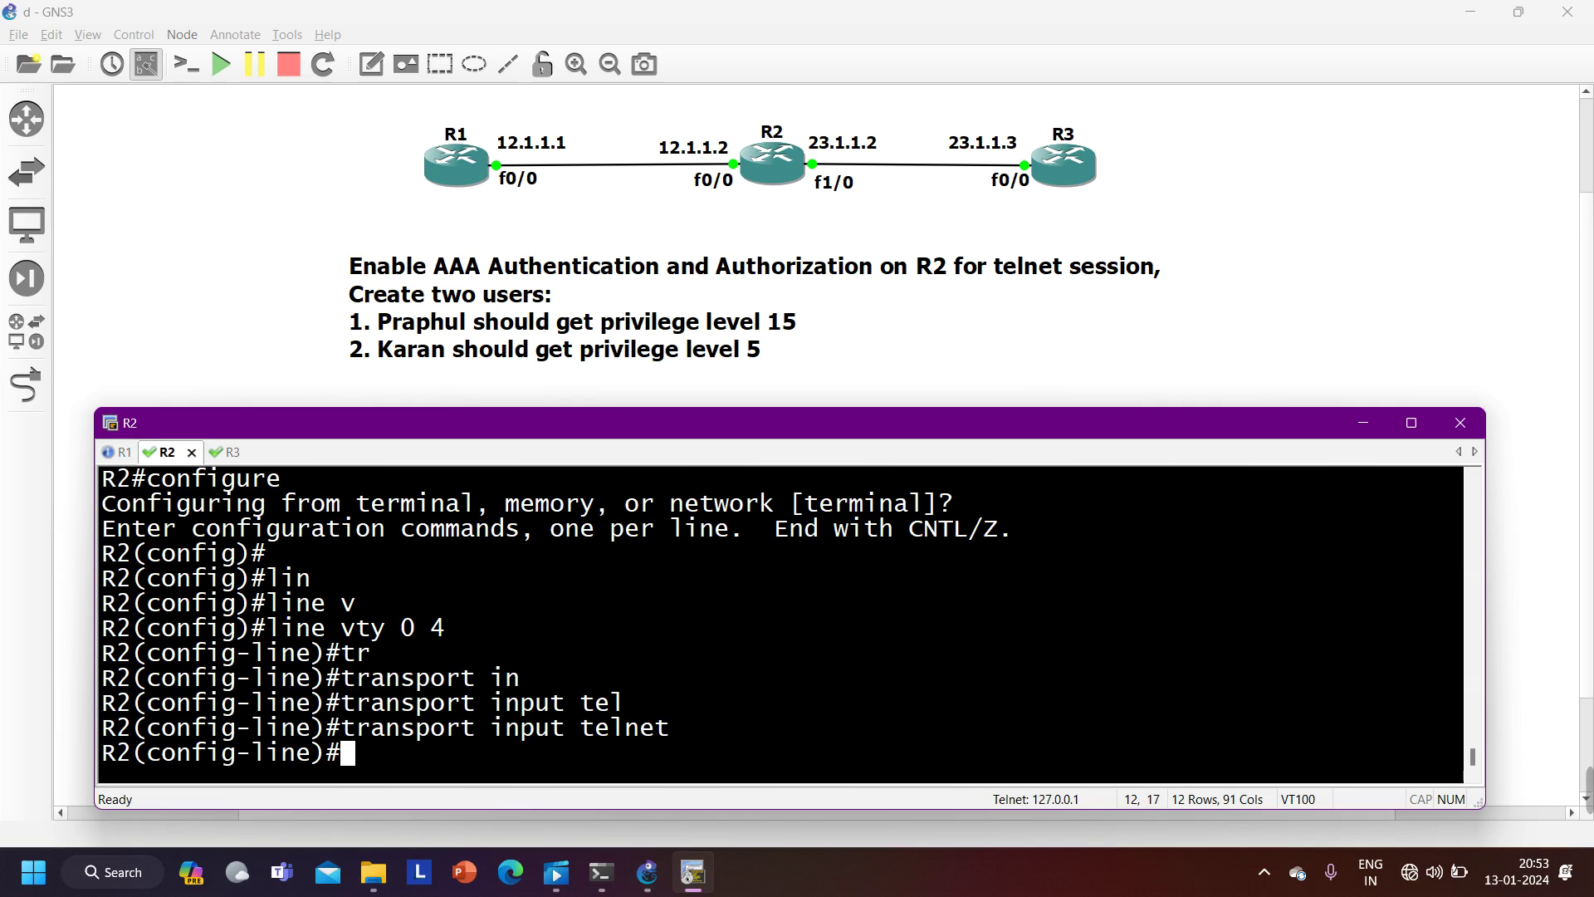
# - Apply 'login authentication default' to the VTY lines and prepare 'do show run | s line vty'
pyautogui.write('log')
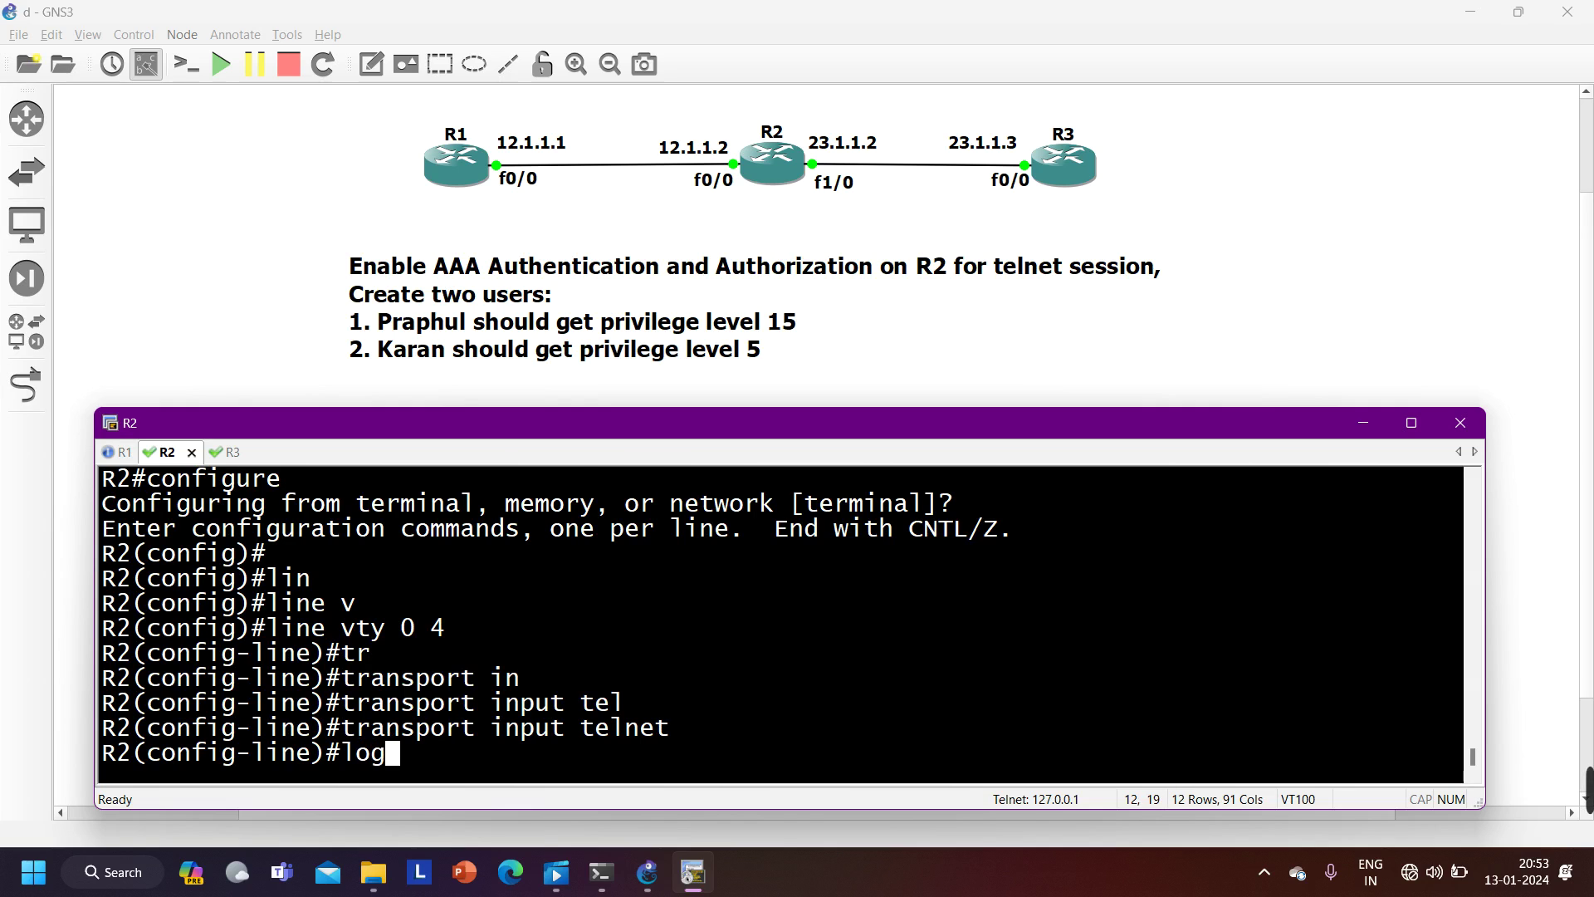
pyautogui.press('Tab')
pyautogui.write('i')
pyautogui.press('Tab')
pyautogui.write('au')
pyautogui.press('Tab')
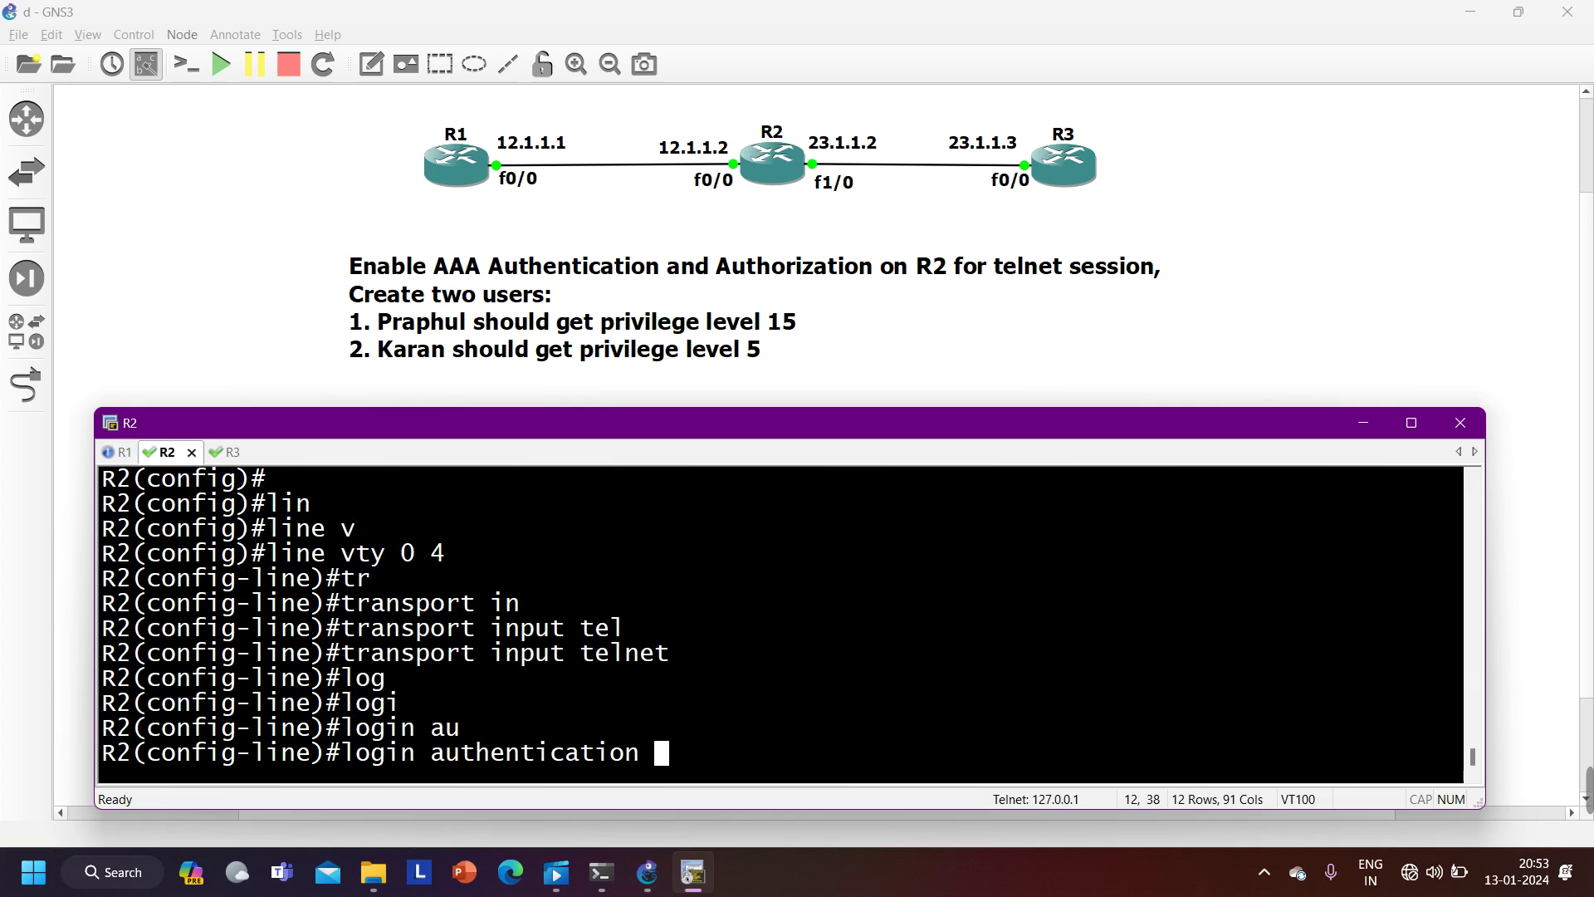
pyautogui.write('?')
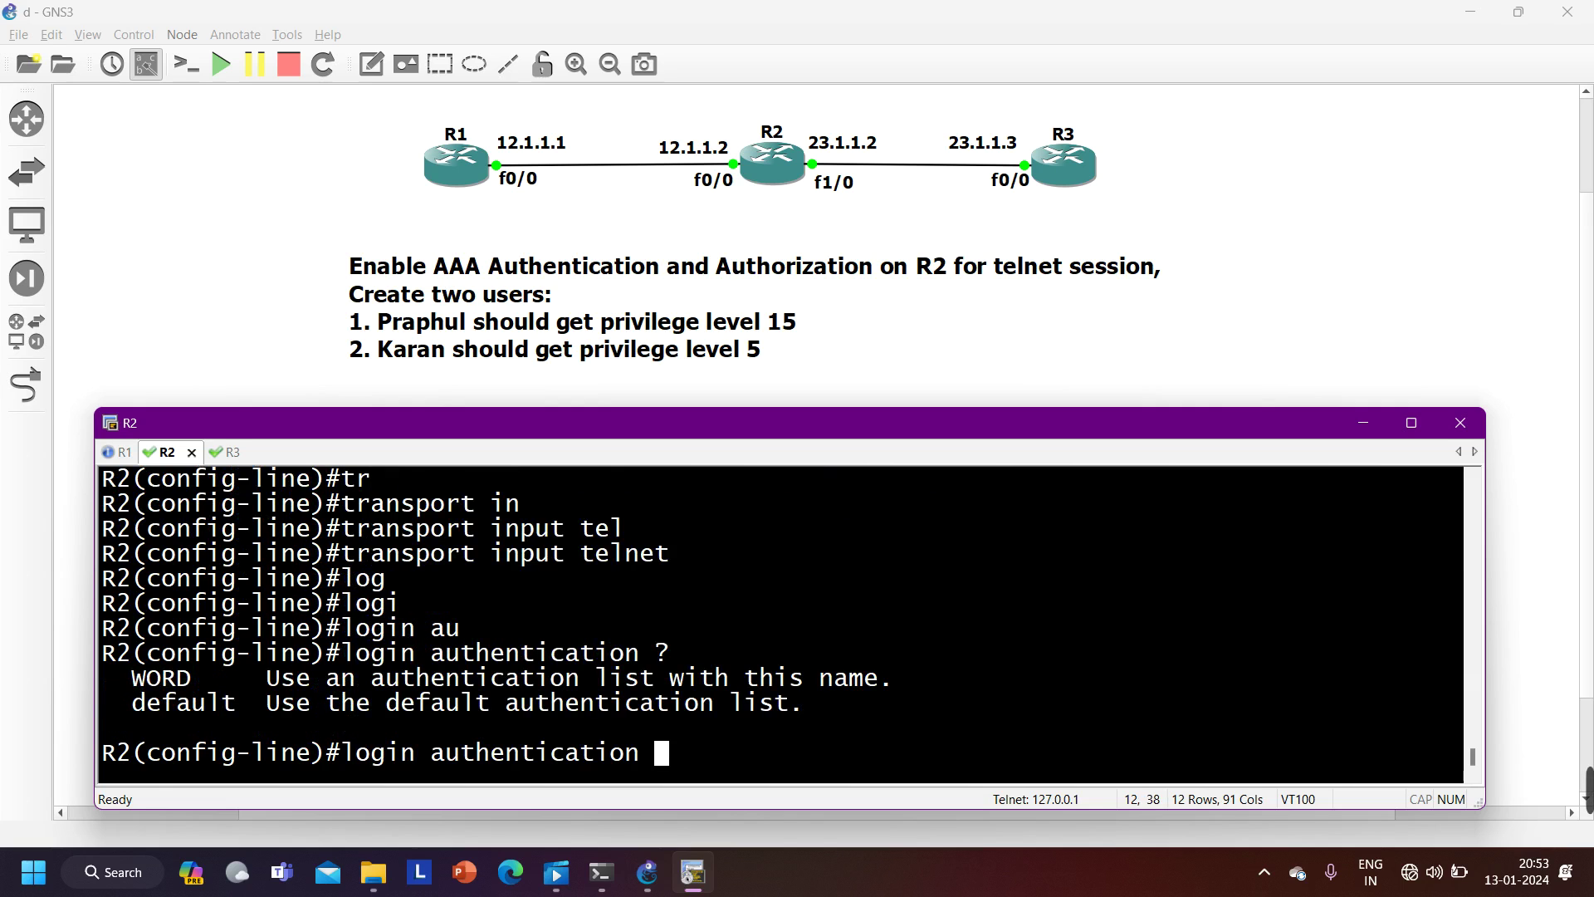
pyautogui.write('de')
pyautogui.press('Tab')
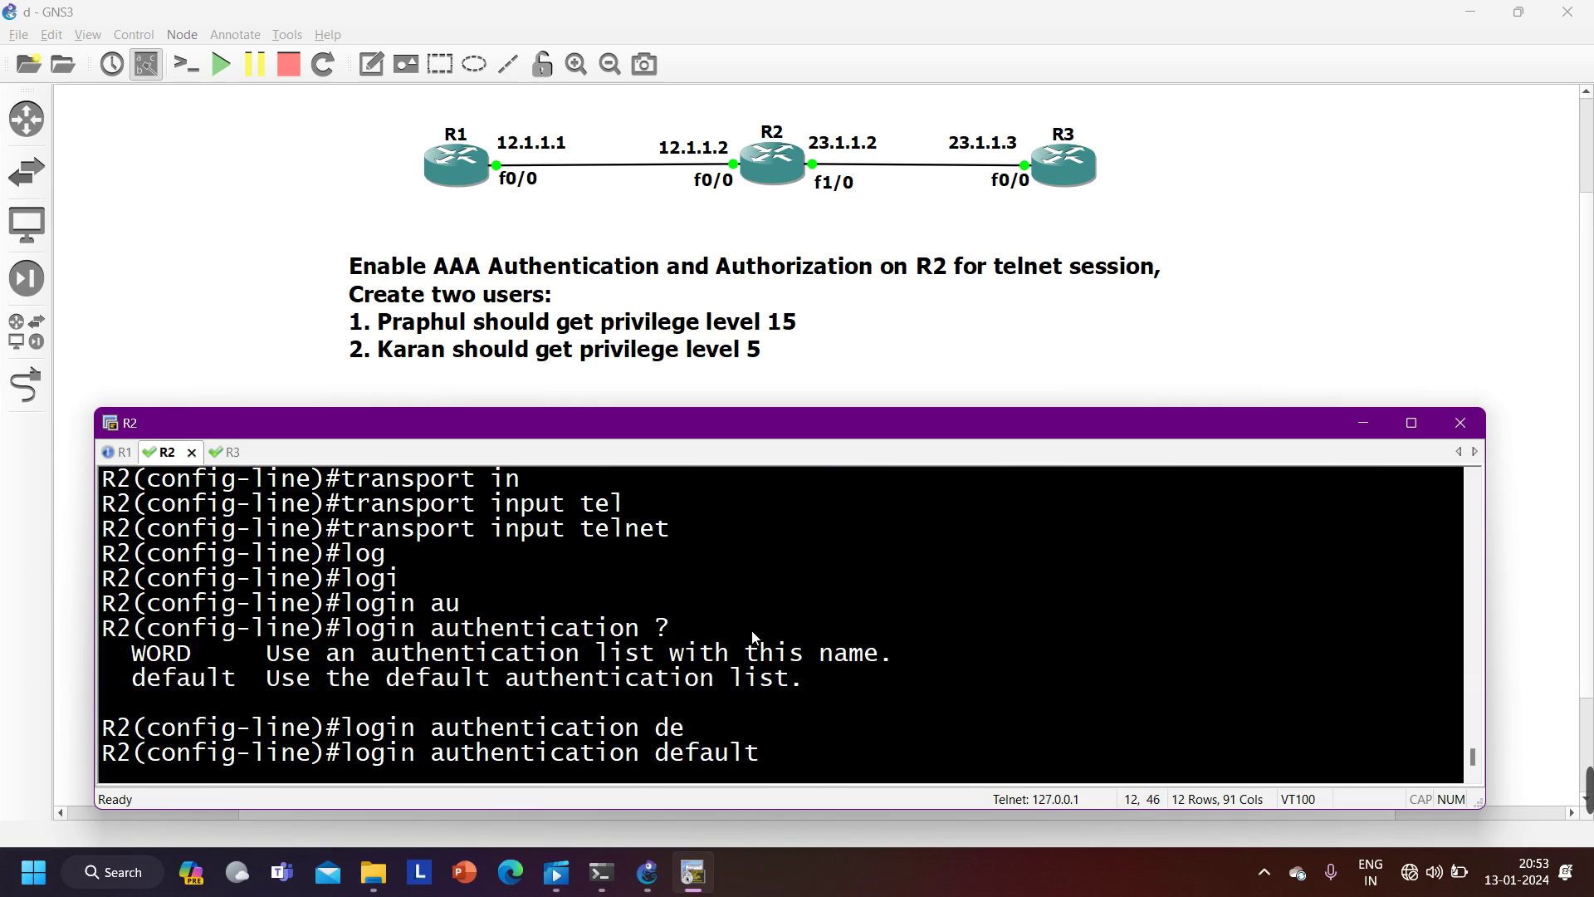
pyautogui.press('BackSpace')
pyautogui.press('BackSpace')
pyautogui.press('BackSpace')
pyautogui.press('BackSpace')
pyautogui.press('BackSpace')
pyautogui.press('BackSpace')
pyautogui.press('BackSpace')
pyautogui.press('BackSpace')
pyautogui.press('BackSpace')
pyautogui.press('BackSpace')
pyautogui.press('BackSpace')
pyautogui.press('BackSpace')
pyautogui.press('BackSpace')
pyautogui.press('BackSpace')
pyautogui.press('BackSpace')
pyautogui.press('BackSpace')
pyautogui.press('BackSpace')
pyautogui.press('BackSpace')
pyautogui.press('BackSpace')
pyautogui.press('BackSpace')
pyautogui.press('BackSpace')
pyautogui.write('do')
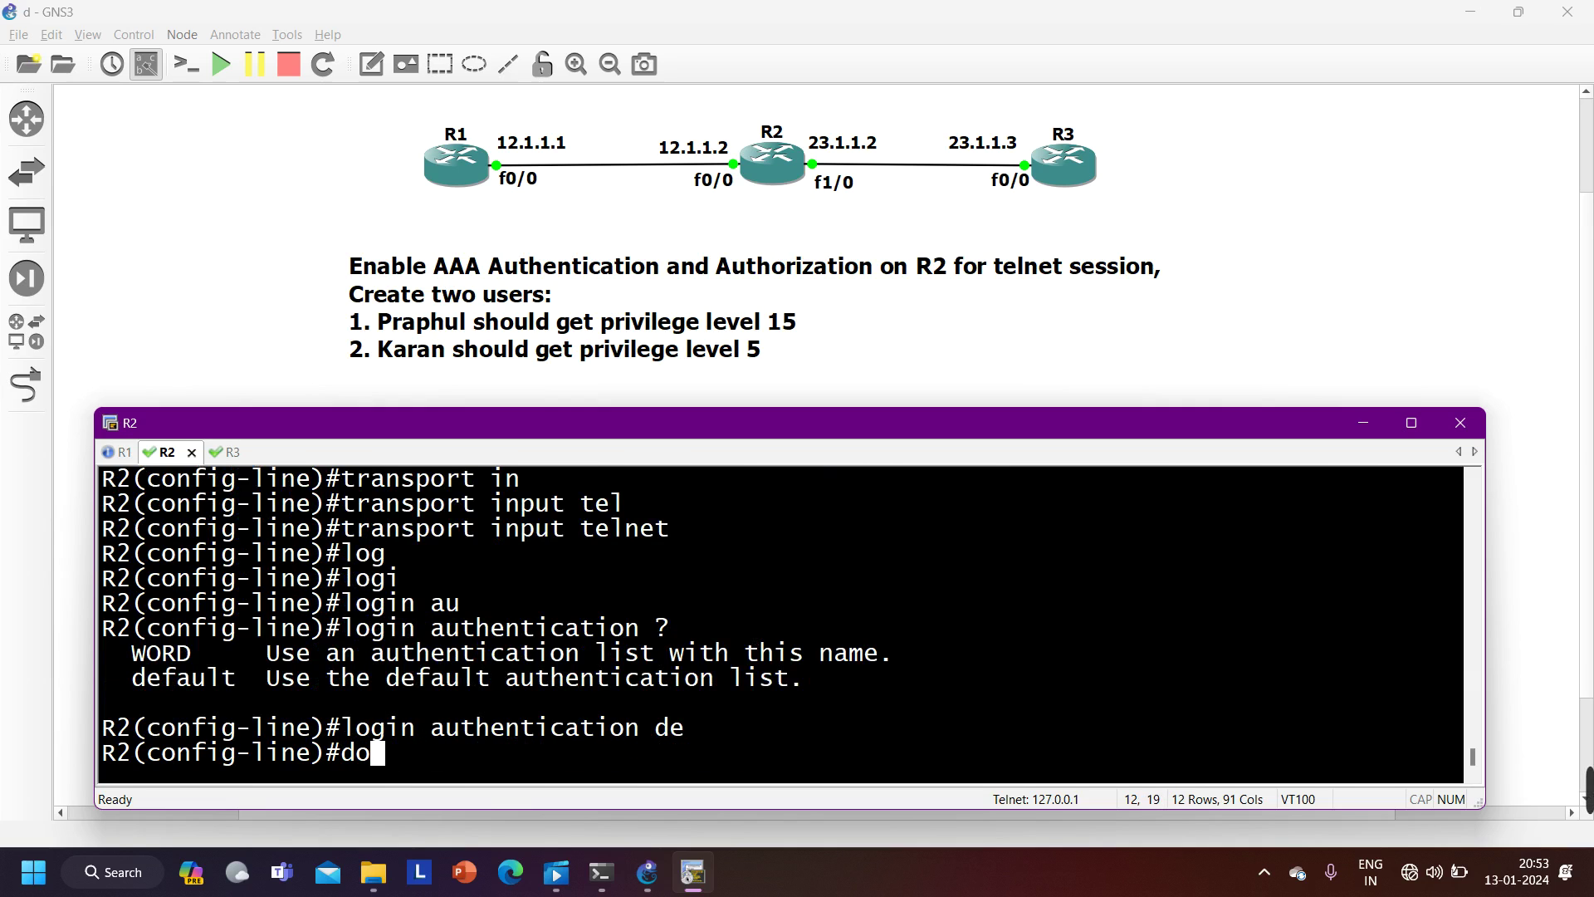
pyautogui.write(' show run ')
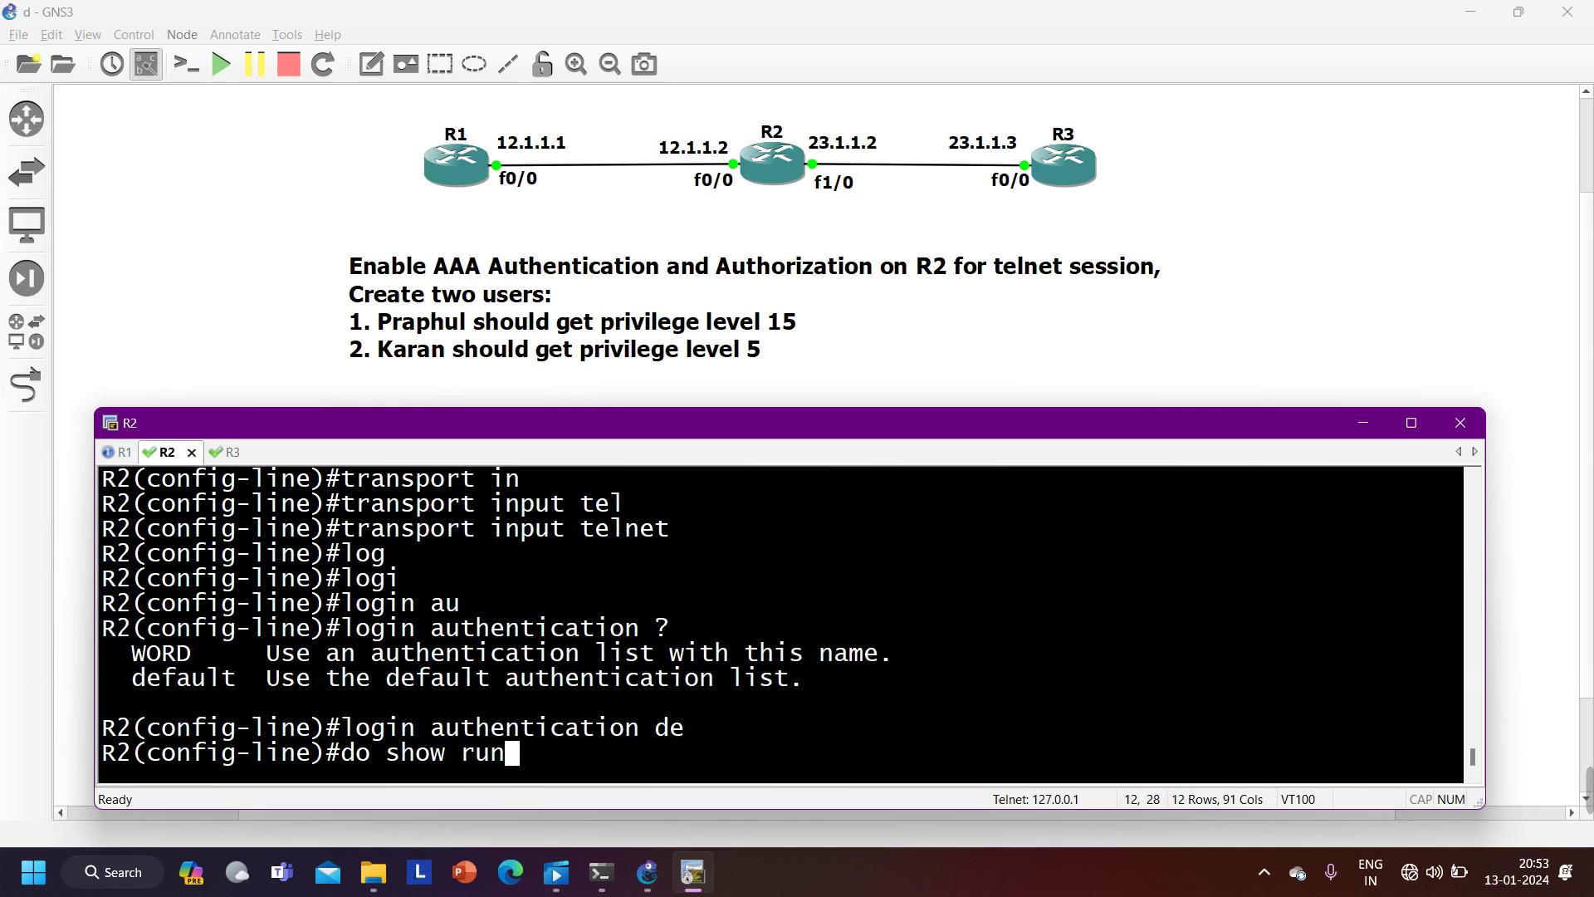
pyautogui.write('| s li')
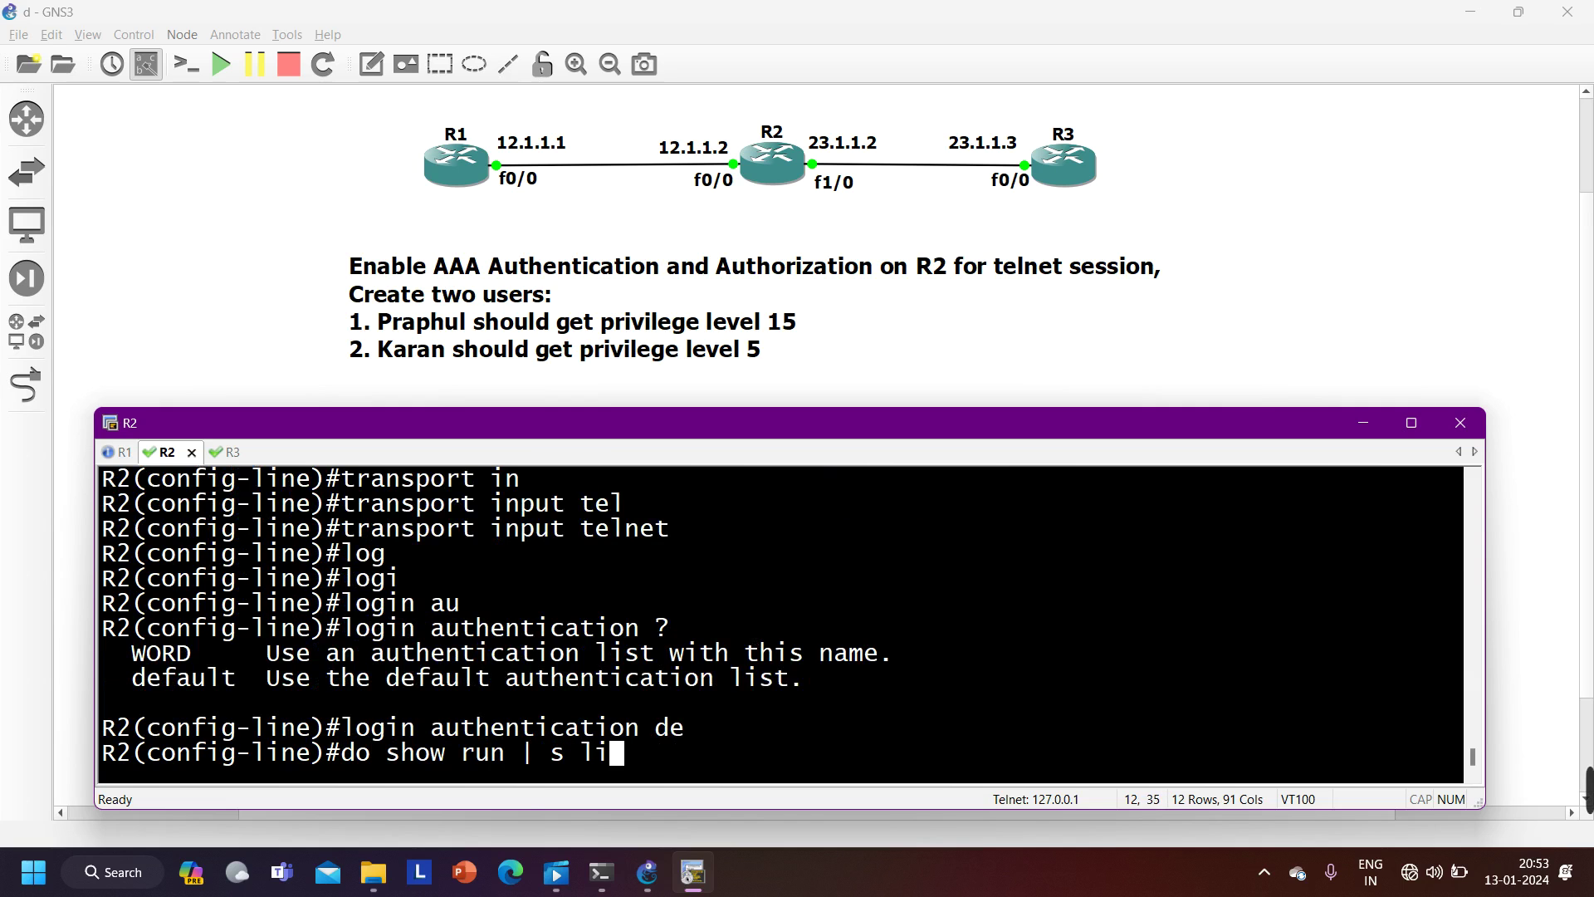
pyautogui.write('ne vty')
# - Show and highlight R2's line vty running config, then exit to global configuration mode
pyautogui.press('Return')
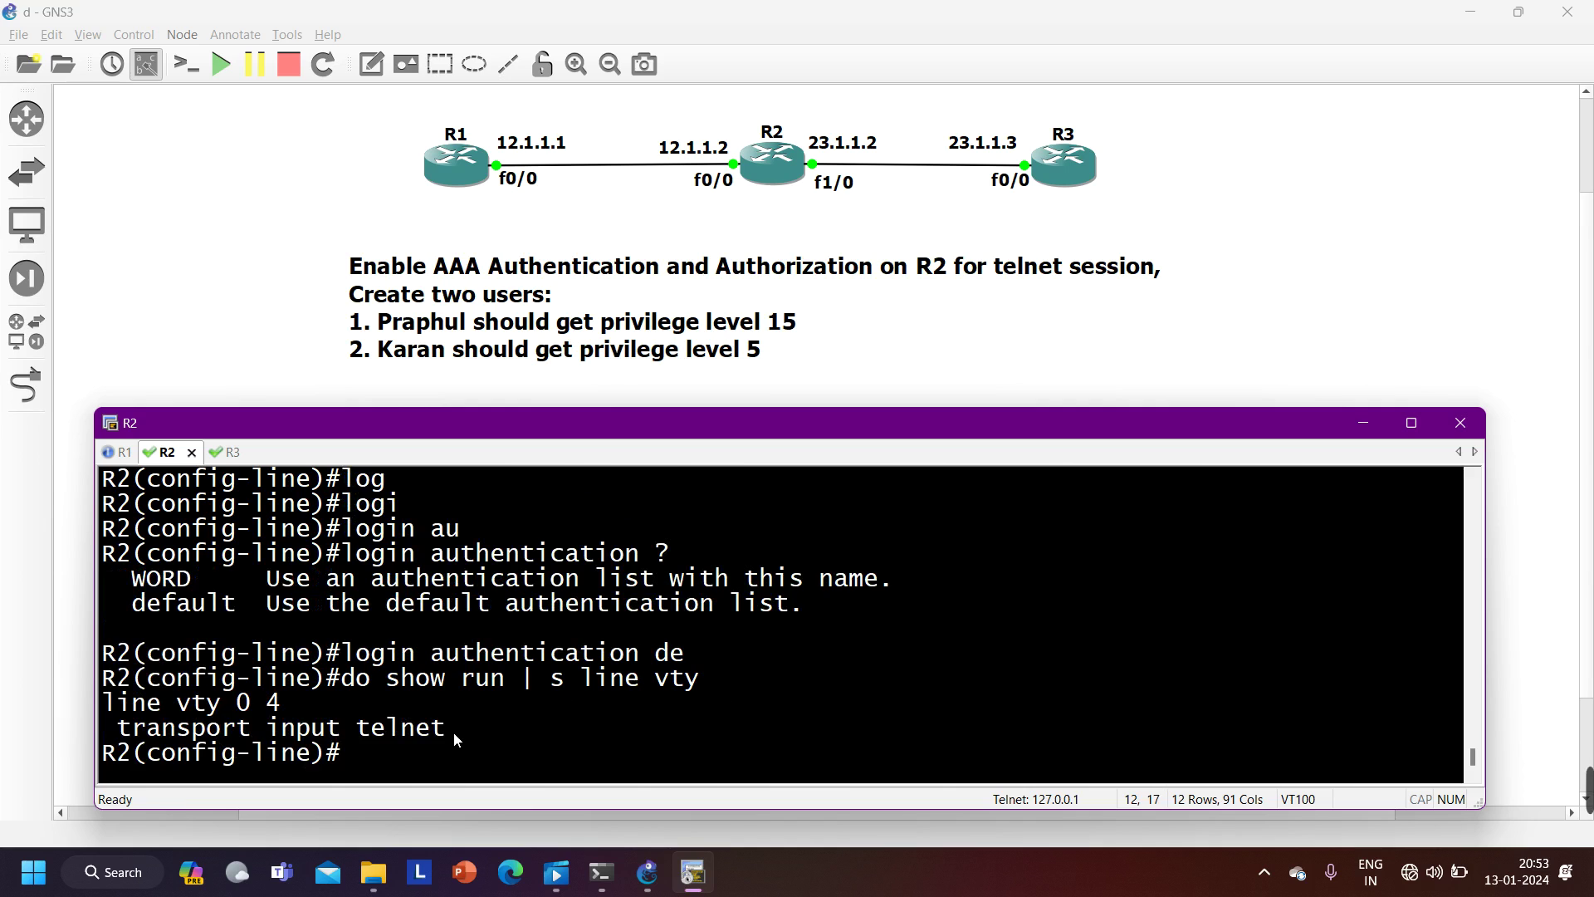
pyautogui.moveTo(452, 730); pyautogui.dragTo(102, 703)
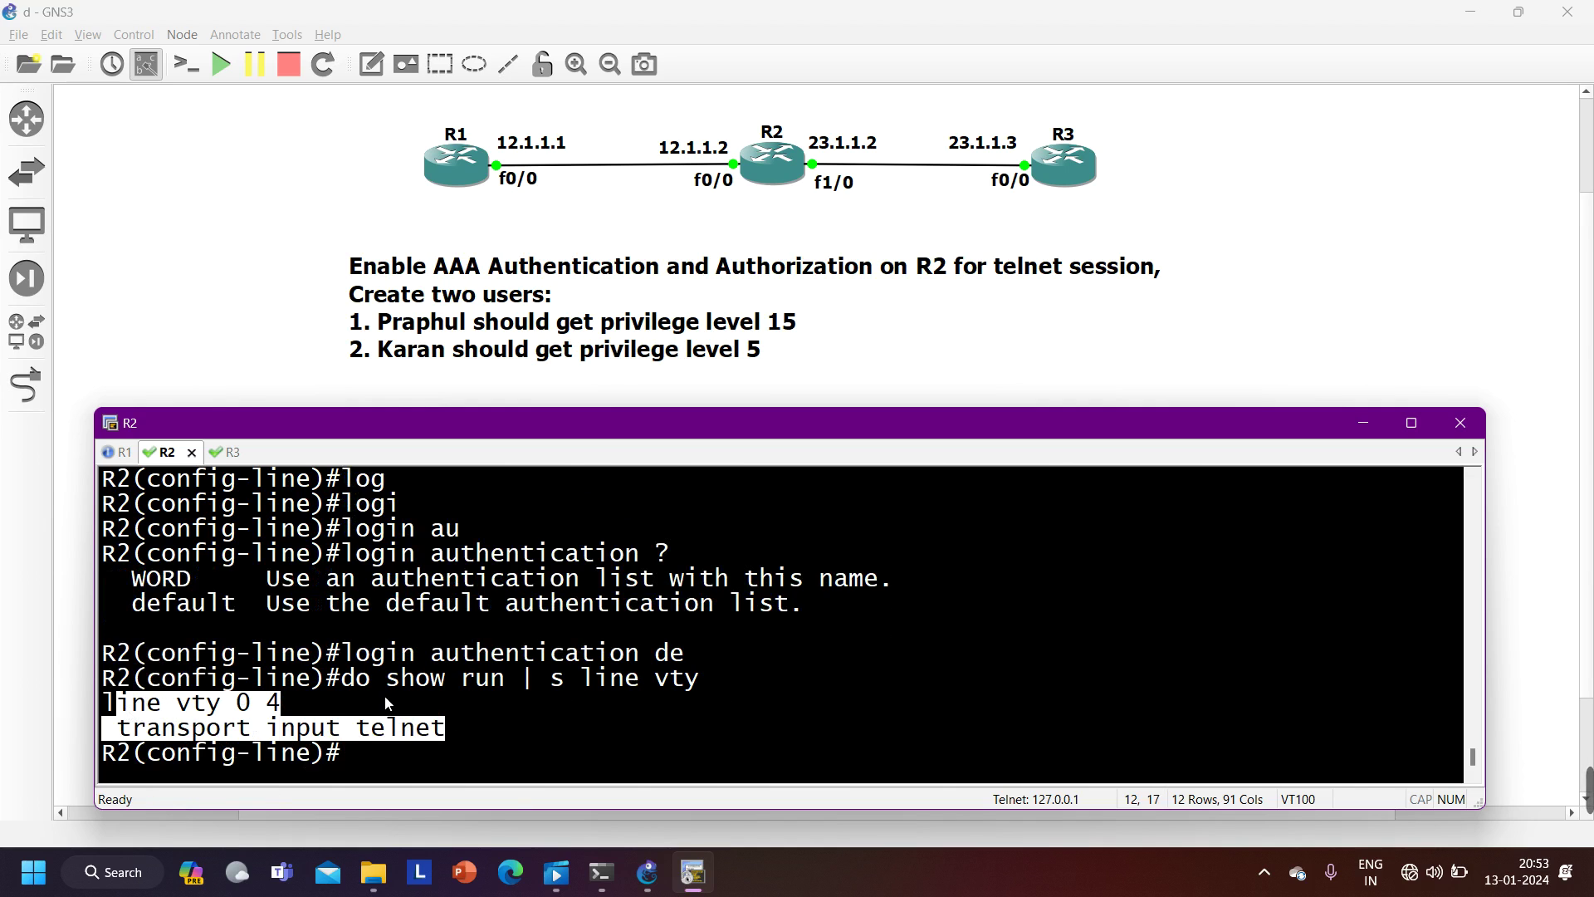
pyautogui.write('exui')
pyautogui.press('BackSpace')
pyautogui.press('BackSpace')
pyautogui.write('i')
pyautogui.press('Return')
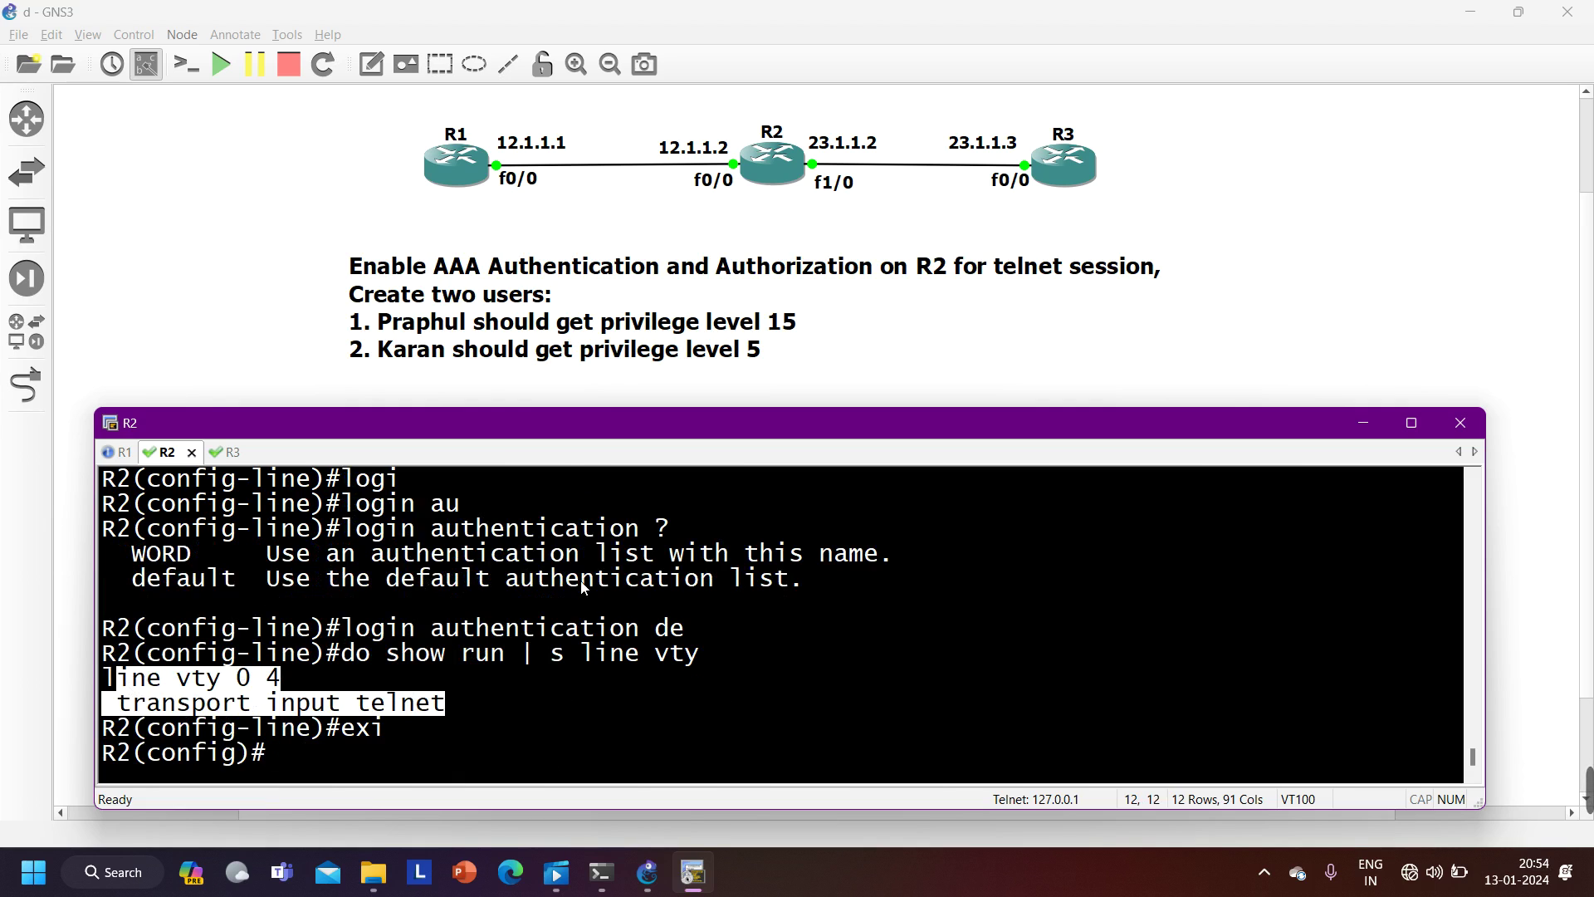
# - Scroll back through R2's terminal history to review earlier commands
pyautogui.scroll(1, 565, 640)
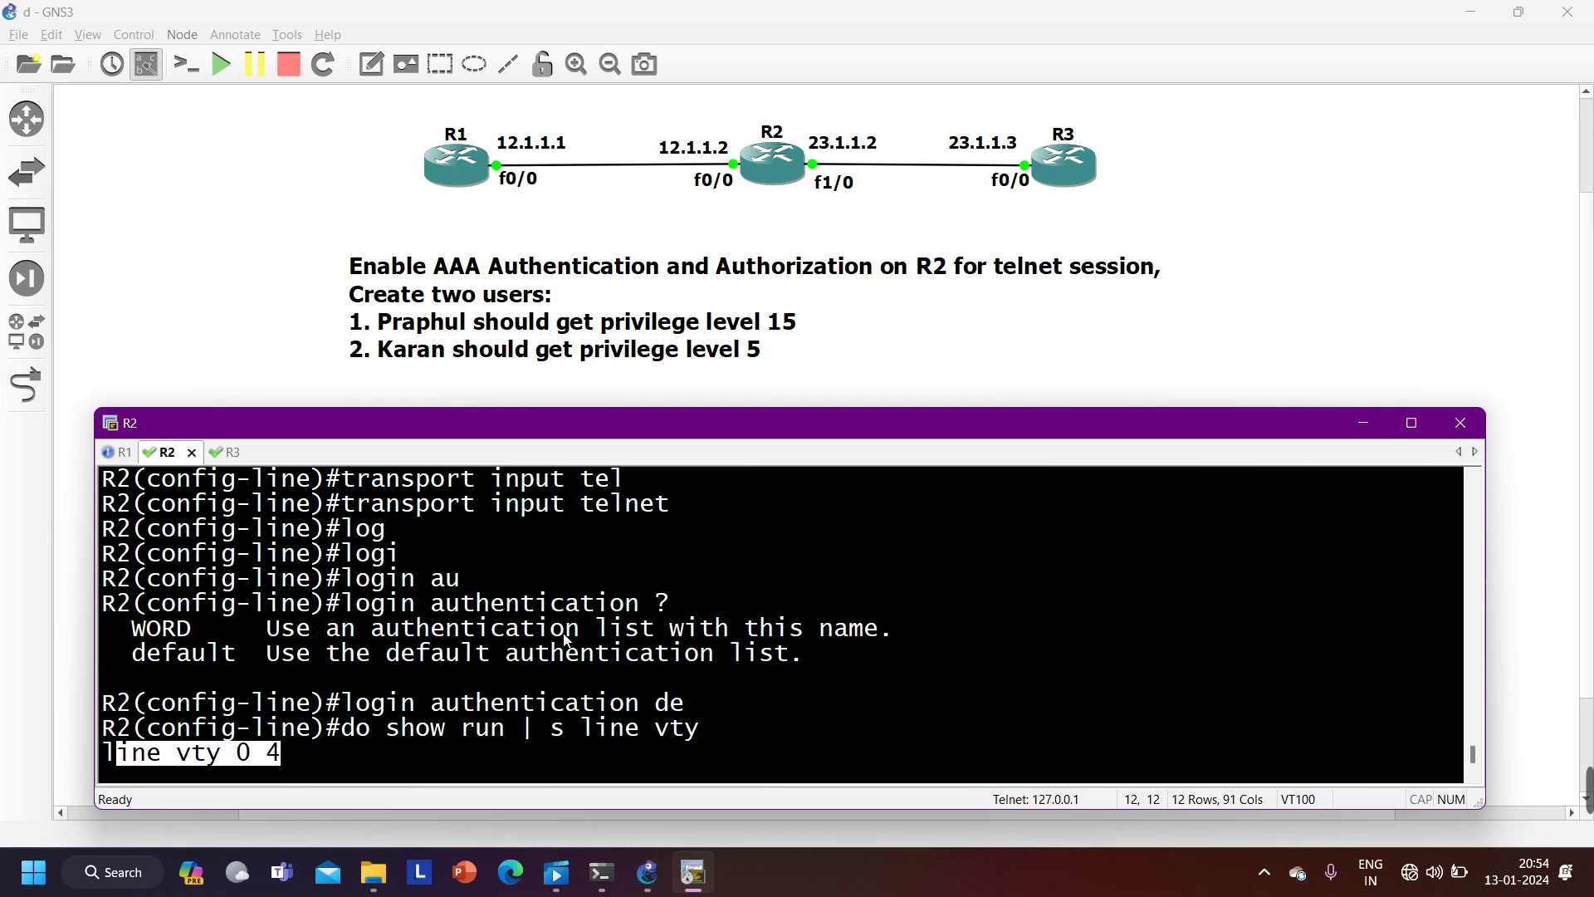
pyautogui.scroll(1, 532, 654)
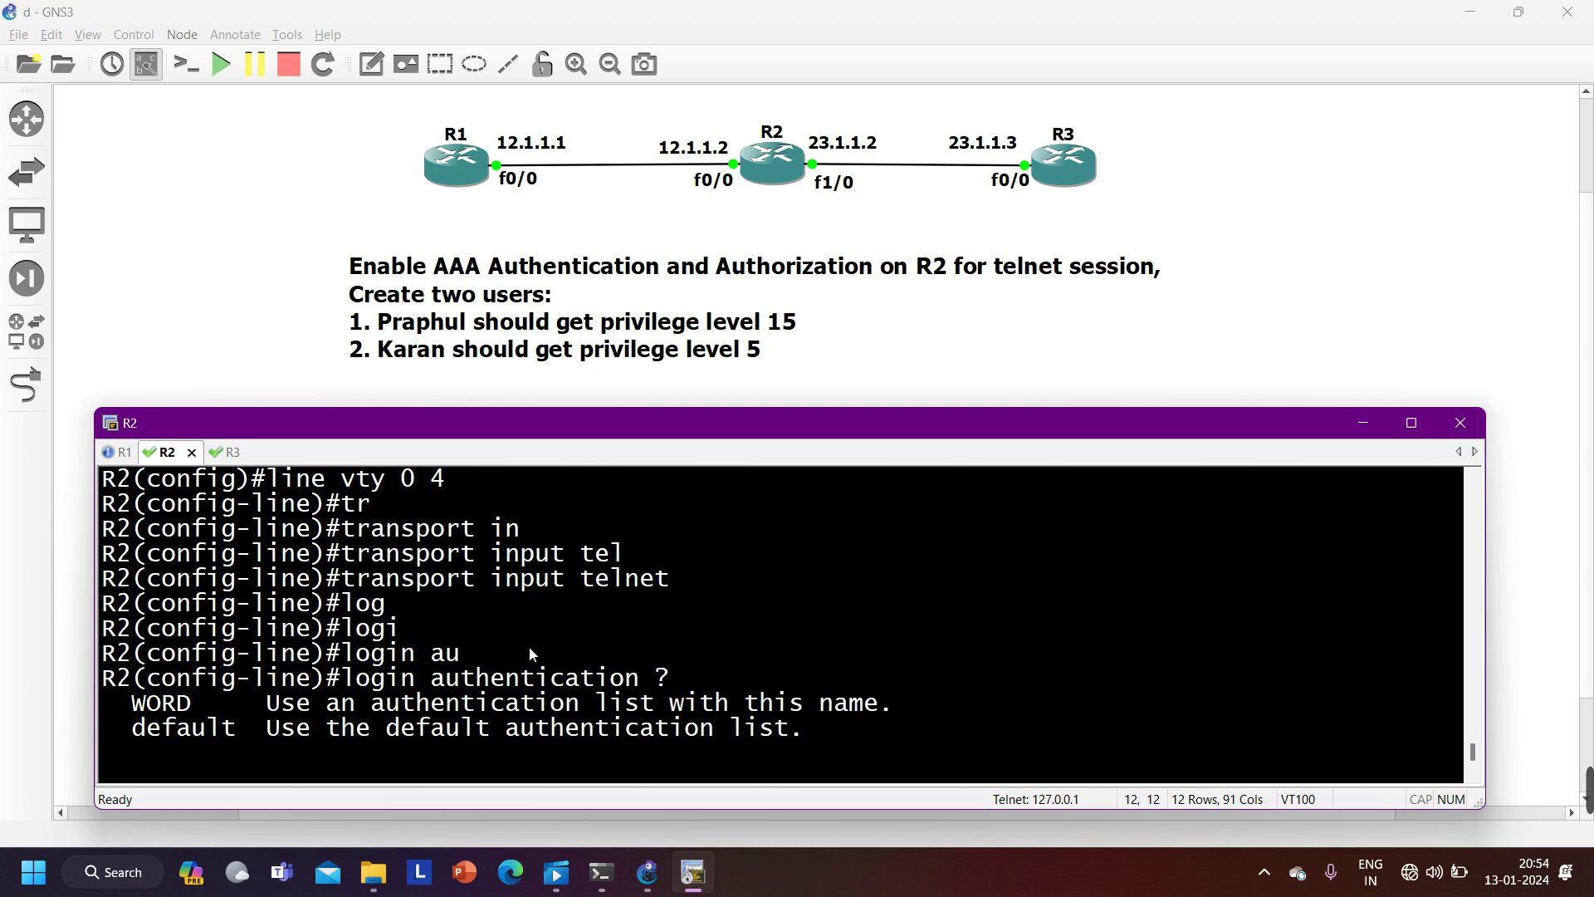
pyautogui.scroll(1, 532, 654)
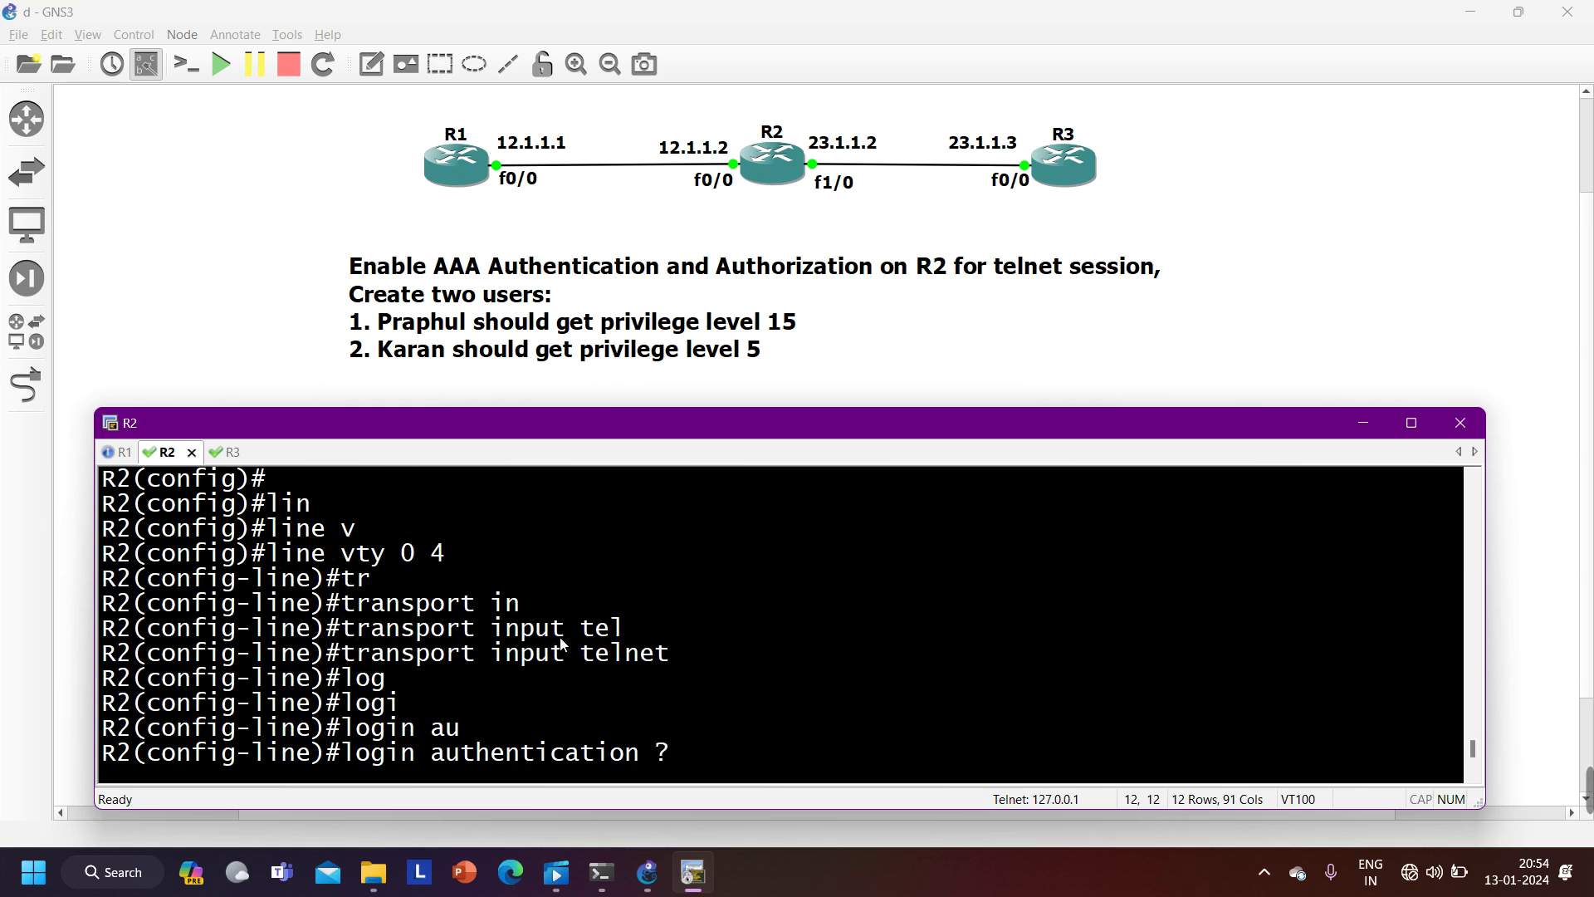
pyautogui.scroll(-3, 649, 663)
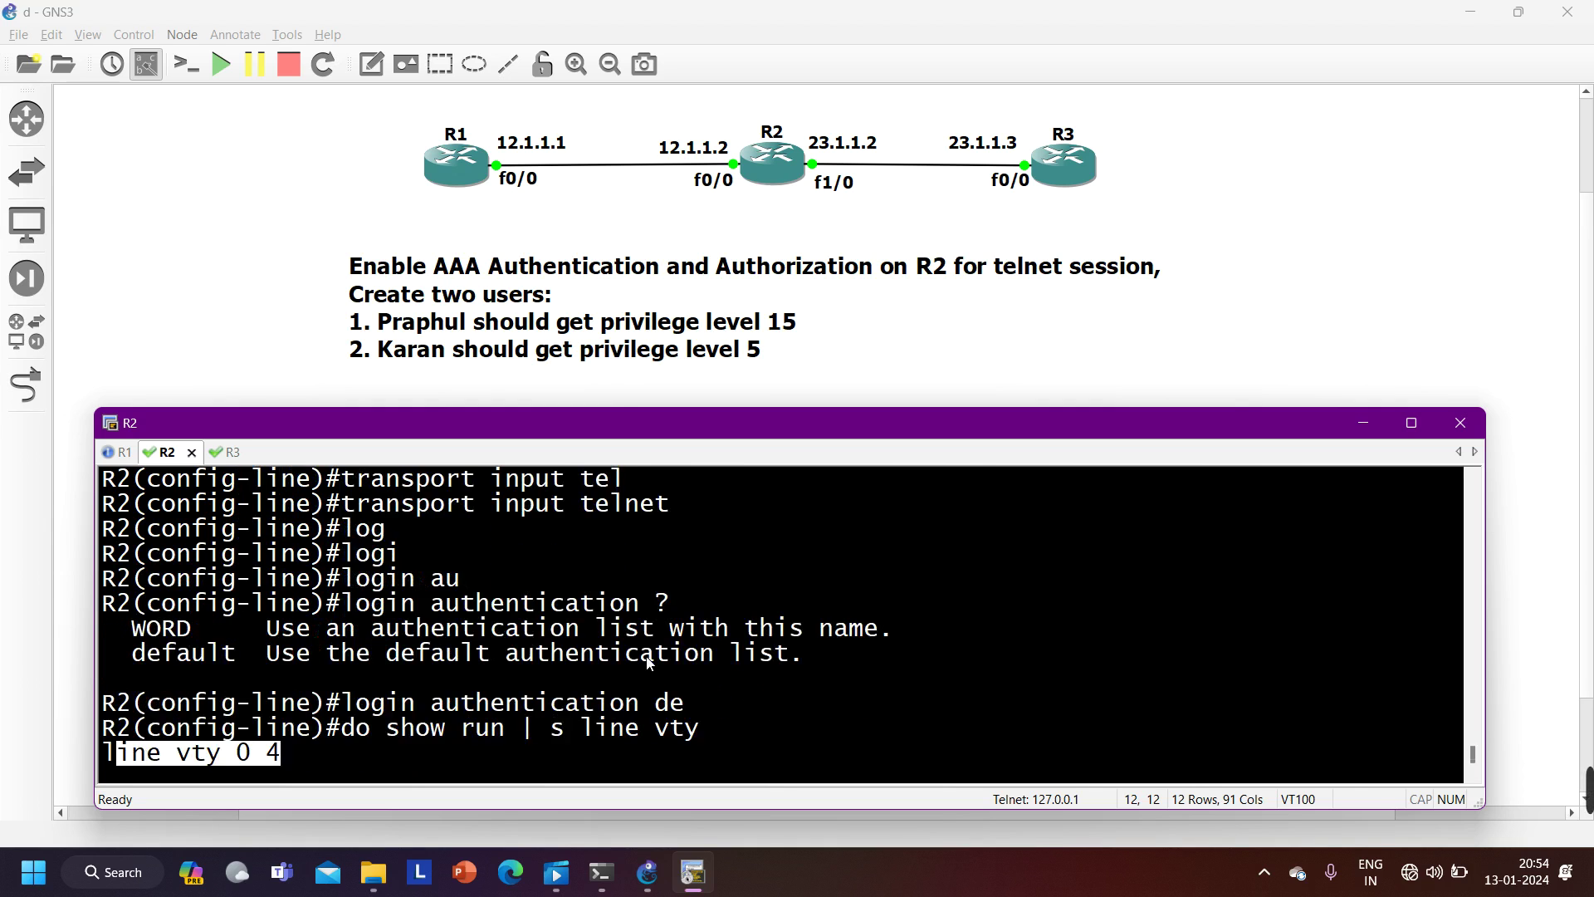
# - Recall the earlier login command and enter 'no aaa authentication login default local' on R2
pyautogui.press('Return')
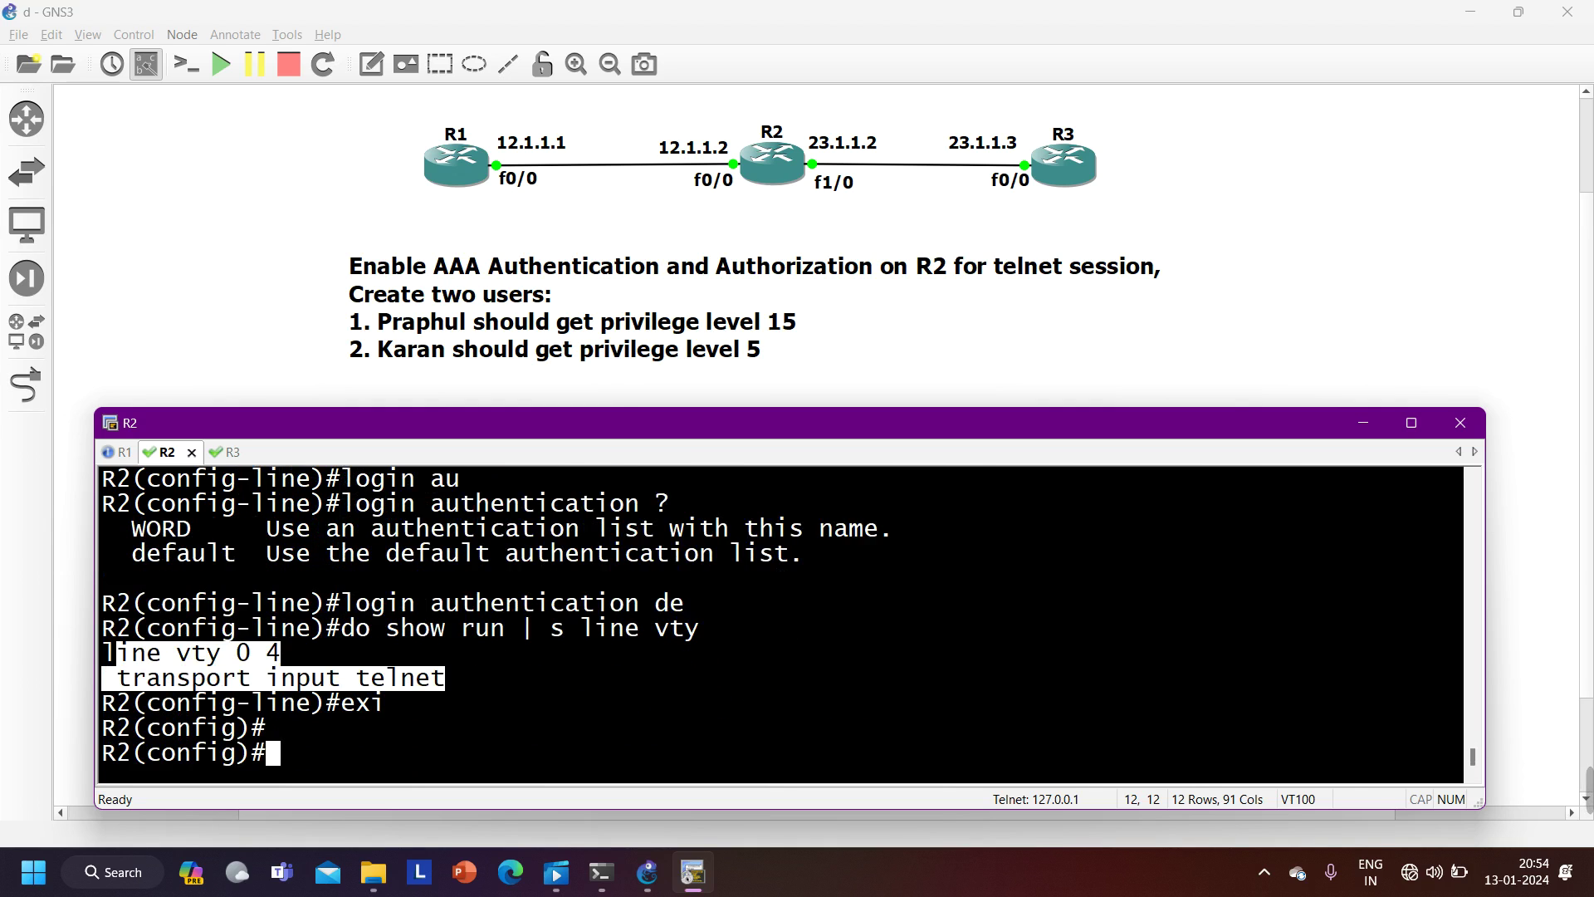
pyautogui.press('Up')
pyautogui.press('Up')
pyautogui.press('Up')
pyautogui.press('Up')
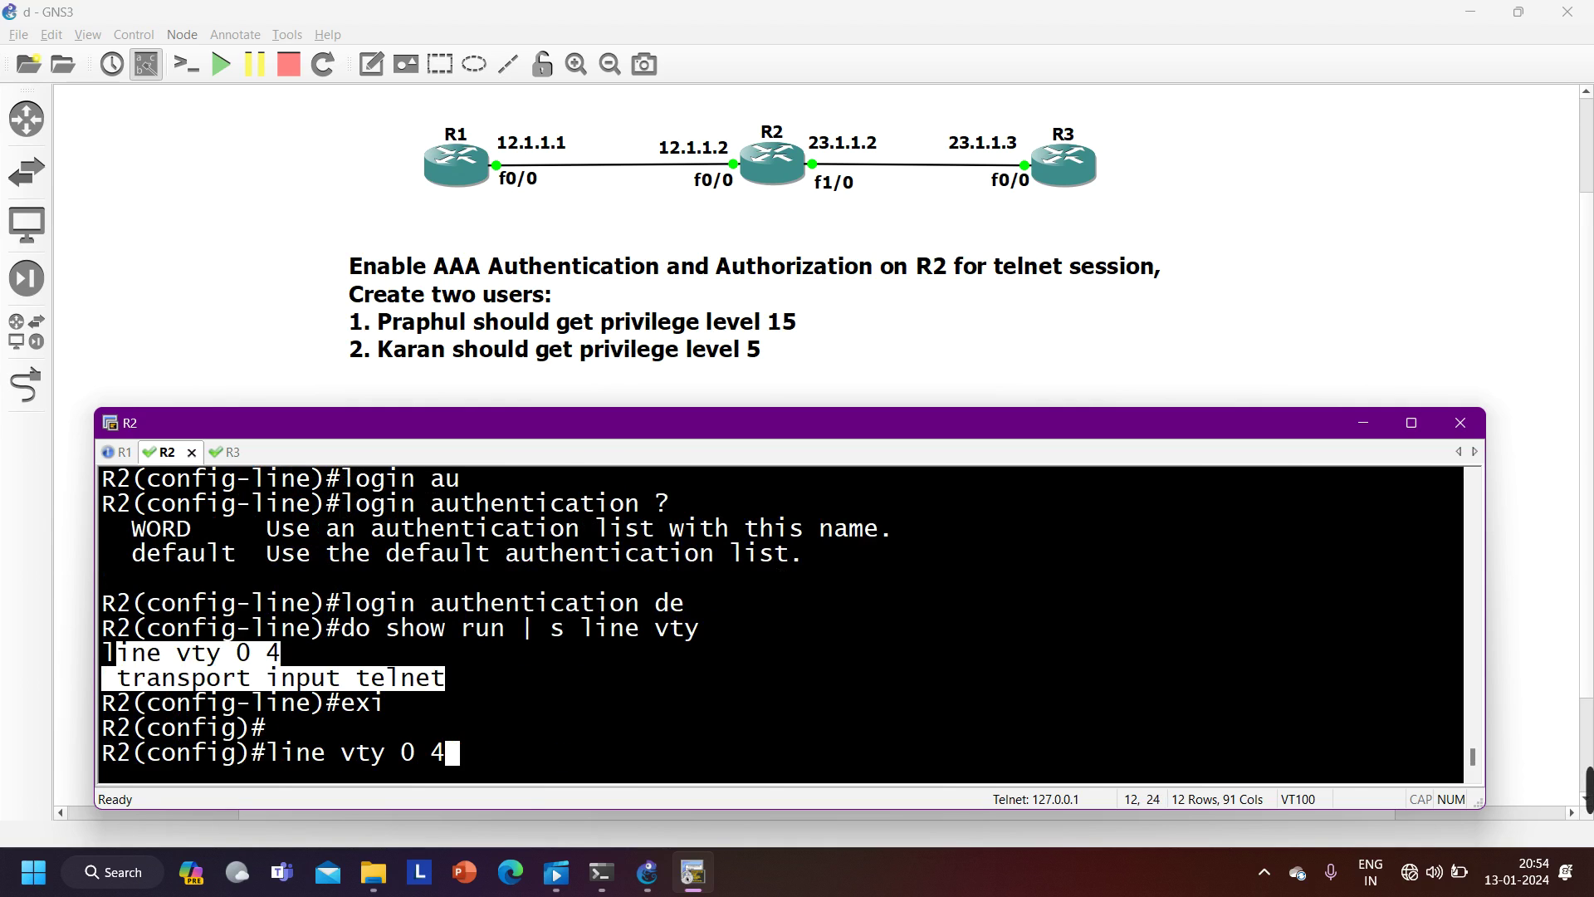
pyautogui.press('Left')
pyautogui.press('Left')
pyautogui.press('Left')
pyautogui.press('Left')
pyautogui.press('Left')
pyautogui.press('Left')
pyautogui.press('Left')
pyautogui.press('Left')
pyautogui.press('Left')
pyautogui.press('Left')
pyautogui.press('Left')
pyautogui.press('Left')
pyautogui.press('Left')
pyautogui.press('Left')
pyautogui.press('Left')
pyautogui.press('Left')
pyautogui.press('Left')
pyautogui.press('Left')
pyautogui.press('Left')
pyautogui.press('Left')
pyautogui.press('Left')
pyautogui.press('Left')
pyautogui.press('Left')
pyautogui.press('Left')
pyautogui.press('Left')
pyautogui.press('Left')
pyautogui.press('Left')
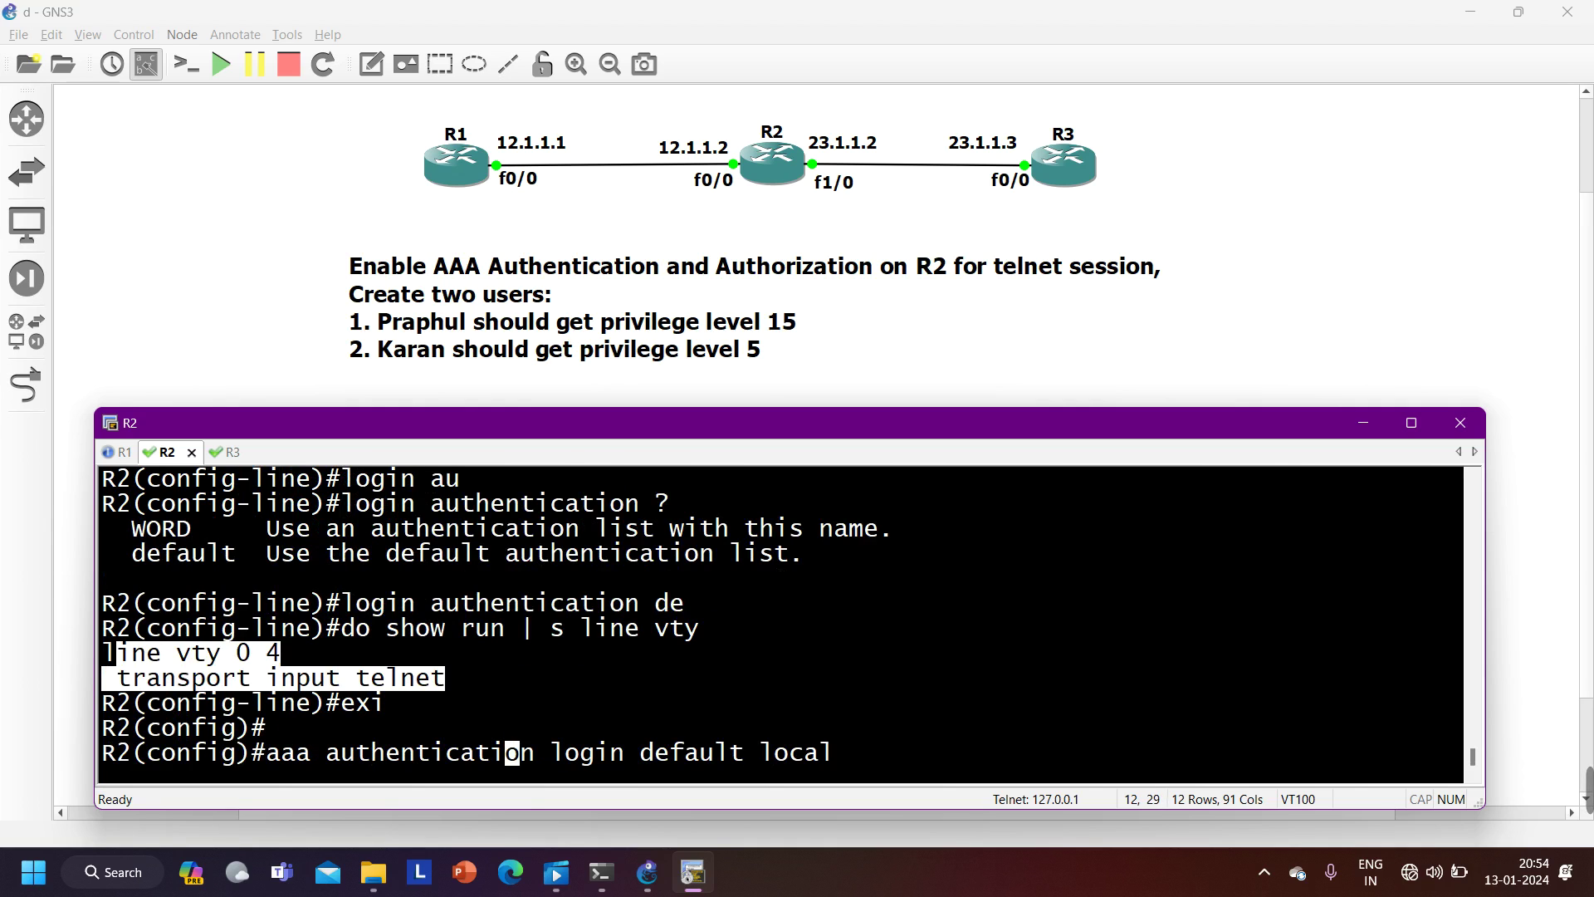
pyautogui.write('no')
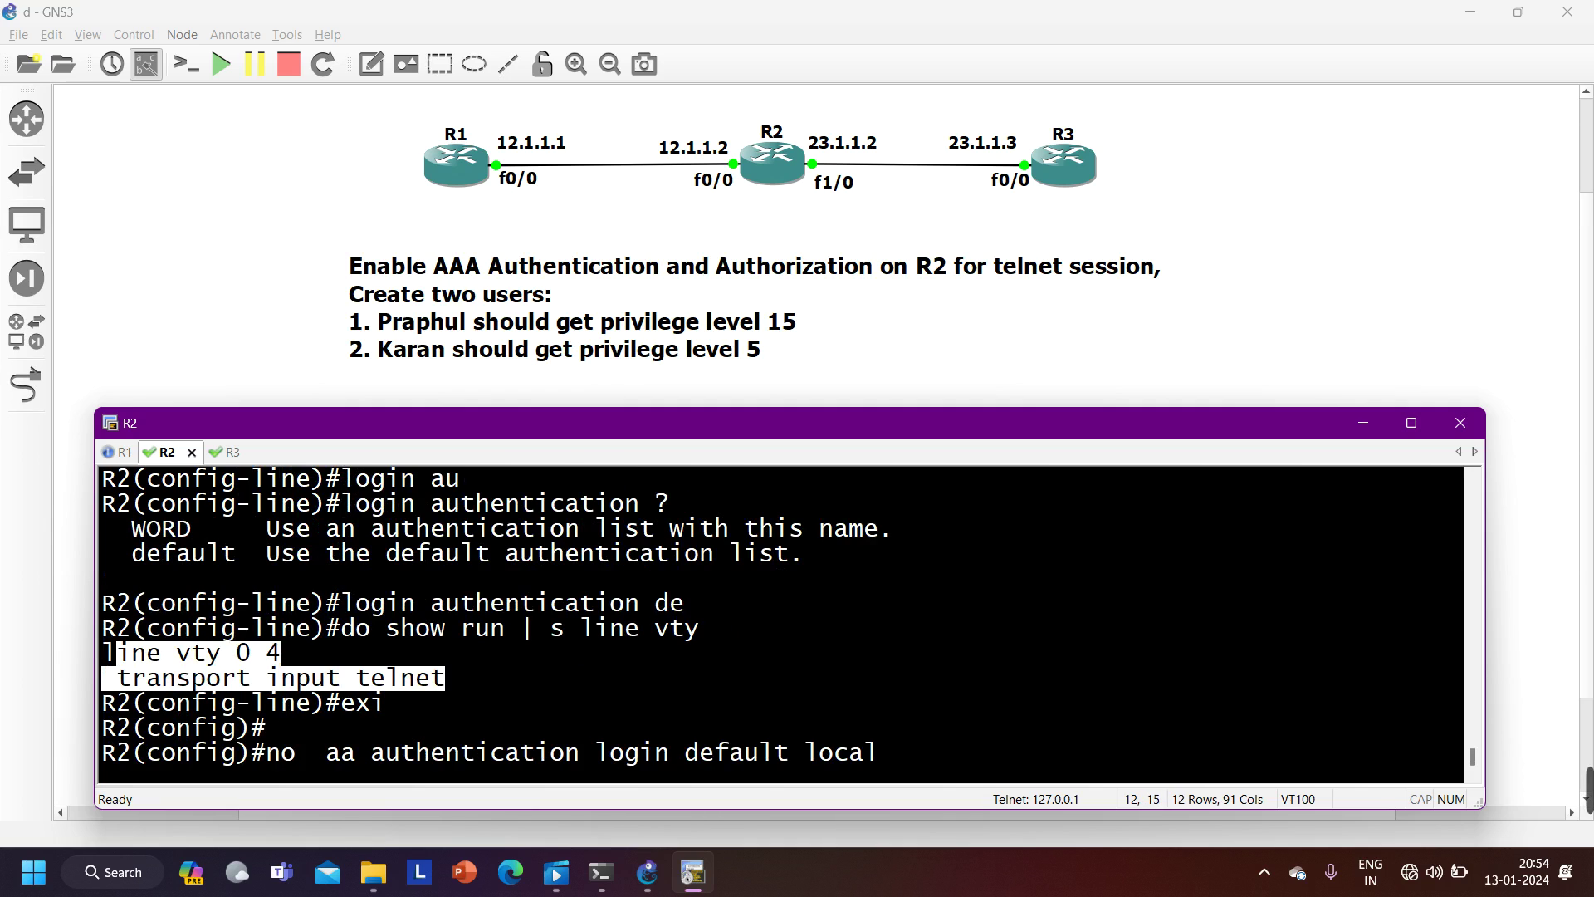
pyautogui.press('Return')
pyautogui.write('aaa')
pyautogui.press('Tab')
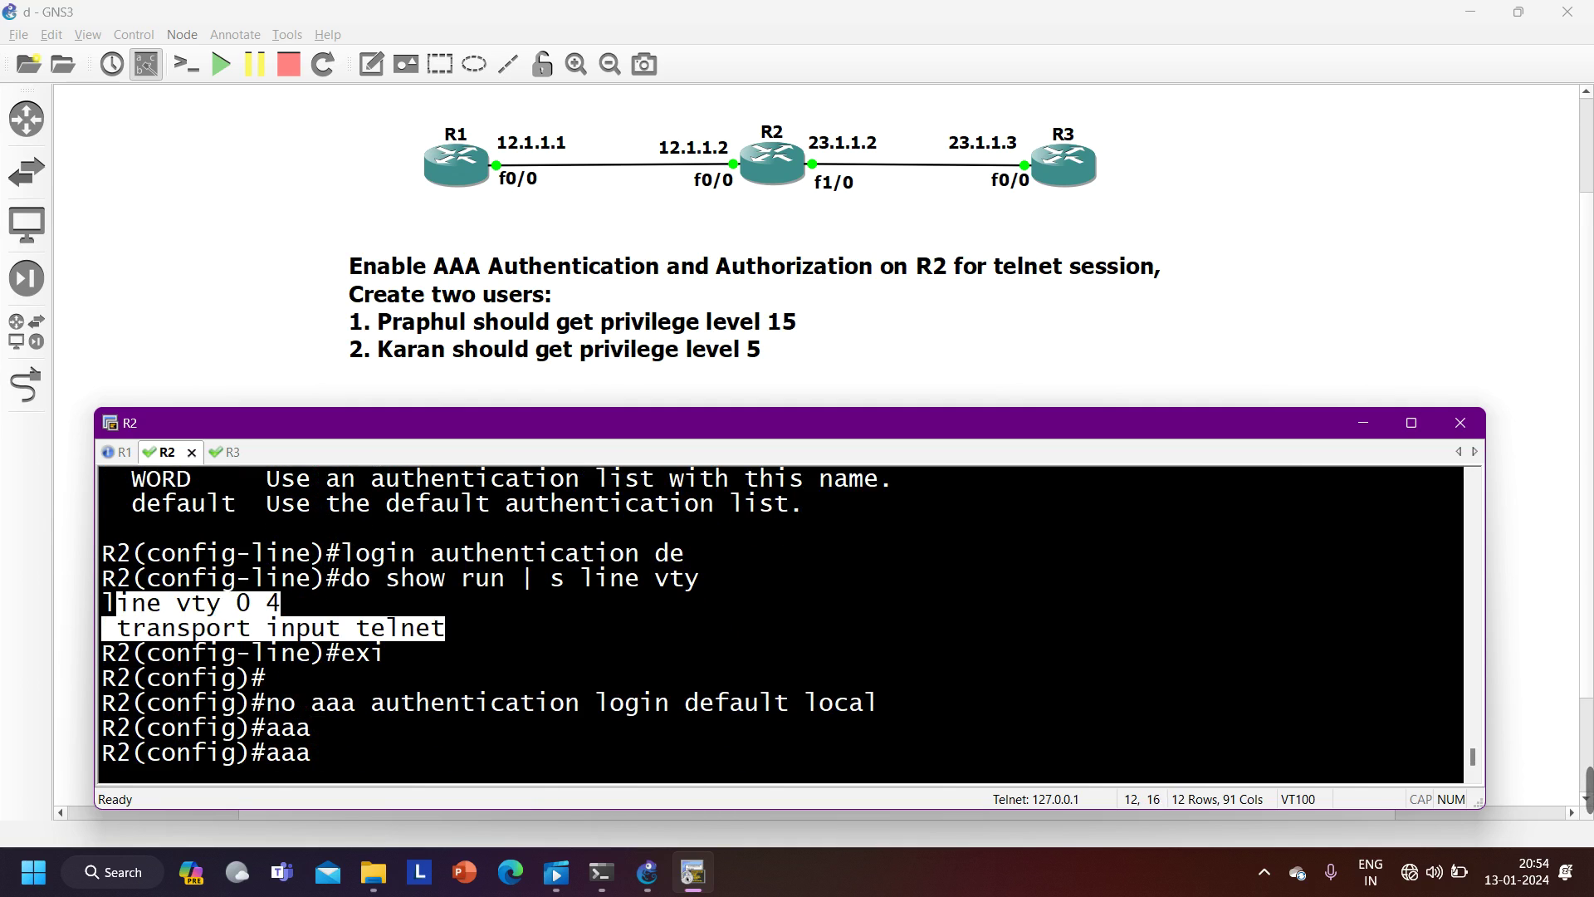
# - Begin 'aaa authentication login' on R2 and compare the named-list and default options in ? help
pyautogui.write('authe')
pyautogui.press('Tab')
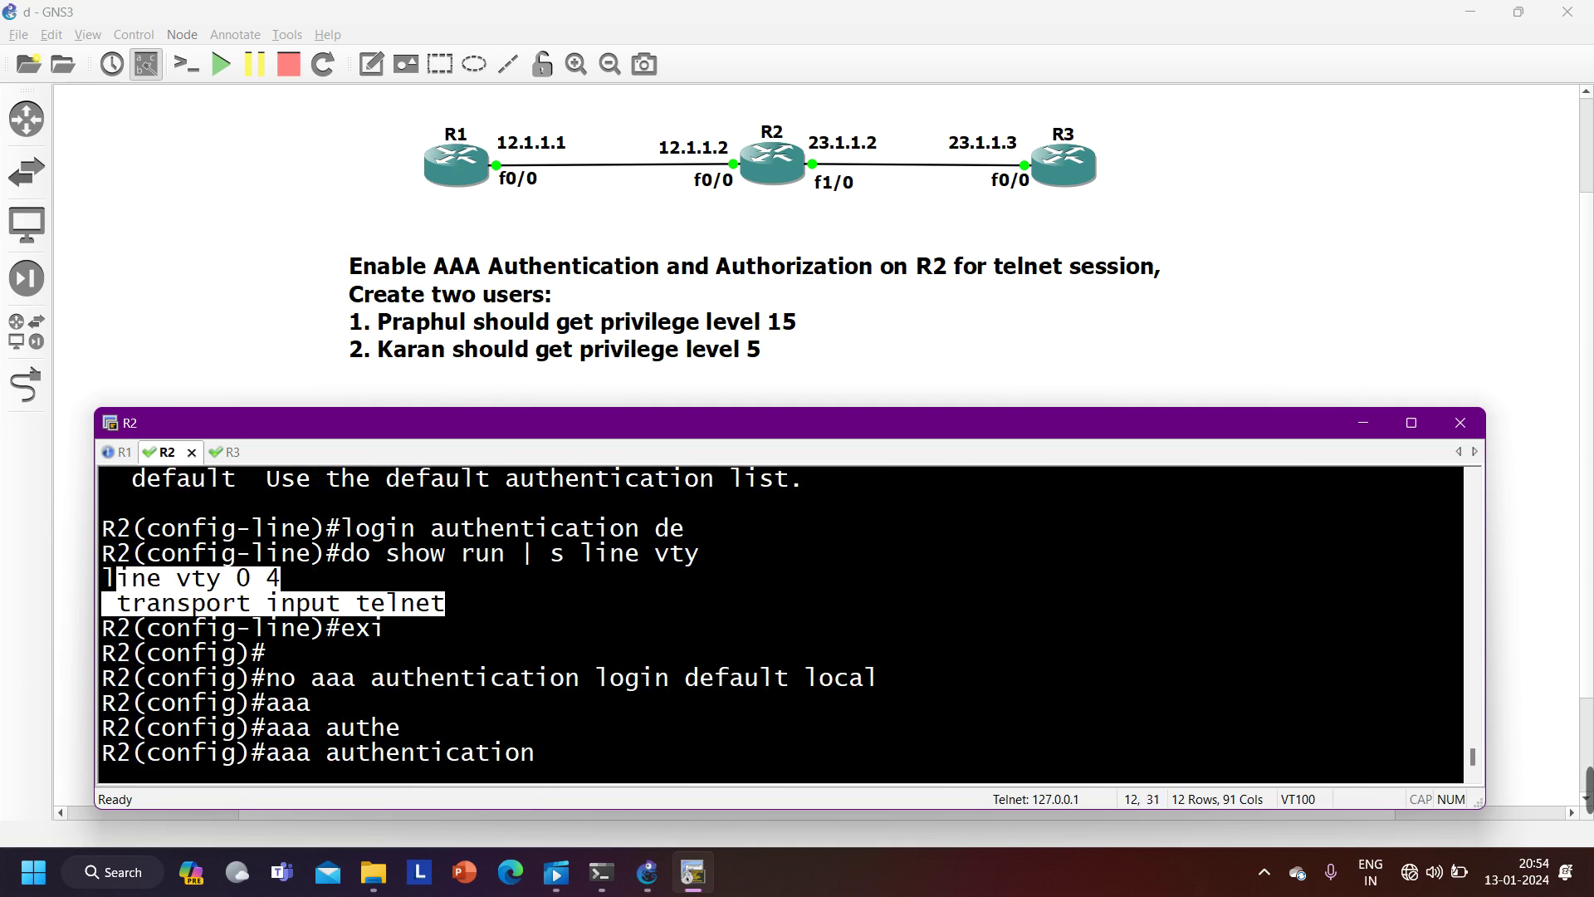
pyautogui.write('lo')
pyautogui.press('Tab')
pyautogui.press('capslock')
pyautogui.write('VTY')
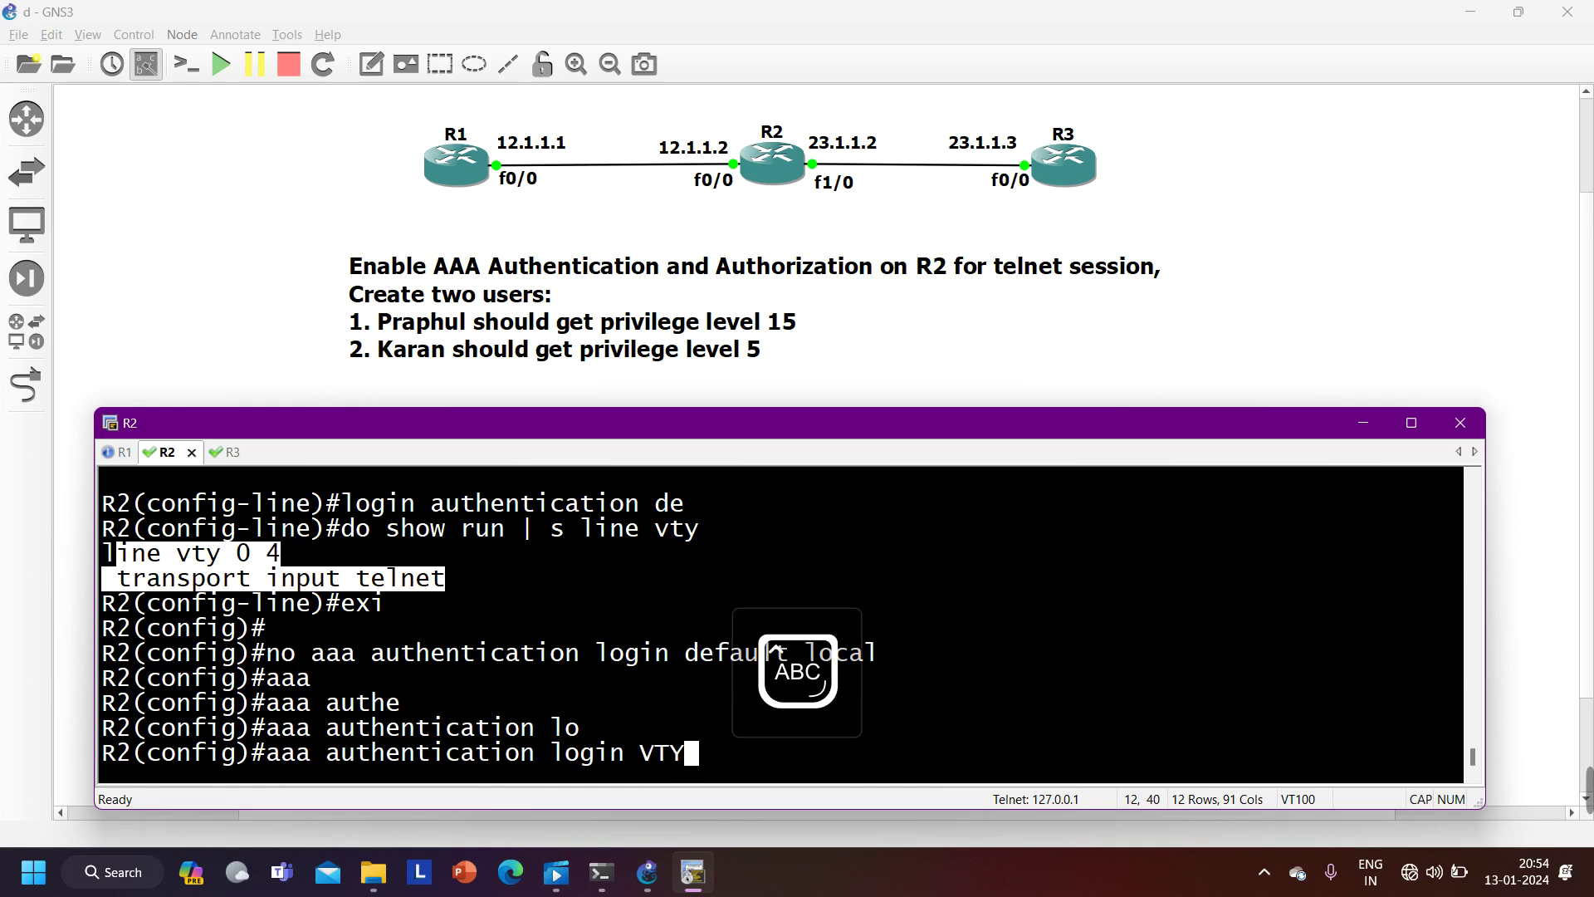
pyautogui.press('BackSpace')
pyautogui.press('BackSpace')
pyautogui.press('BackSpace')
pyautogui.write('?')
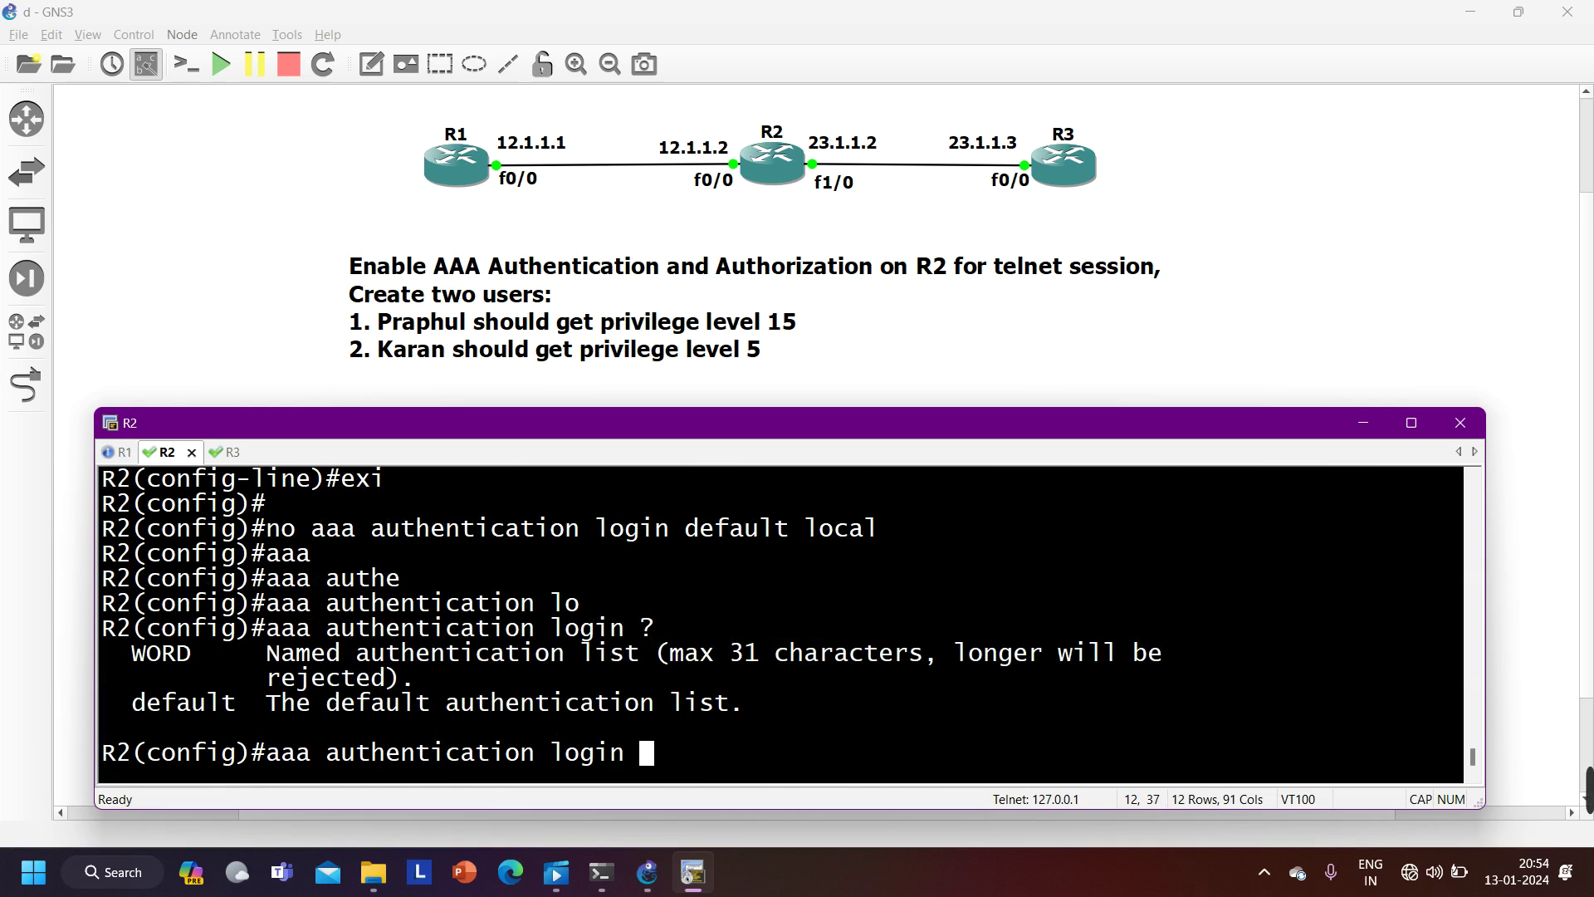
pyautogui.moveTo(117, 656); pyautogui.dragTo(198, 654)
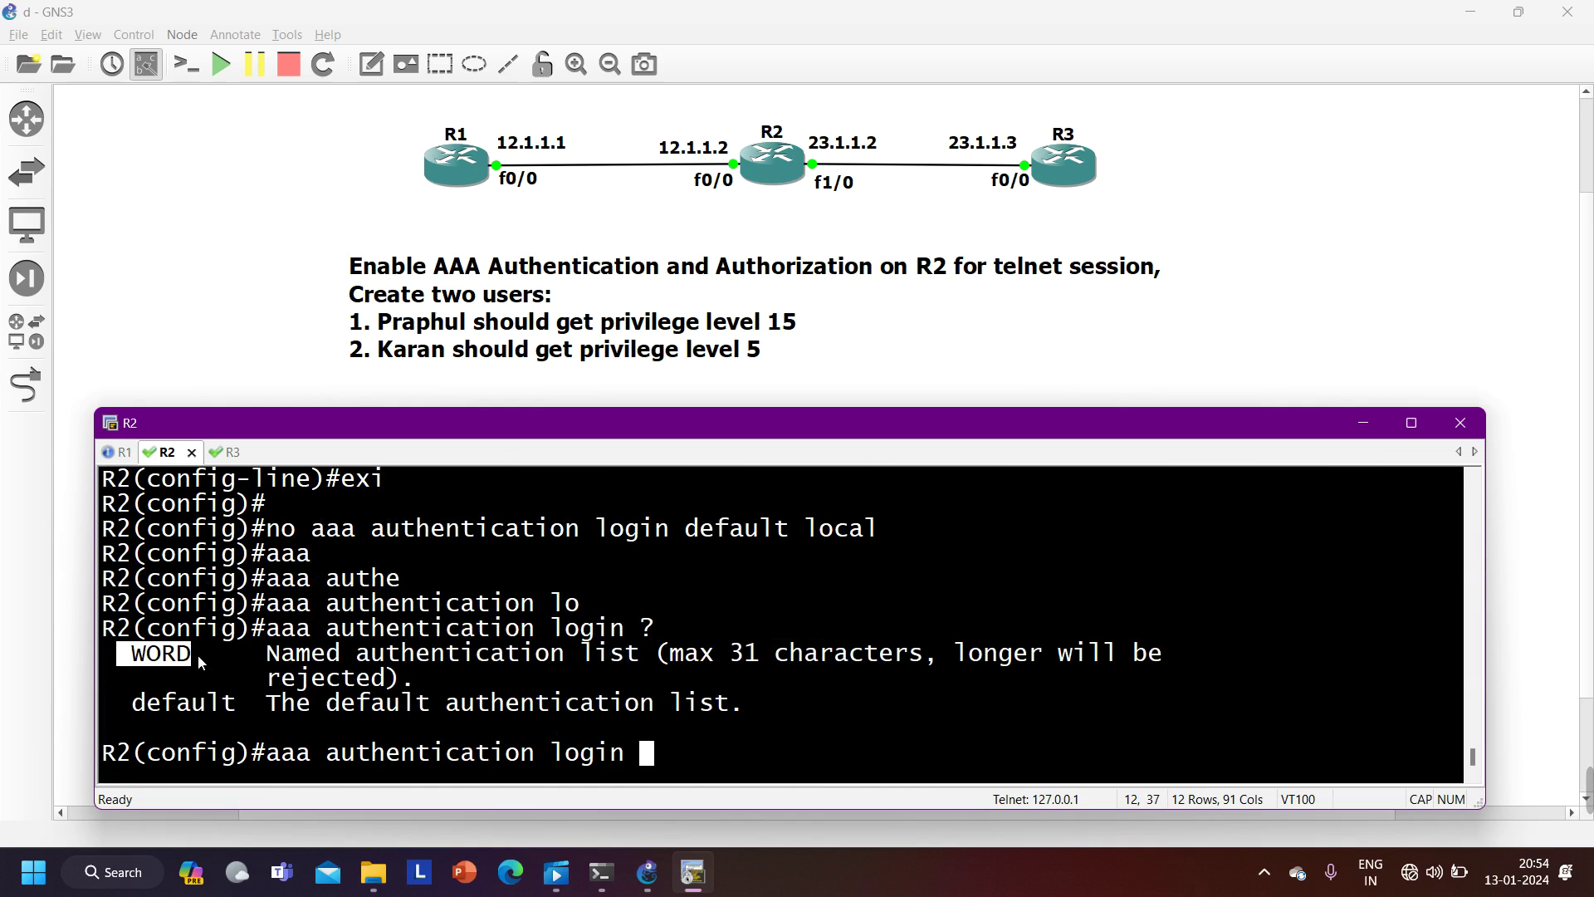
pyautogui.moveTo(114, 704)
pyautogui.mouseDown()
pyautogui.moveTo(236, 706)
pyautogui.moveTo(132, 712)
pyautogui.mouseUp()
pyautogui.moveTo(254, 705); pyautogui.dragTo(139, 710)
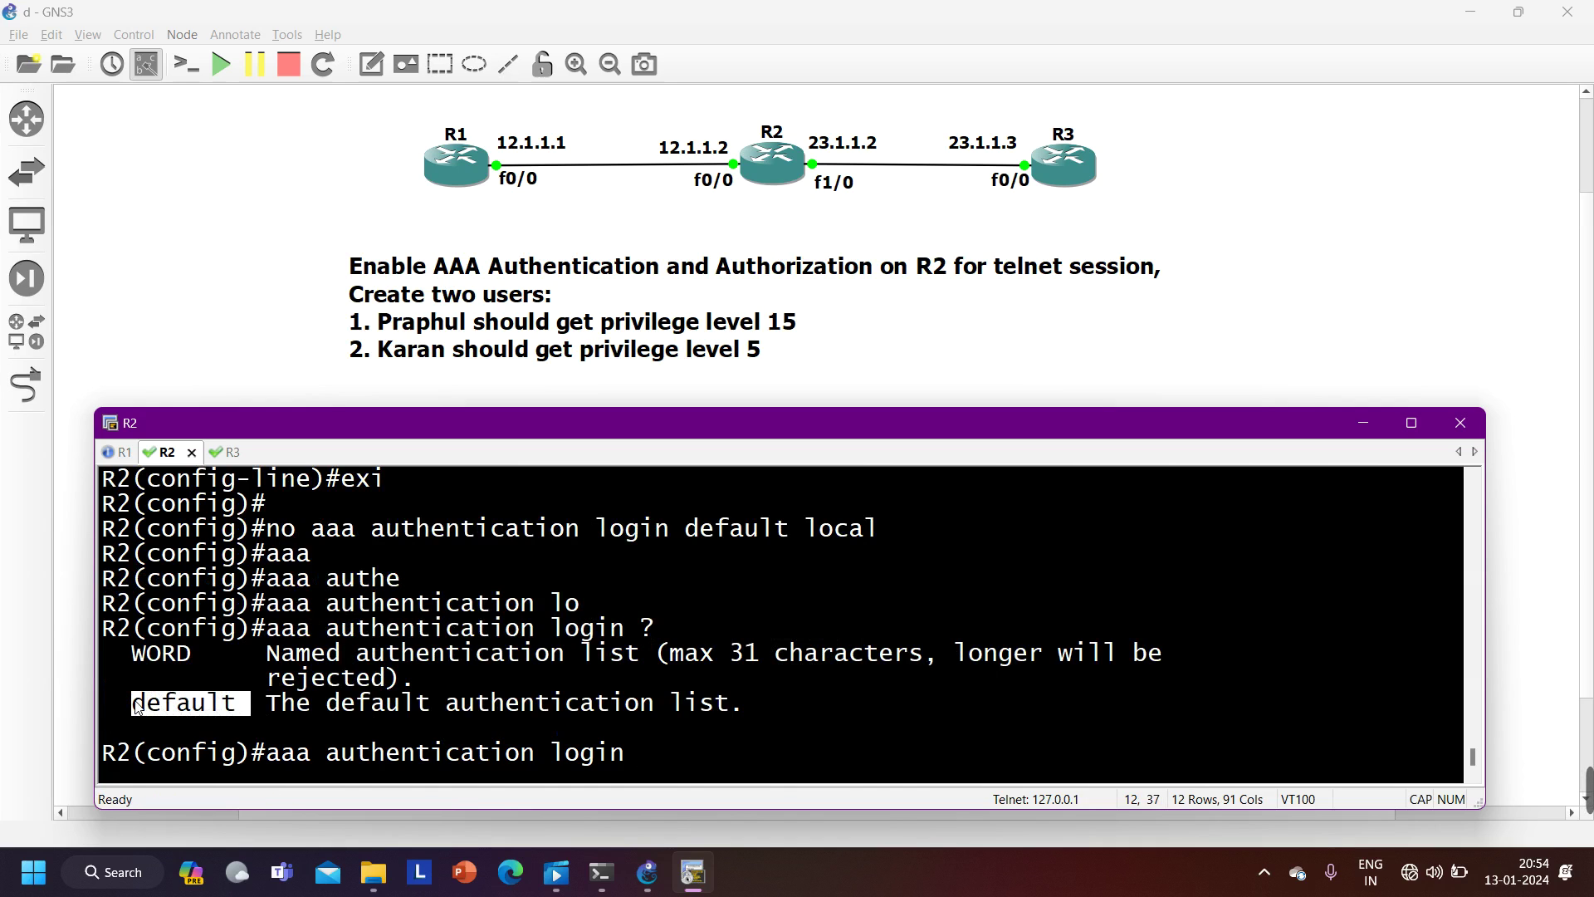
pyautogui.moveTo(201, 651); pyautogui.dragTo(127, 673)
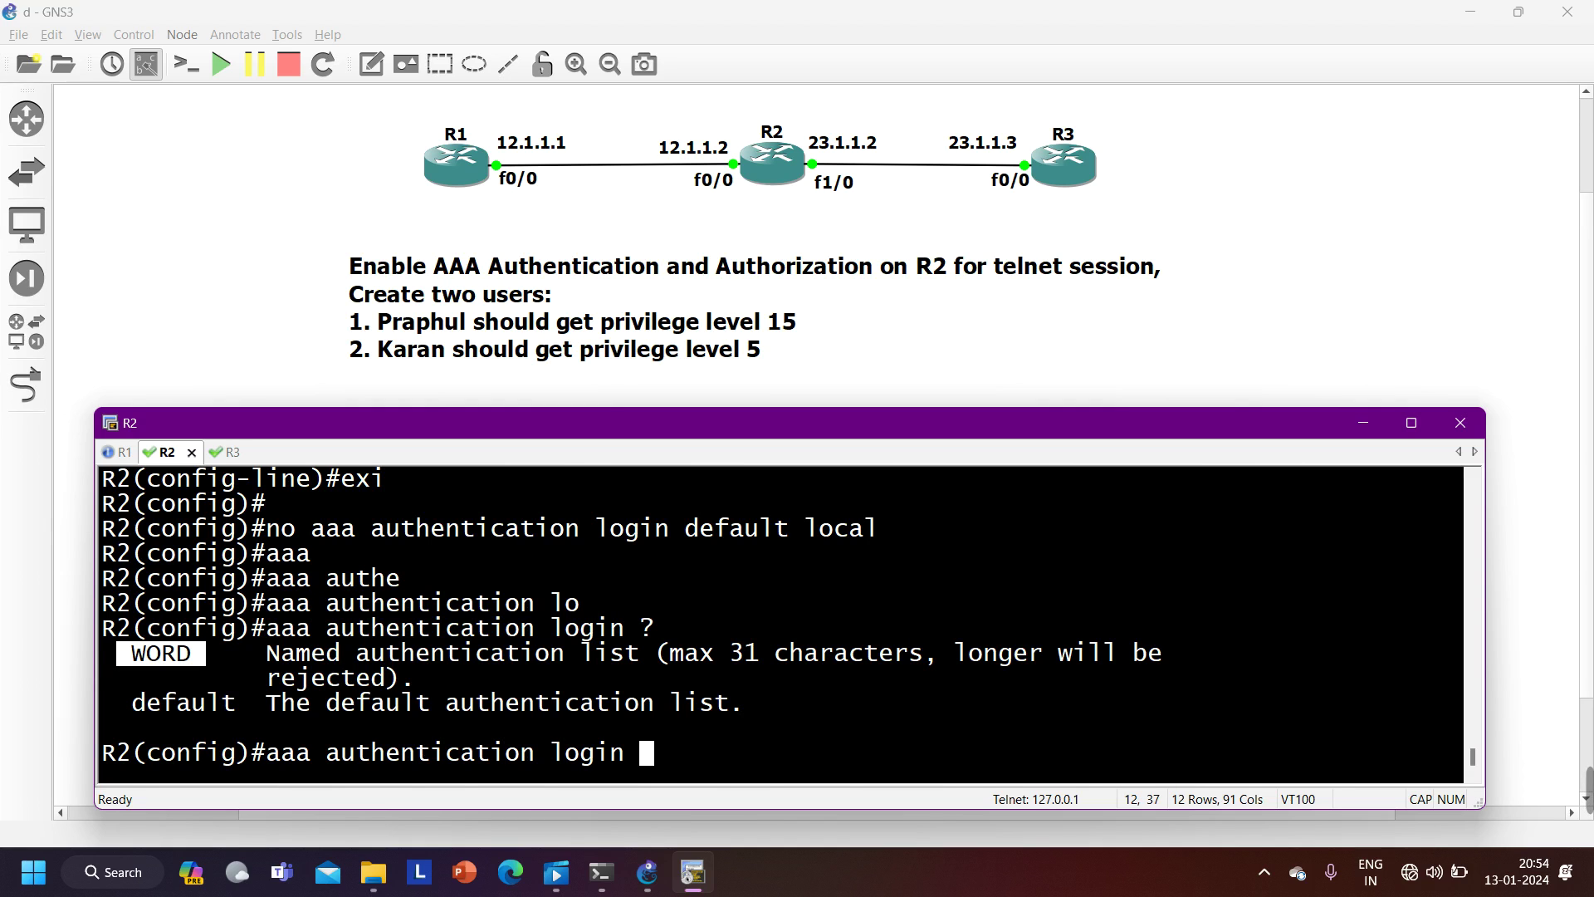
# - Complete 'aaa authentication login VTY local' so the VTY list checks local usernames
pyautogui.write('VTY ?')
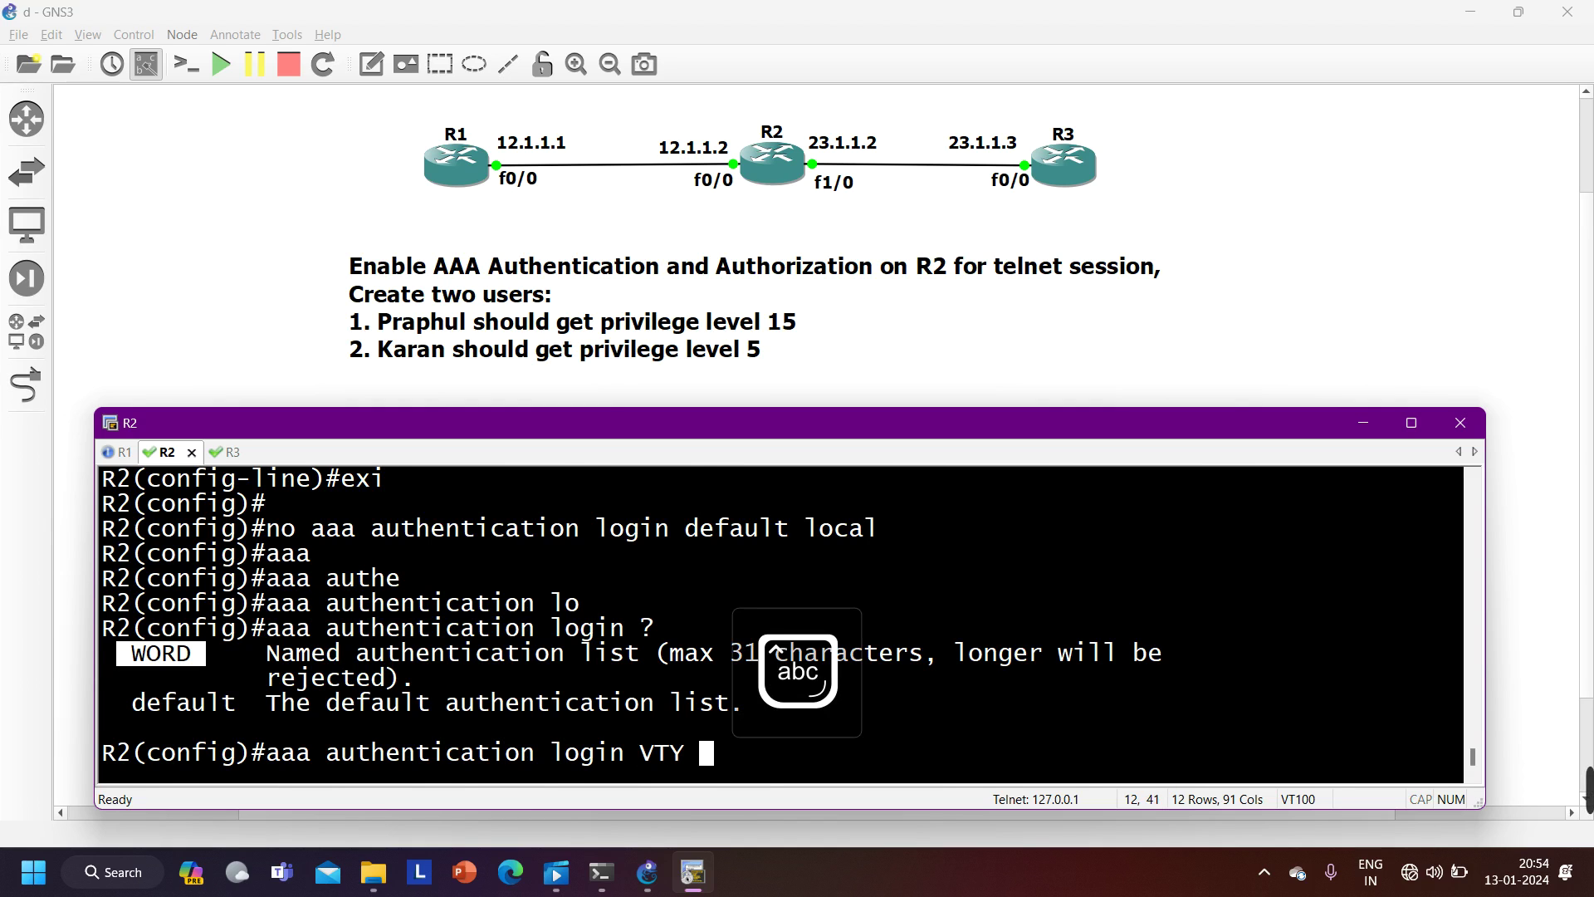
pyautogui.write('lo')
pyautogui.press('Tab')
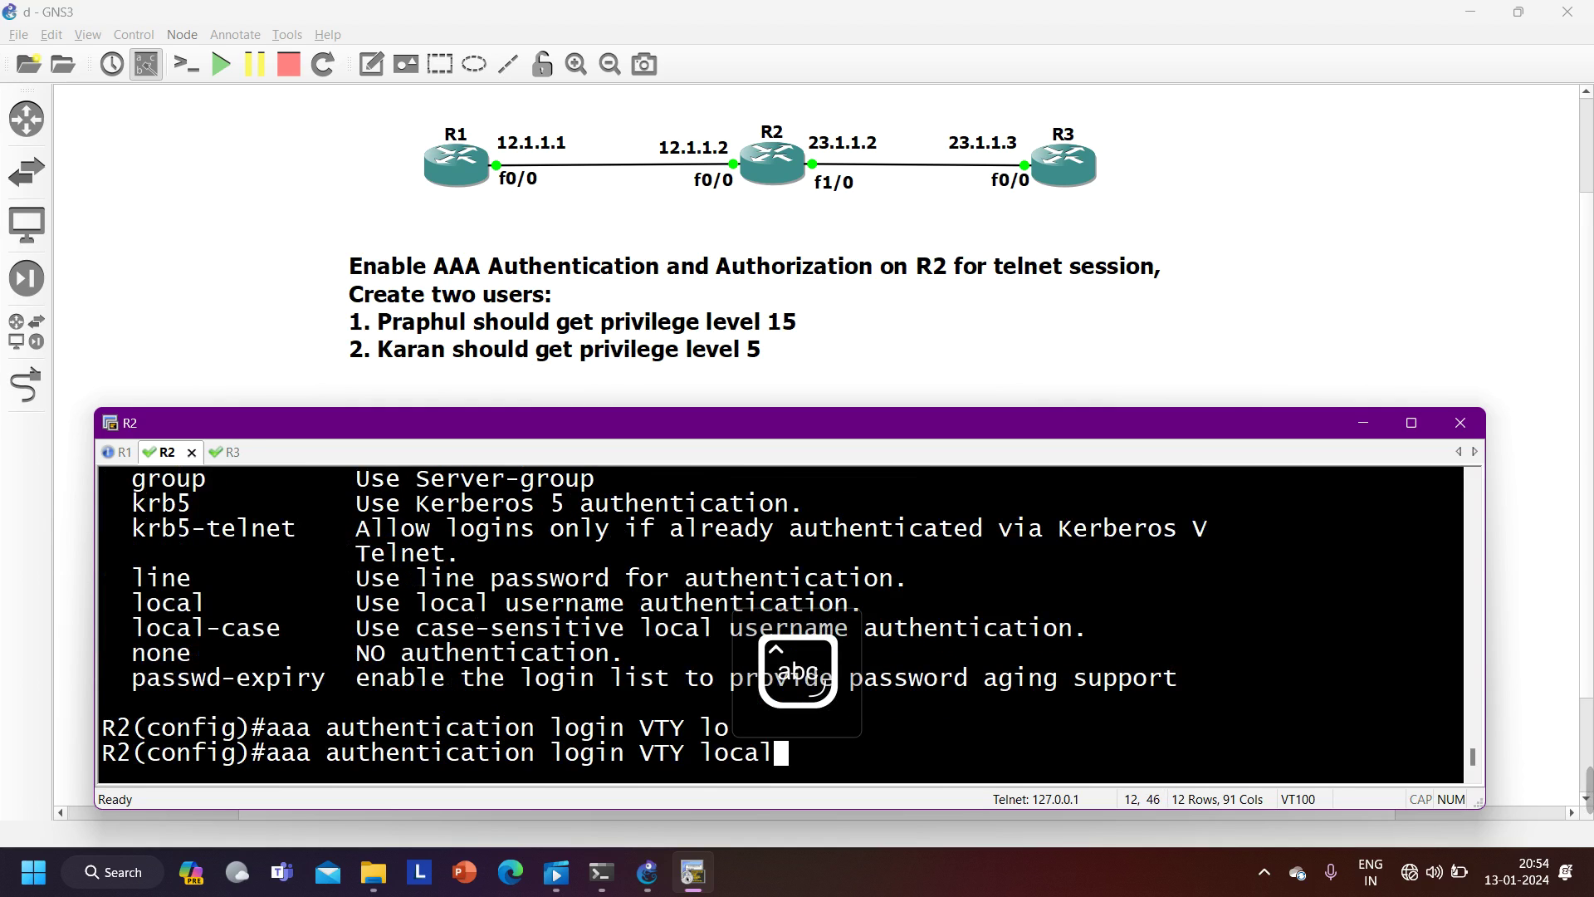
pyautogui.press('Return')
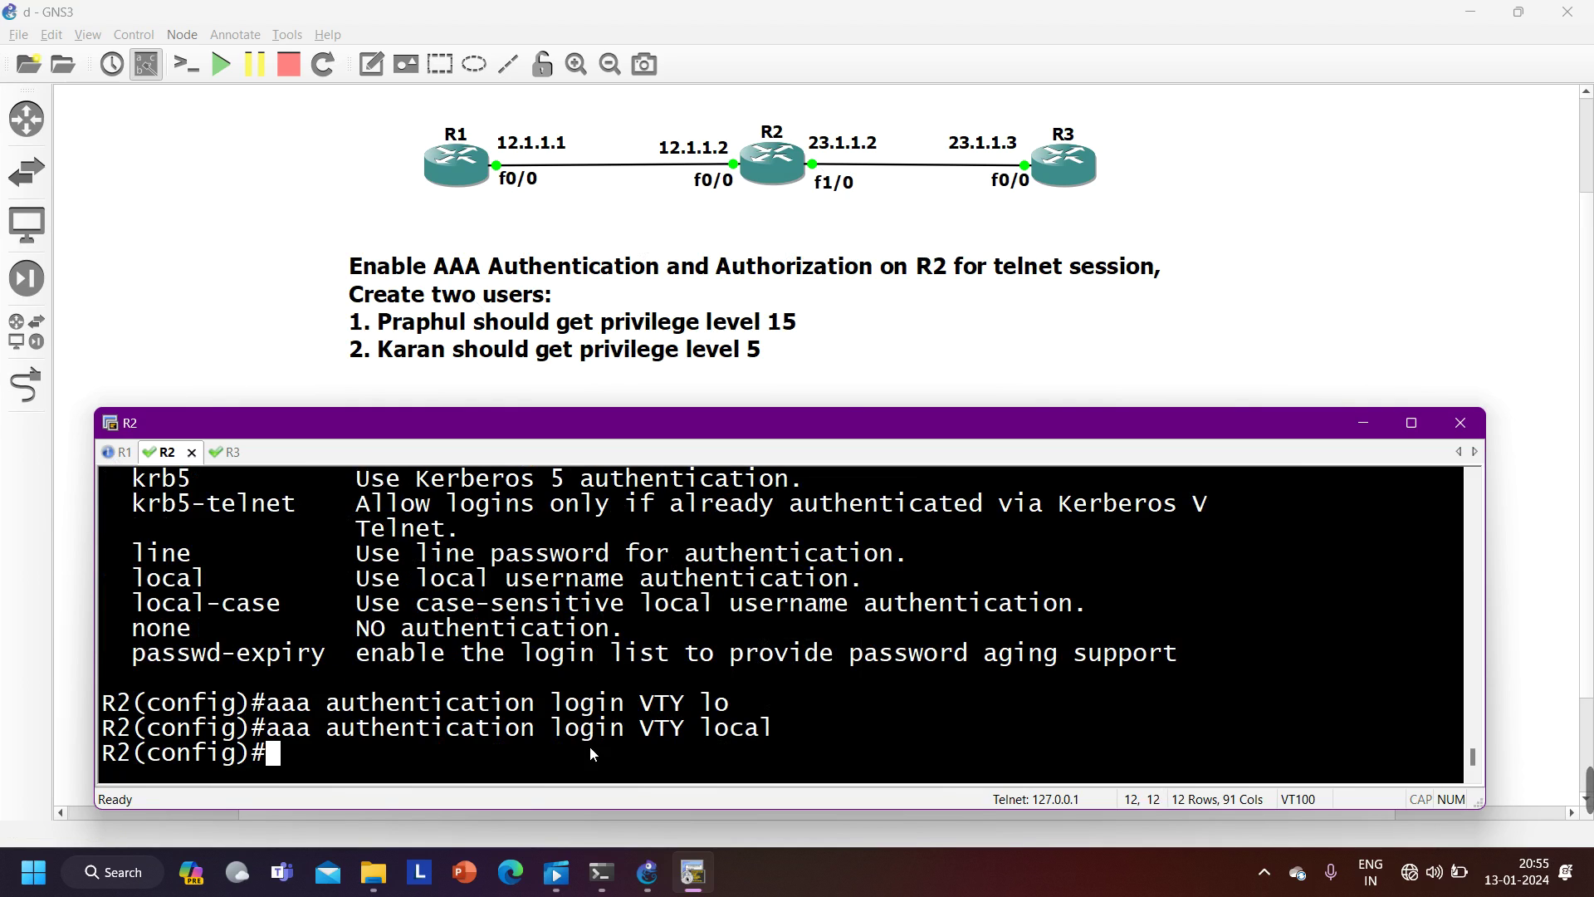
pyautogui.moveTo(686, 730); pyautogui.dragTo(641, 729)
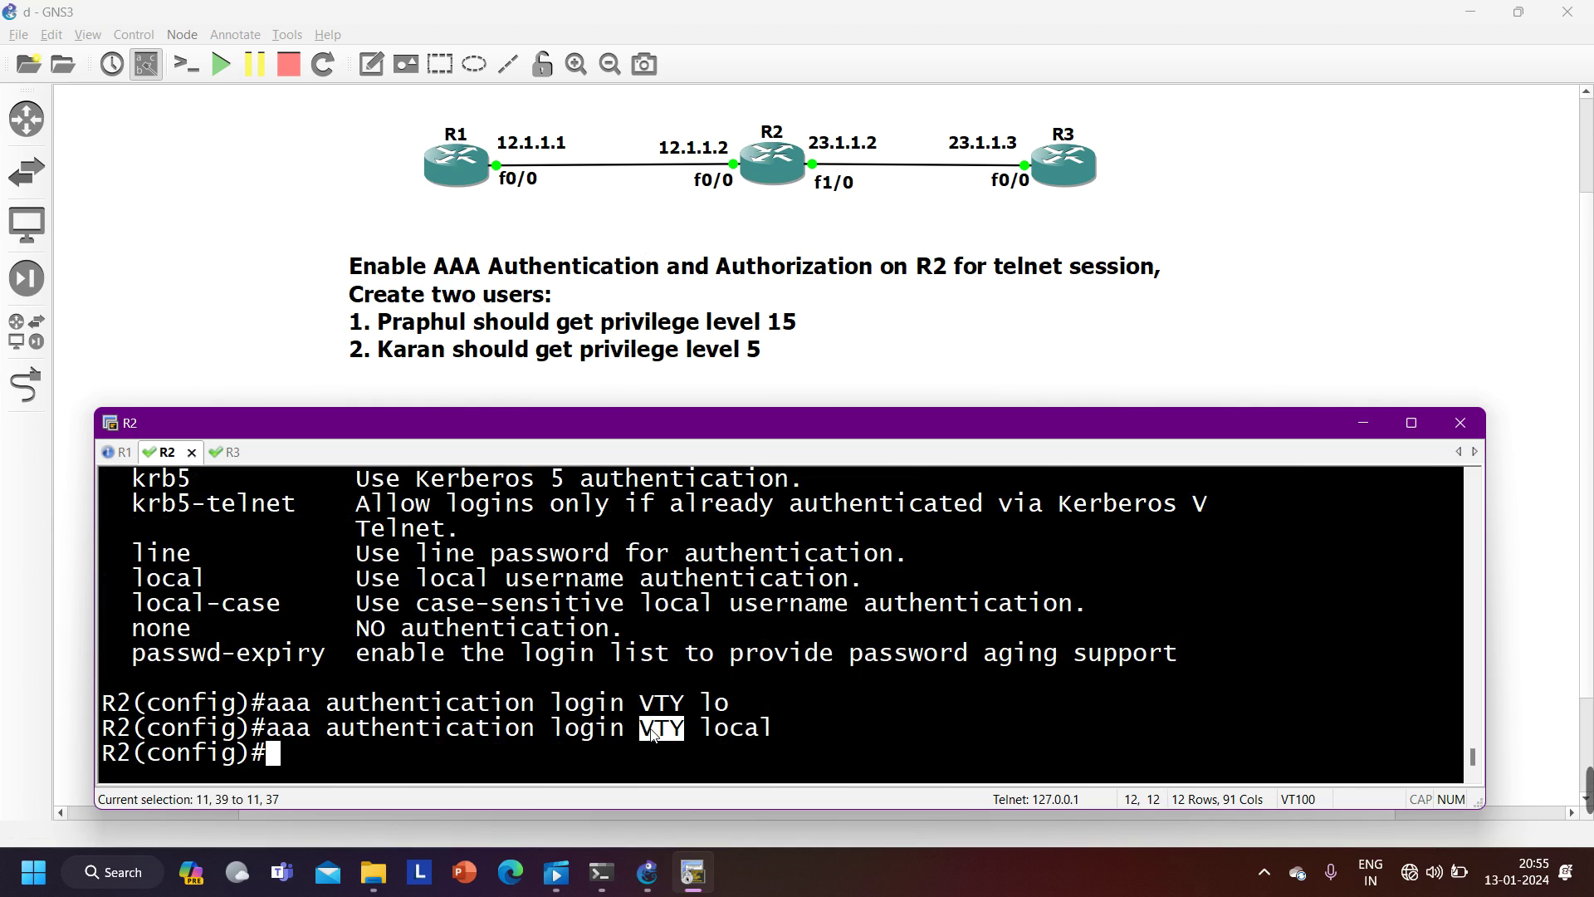
# - Rerun telnet 12.1.1.2 from R1 and see R2's debug use the Permanent Local method list
pyautogui.click(120, 451)
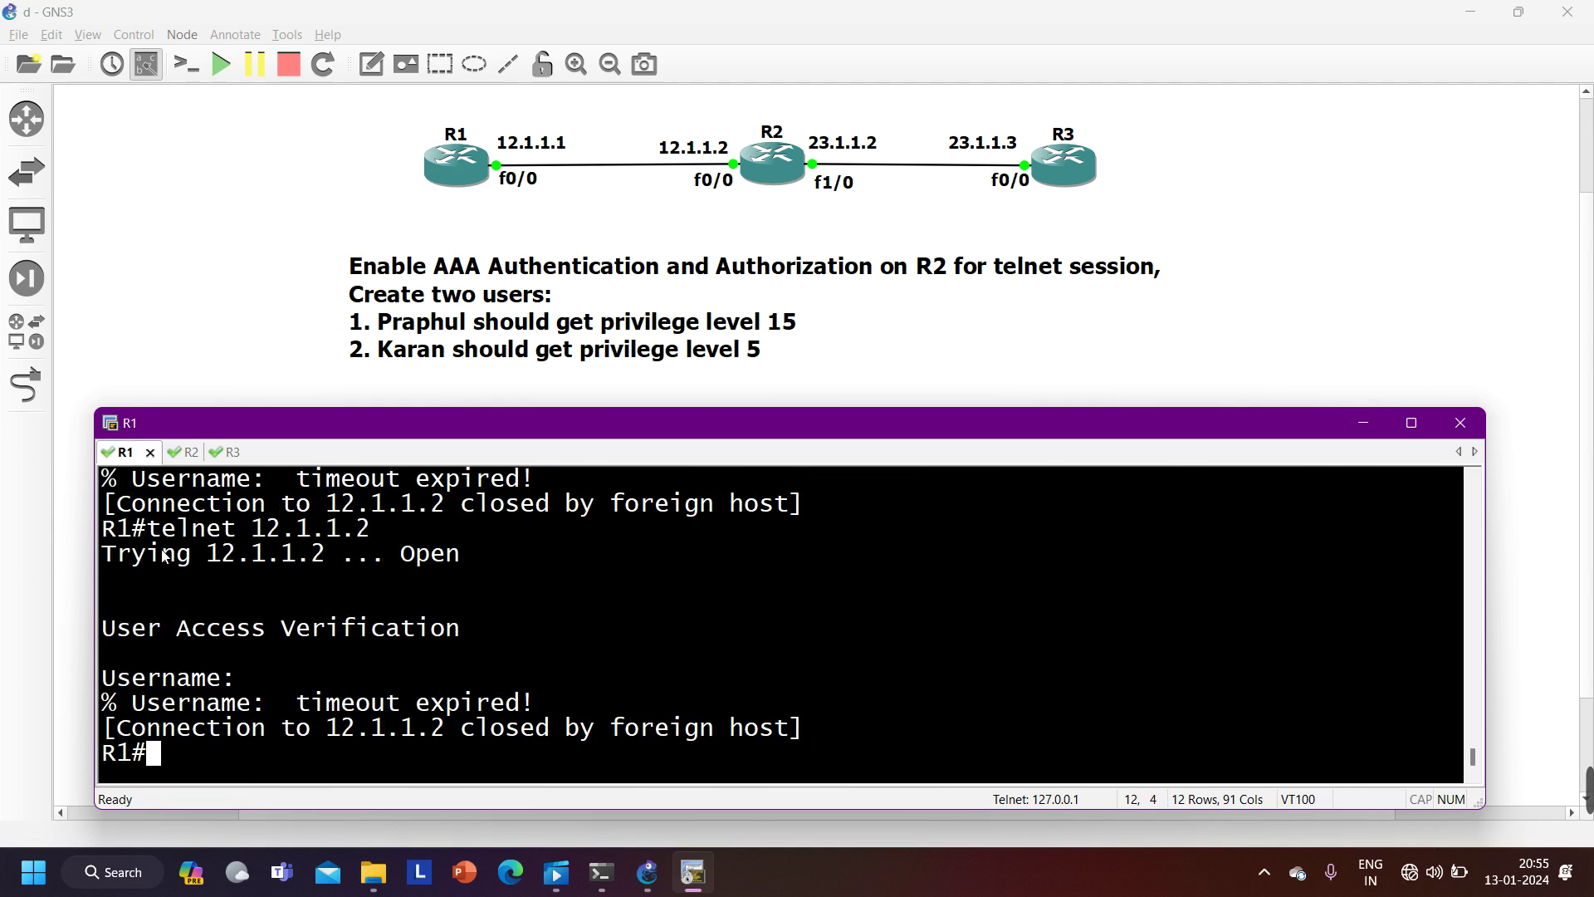
pyautogui.press('Up')
pyautogui.press('Return')
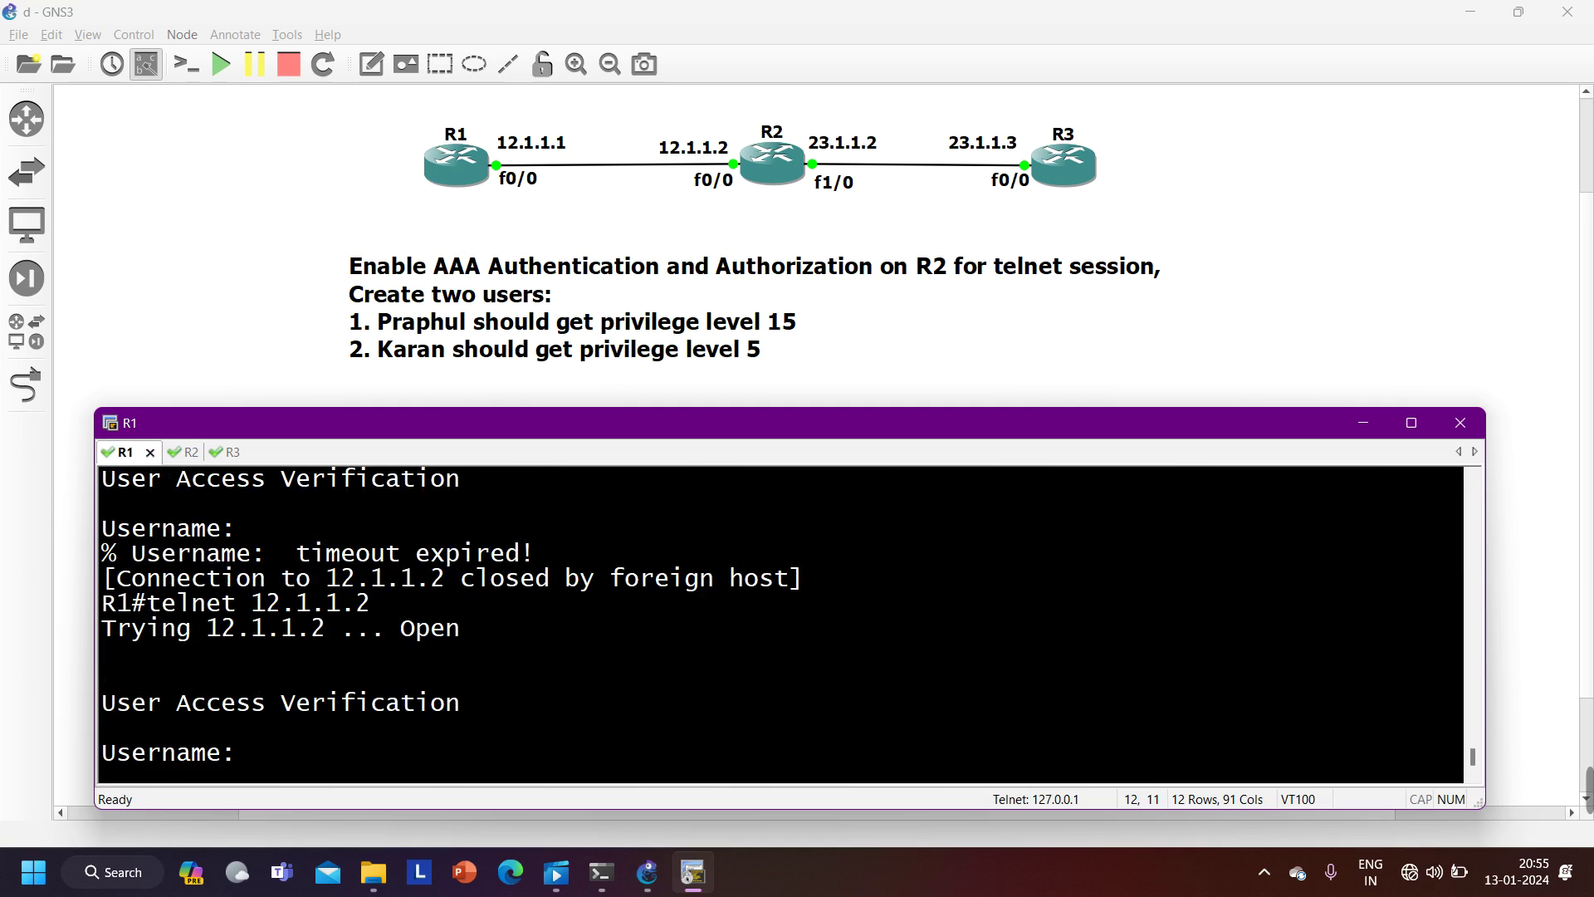
pyautogui.click(184, 451)
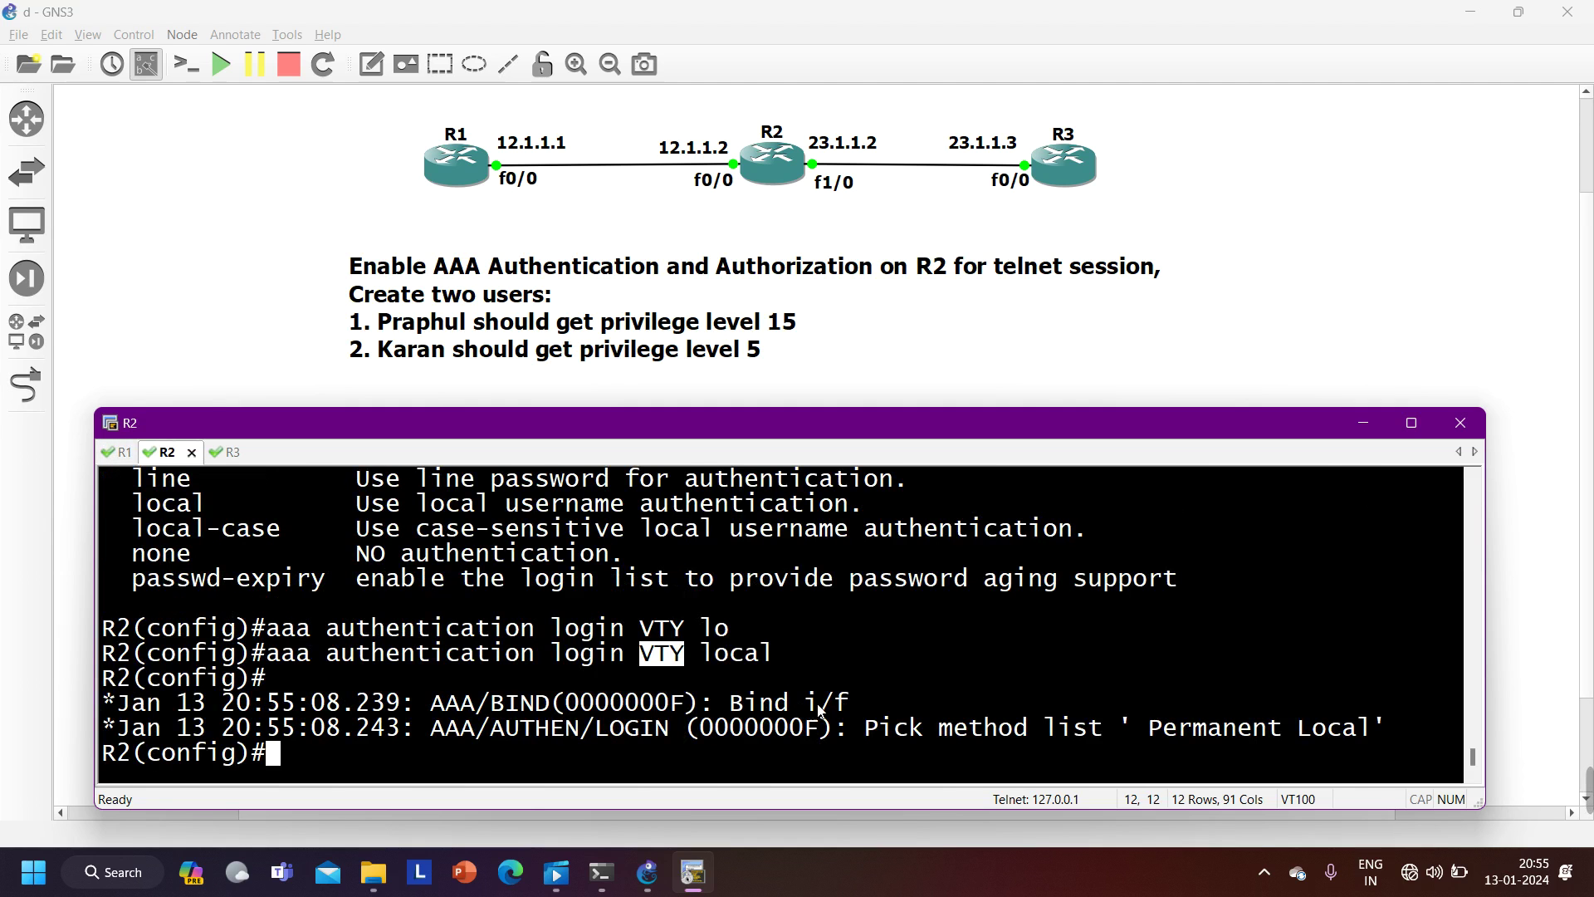
pyautogui.click(1156, 738)
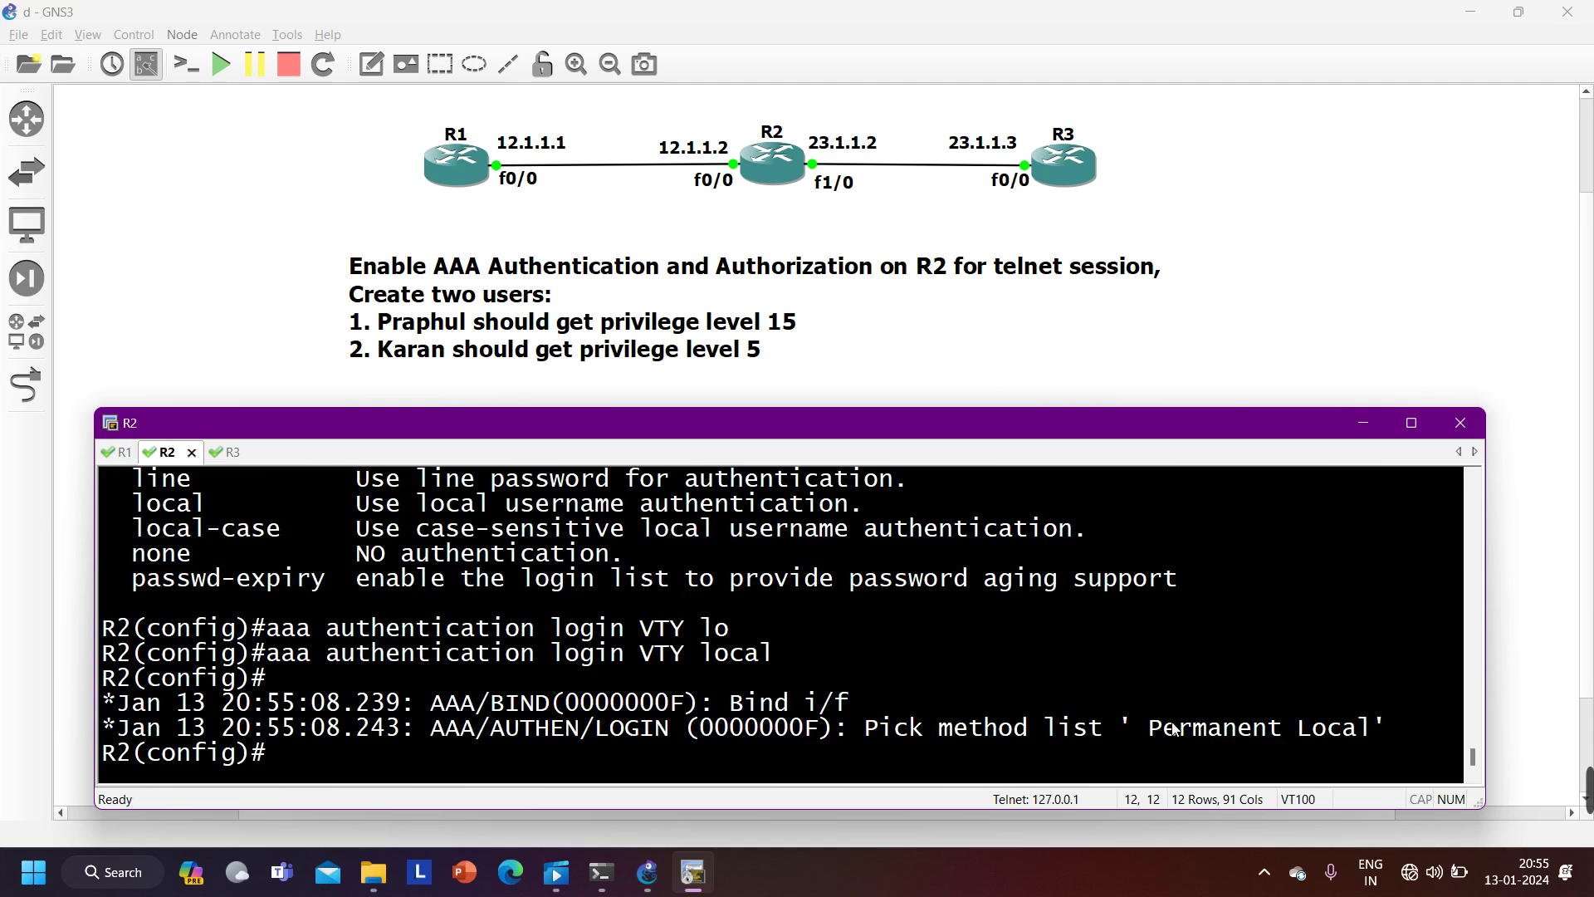
pyautogui.moveTo(269, 656); pyautogui.dragTo(572, 673)
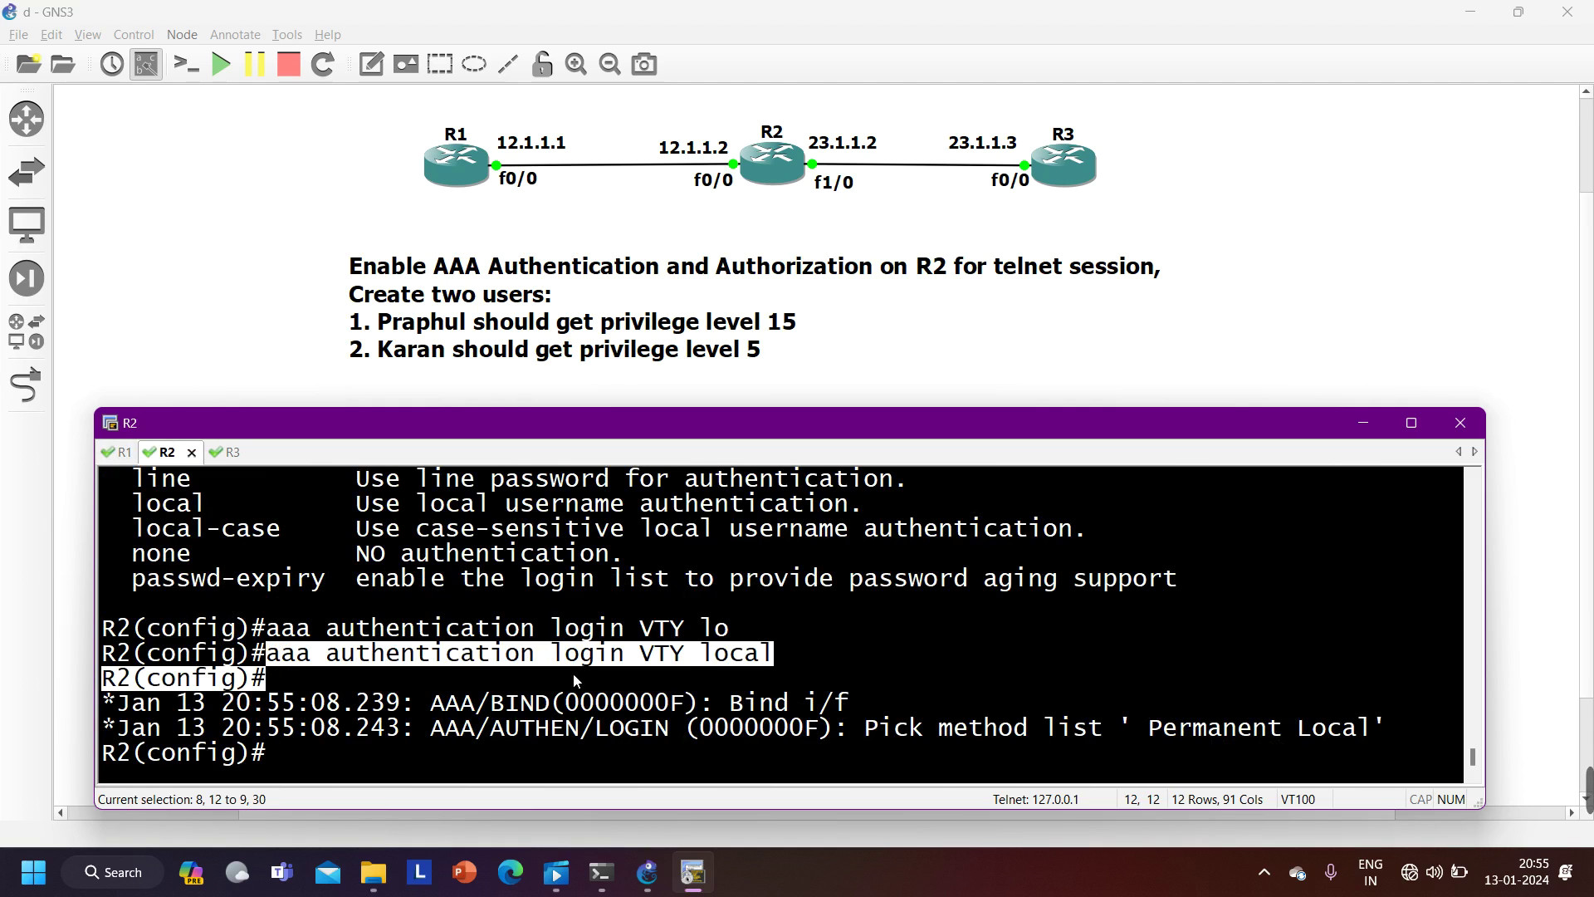
pyautogui.moveTo(772, 673); pyautogui.dragTo(278, 656)
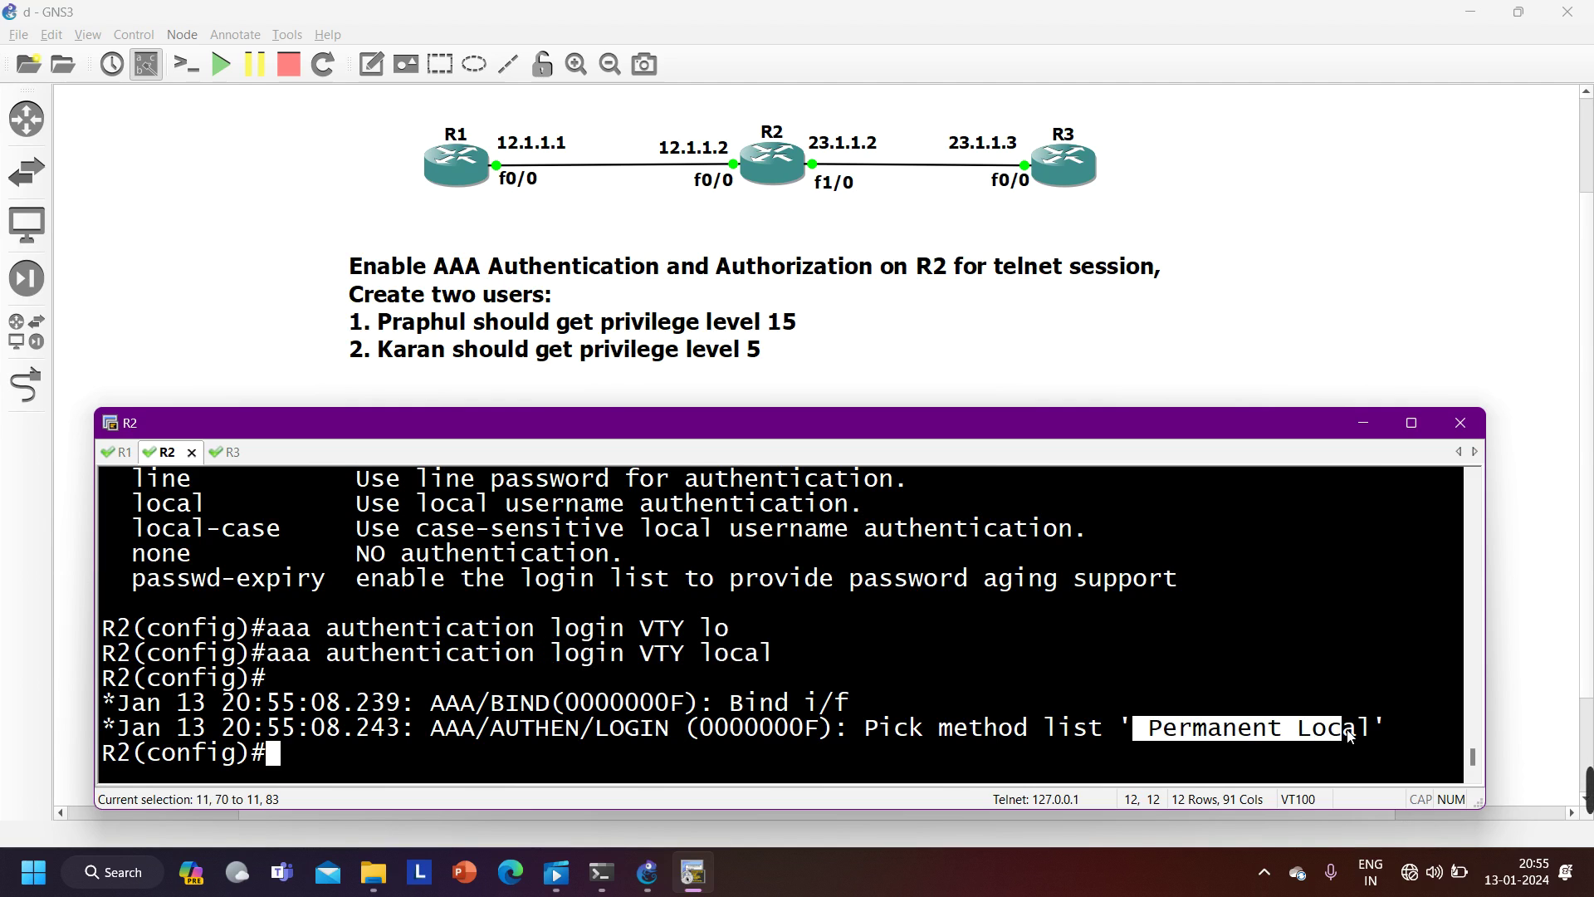
pyautogui.moveTo(1350, 735); pyautogui.dragTo(1376, 735)
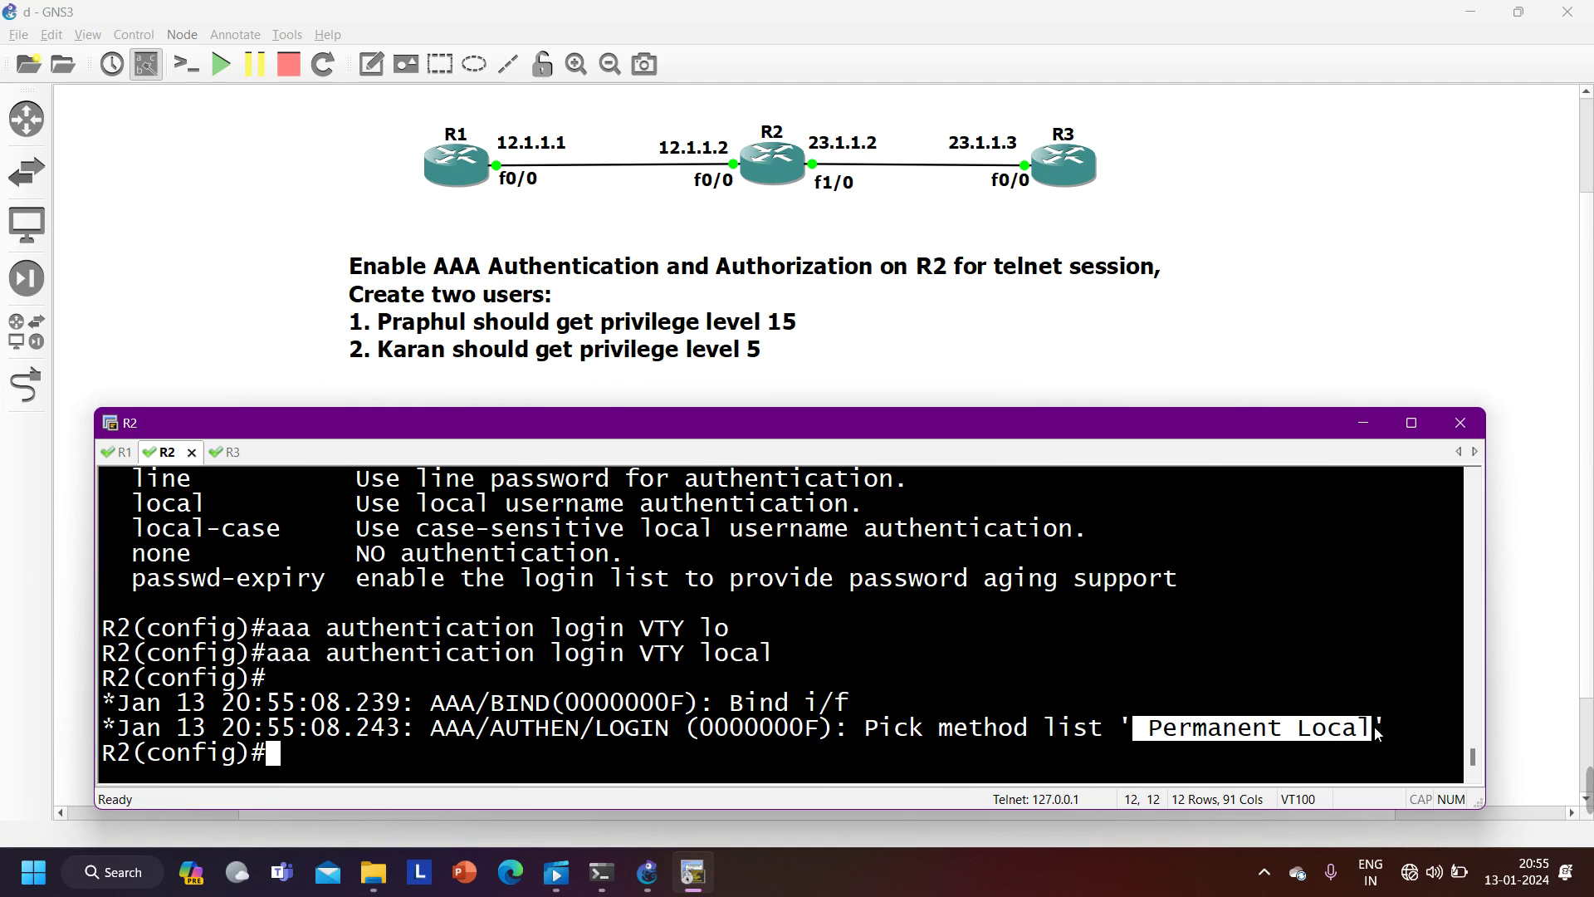
pyautogui.write('lin')
pyautogui.press('Tab')
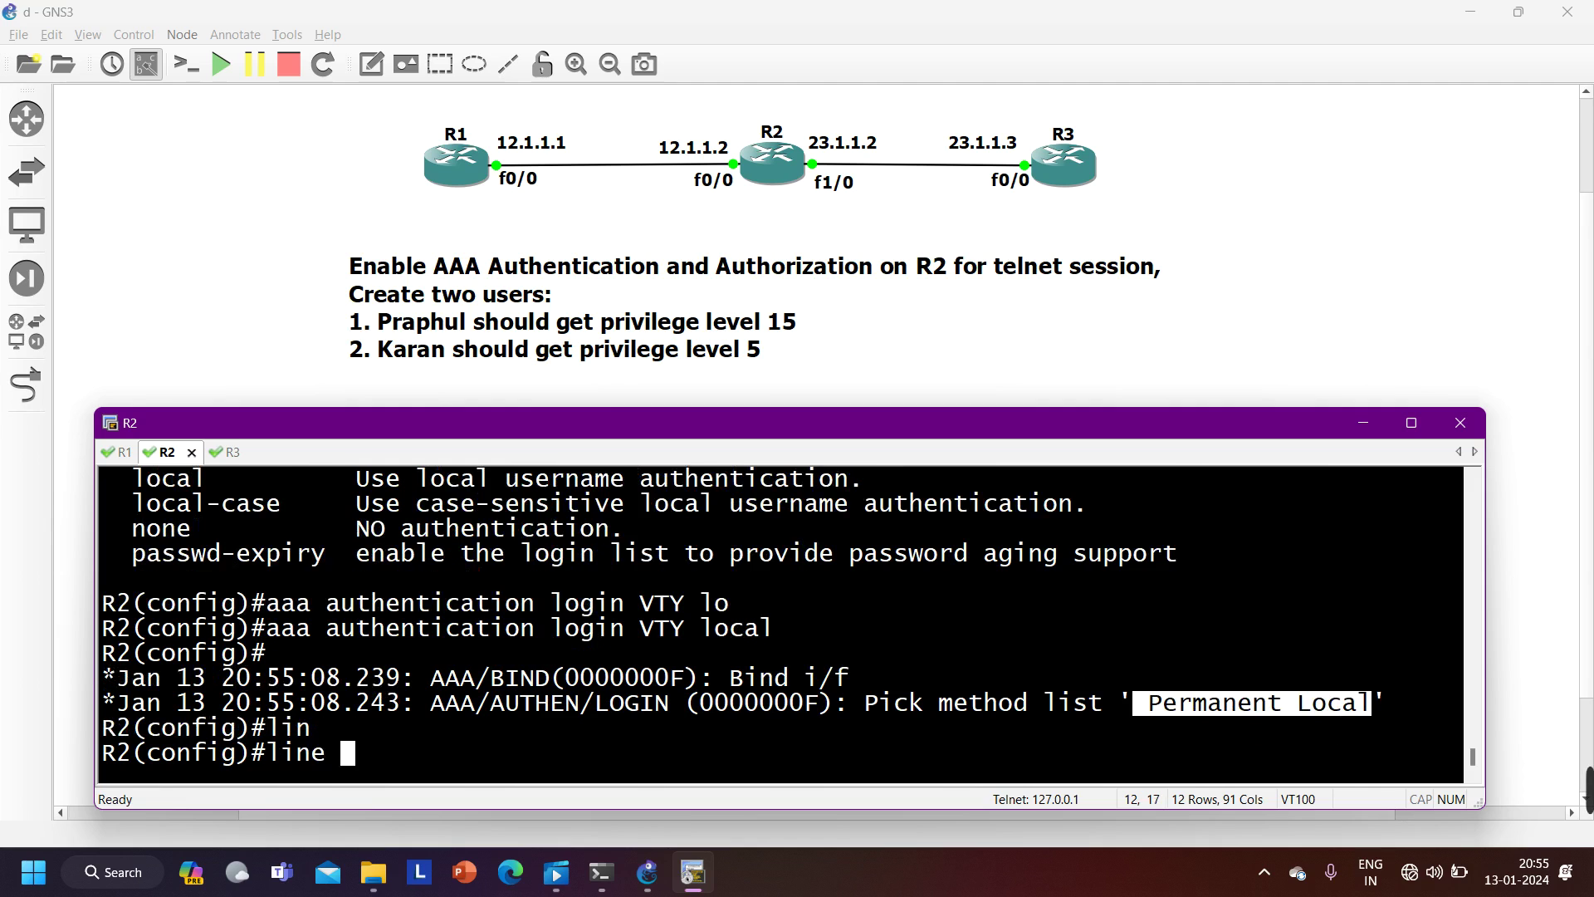
# - Apply 'login authentication VTY' under R2's 'line vty 0 4'
pyautogui.write('vt')
pyautogui.press('Tab')
pyautogui.write('0 4')
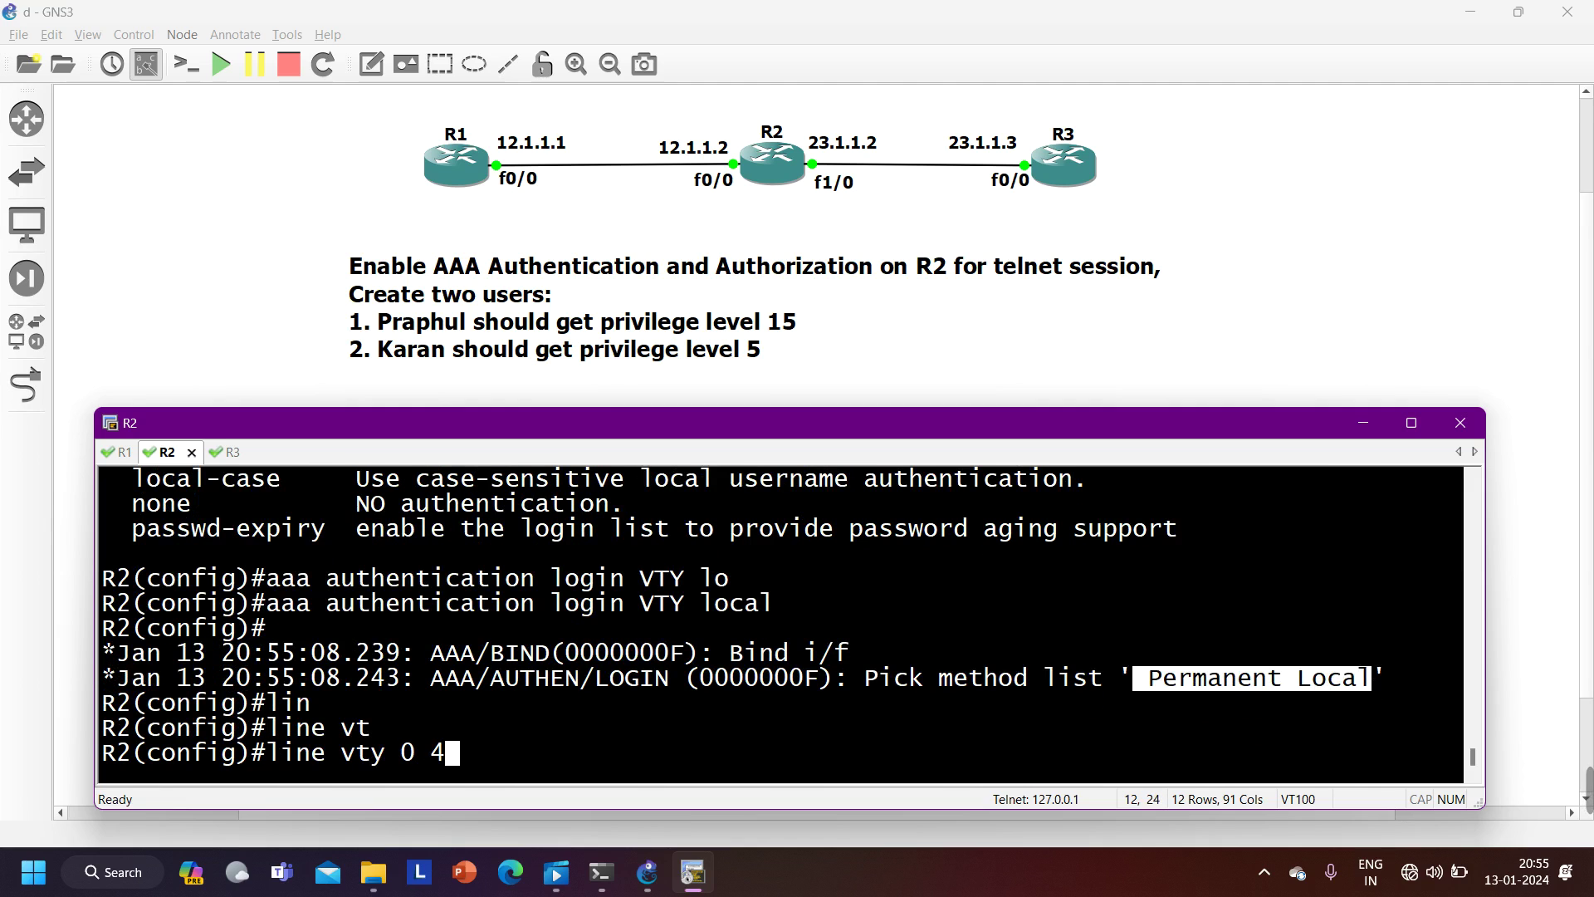
pyautogui.press('Return')
pyautogui.write('logi')
pyautogui.press('Tab')
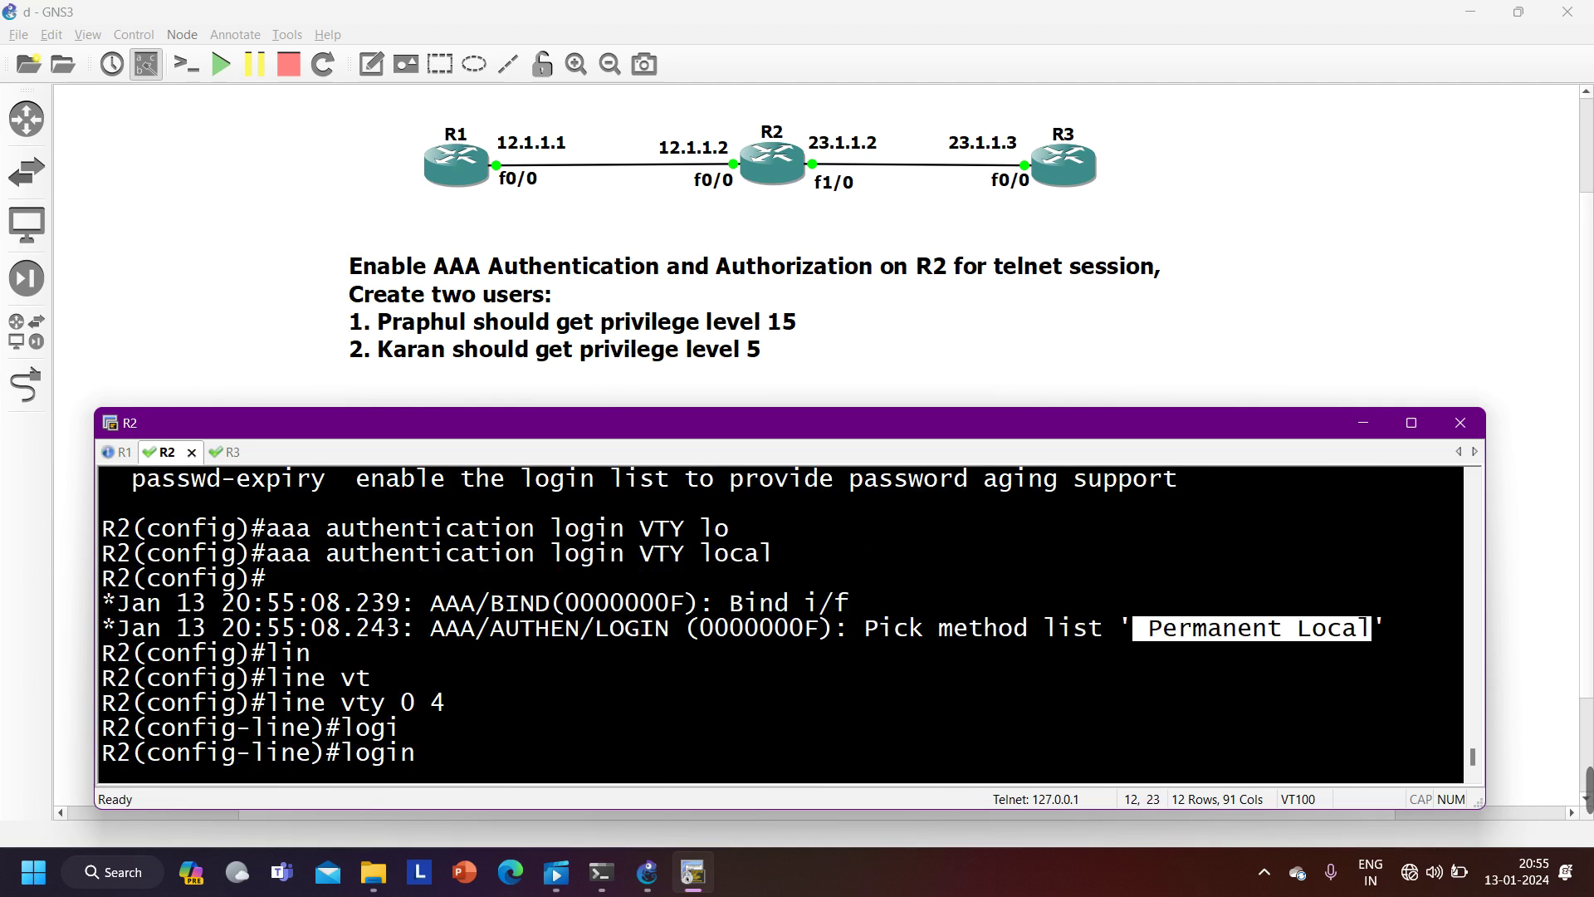
pyautogui.write('au')
pyautogui.press('Tab')
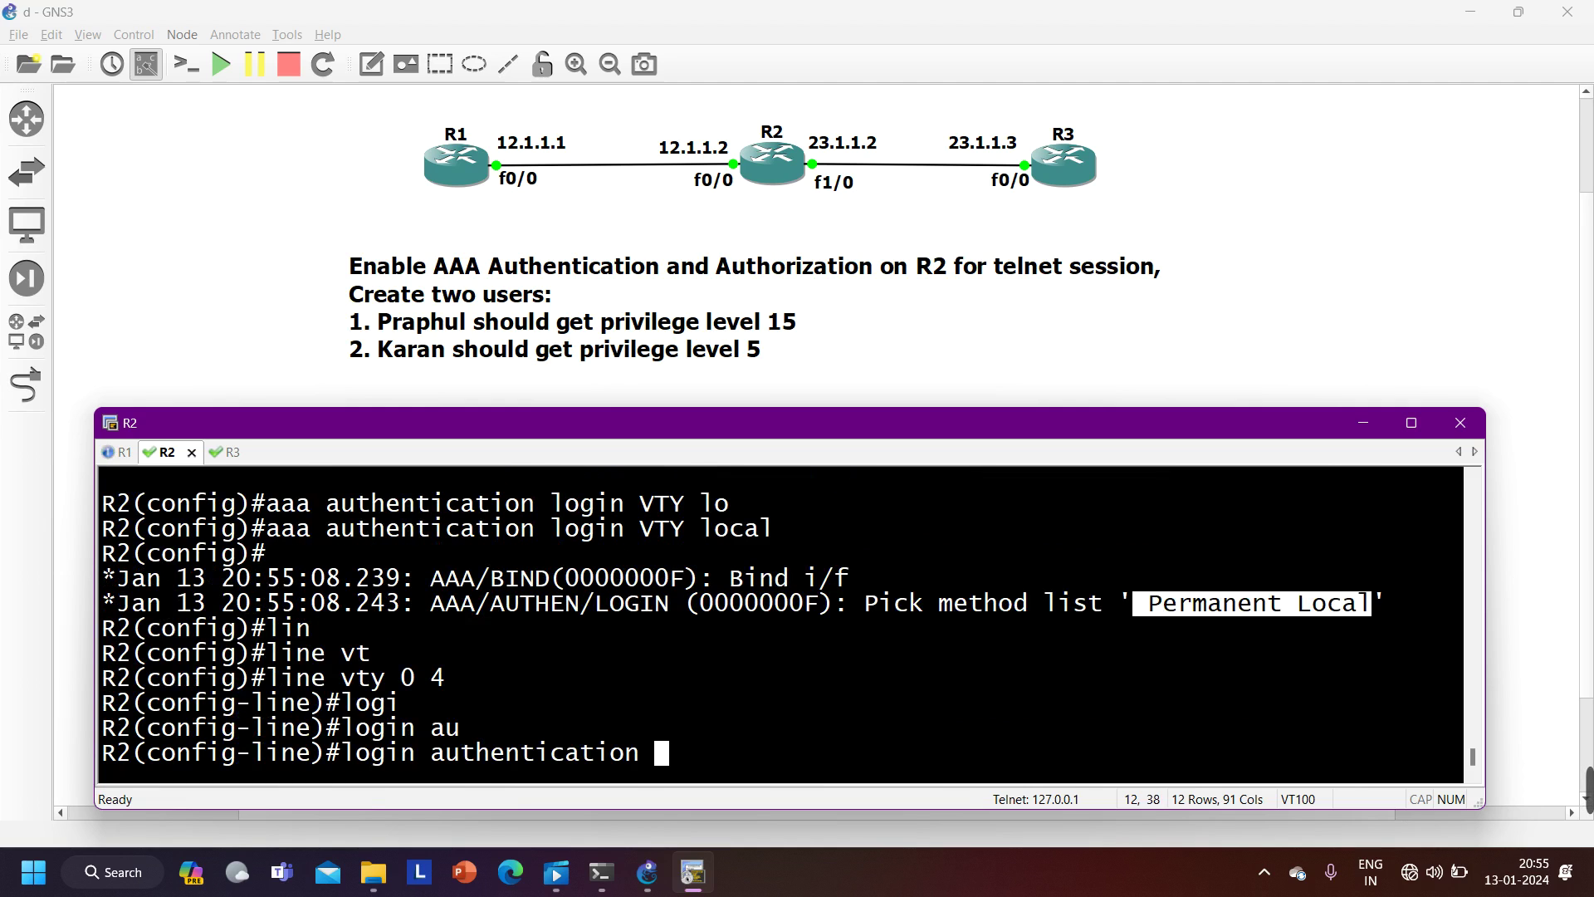
pyautogui.press('capslock')
pyautogui.write('VTY')
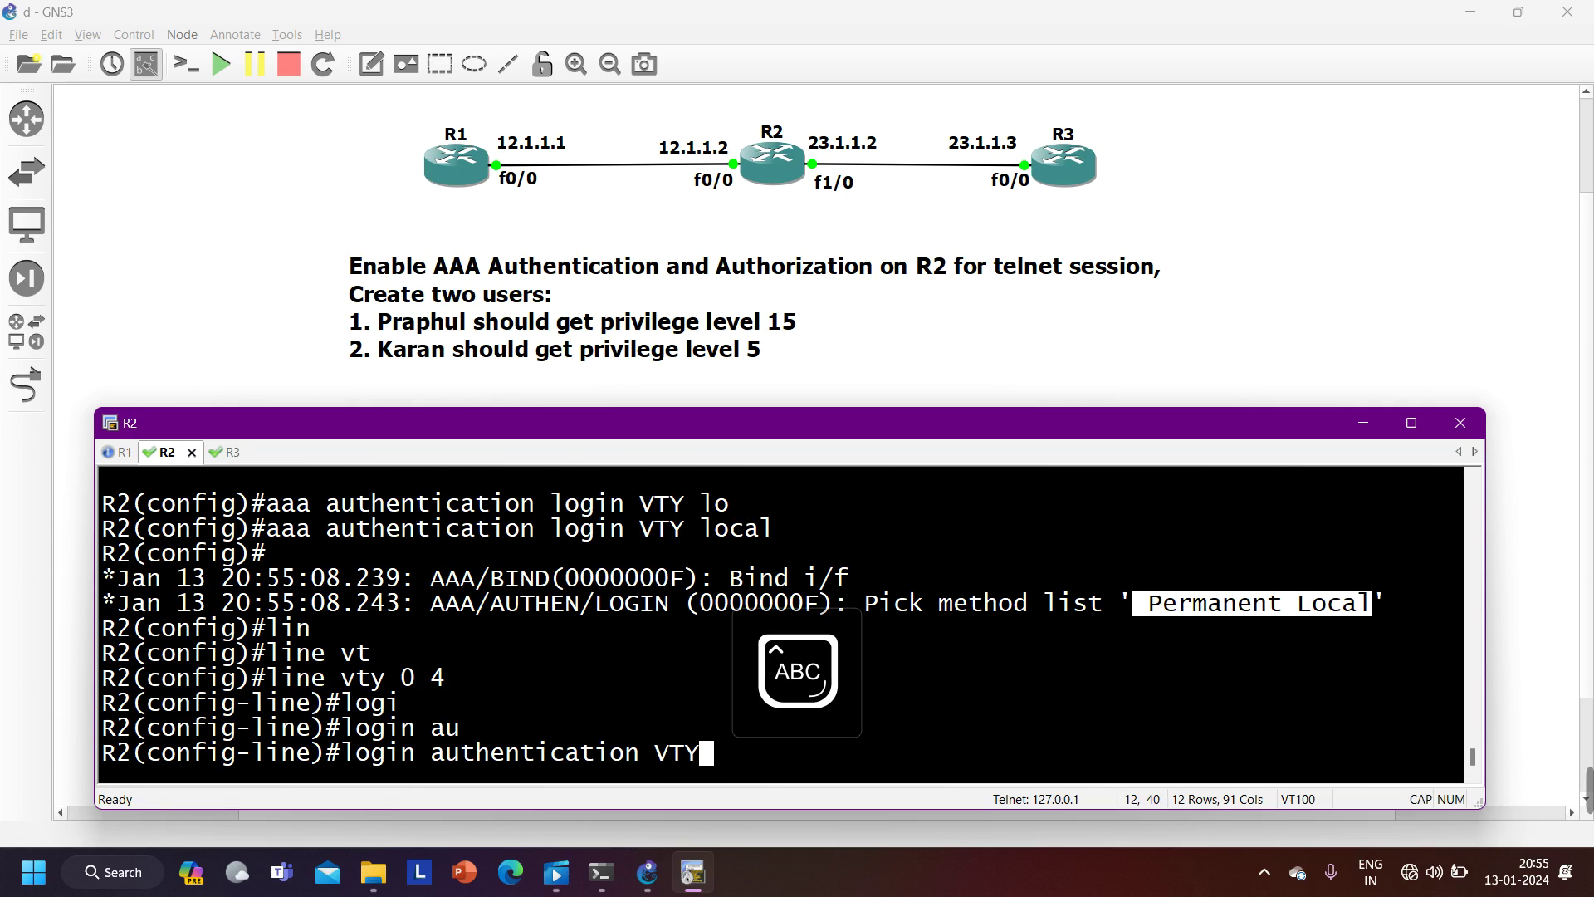
pyautogui.press('Return')
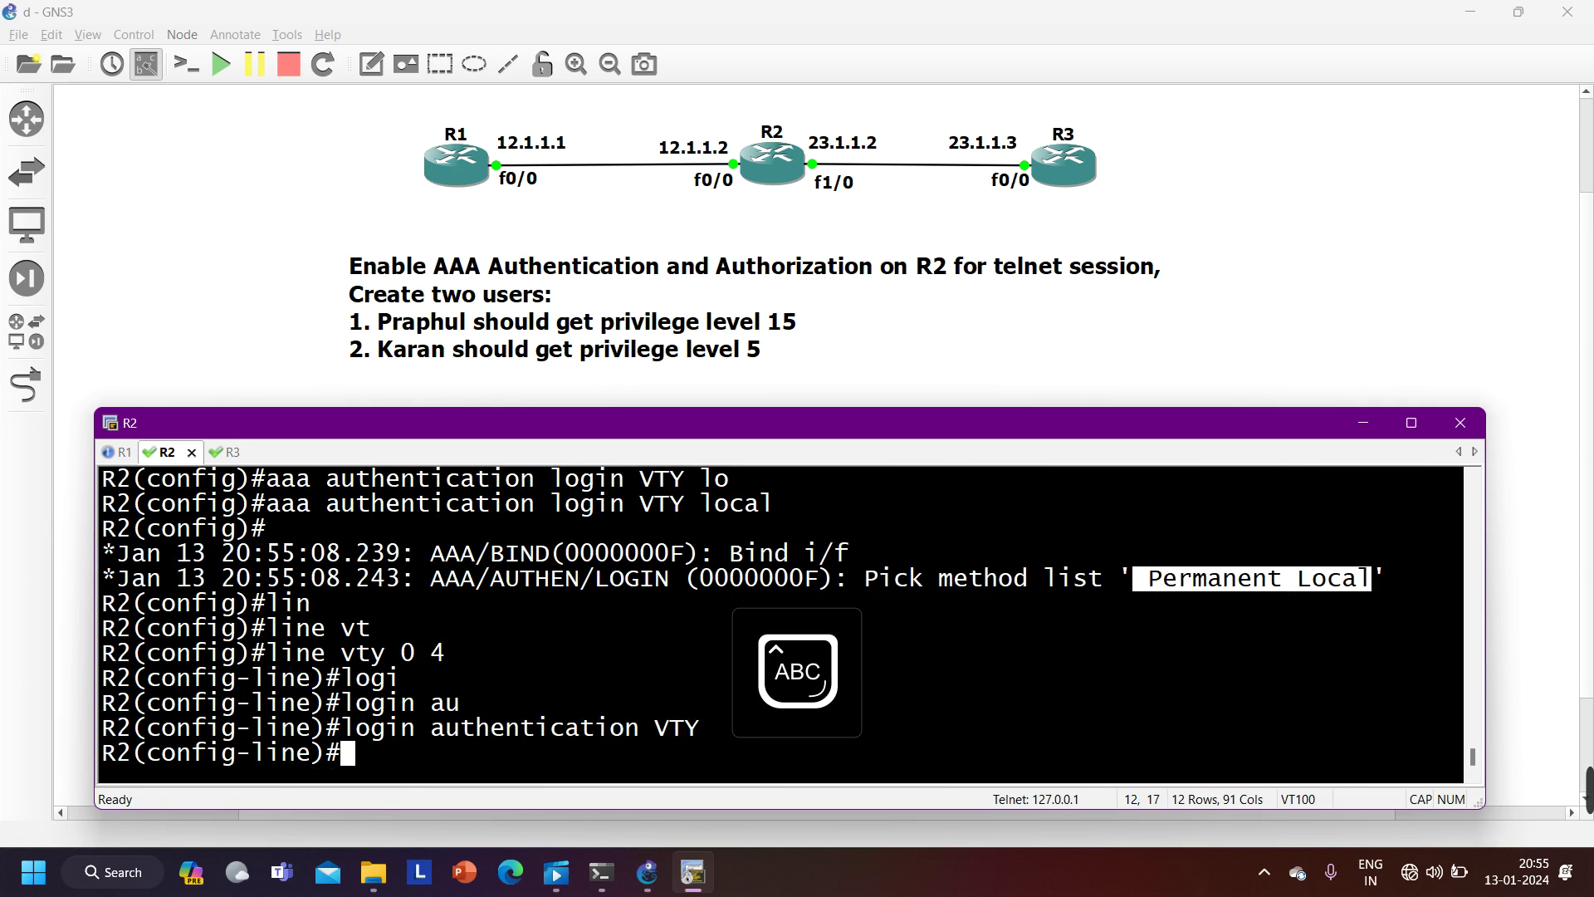
# - Rerun telnet 12.1.1.2 from R1 and confirm R2's debug now picks the VTY method list
pyautogui.click(122, 455)
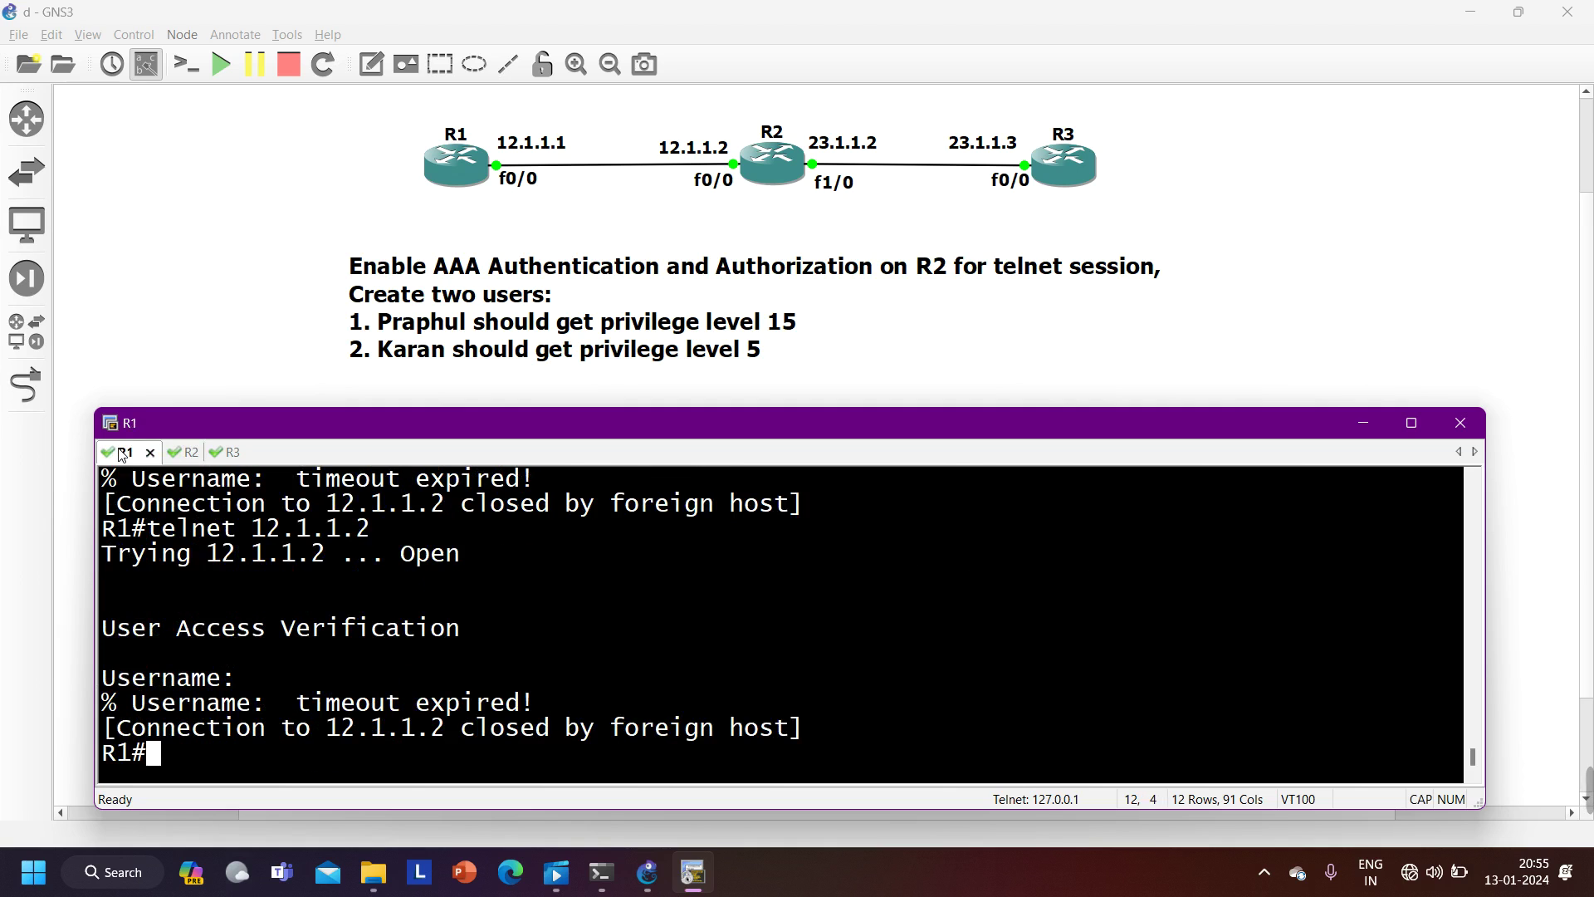
pyautogui.press('Up')
pyautogui.press('Return')
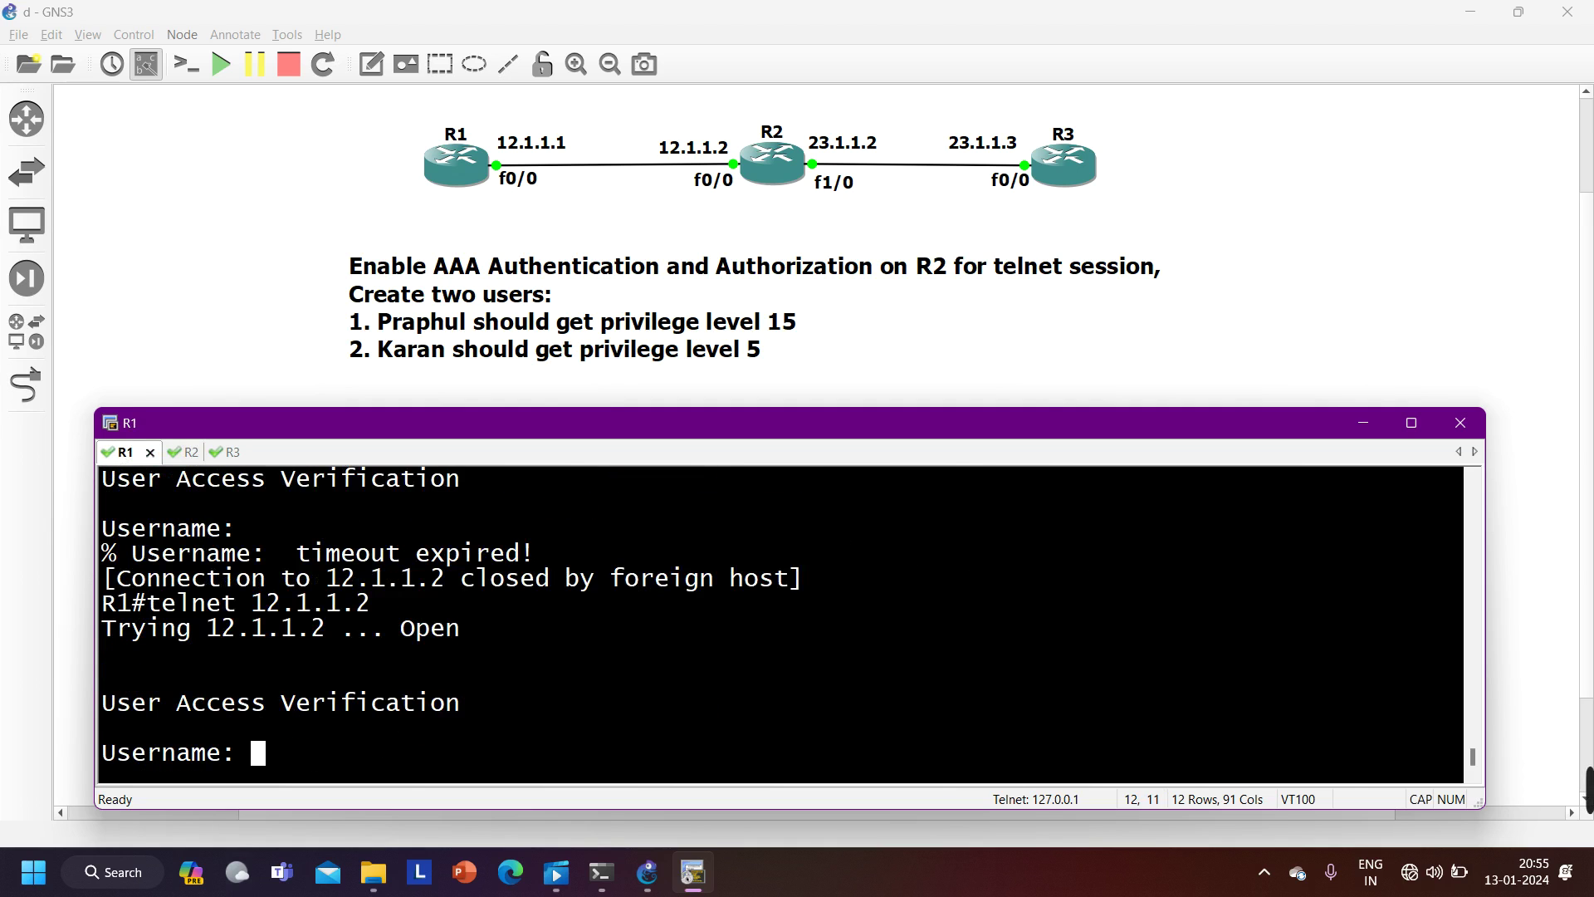
pyautogui.hotkey('ctrl', 'Tab')
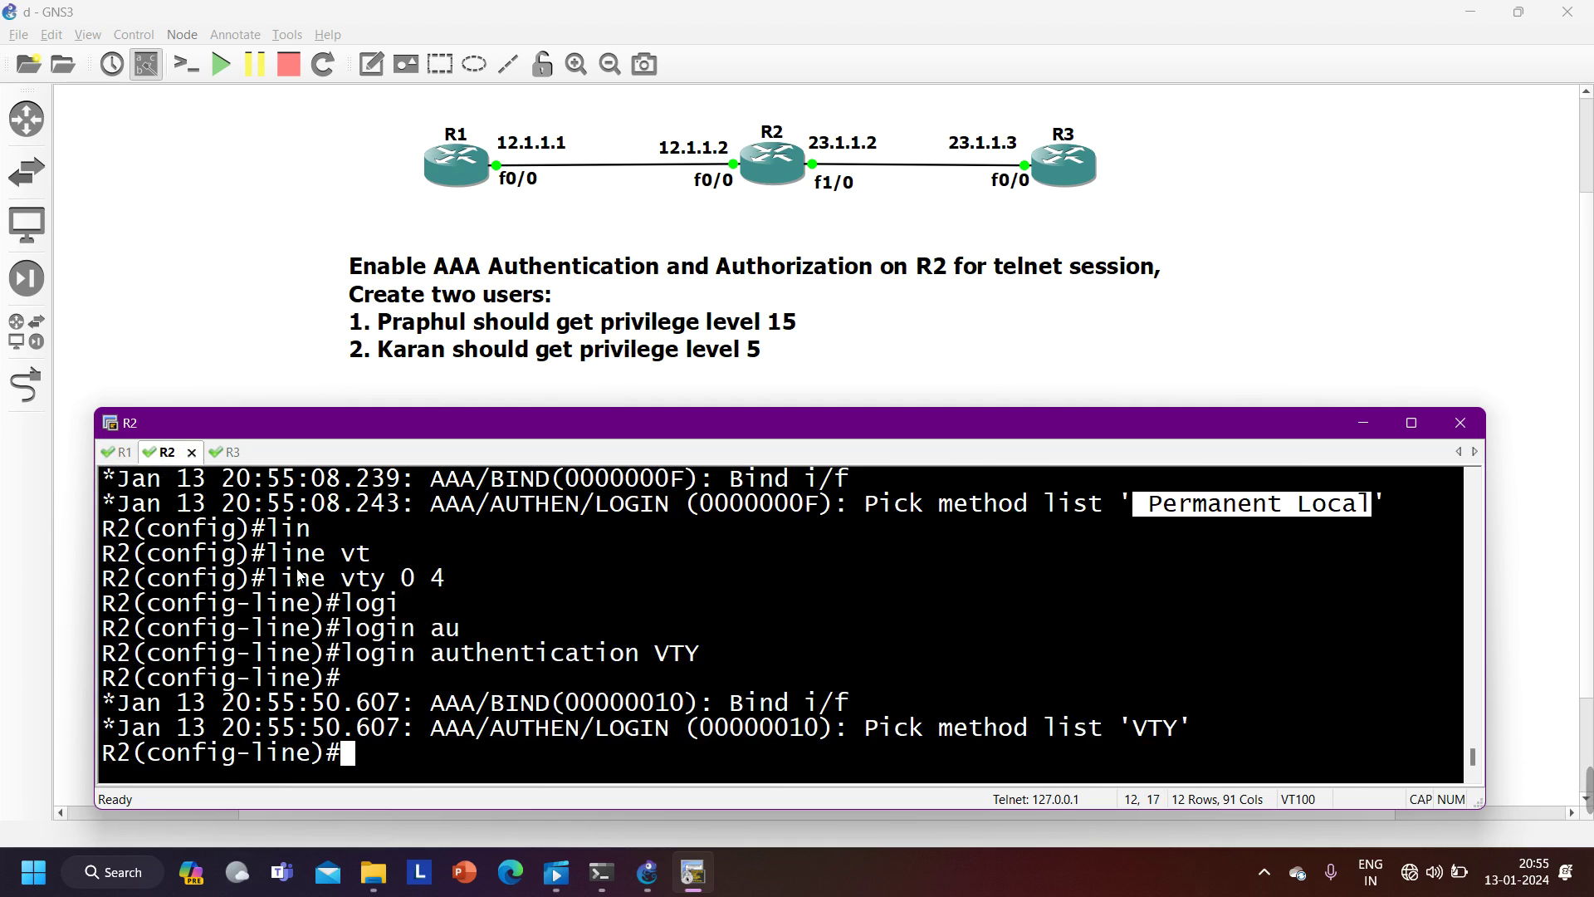
pyautogui.moveTo(415, 729); pyautogui.dragTo(712, 739)
pyautogui.moveTo(864, 729); pyautogui.dragTo(1179, 739)
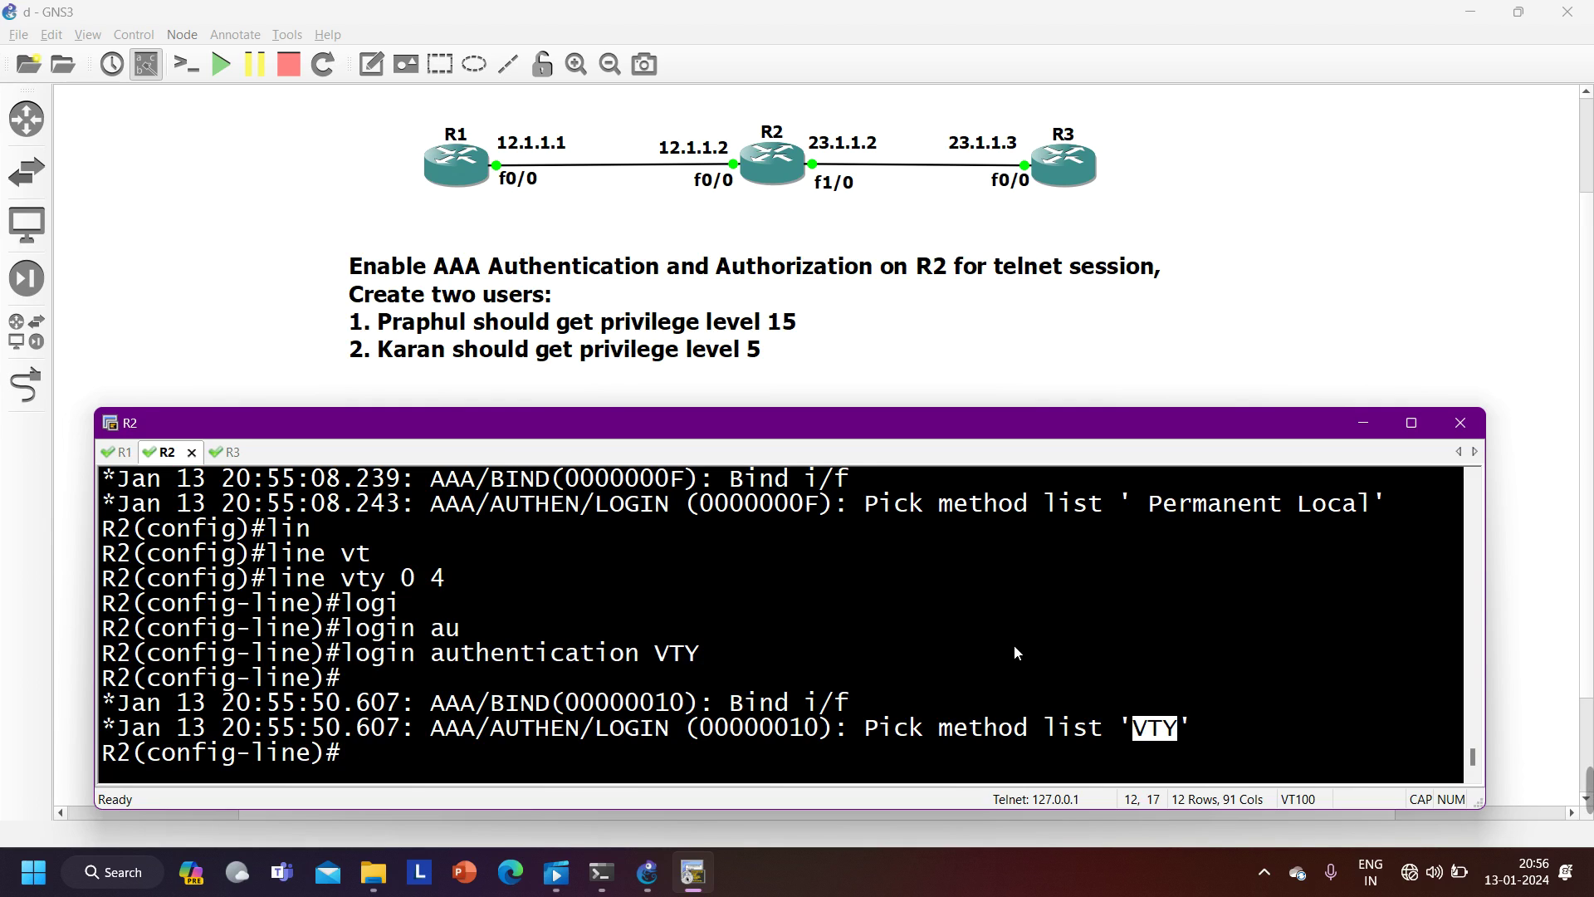
# - Leave line configuration and create the first local user at privilege 15 with its password
pyautogui.write('EXI')
pyautogui.press('Return')
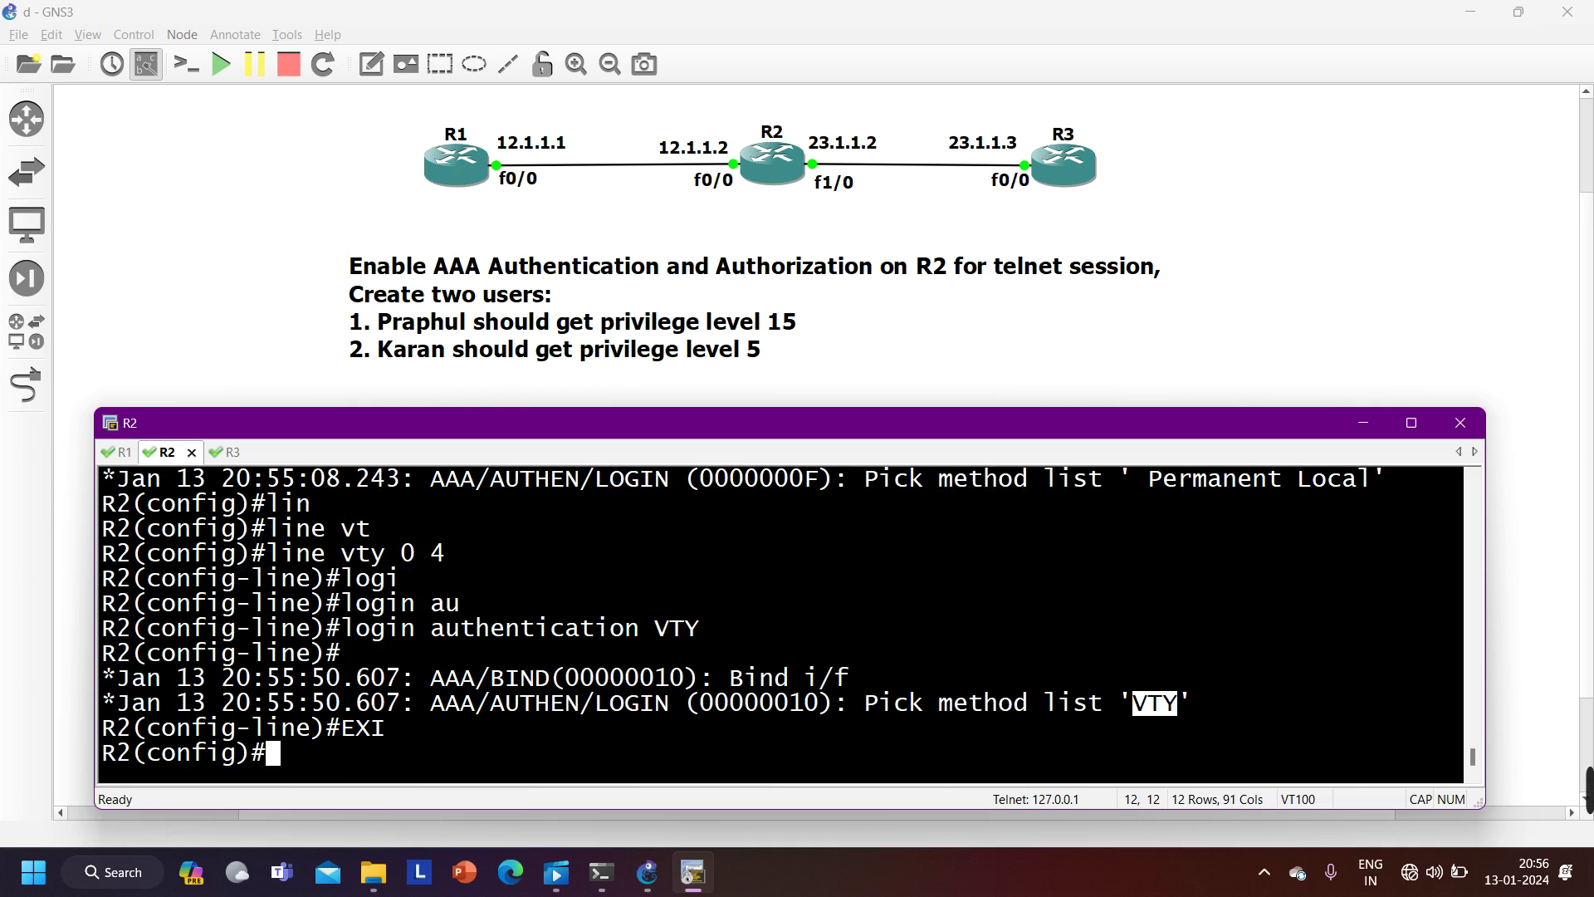
pyautogui.press('Return')
pyautogui.press('capslock')
pyautogui.write('use')
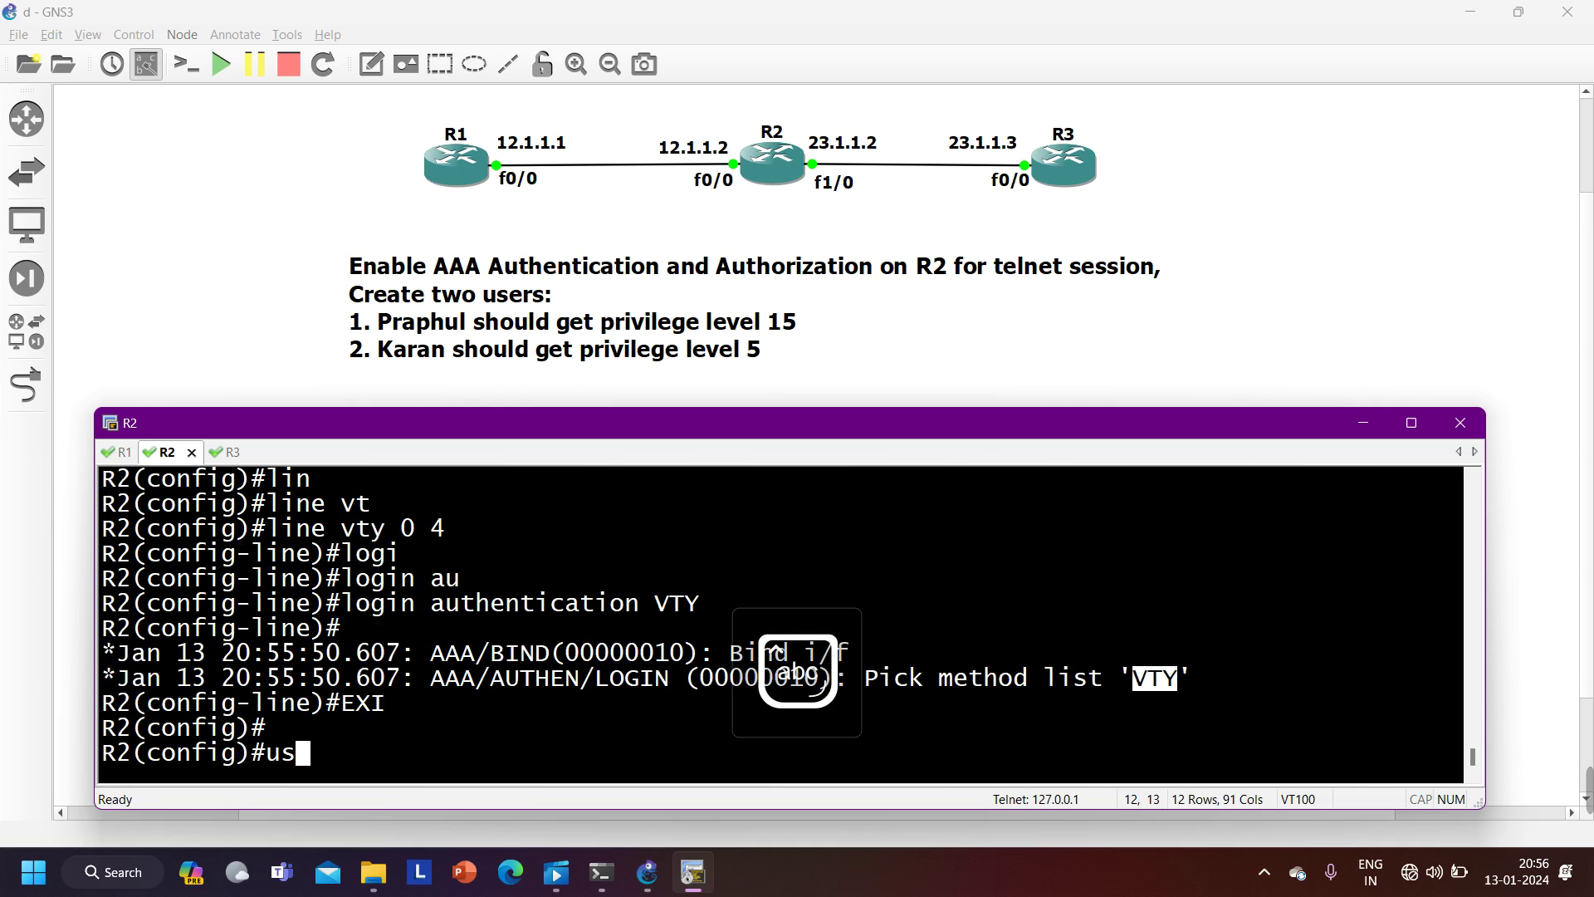
pyautogui.press('Tab')
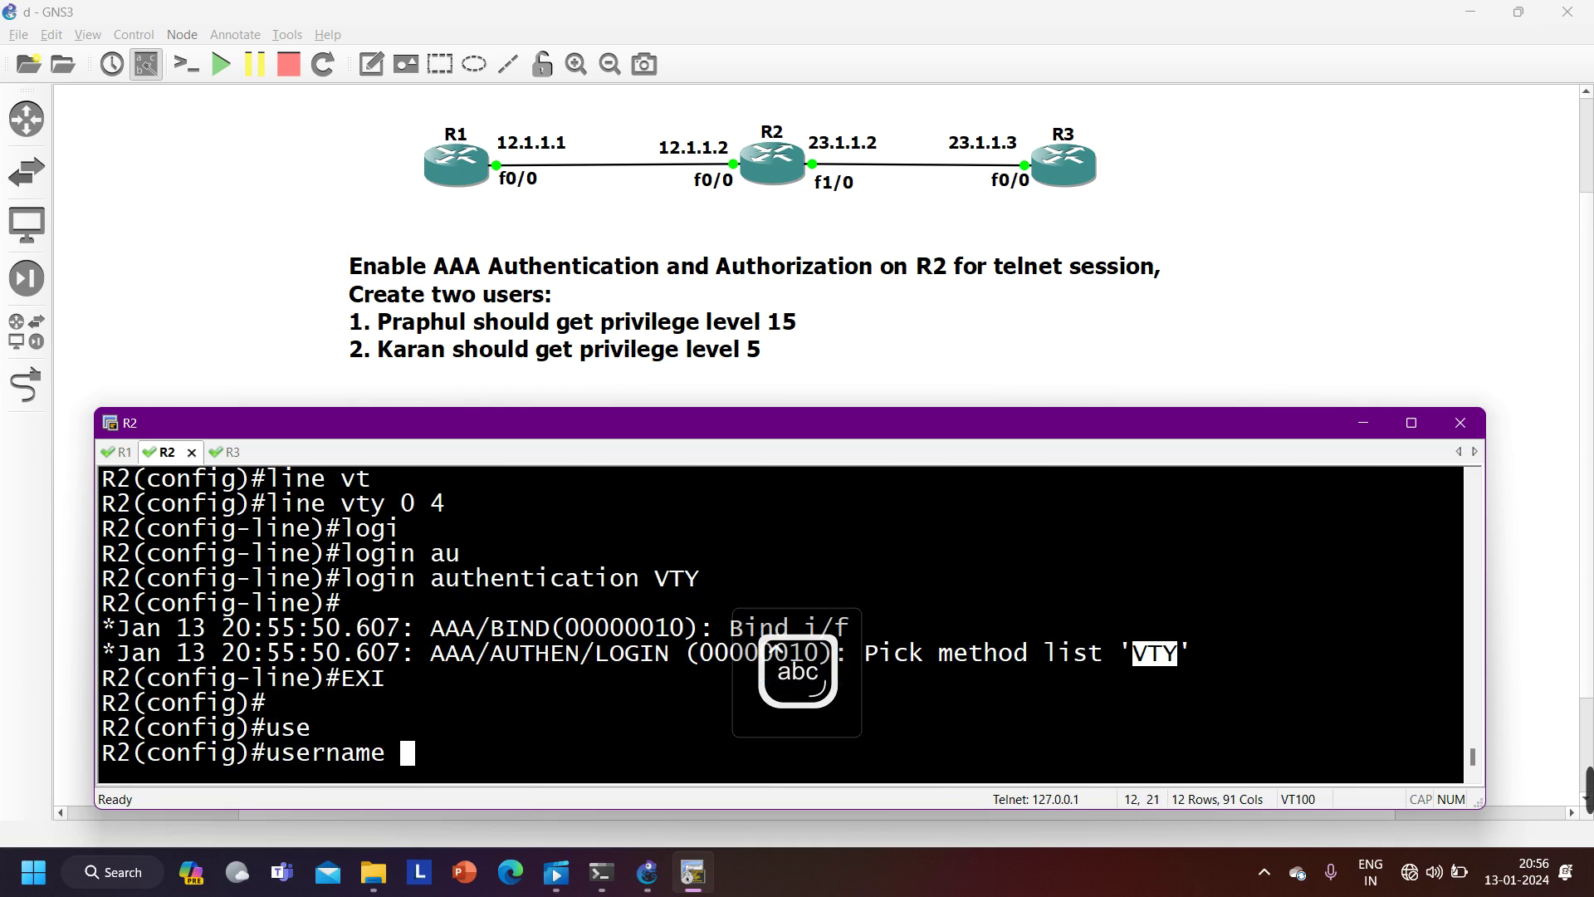
pyautogui.write('prap')
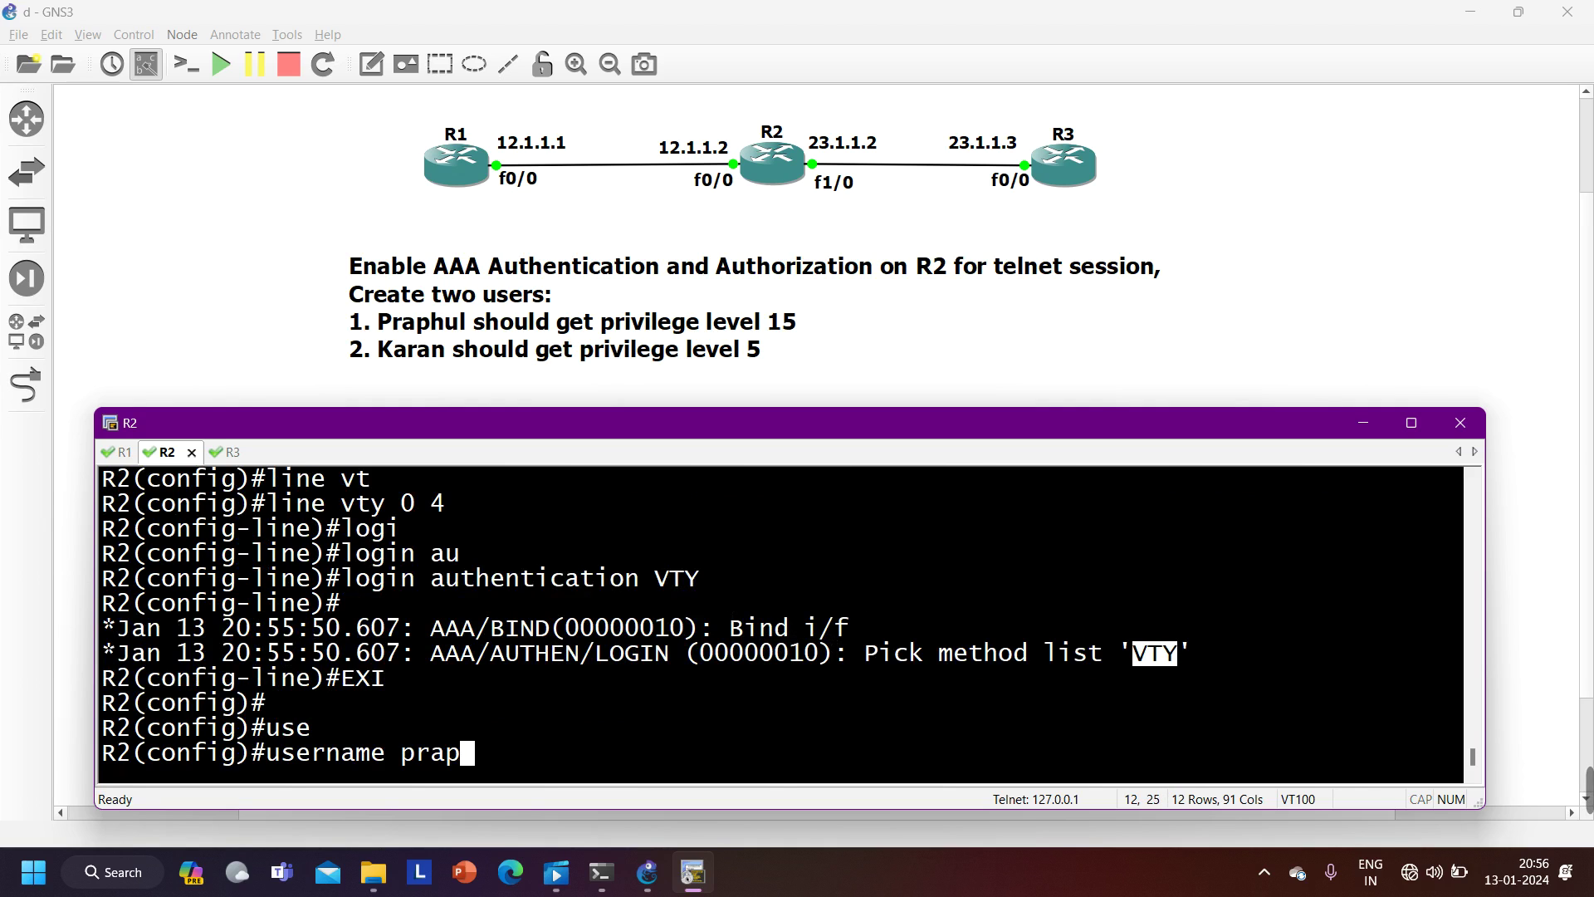
pyautogui.write('hul pri')
pyautogui.press('Tab')
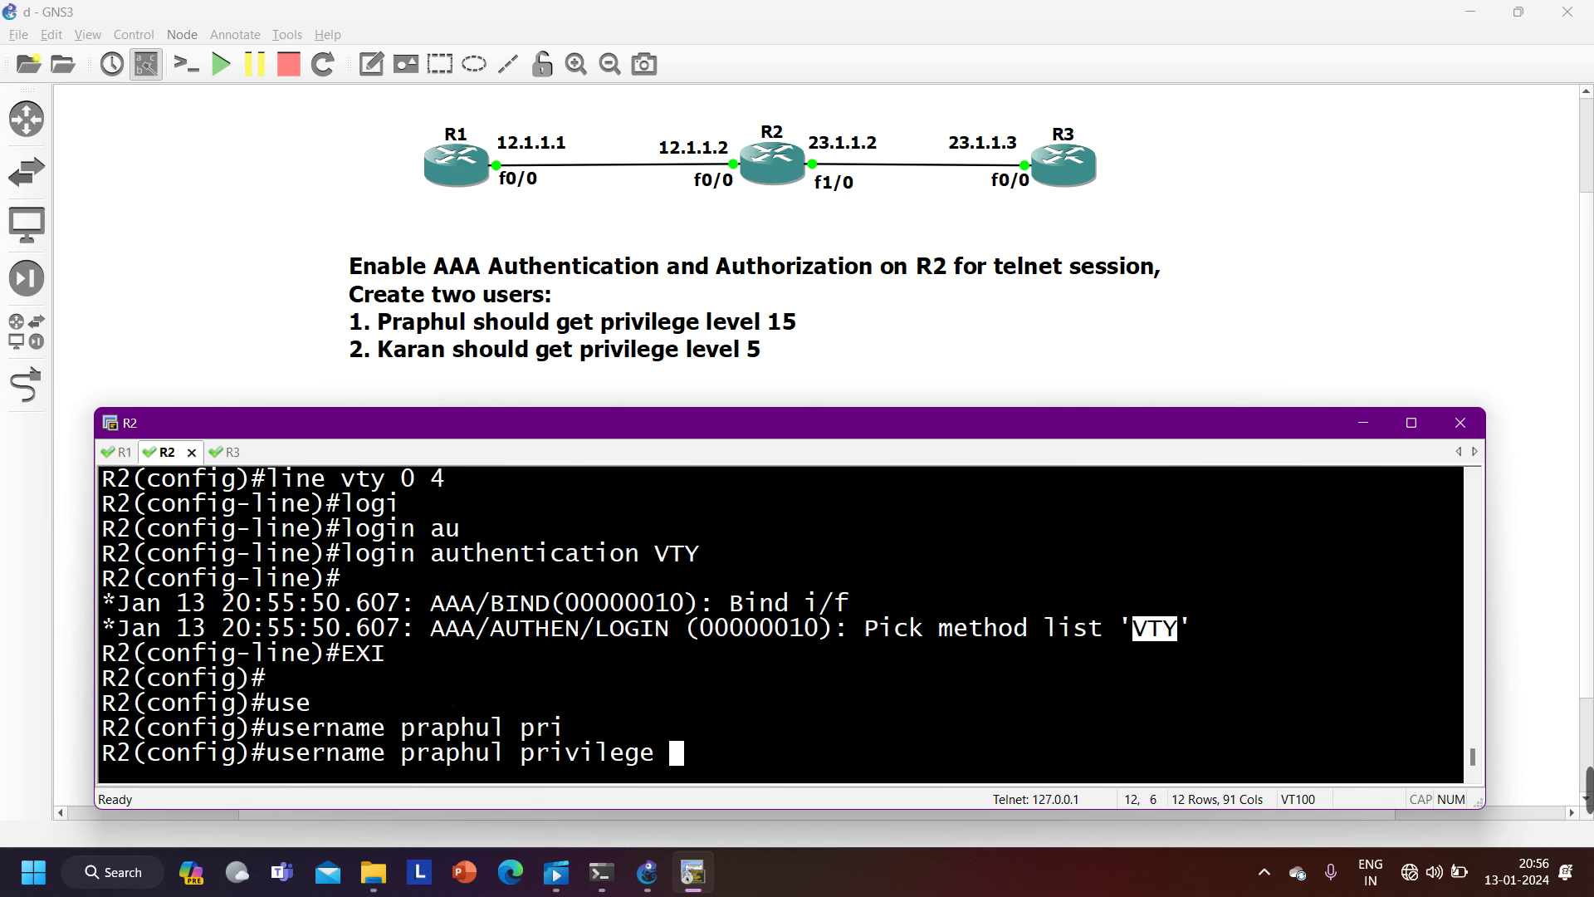
pyautogui.write('15 pas')
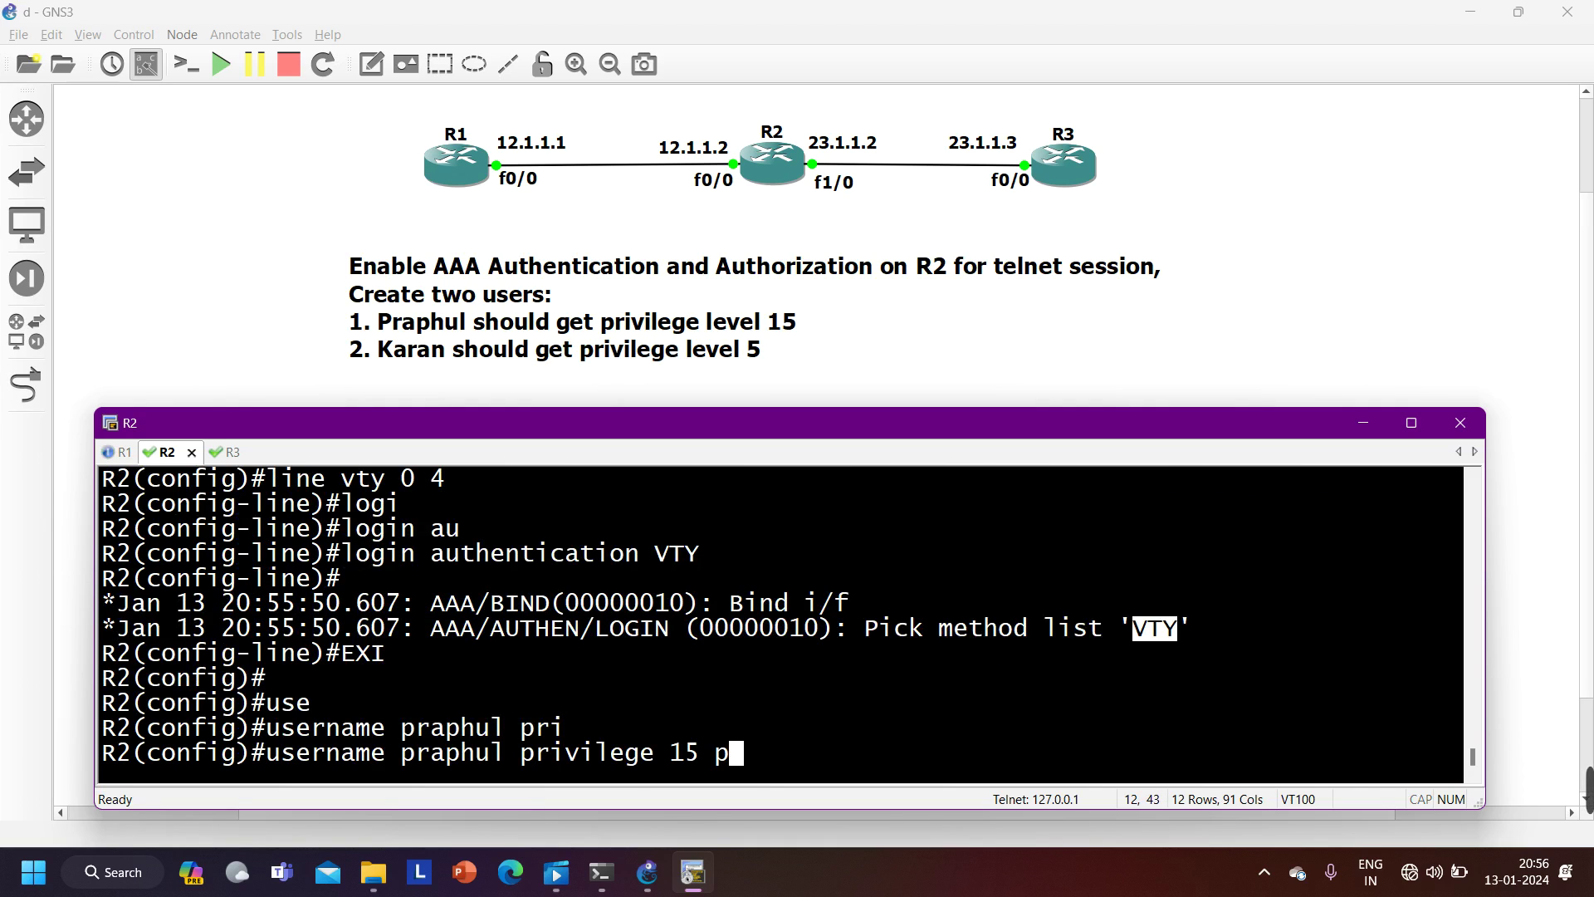
pyautogui.press('Tab')
pyautogui.write('cisco123')
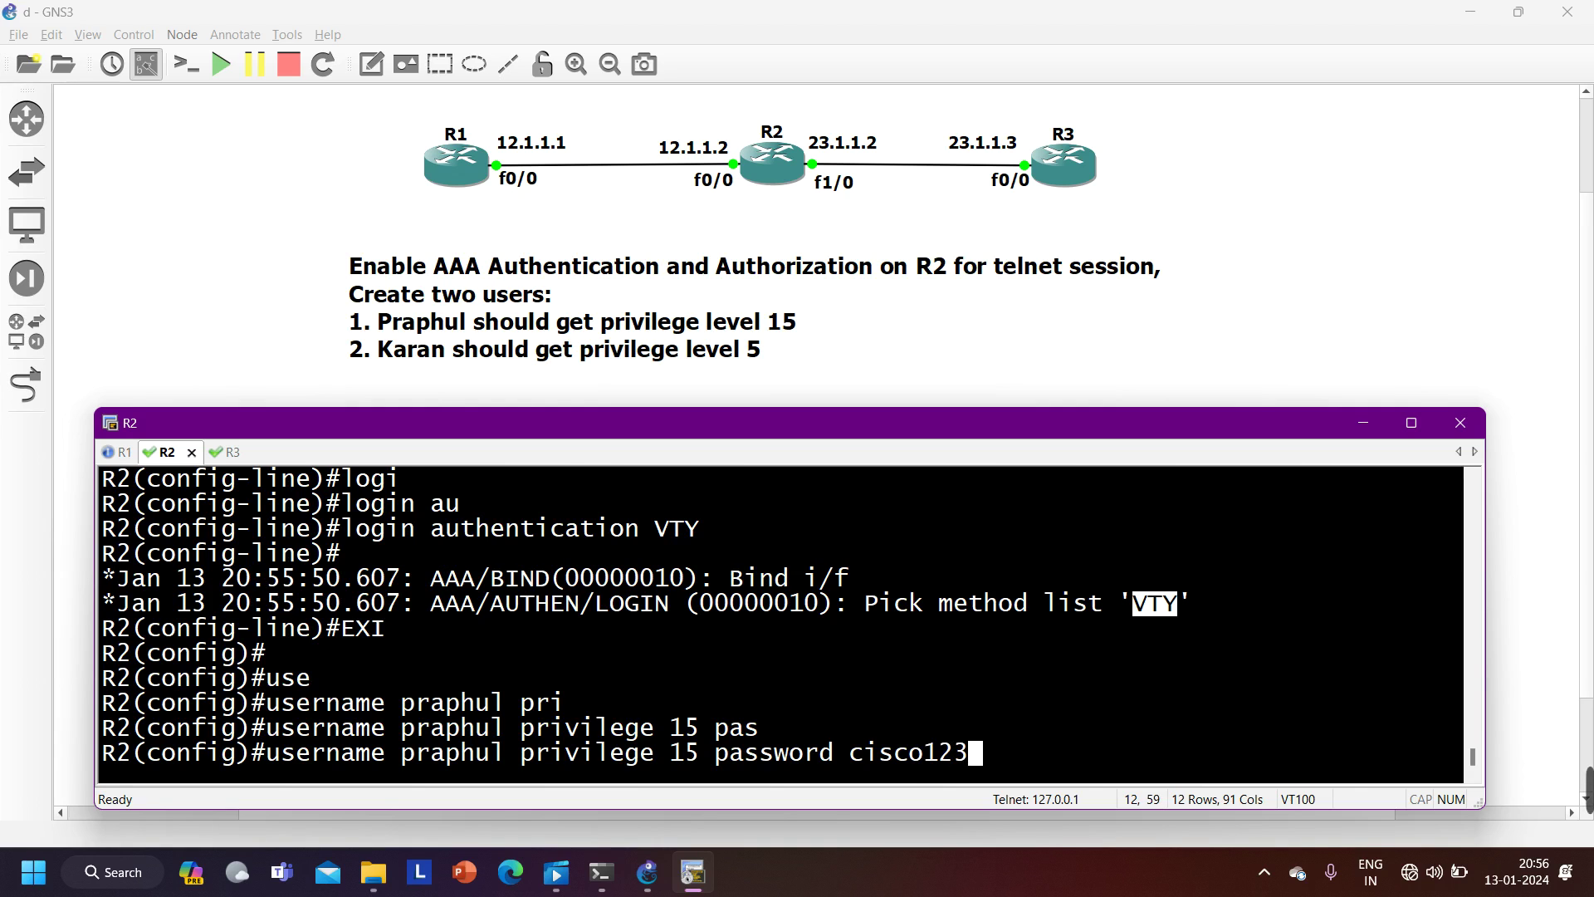
pyautogui.press('Return')
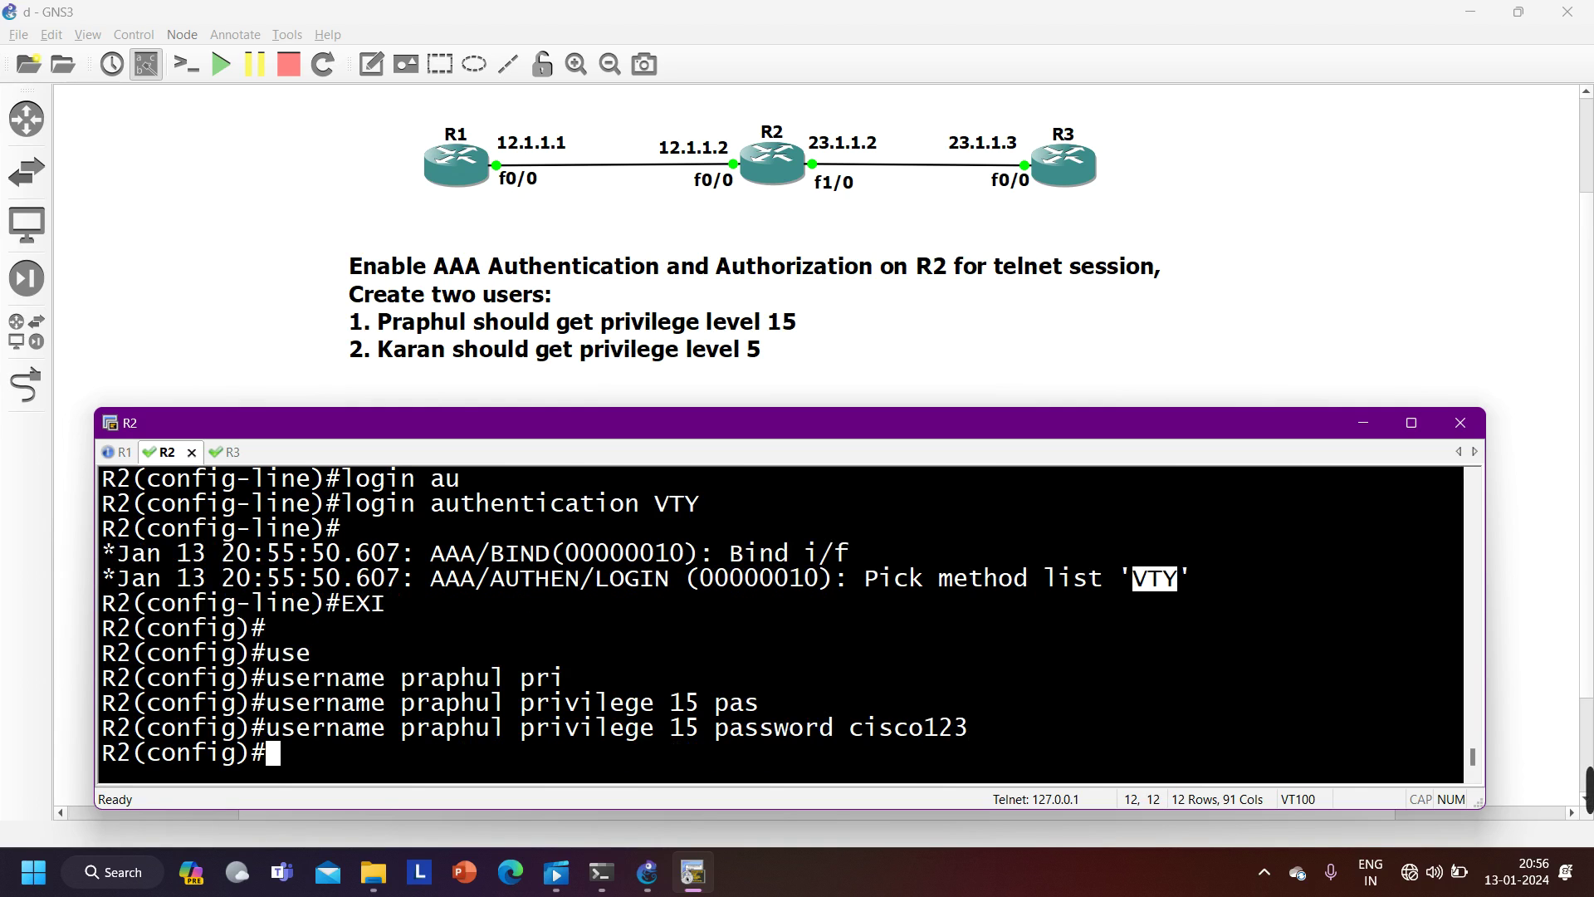
# - Create the second local user at privilege 5 with its password, then show R1's console
pyautogui.write('use')
pyautogui.press('Tab')
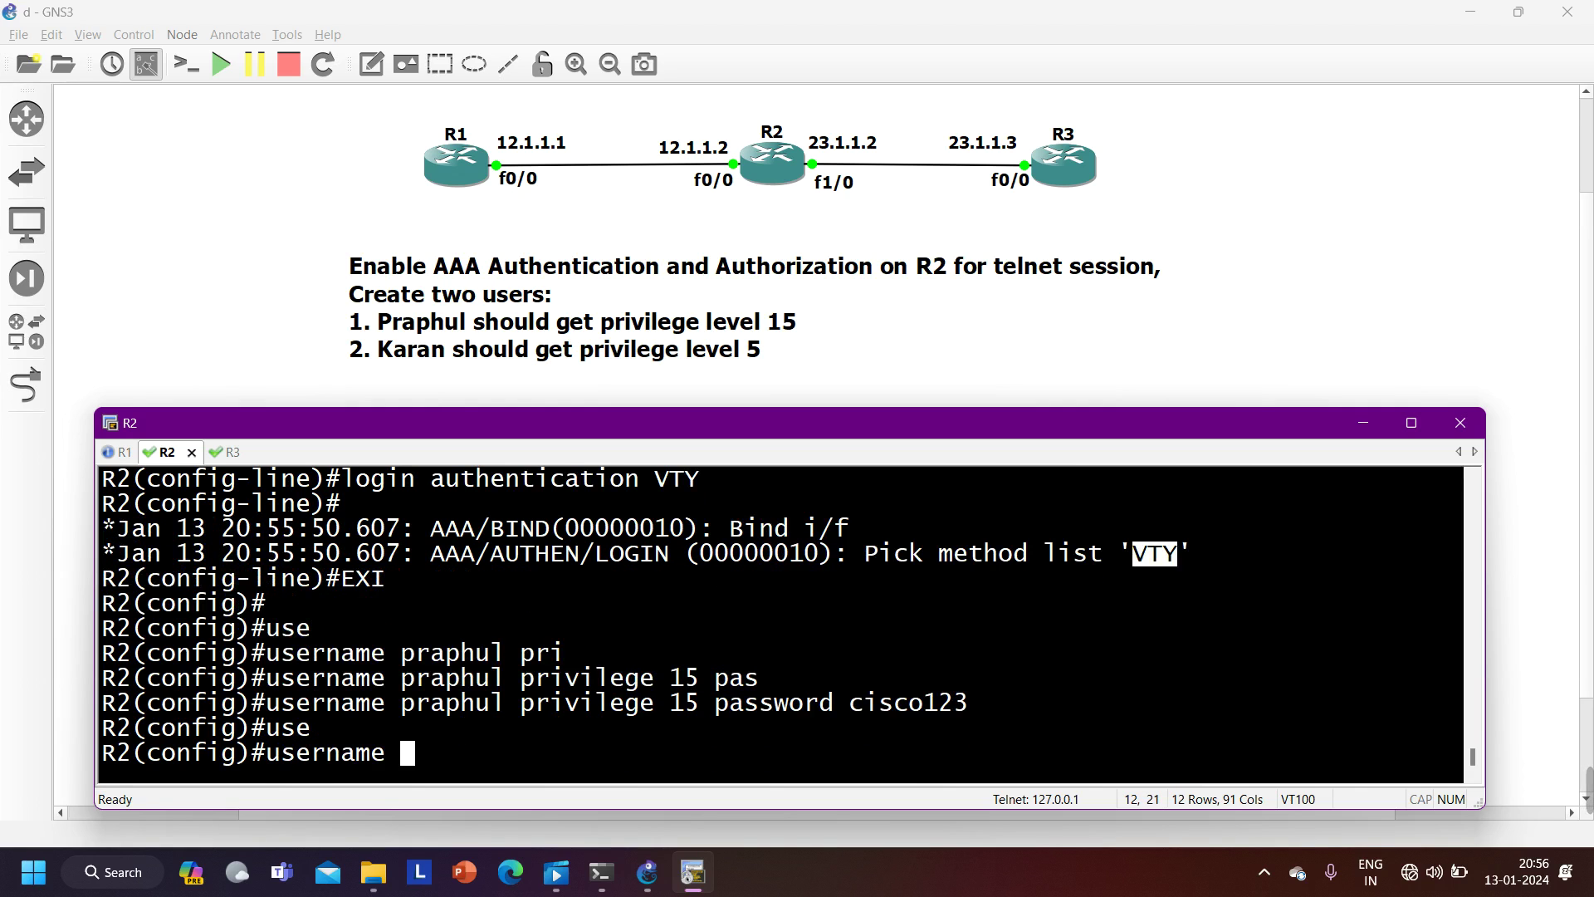
pyautogui.write('karan p')
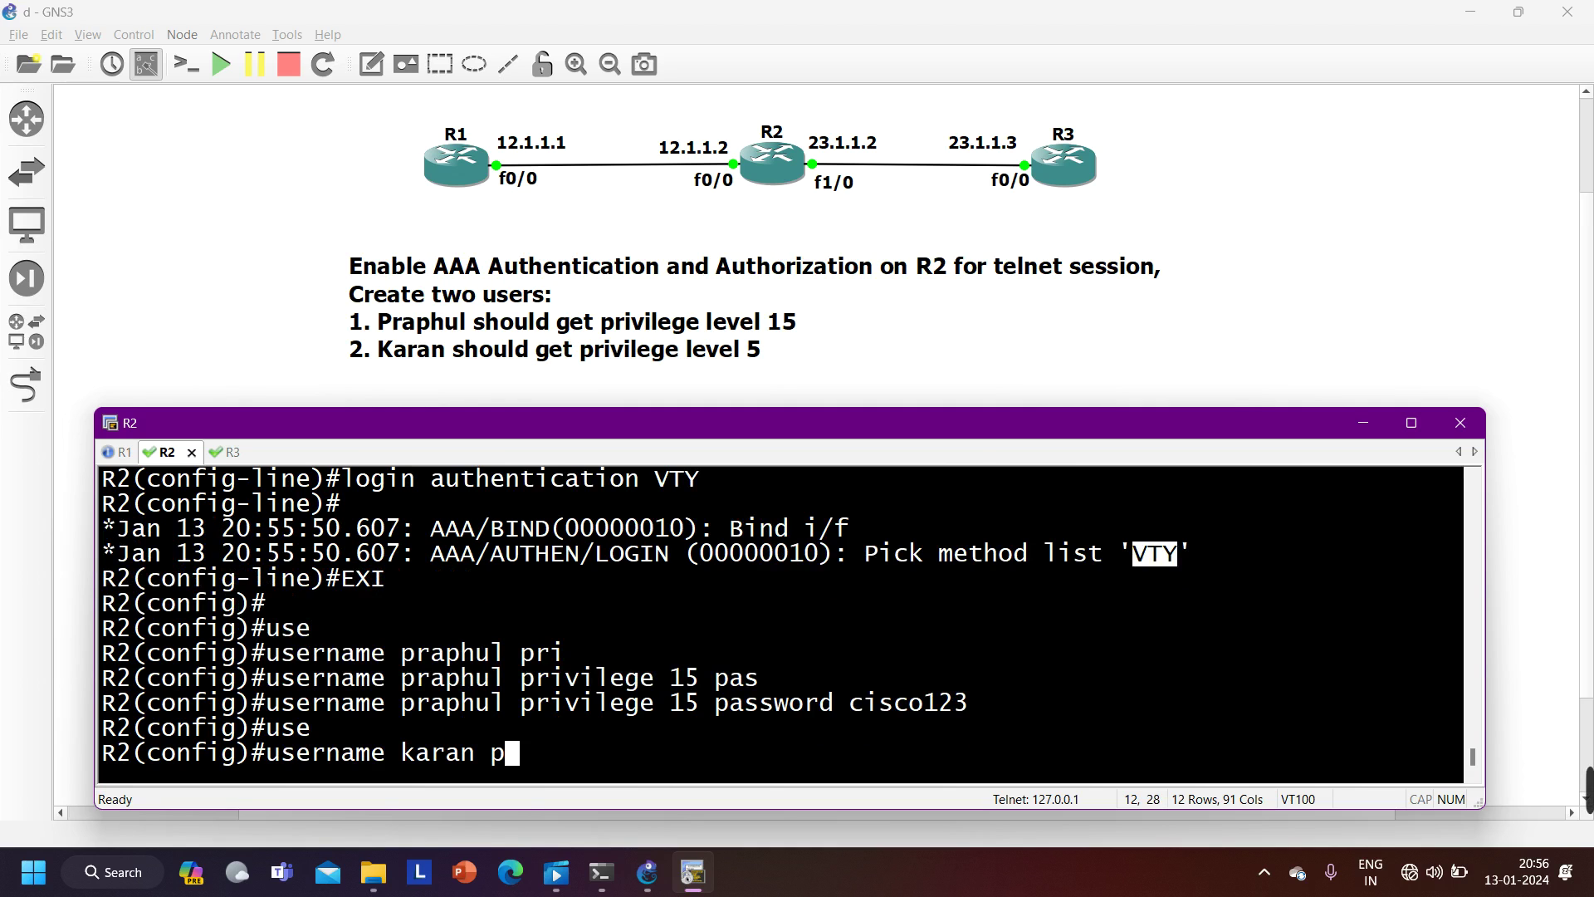
pyautogui.write('ri')
pyautogui.press('Tab')
pyautogui.write('5 pas')
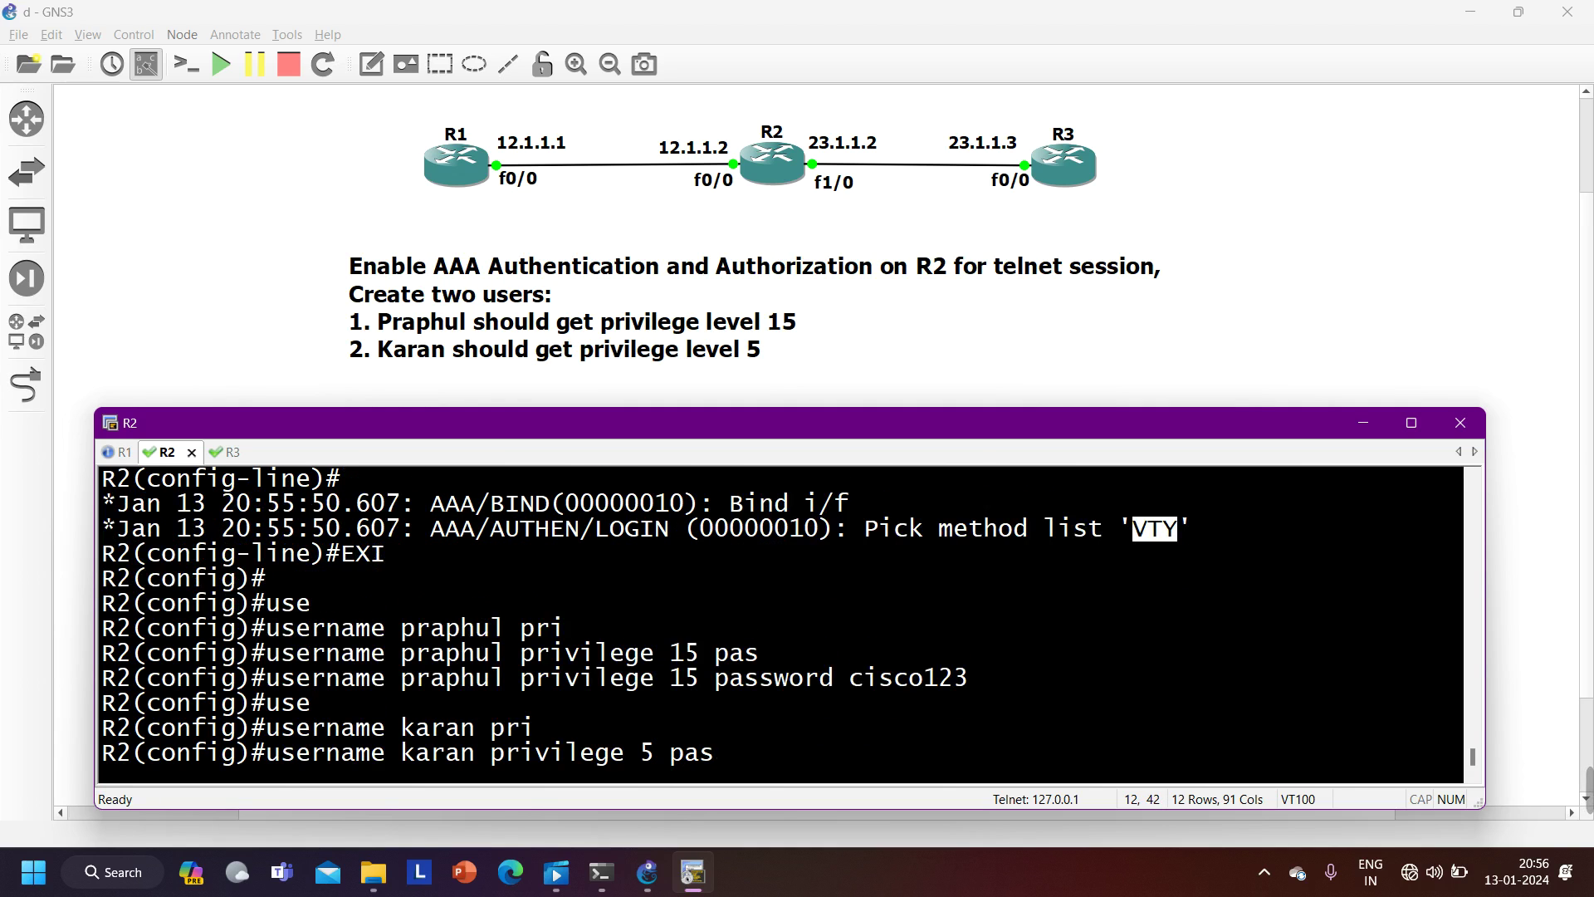
pyautogui.press('Tab')
pyautogui.write('c')
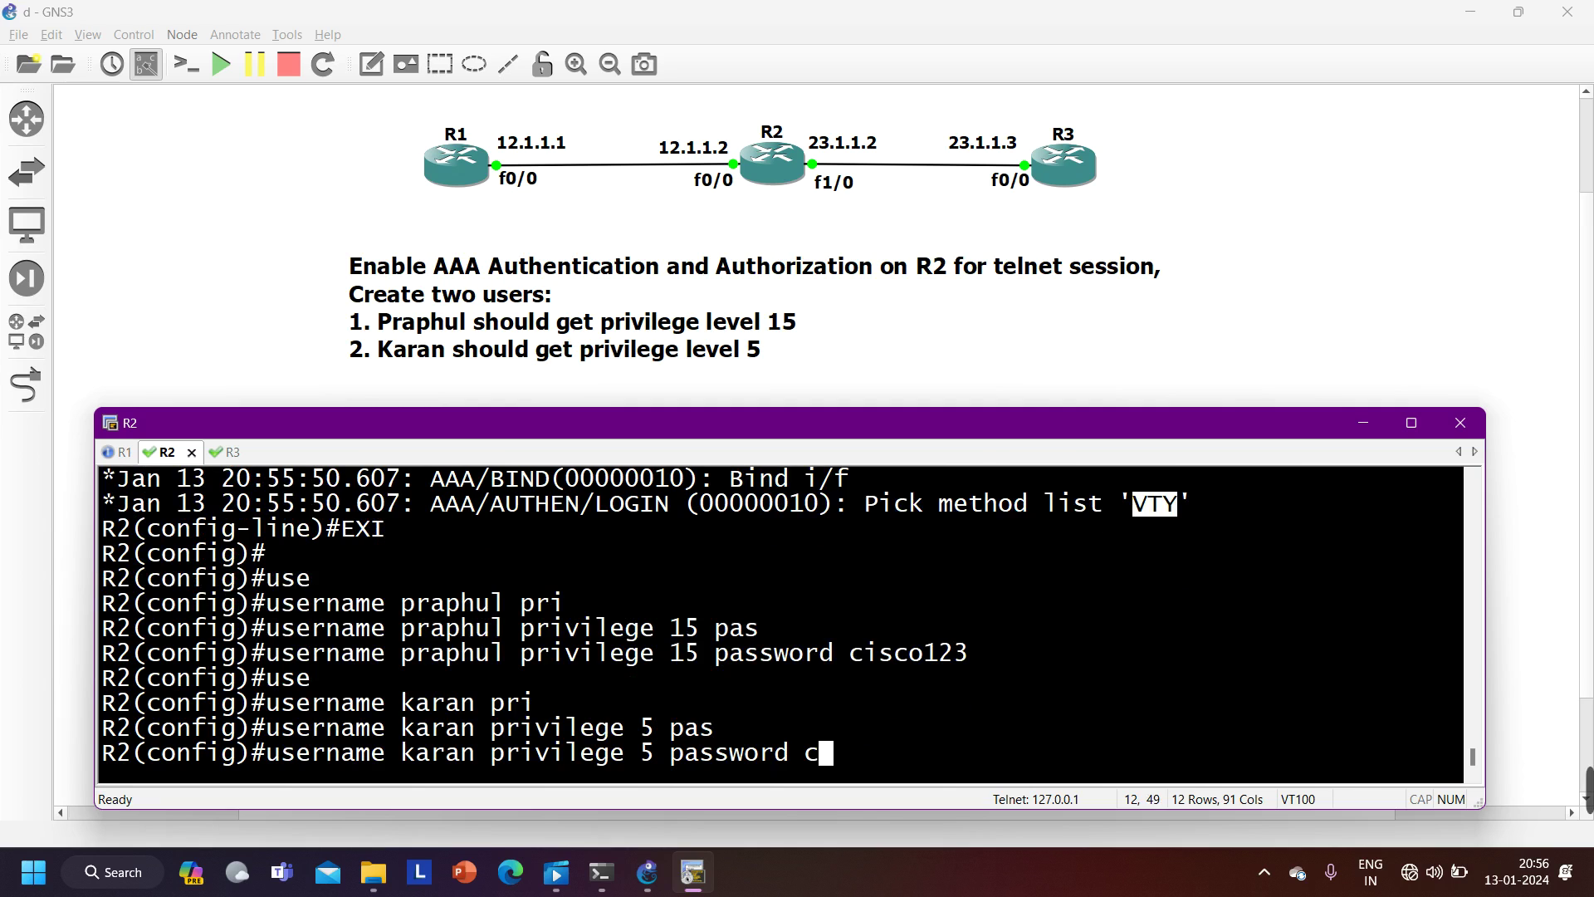
pyautogui.write('cna123')
pyautogui.press('Return')
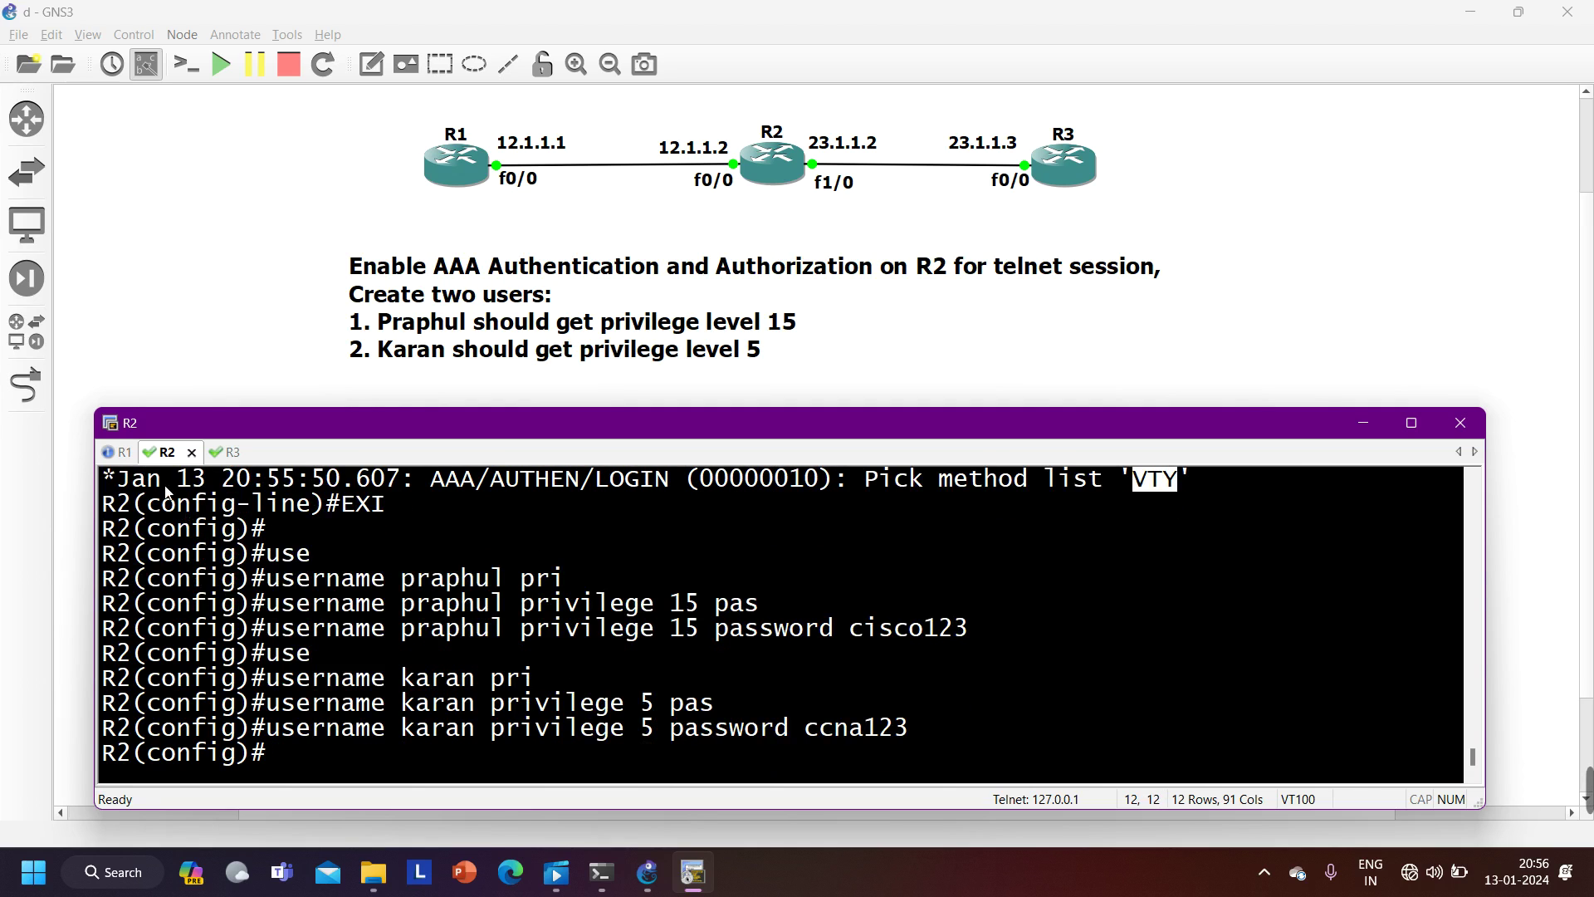
pyautogui.click(123, 454)
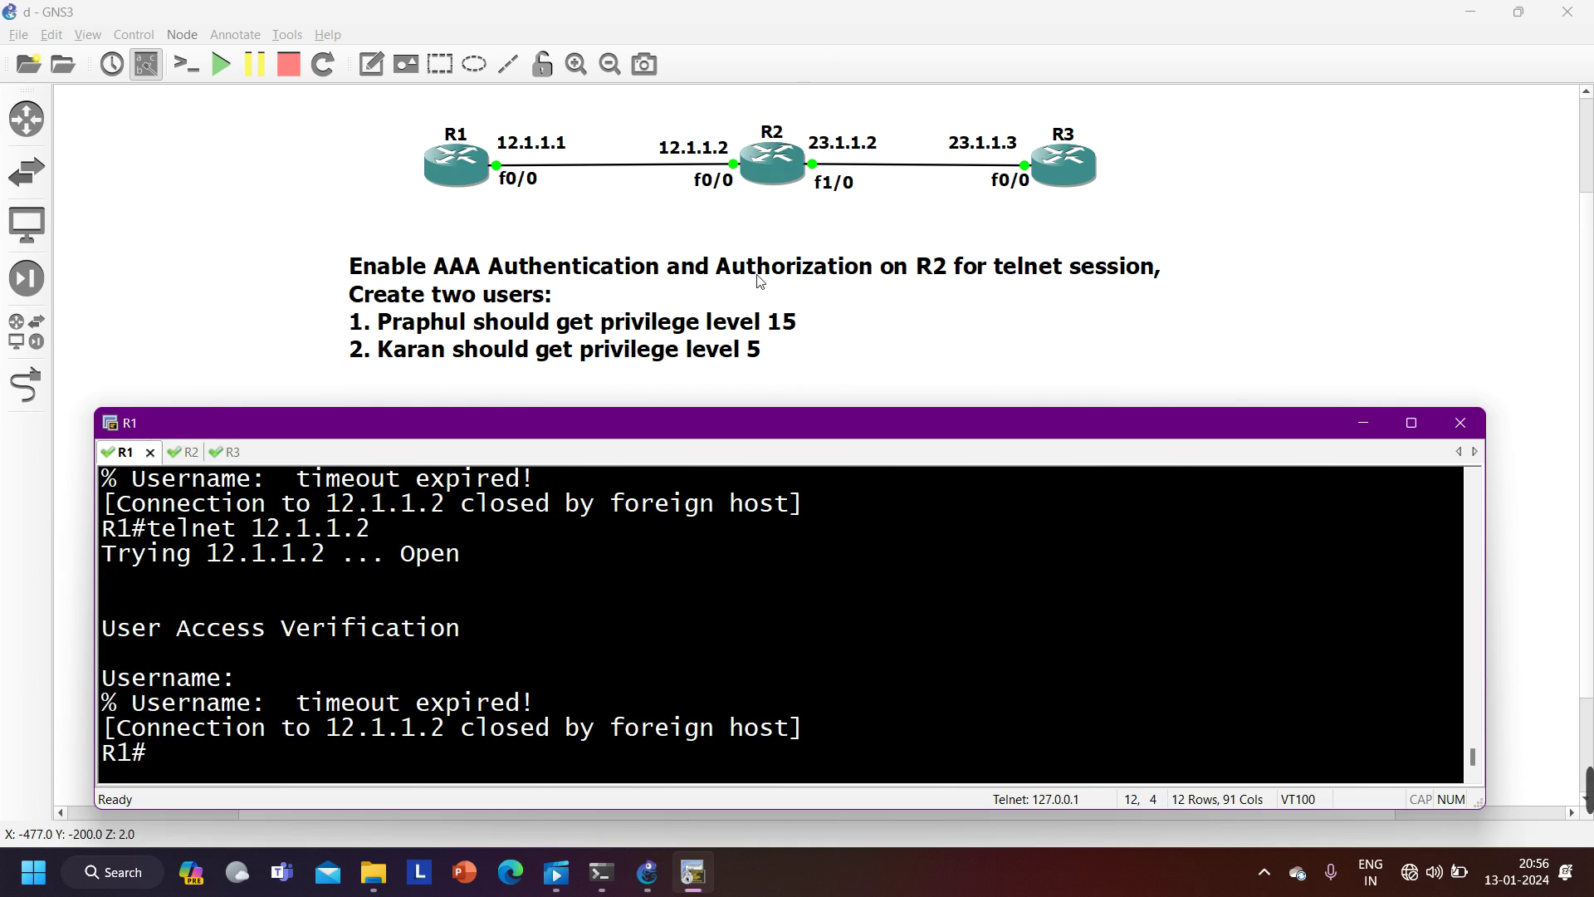
# - Rerun telnet 12.1.1.2 from R1 and note the VTY method list in R2's debug
pyautogui.press('Up')
pyautogui.press('Return')
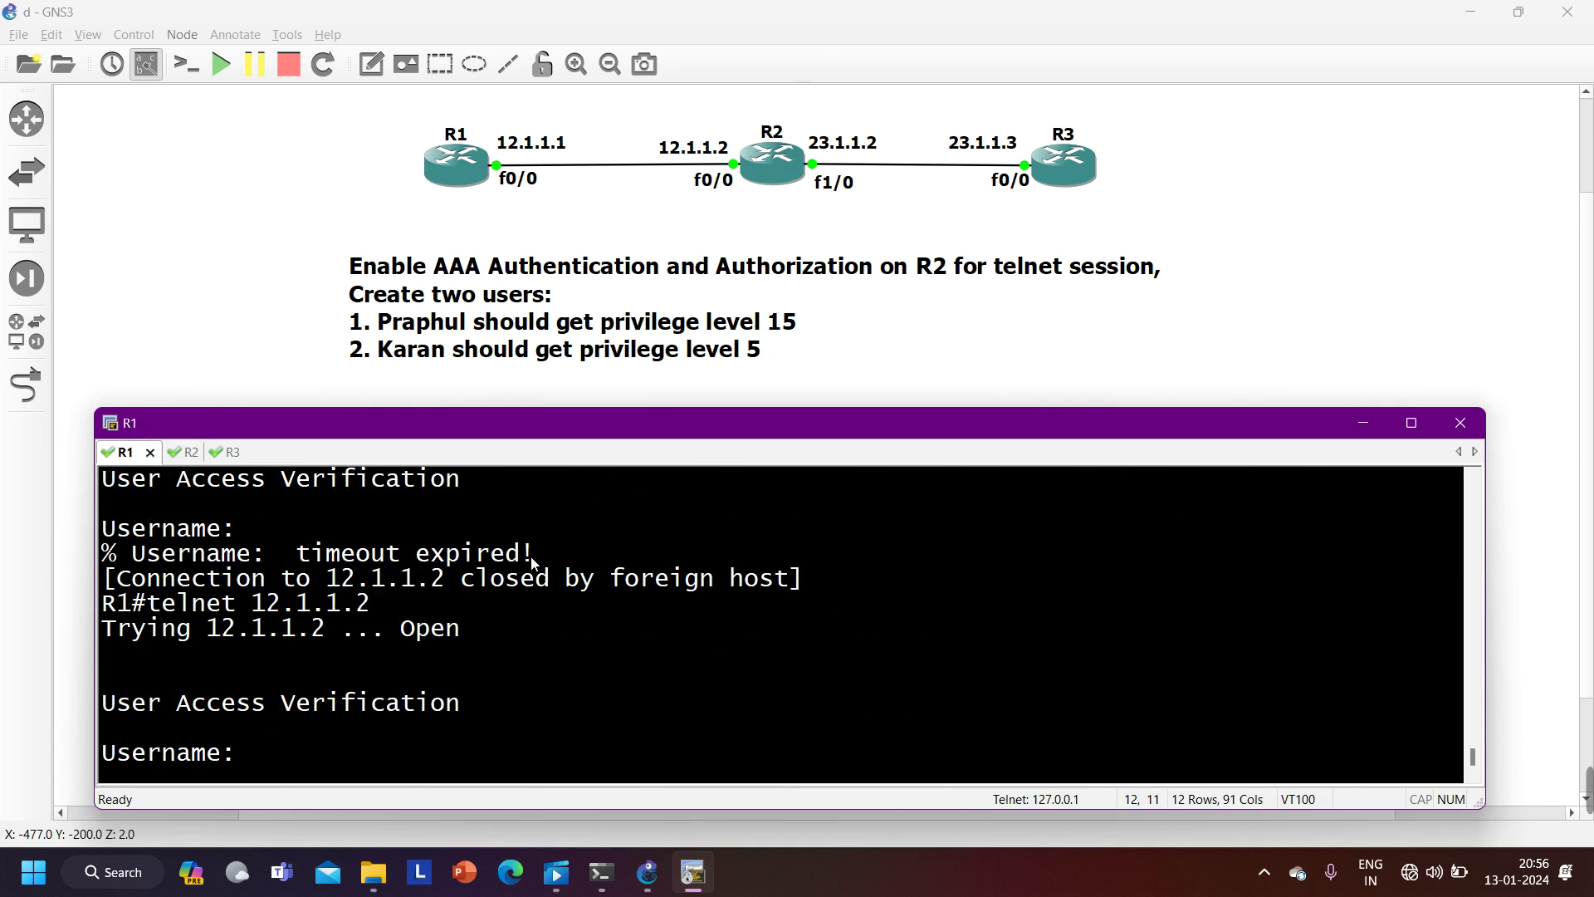
pyautogui.click(186, 454)
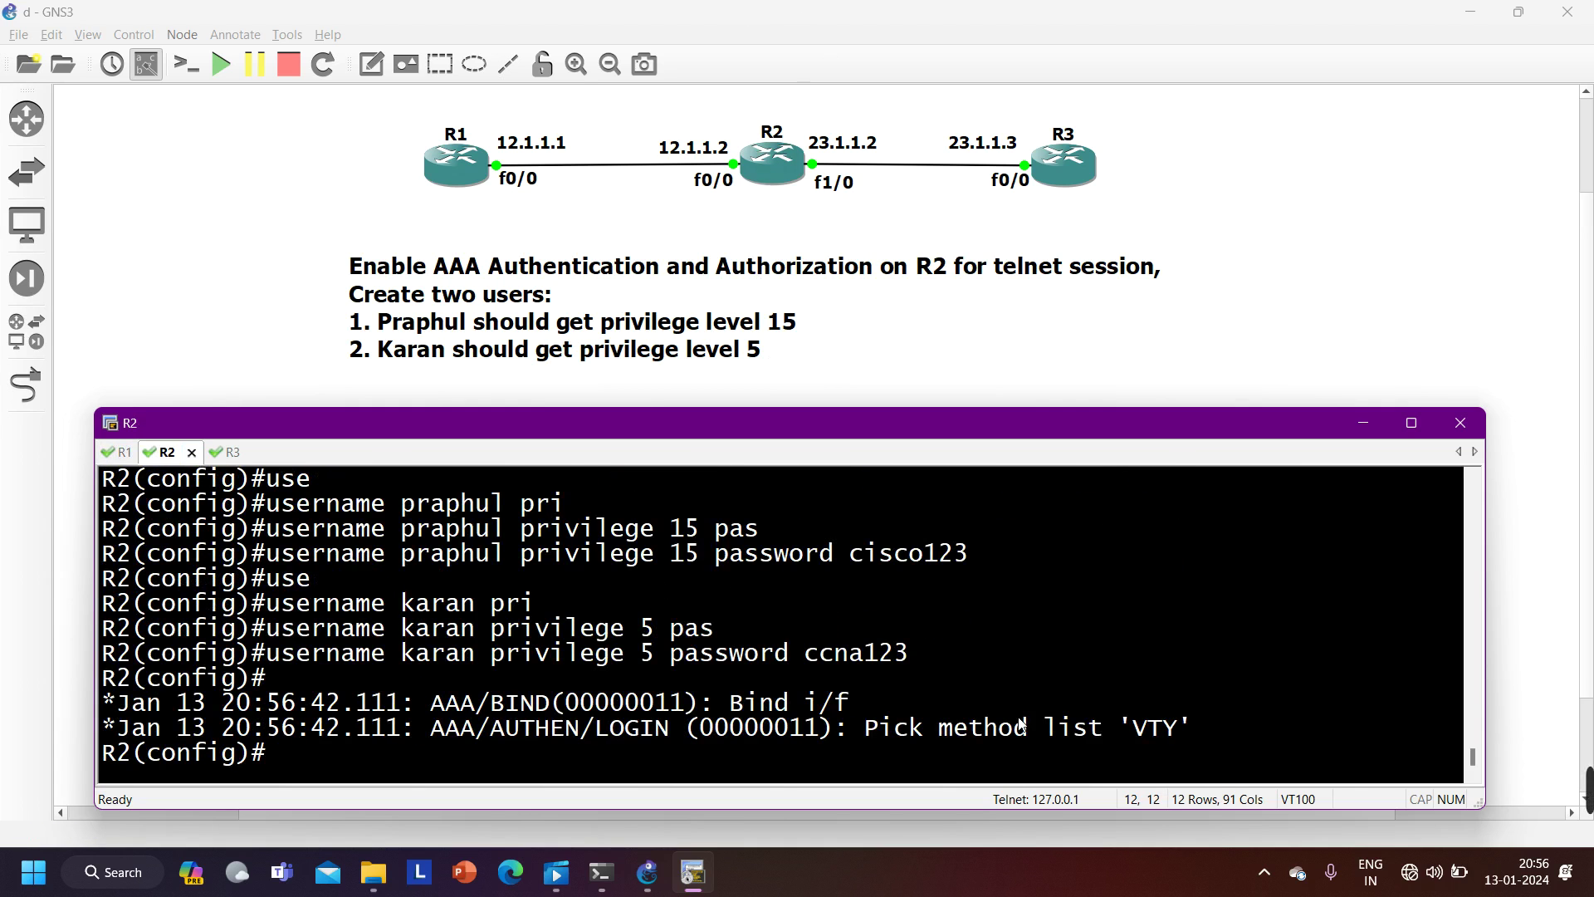
pyautogui.moveTo(874, 736); pyautogui.dragTo(1127, 734)
pyautogui.click(122, 453)
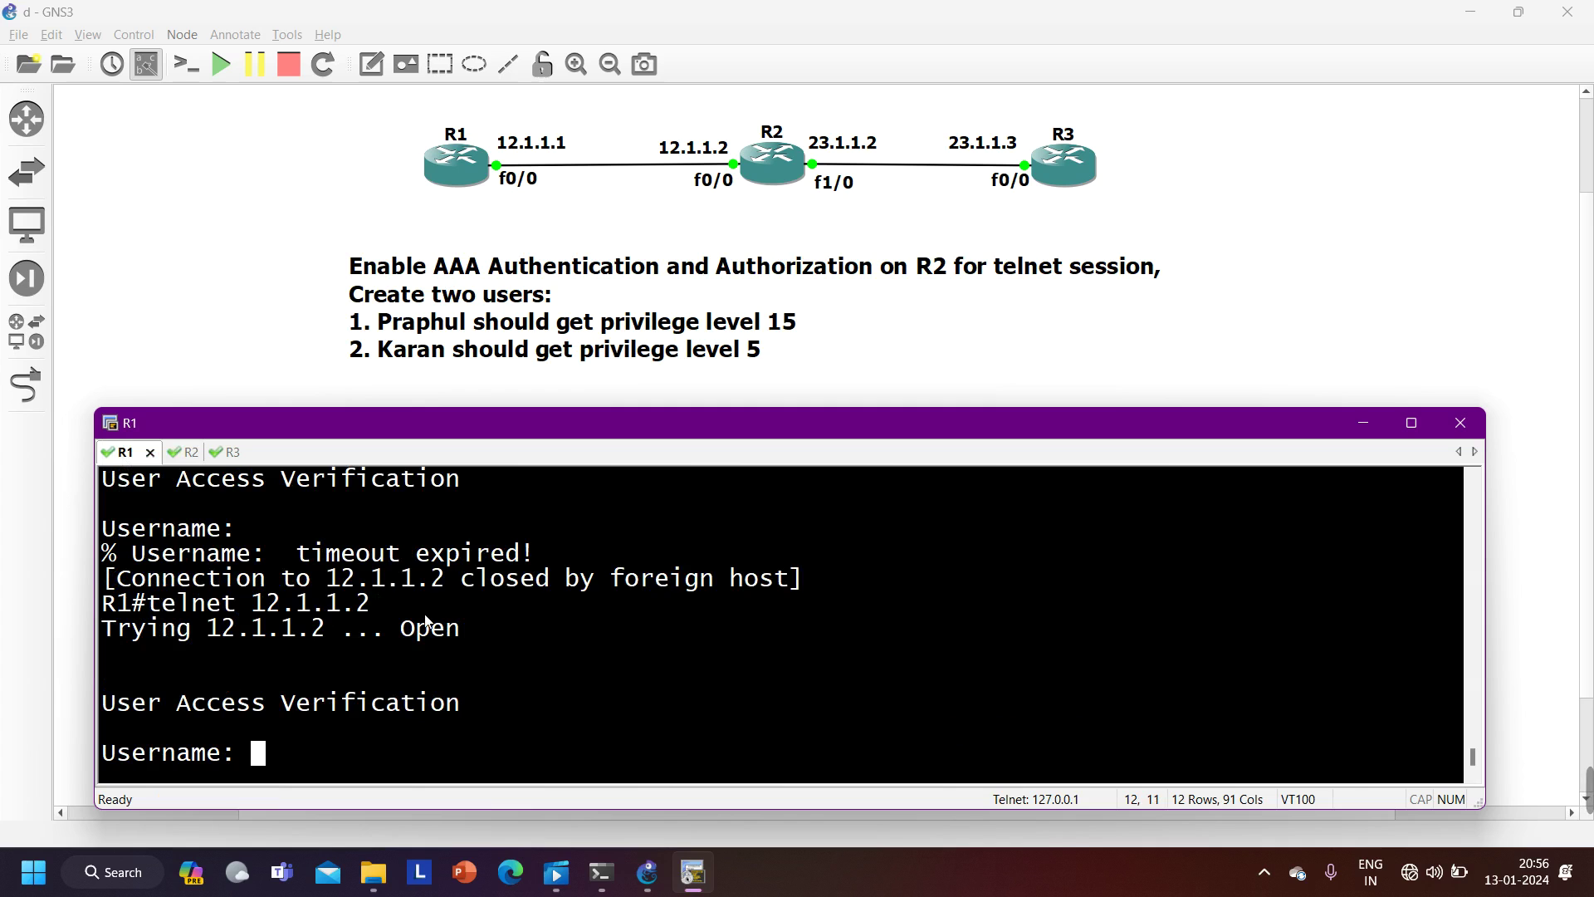
# - Log in as the privilege-15 user and see 'show privilege' report only level 1
pyautogui.write('praphul')
pyautogui.press('Return')
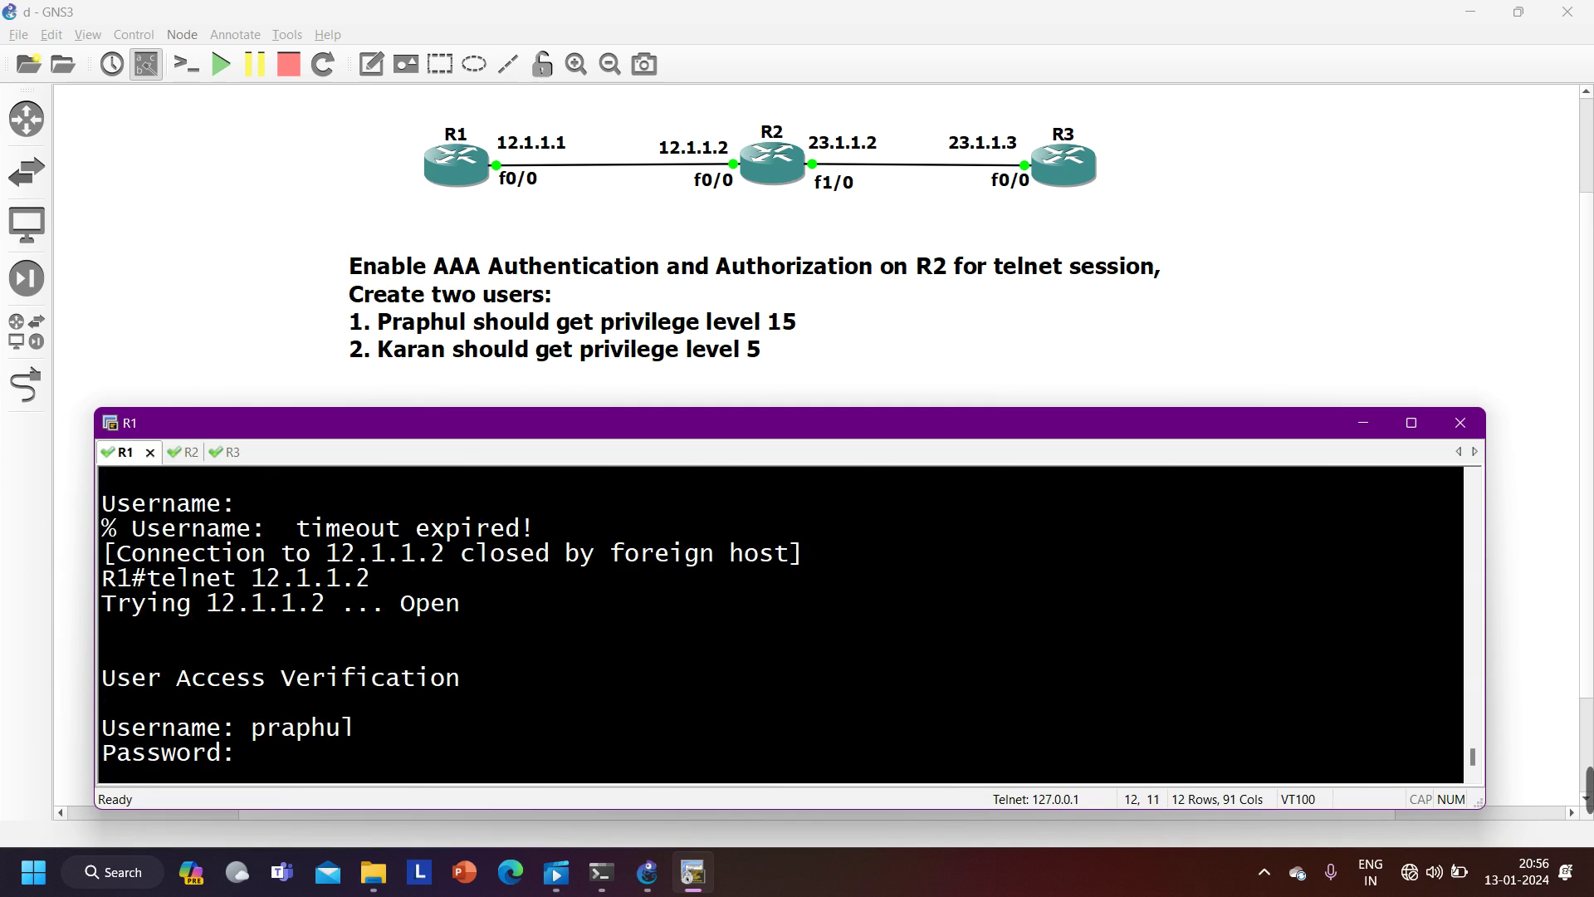
pyautogui.press('Return')
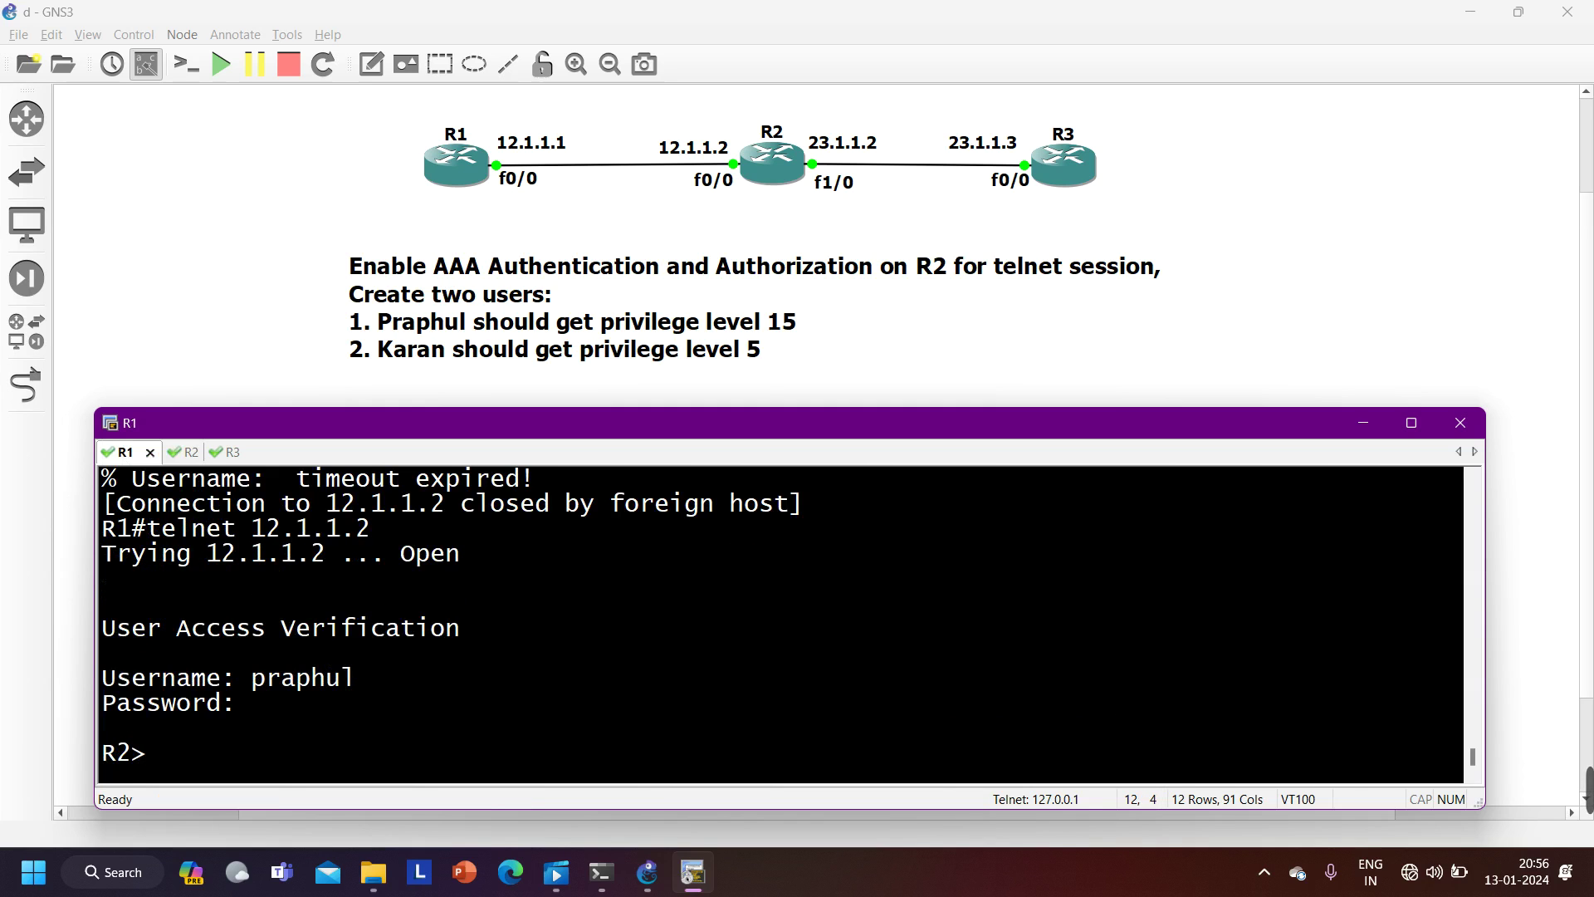
pyautogui.write('sho')
pyautogui.press('Tab')
pyautogui.write('pri')
pyautogui.press('Tab')
pyautogui.press('Return')
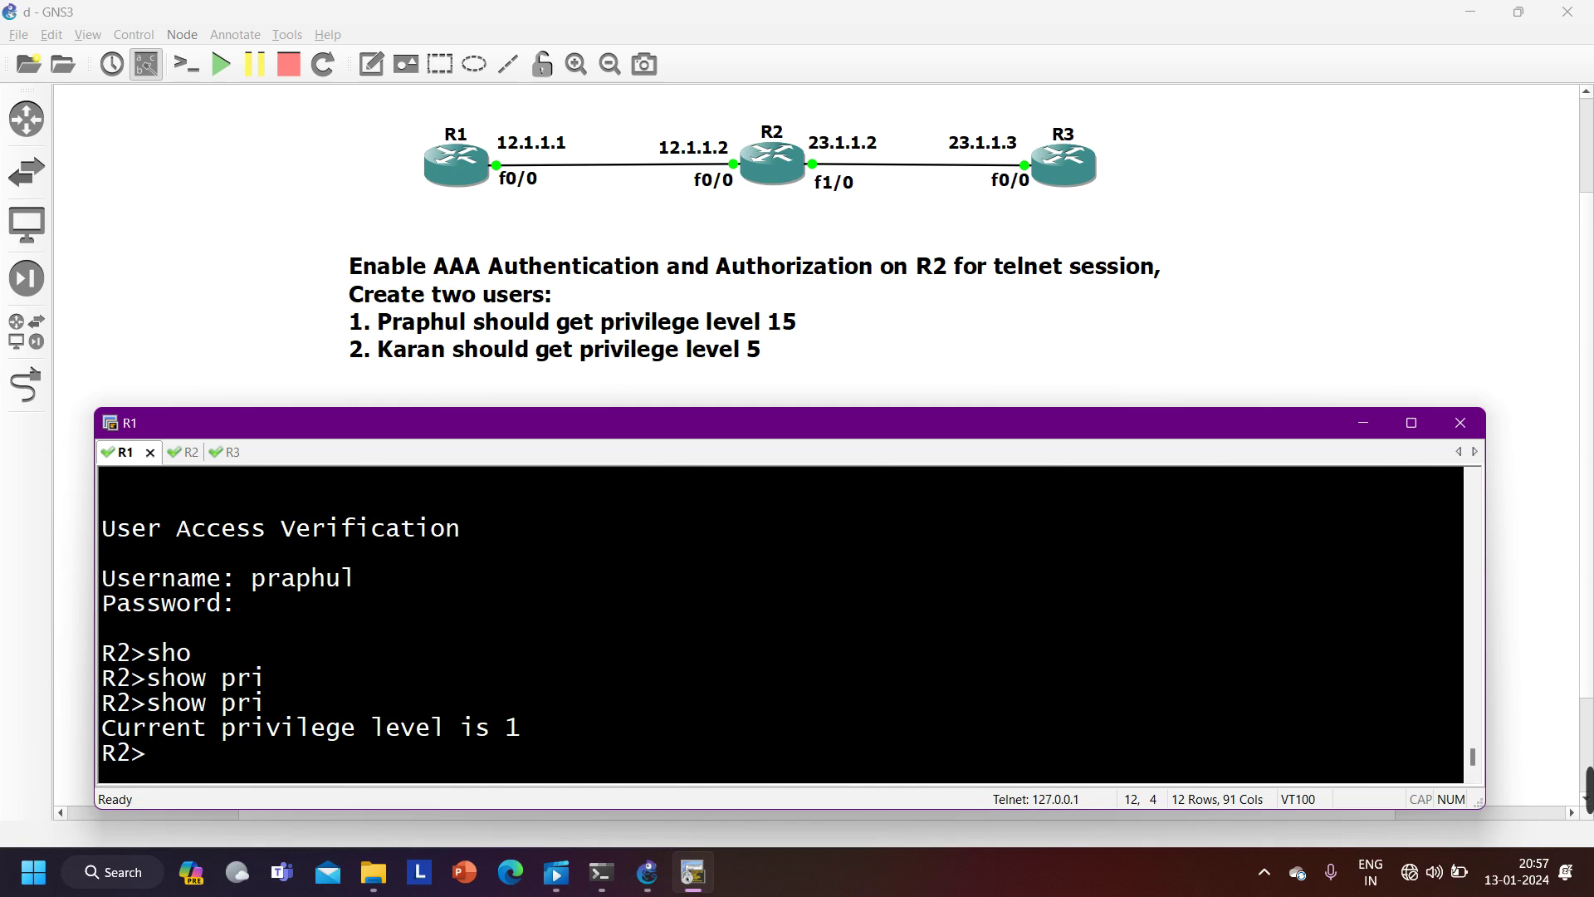
pyautogui.hotkey('ctrl', 'Tab')
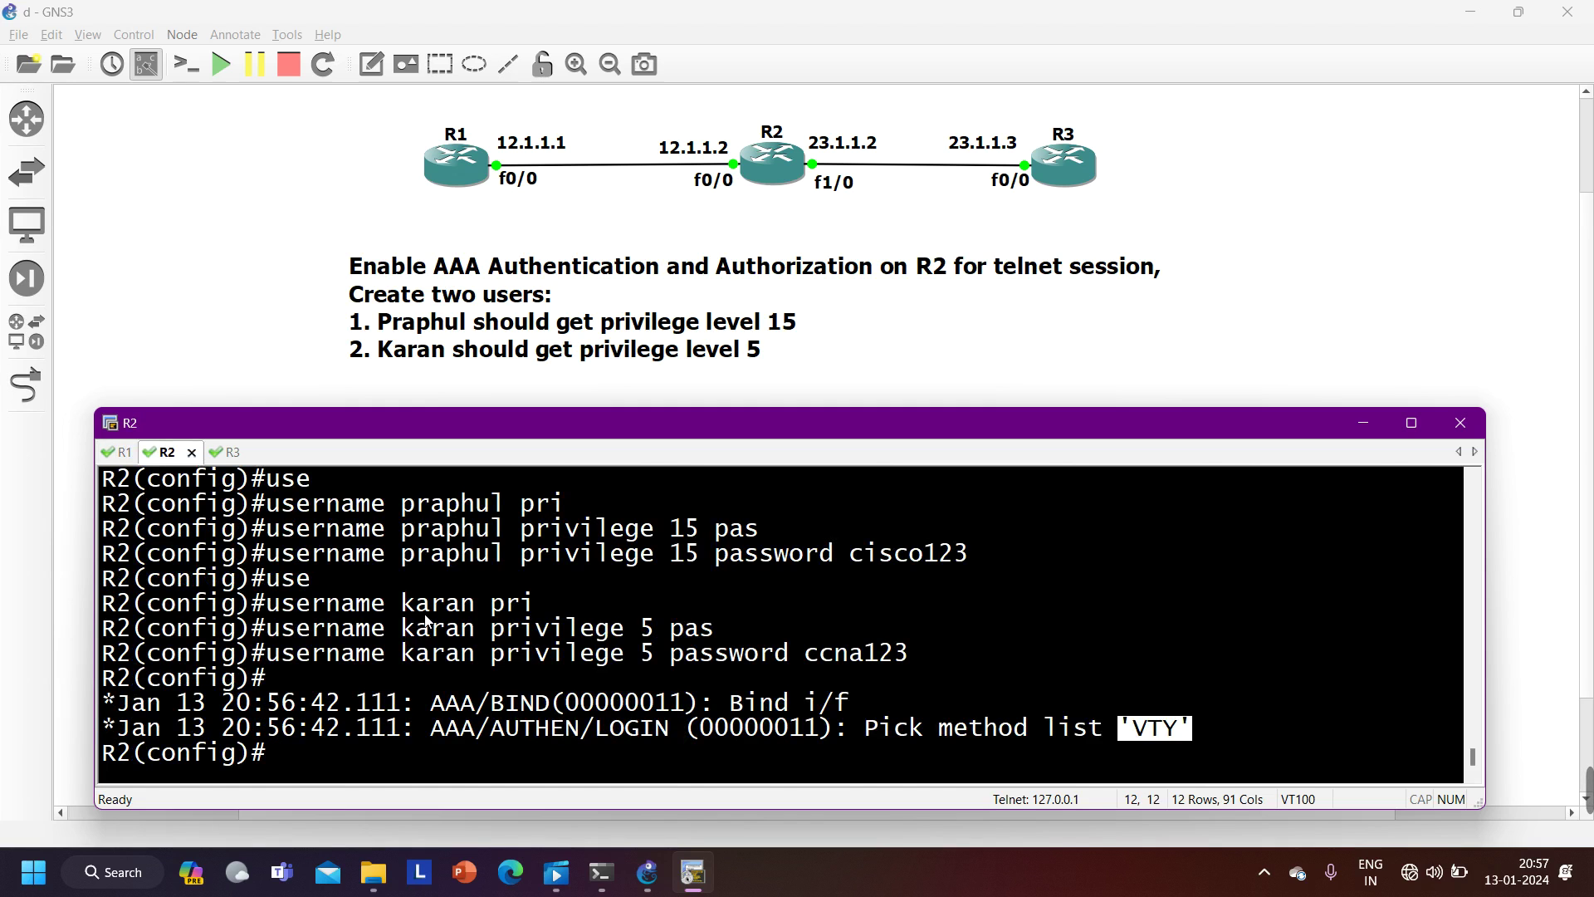
# - Type 'aaa authorization' on R2, correcting the mistaken completions along the way
pyautogui.write('au')
pyautogui.press('Tab')
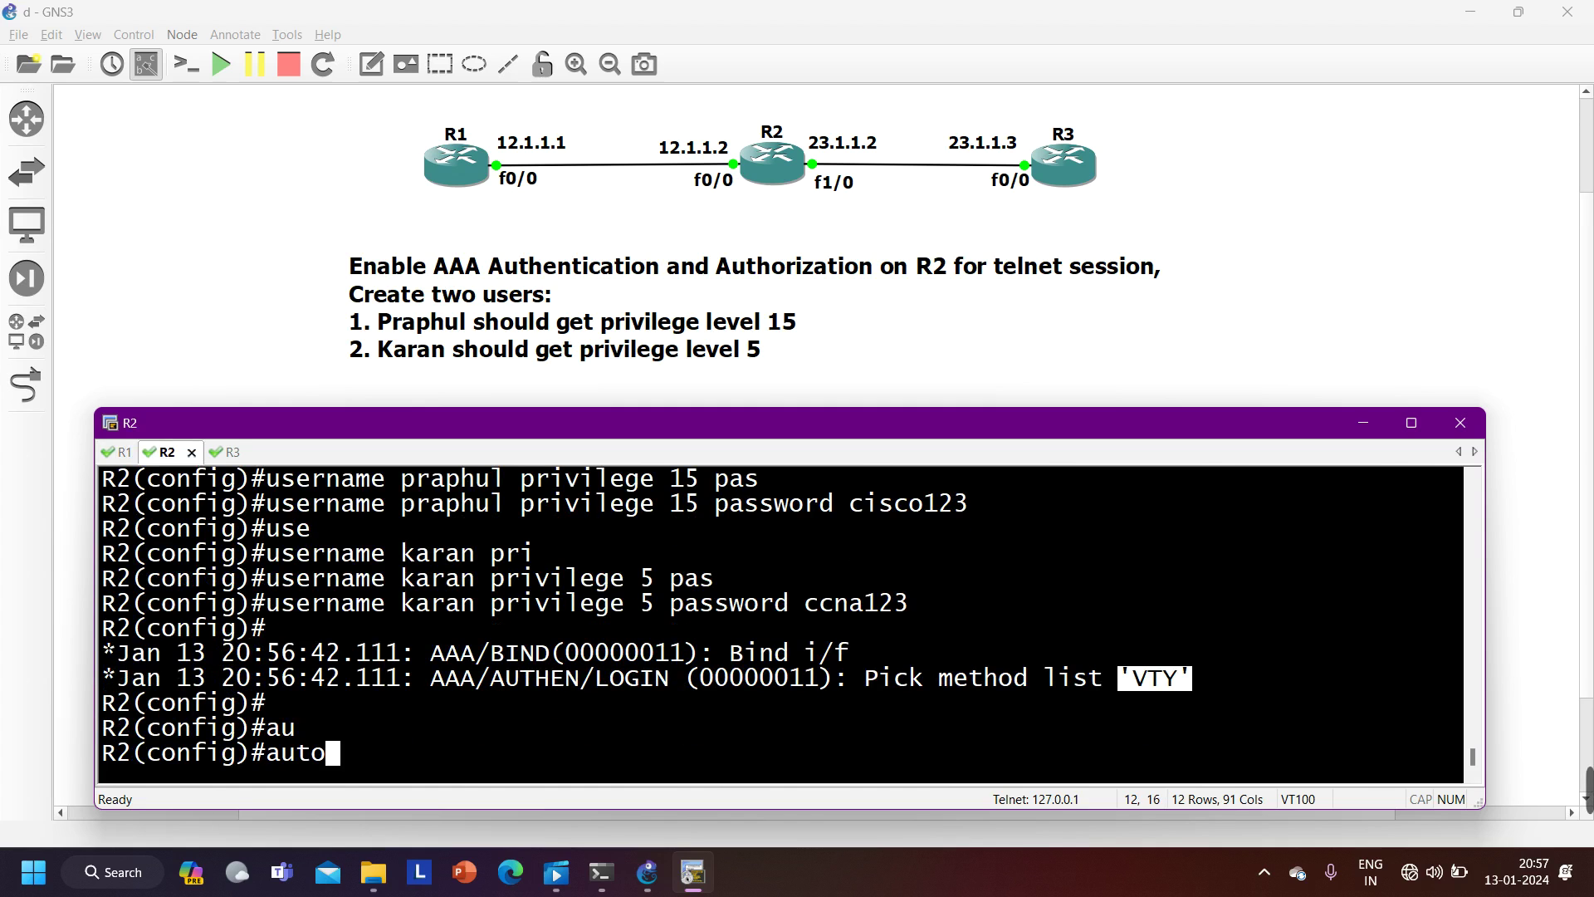
pyautogui.press('BackSpace')
pyautogui.press('BackSpace')
pyautogui.press('BackSpace')
pyautogui.write('a')
pyautogui.press('Tab')
pyautogui.write('auth')
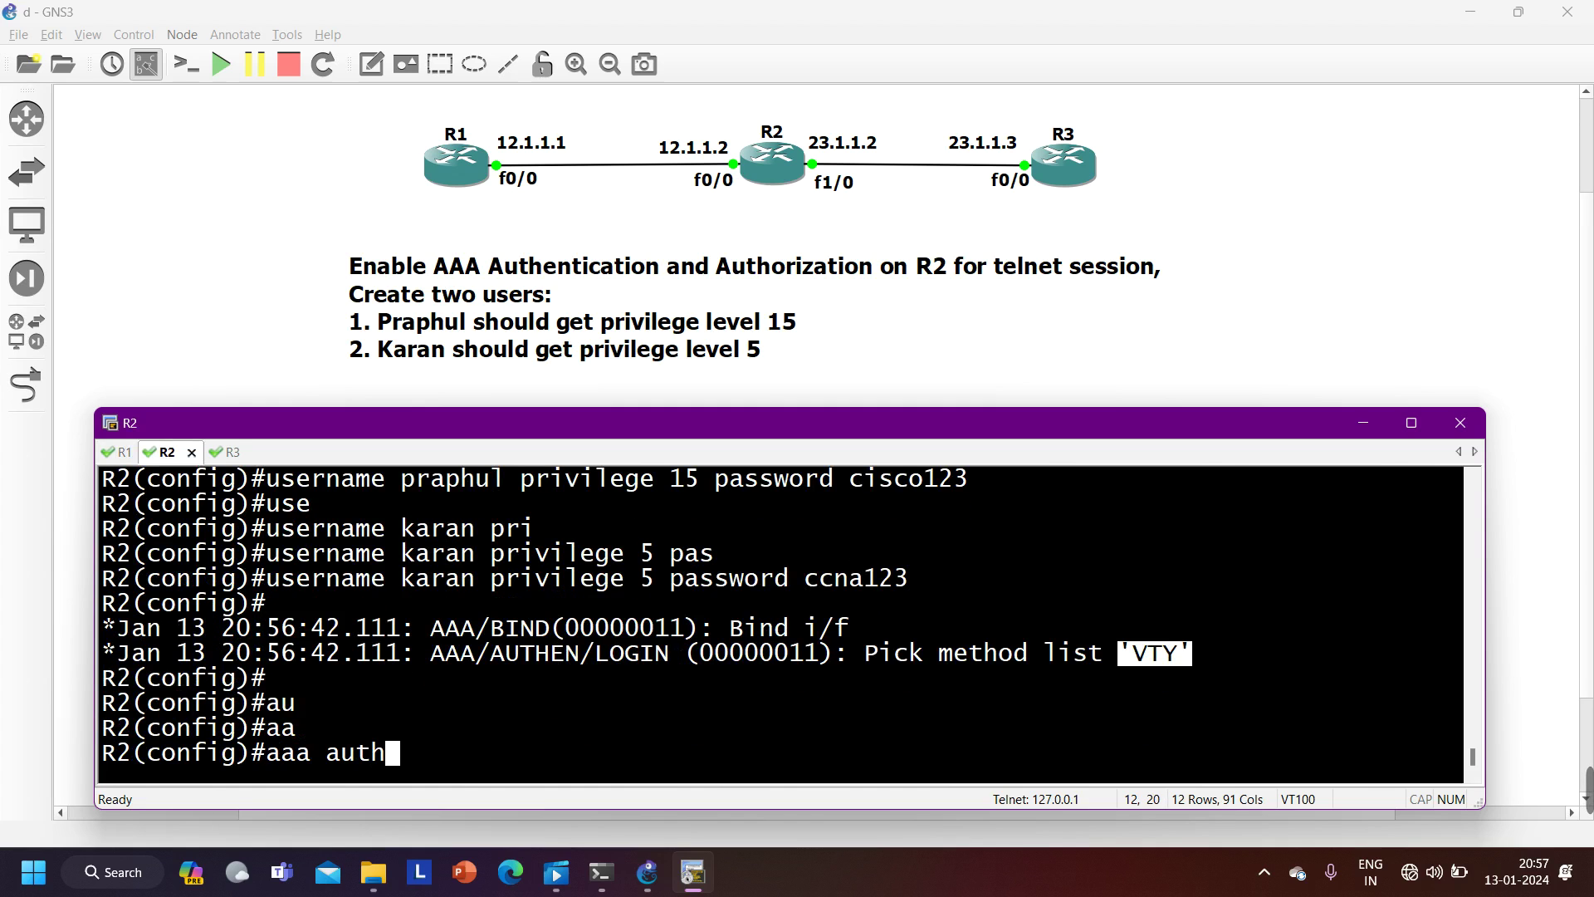
pyautogui.press('Tab')
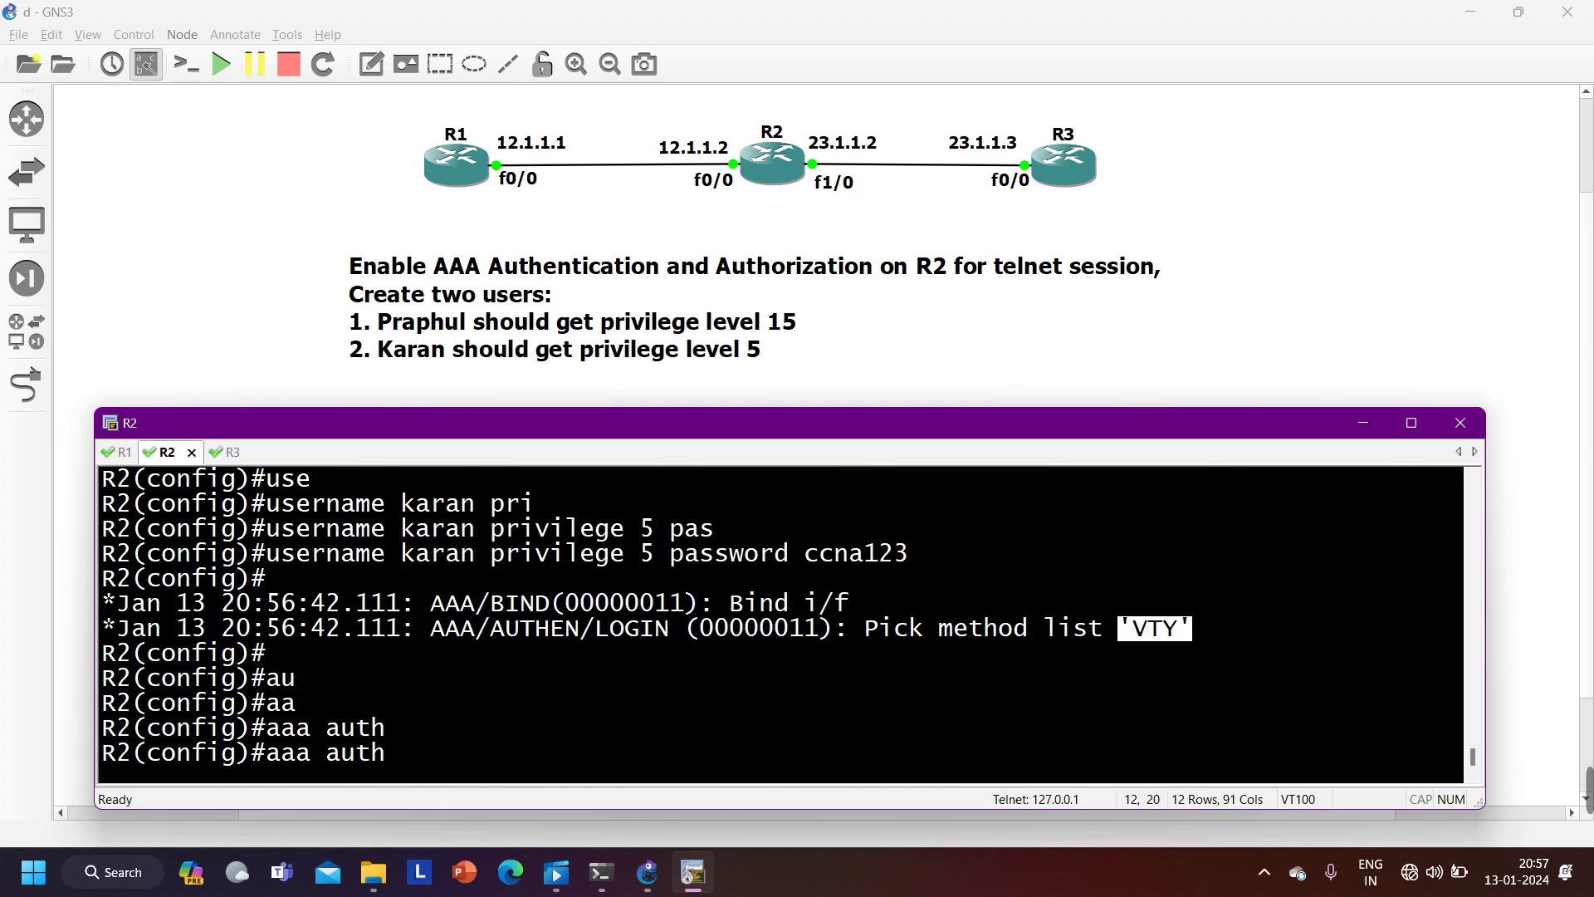
pyautogui.write('ri')
pyautogui.press('Tab')
pyautogui.press('BackSpace')
pyautogui.press('BackSpace')
pyautogui.write('o')
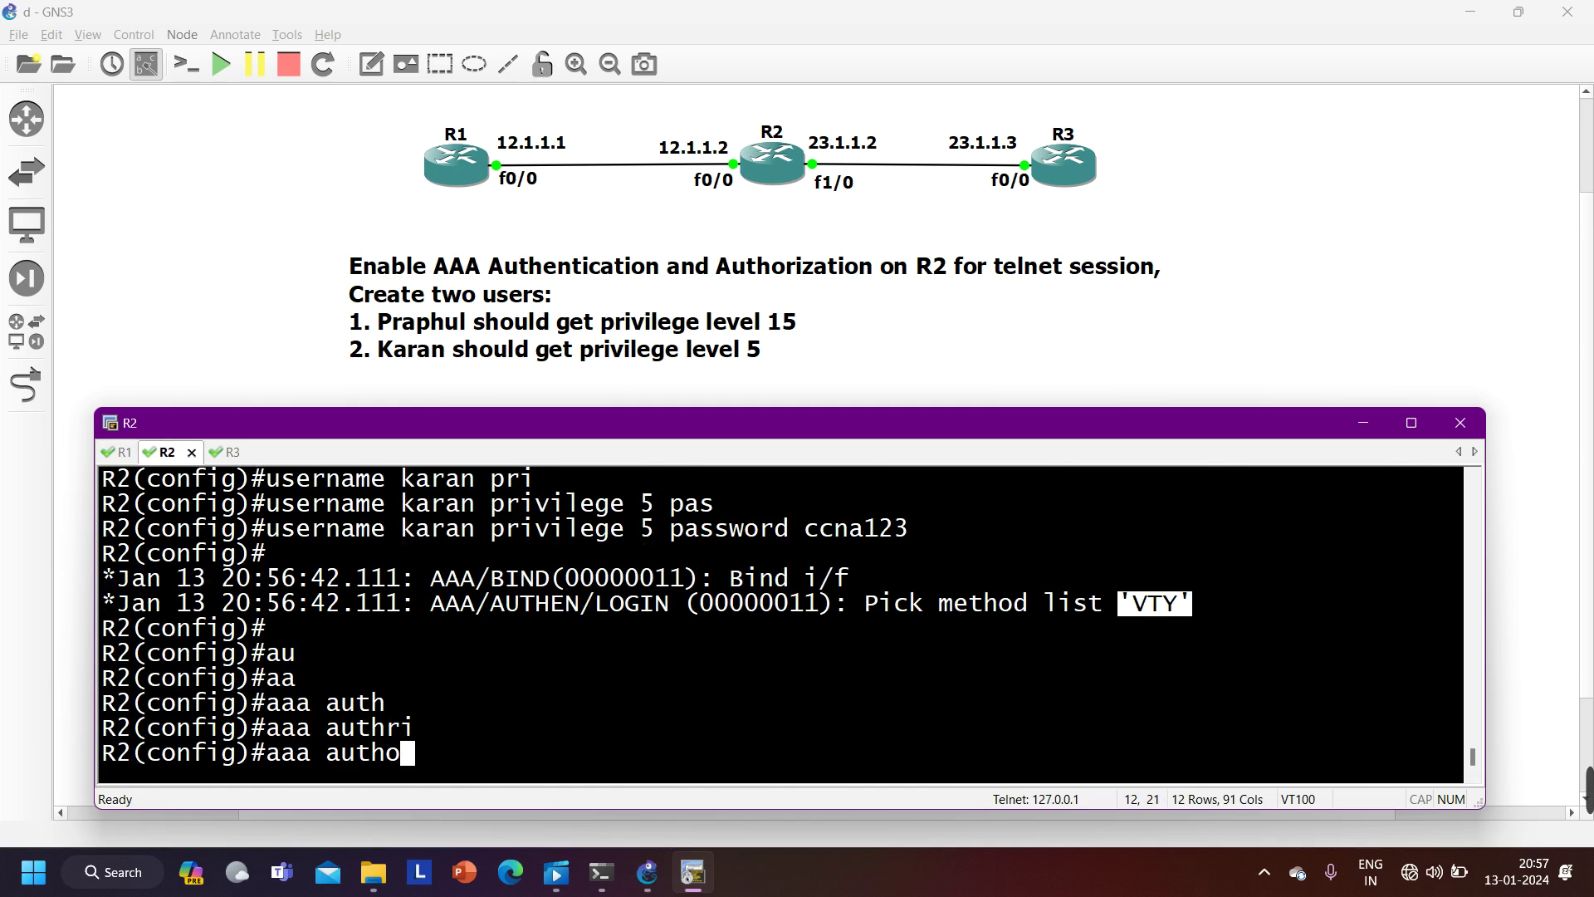
pyautogui.write('r')
pyautogui.press('Tab')
# - Review the exec and network authorization types in ? help, then add 'exec'
pyautogui.write('?')
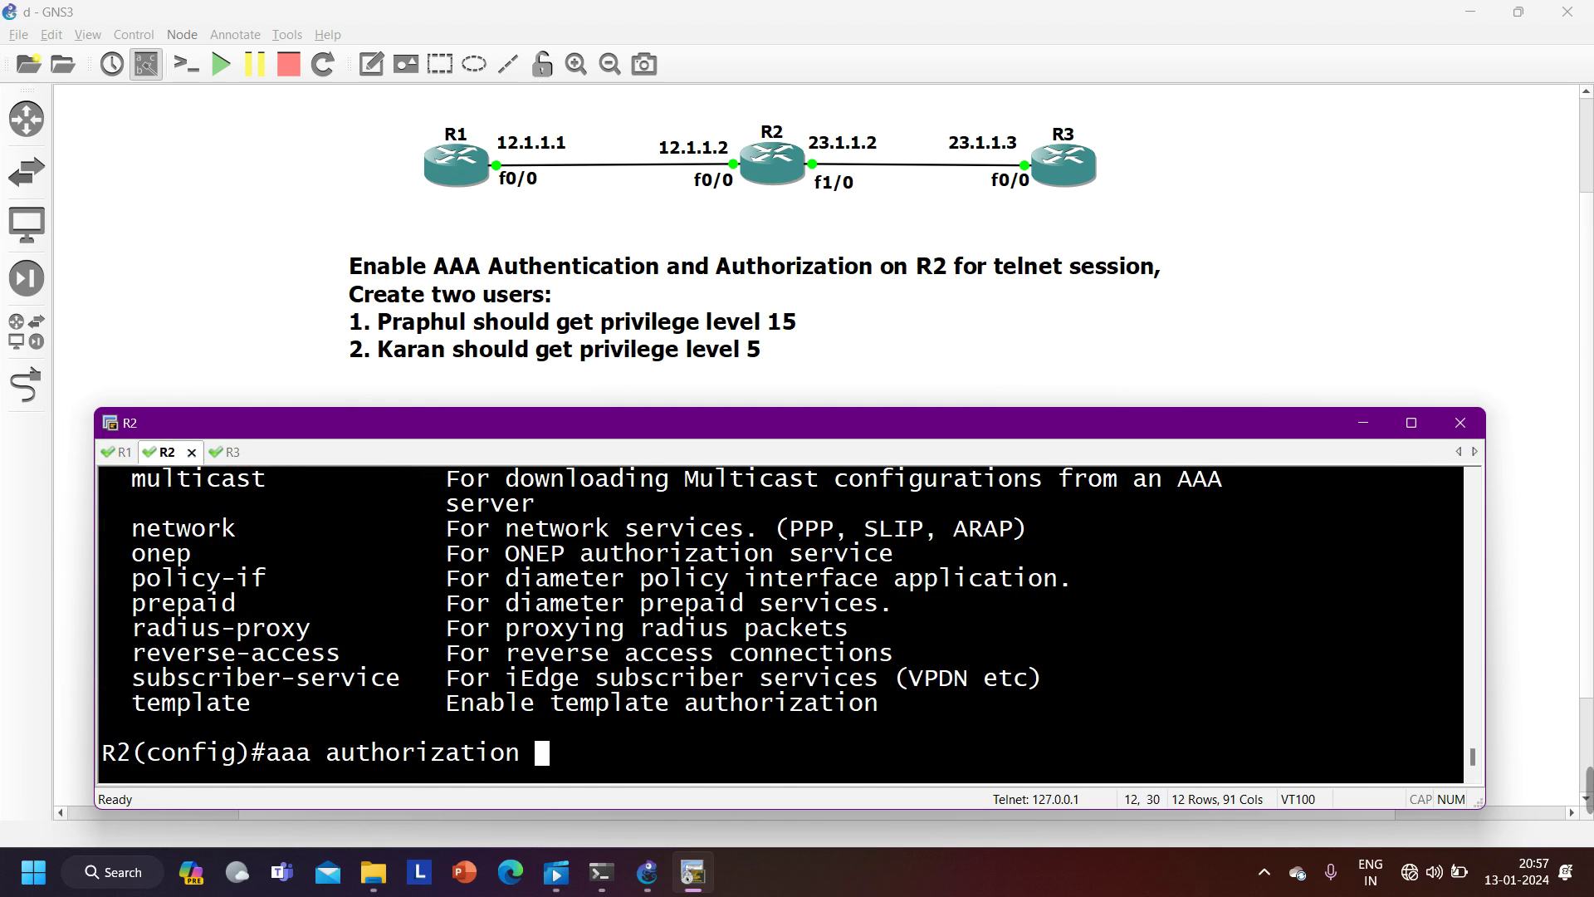
pyautogui.scroll(1, 280, 595)
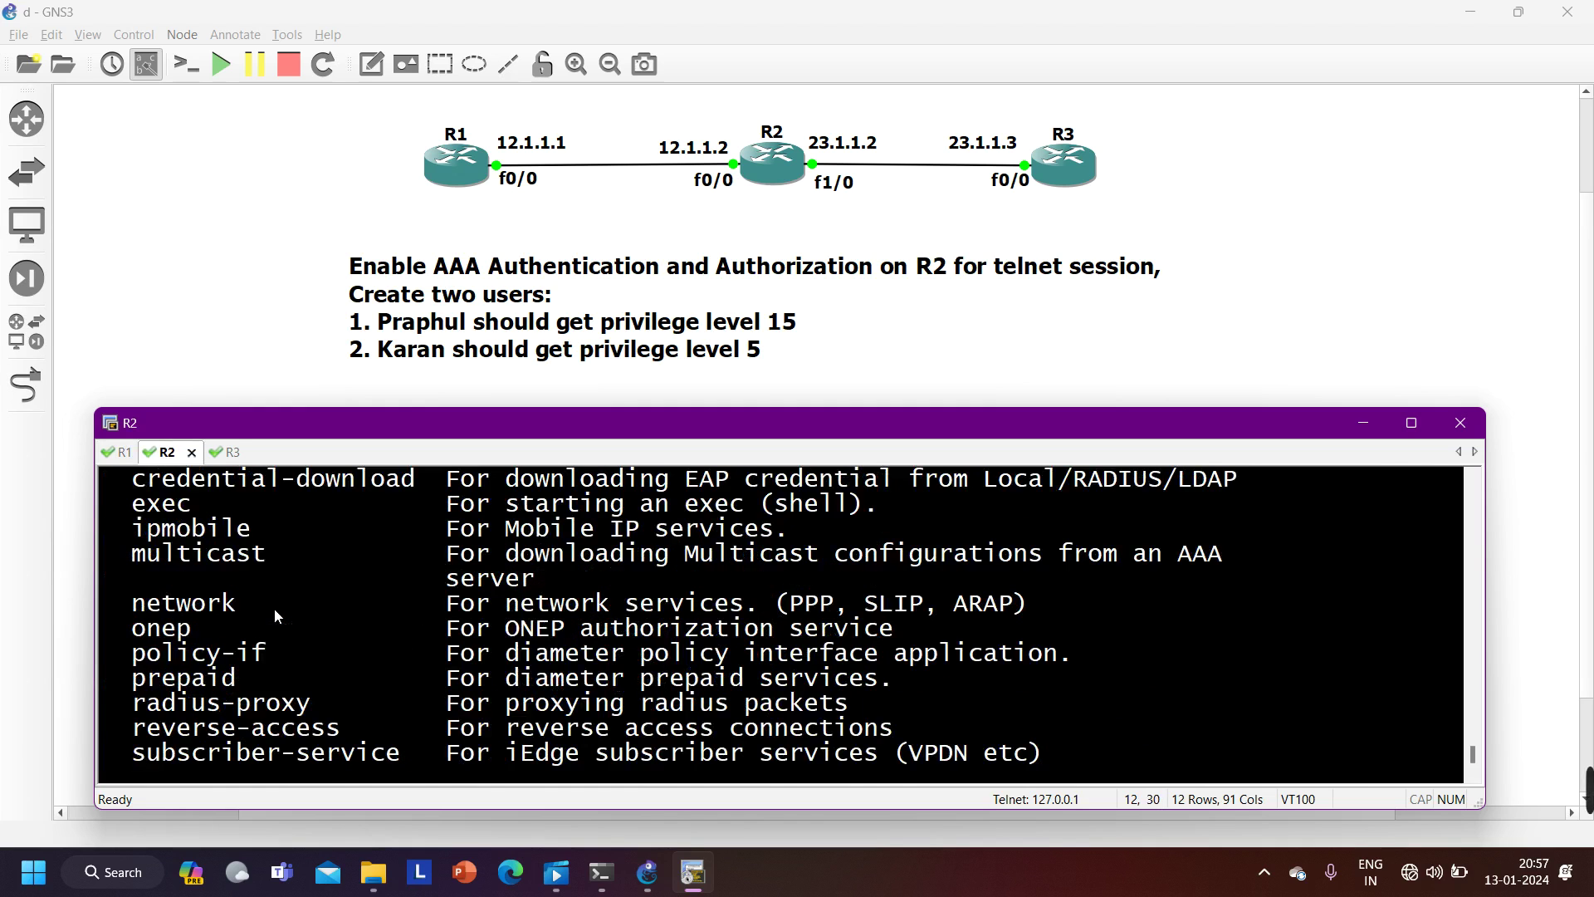
pyautogui.moveTo(118, 503); pyautogui.dragTo(193, 510)
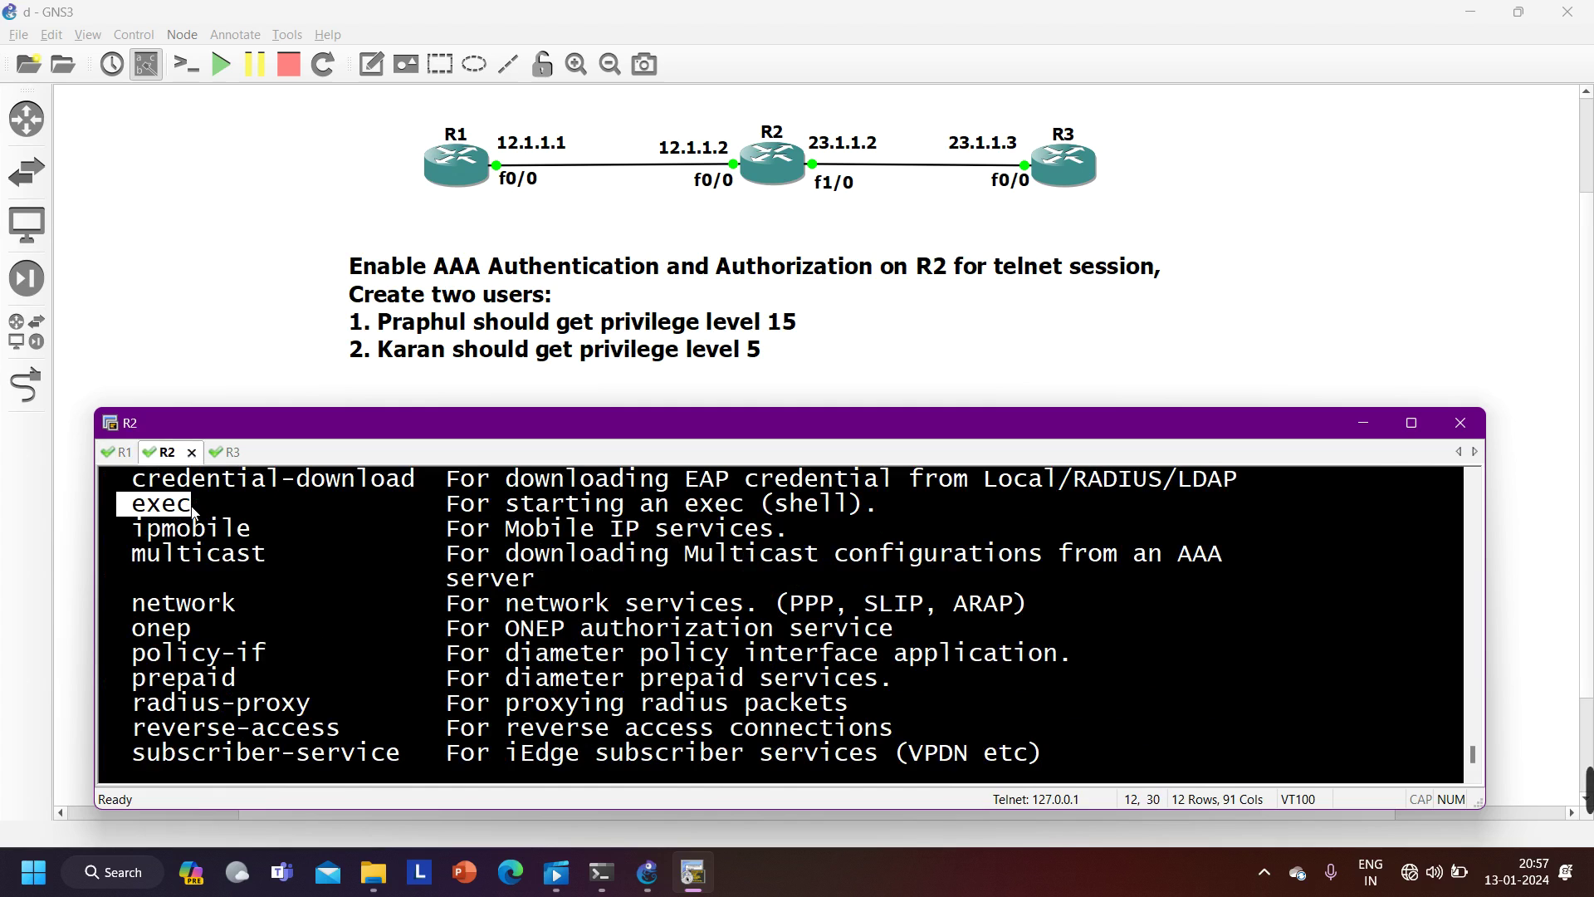
pyautogui.moveTo(131, 604); pyautogui.dragTo(248, 609)
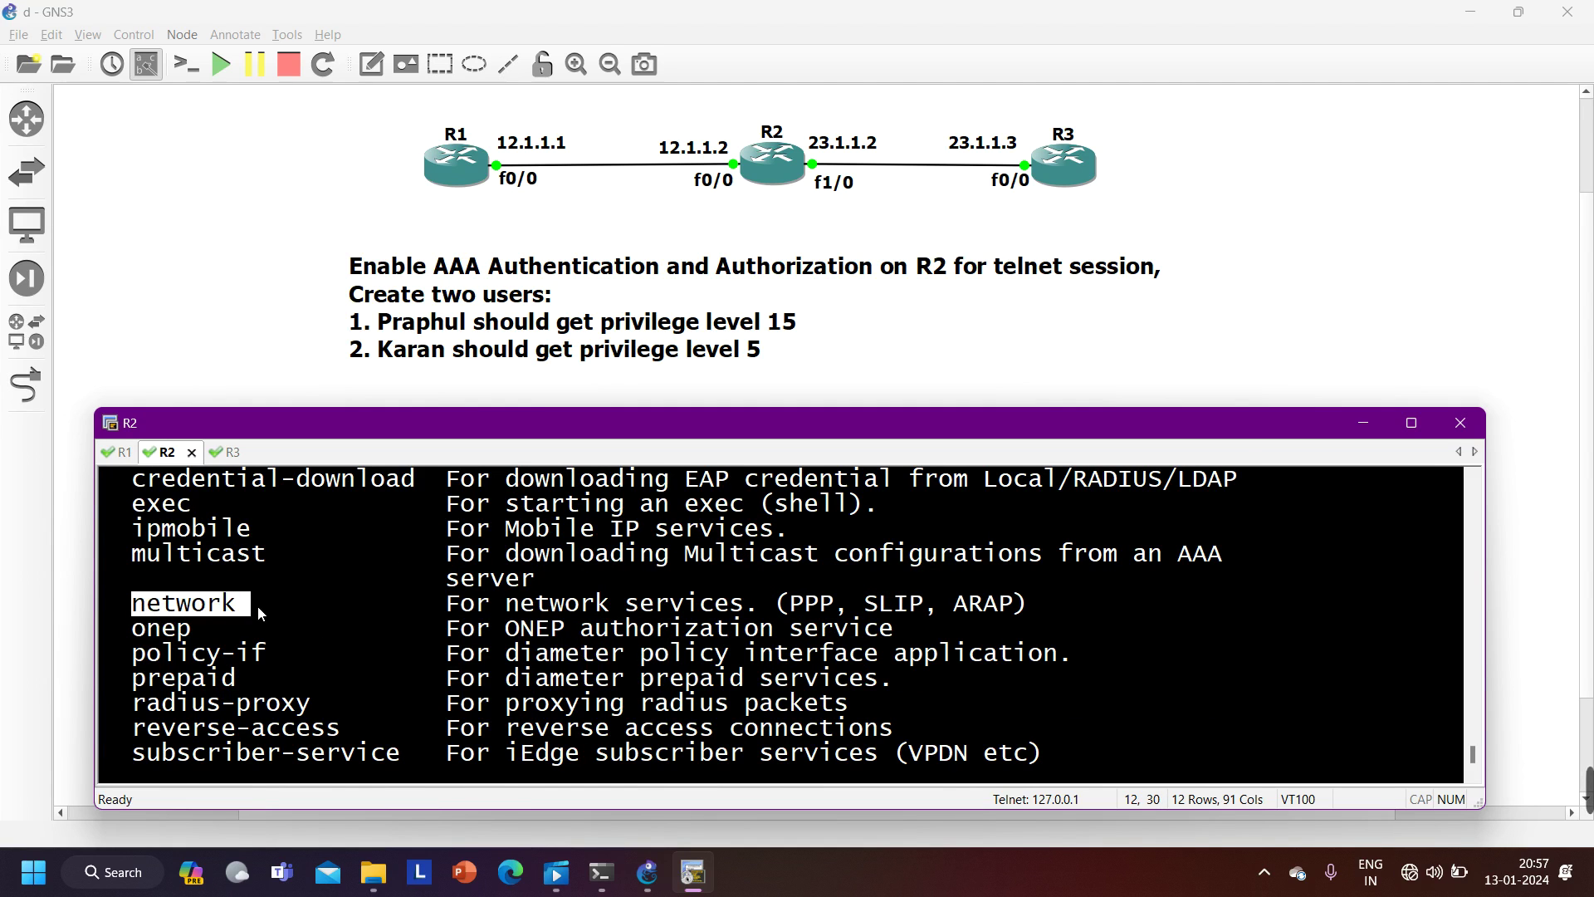
pyautogui.scroll(2, 257, 605)
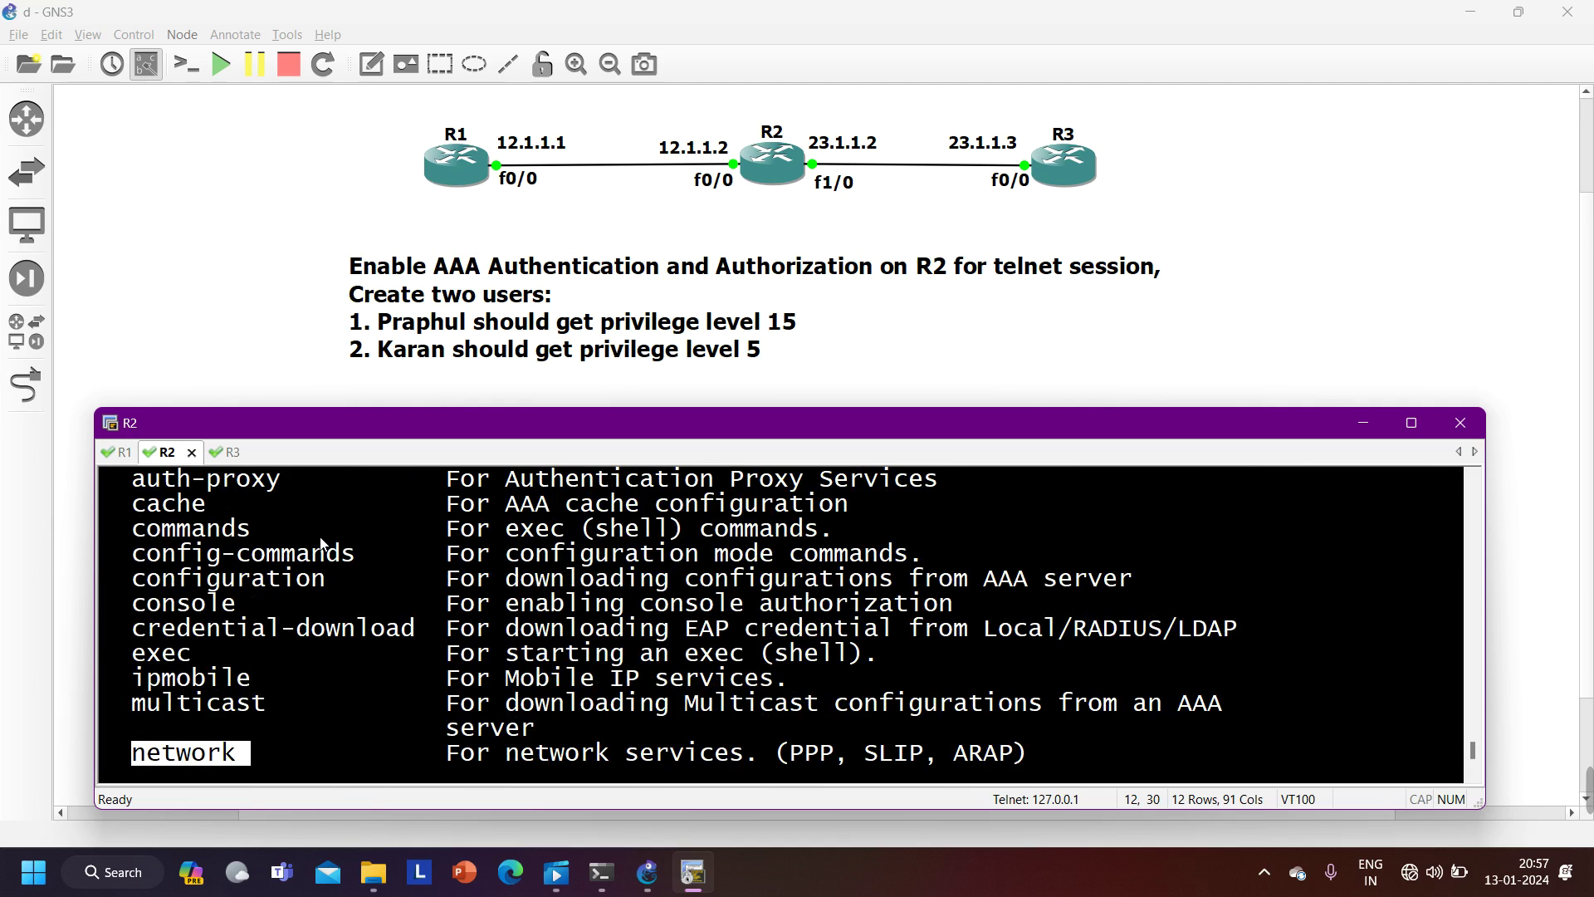
pyautogui.scroll(-2, 323, 544)
pyautogui.scroll(-1, 321, 535)
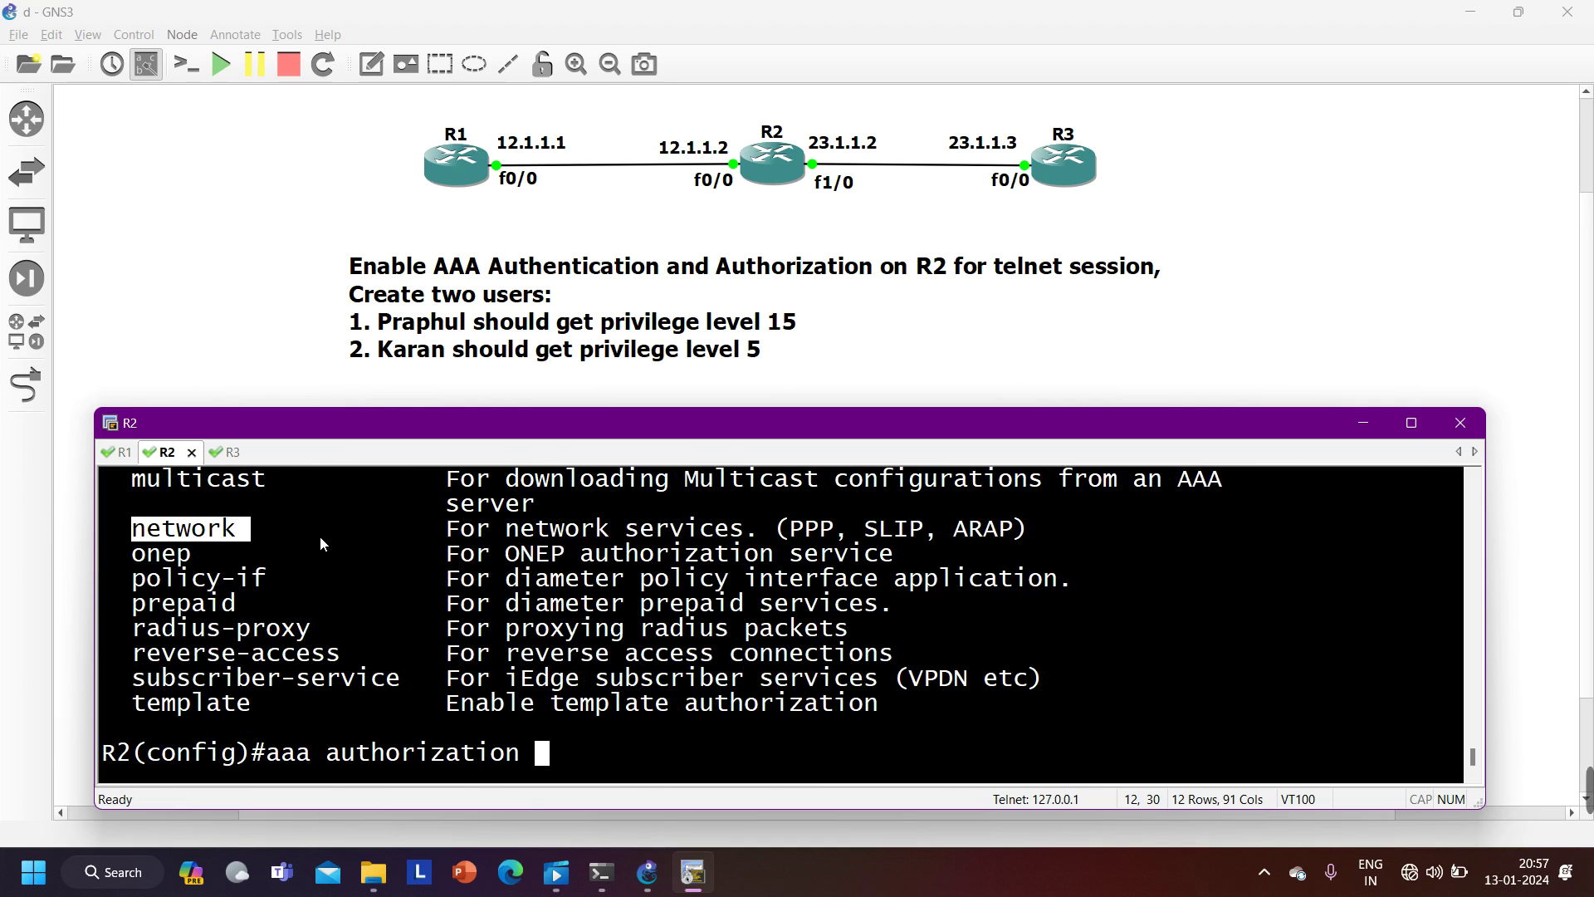
pyautogui.write('exe')
pyautogui.press('Tab')
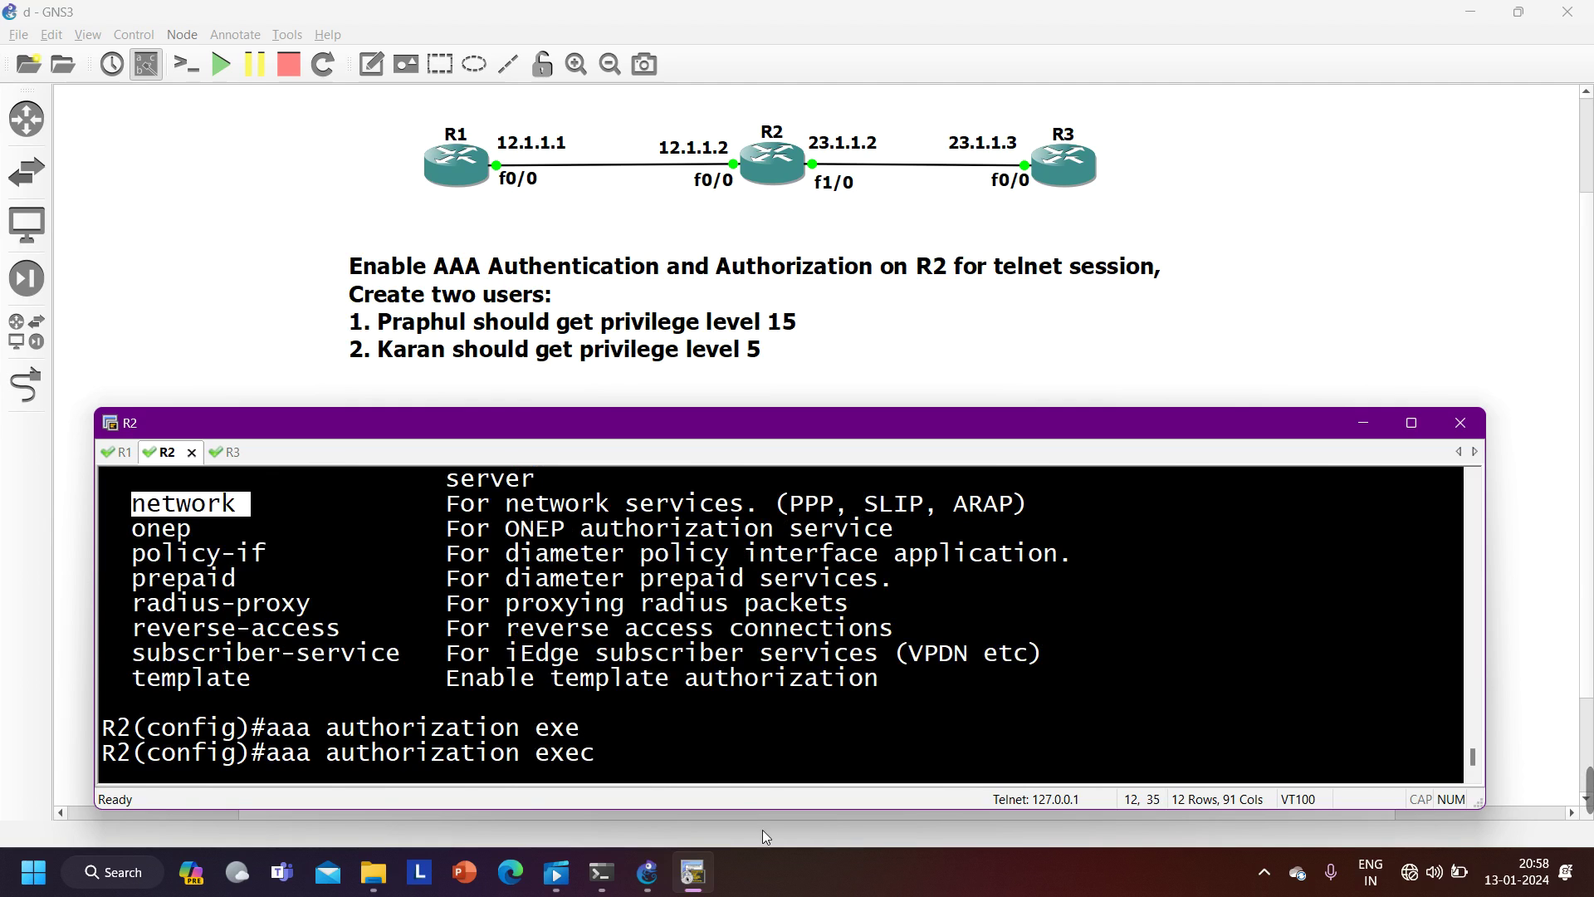
# - Finish and submit 'aaa authorization exec default local' on R2
pyautogui.click(587, 756)
pyautogui.moveTo(587, 755); pyautogui.dragTo(548, 764)
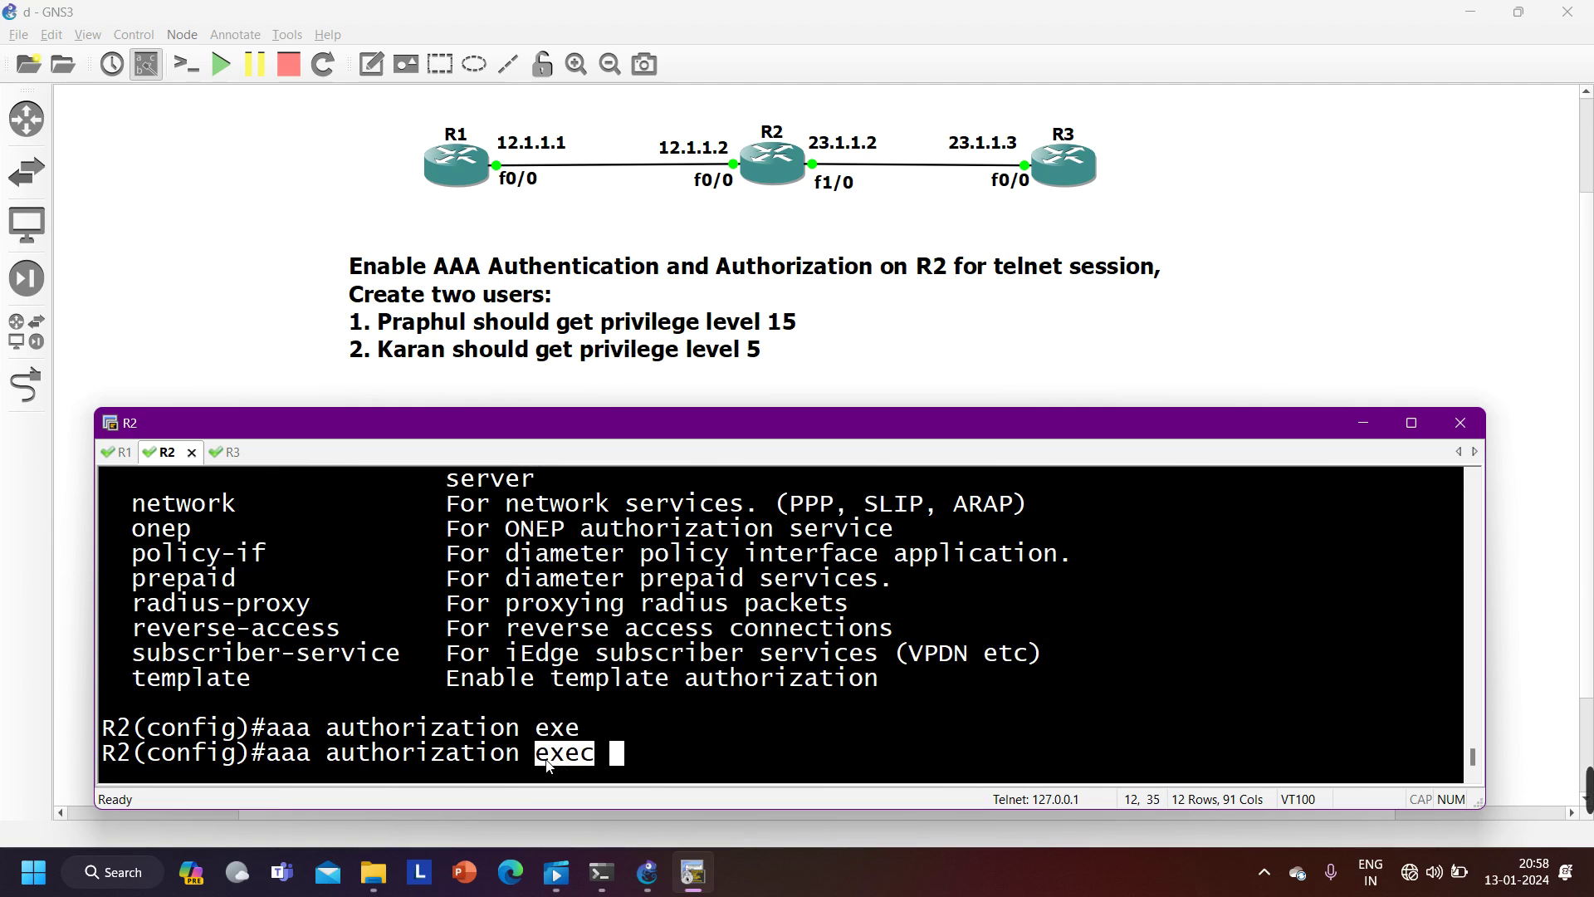
pyautogui.click(714, 752)
pyautogui.write('def')
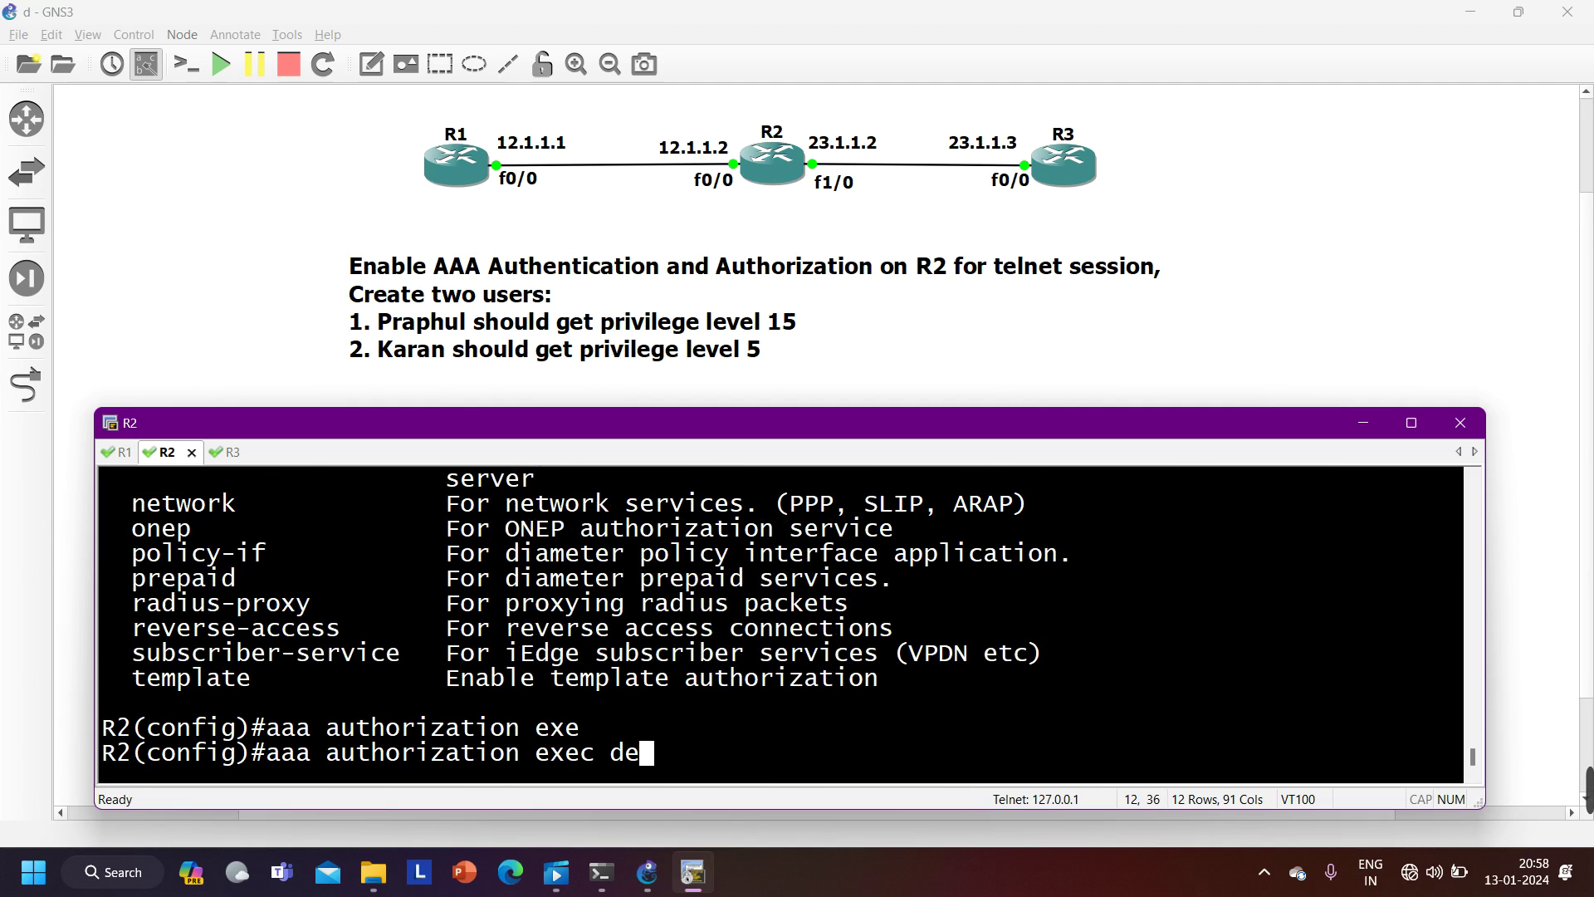
pyautogui.press('Tab')
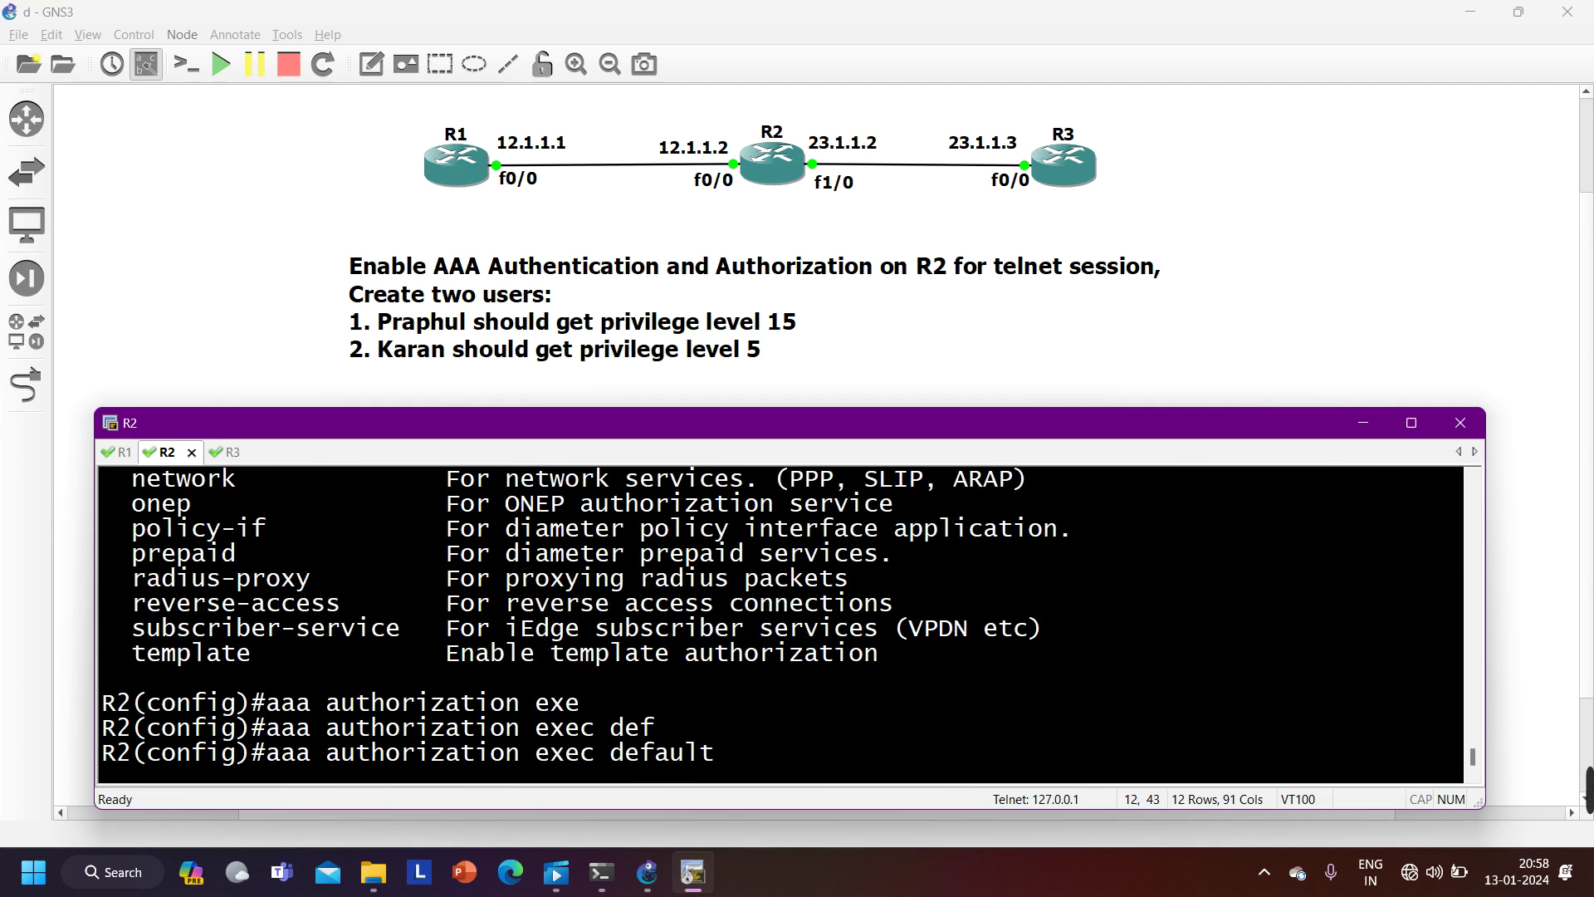
pyautogui.write('lo')
pyautogui.press('Tab')
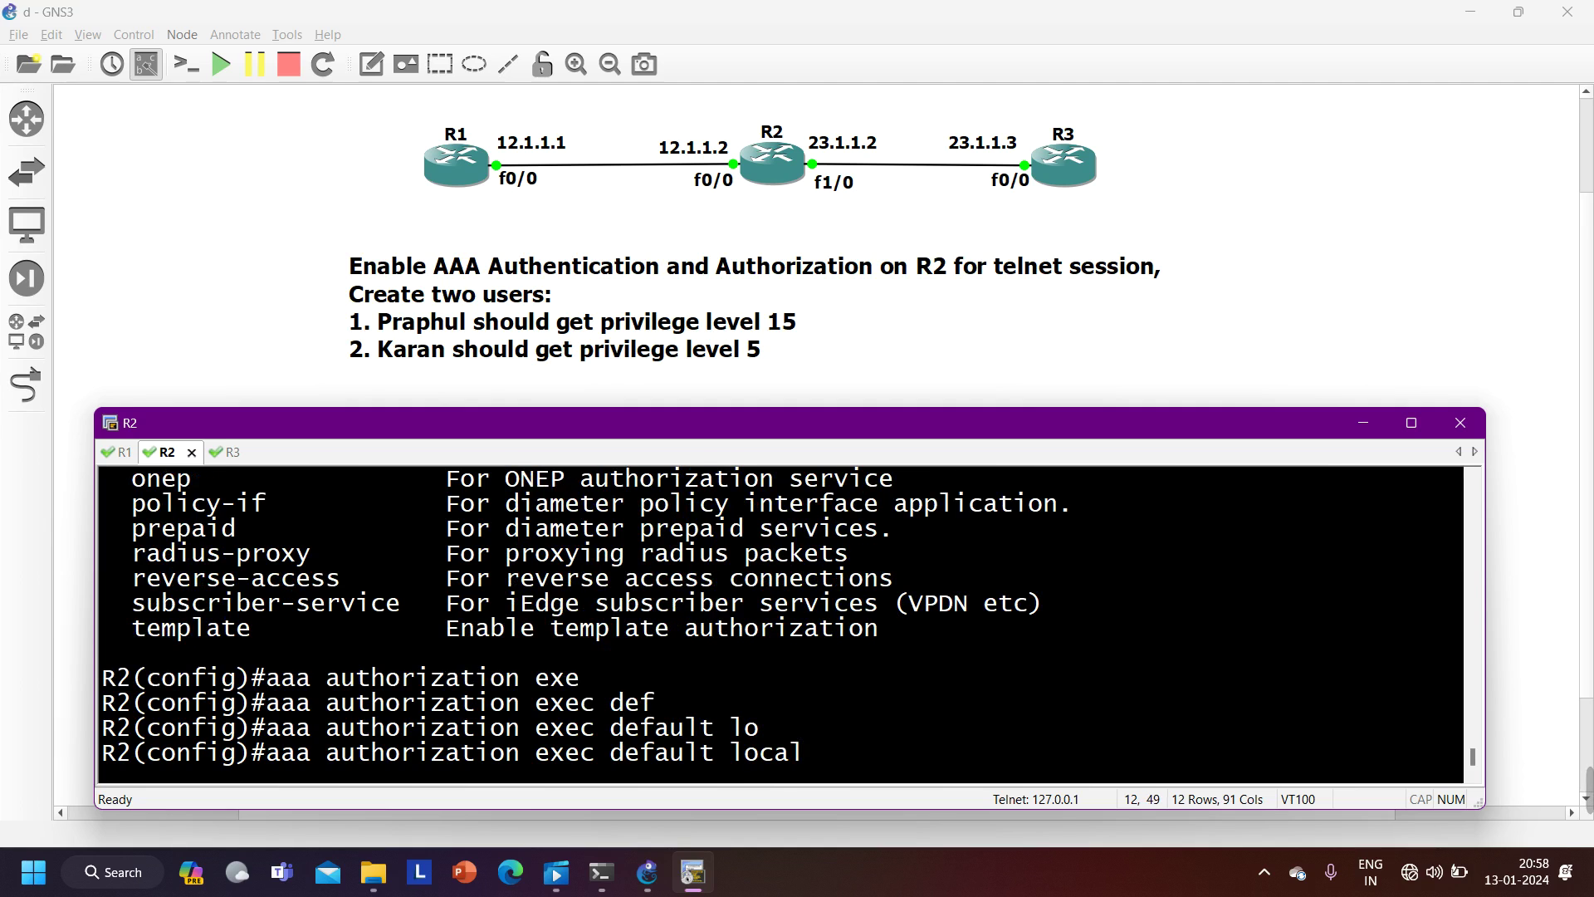
pyautogui.press('Return')
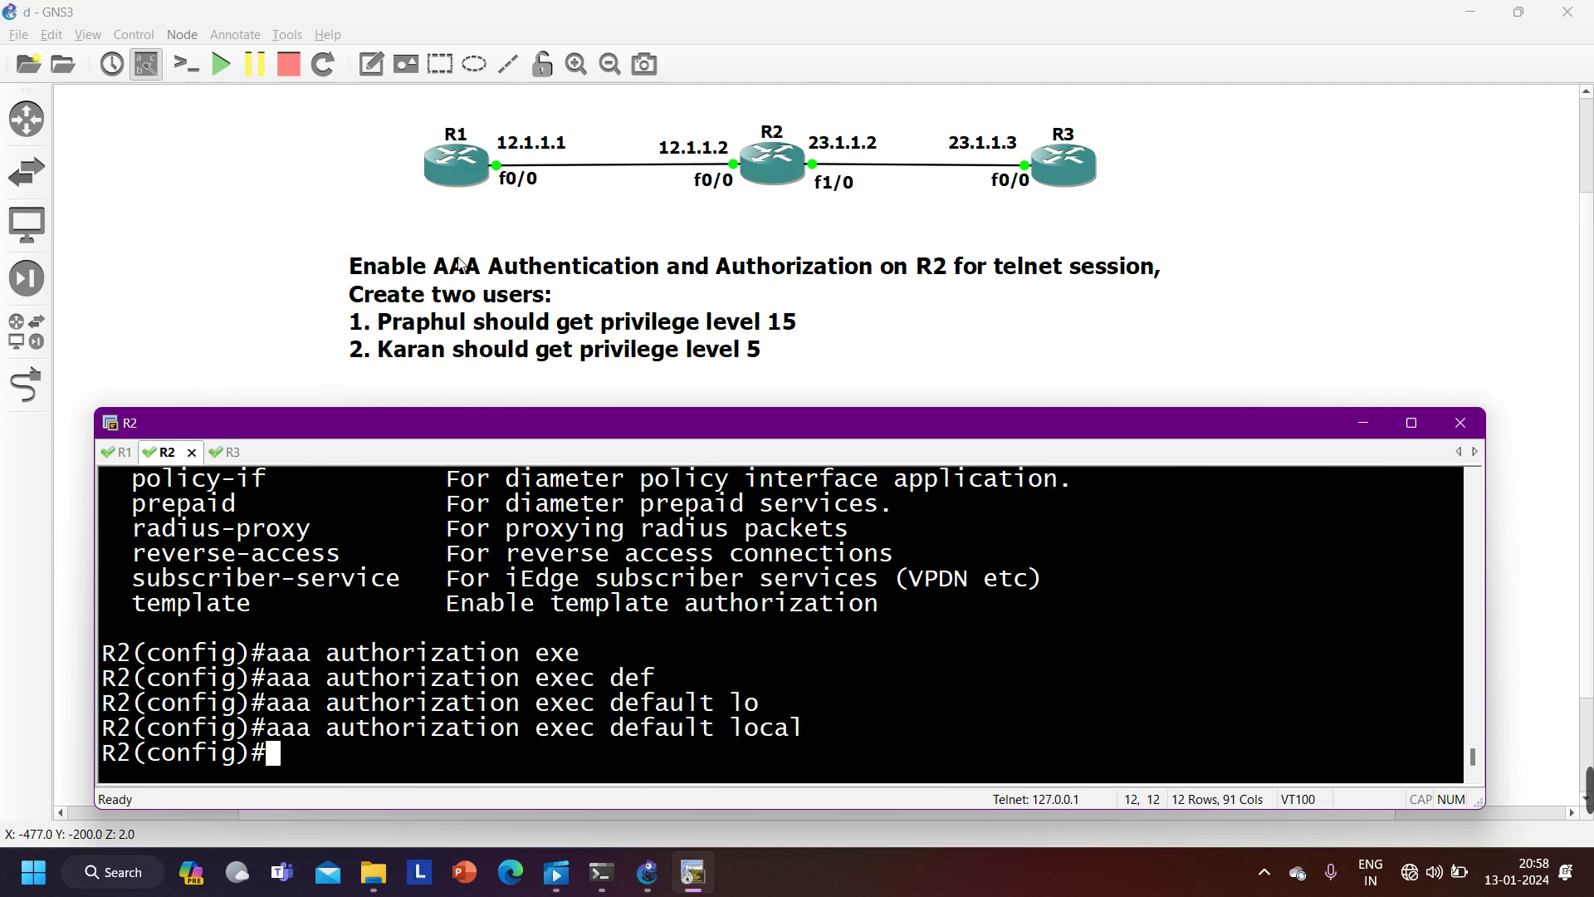
# - Exit the old session on R1 and telnet to 12.1.1.2 as the privilege-15 user
pyautogui.click(117, 452)
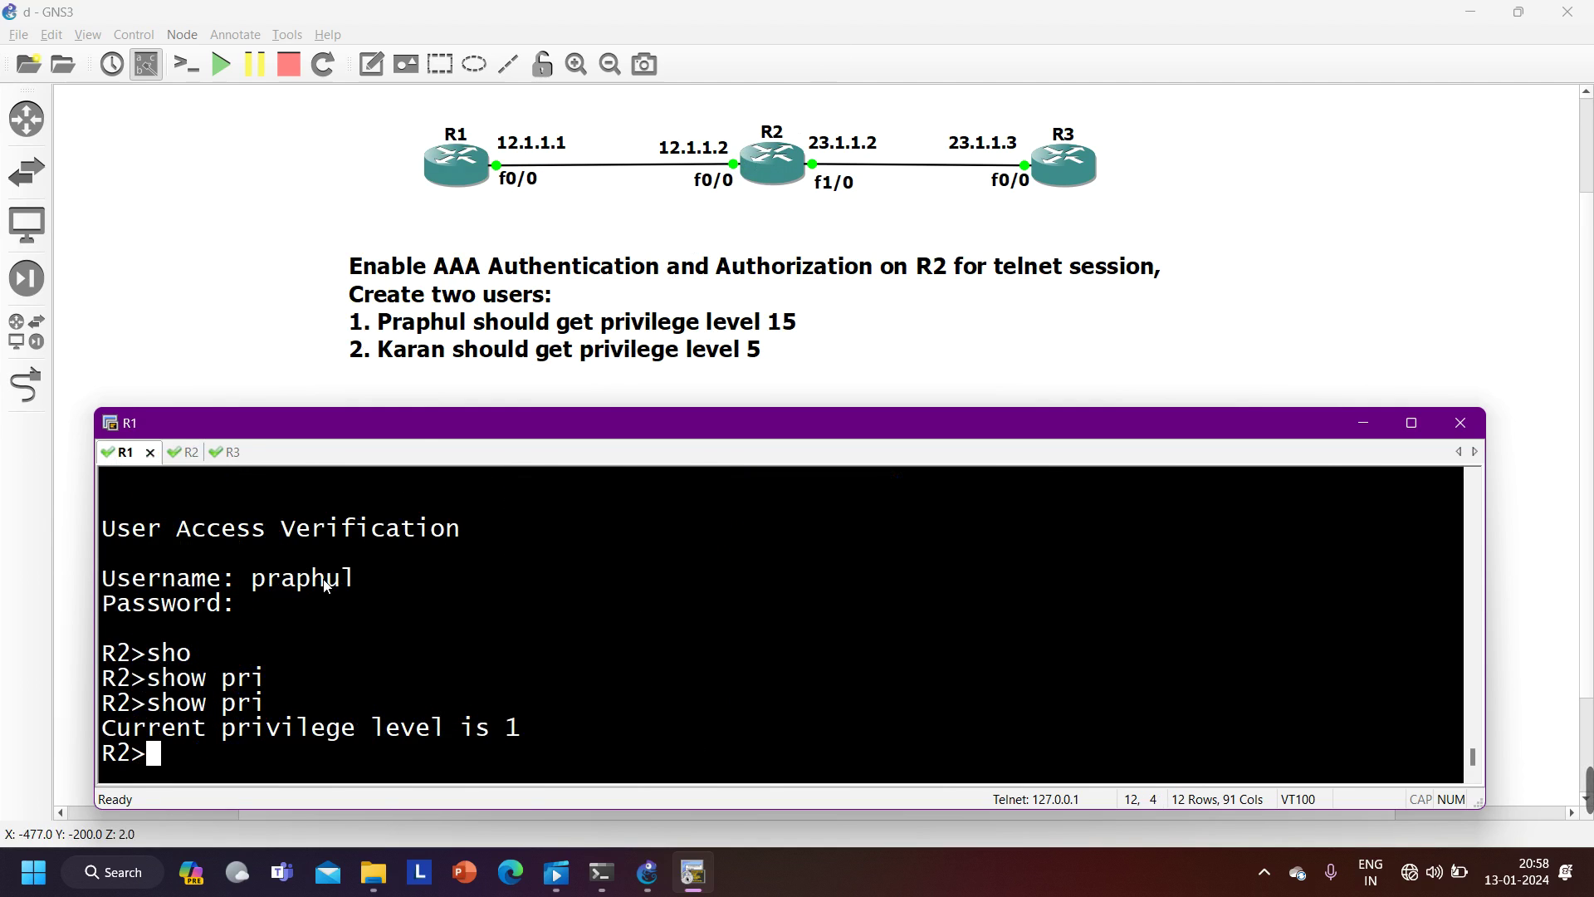
pyautogui.write('exi')
pyautogui.press('Return')
pyautogui.press('Return')
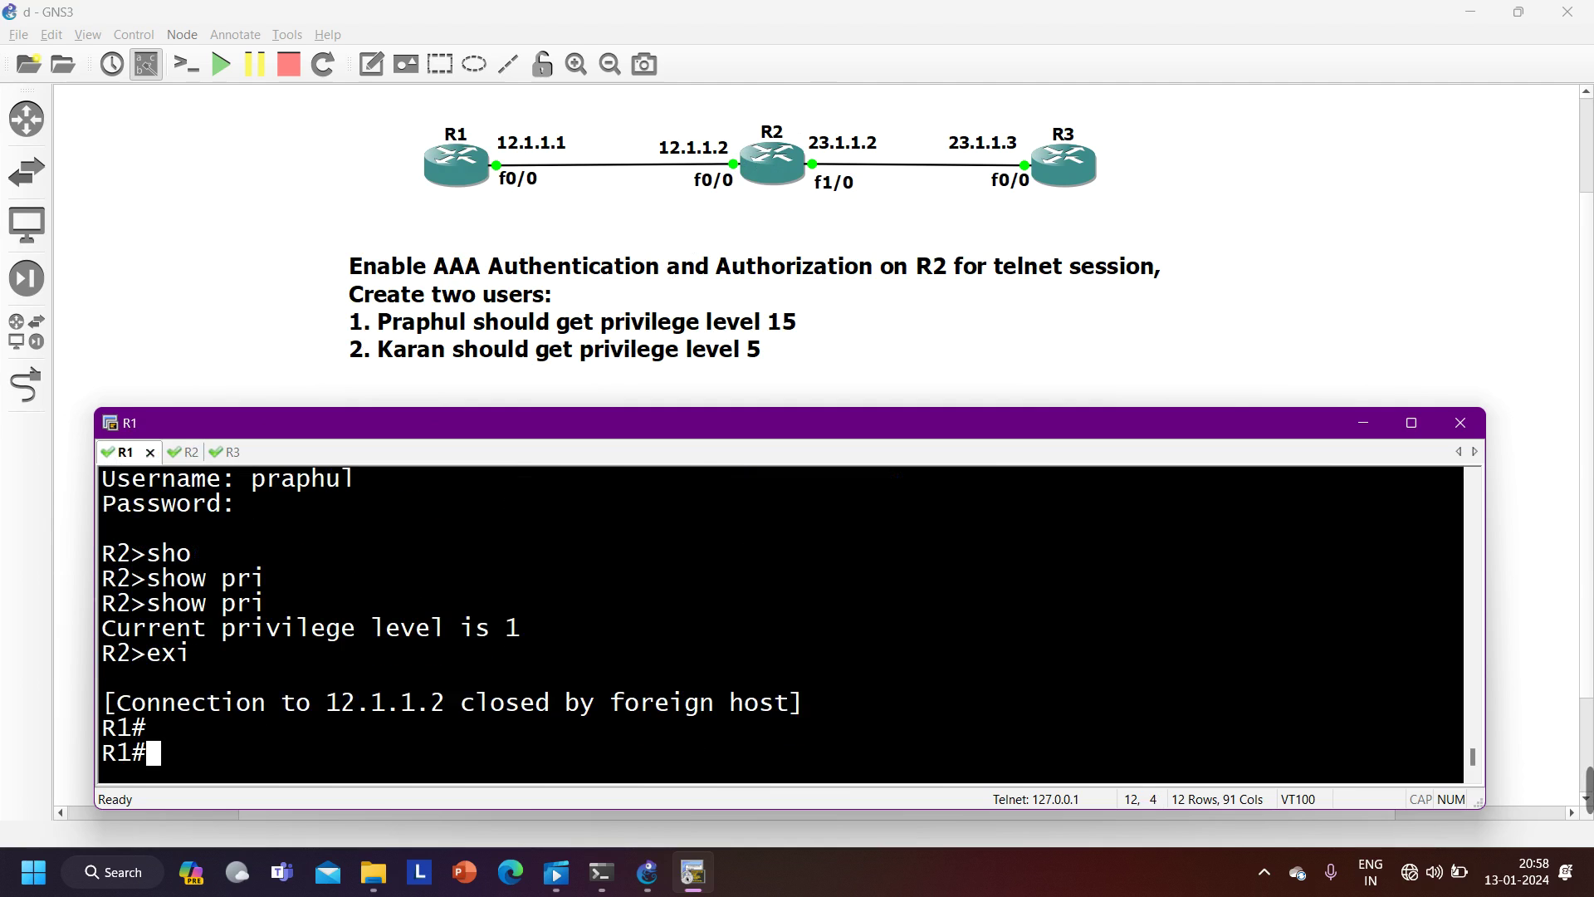
pyautogui.press('Up')
pyautogui.press('Return')
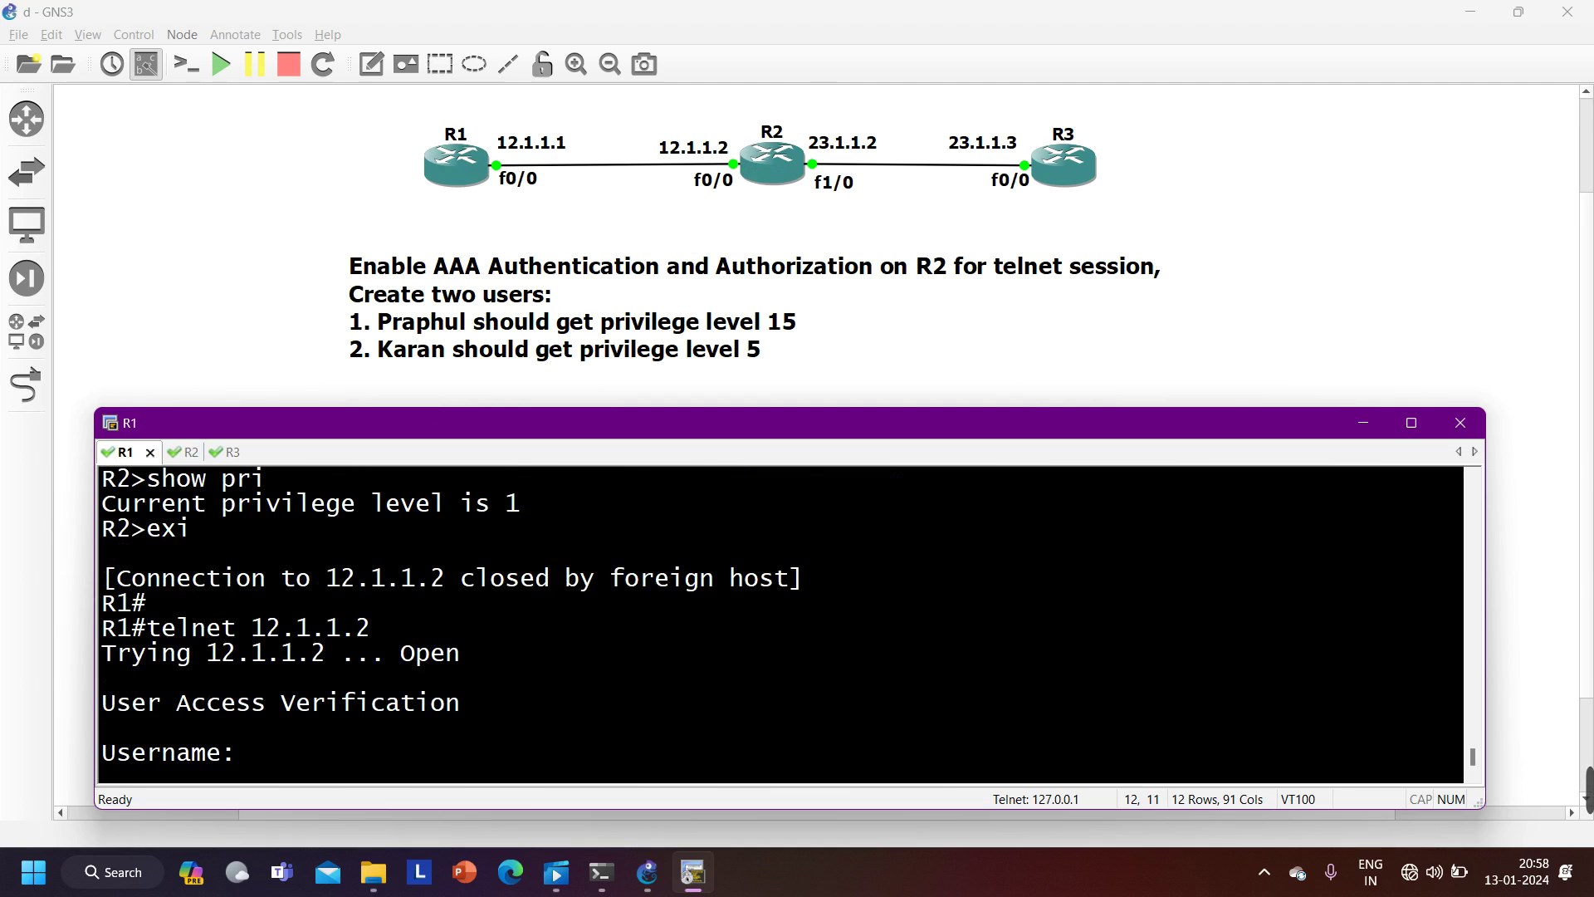
pyautogui.write('praphul')
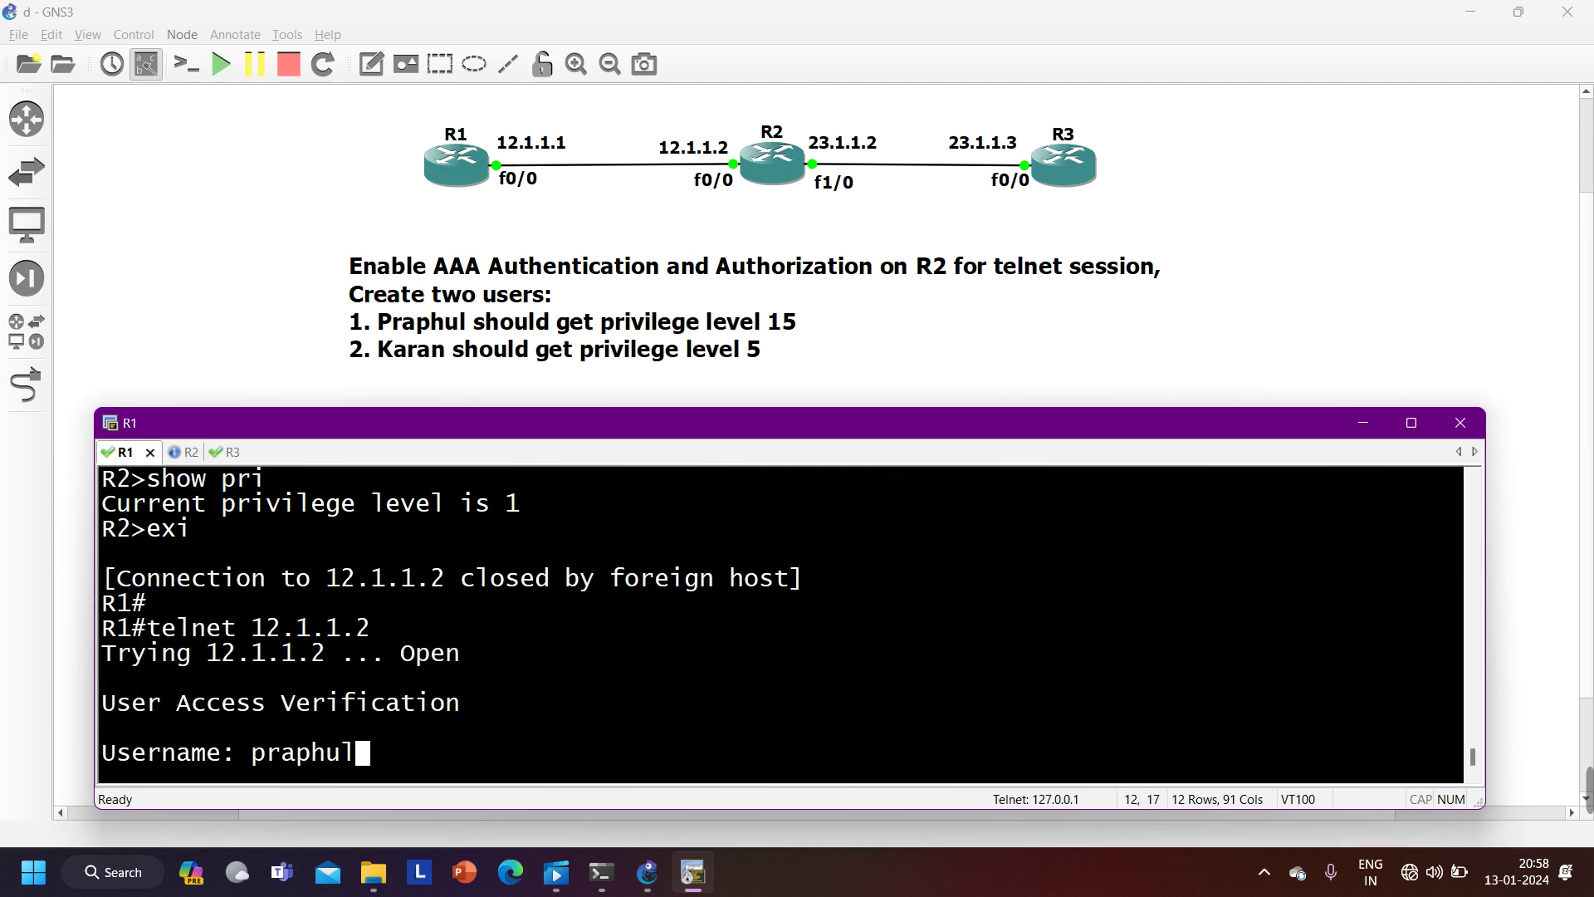
pyautogui.press('Return')
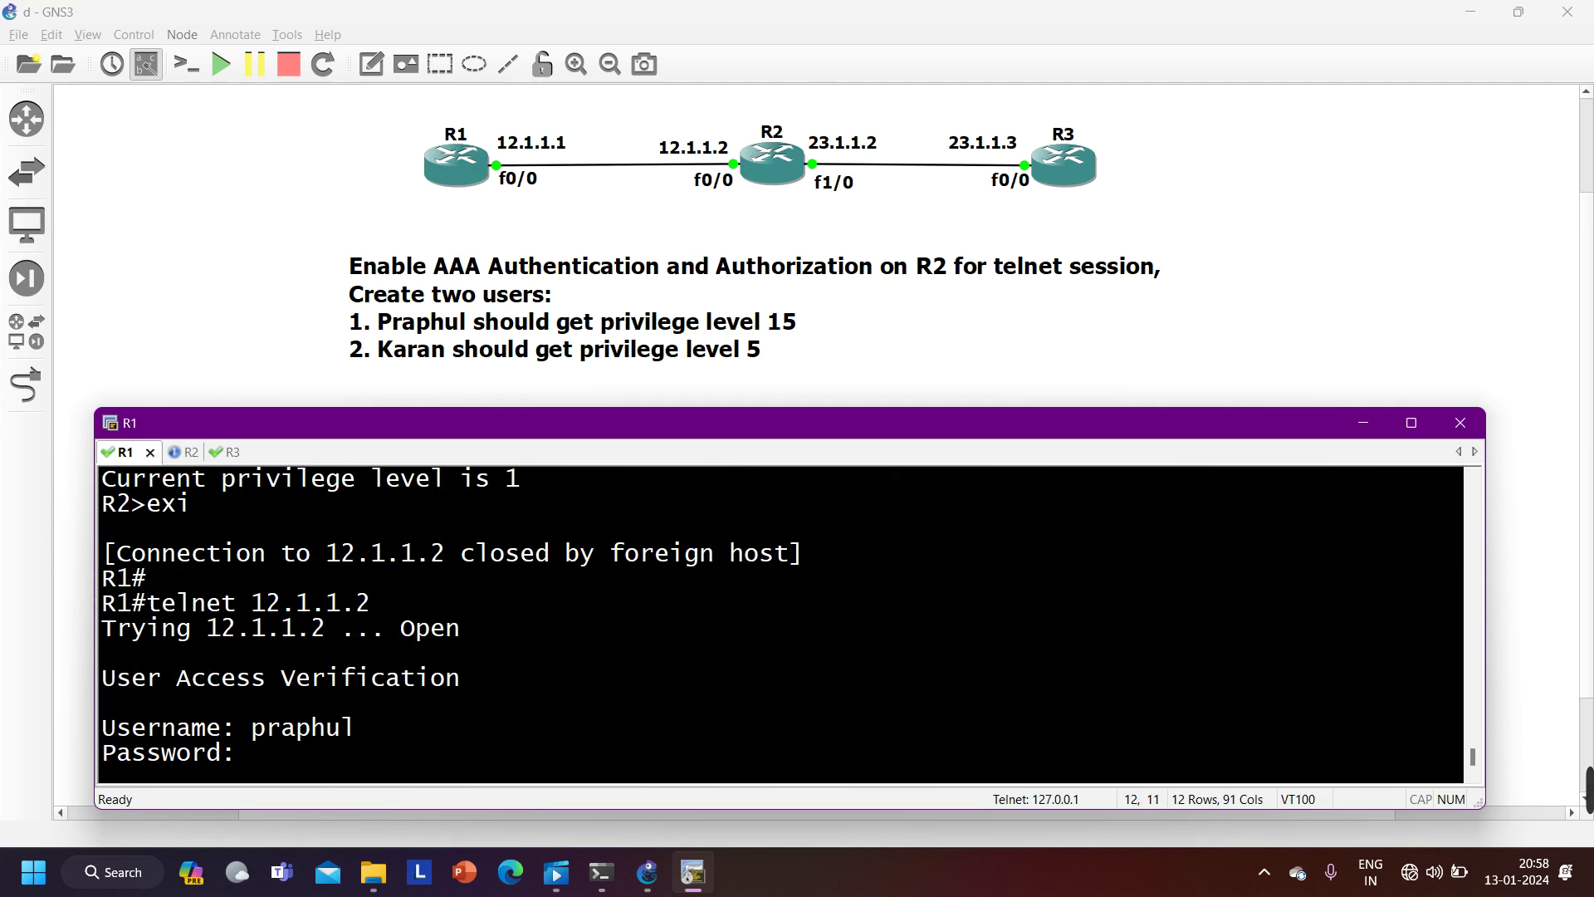
pyautogui.press('Return')
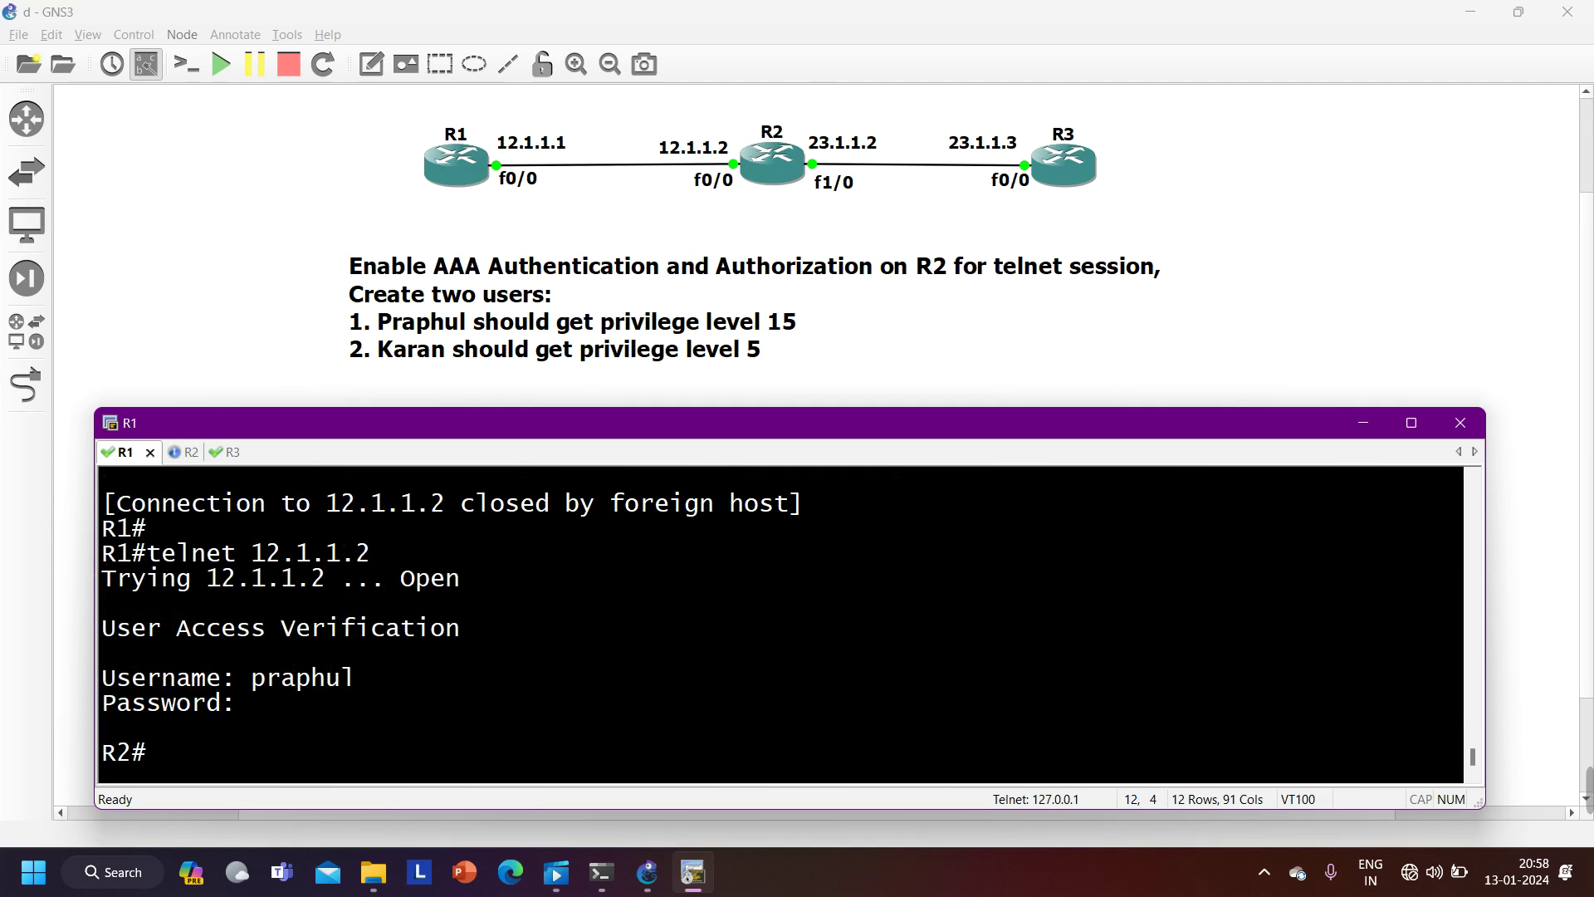
# - Confirm 'show privilege' reports level 15, then close the telnet session
pyautogui.write('sh')
pyautogui.press('Tab')
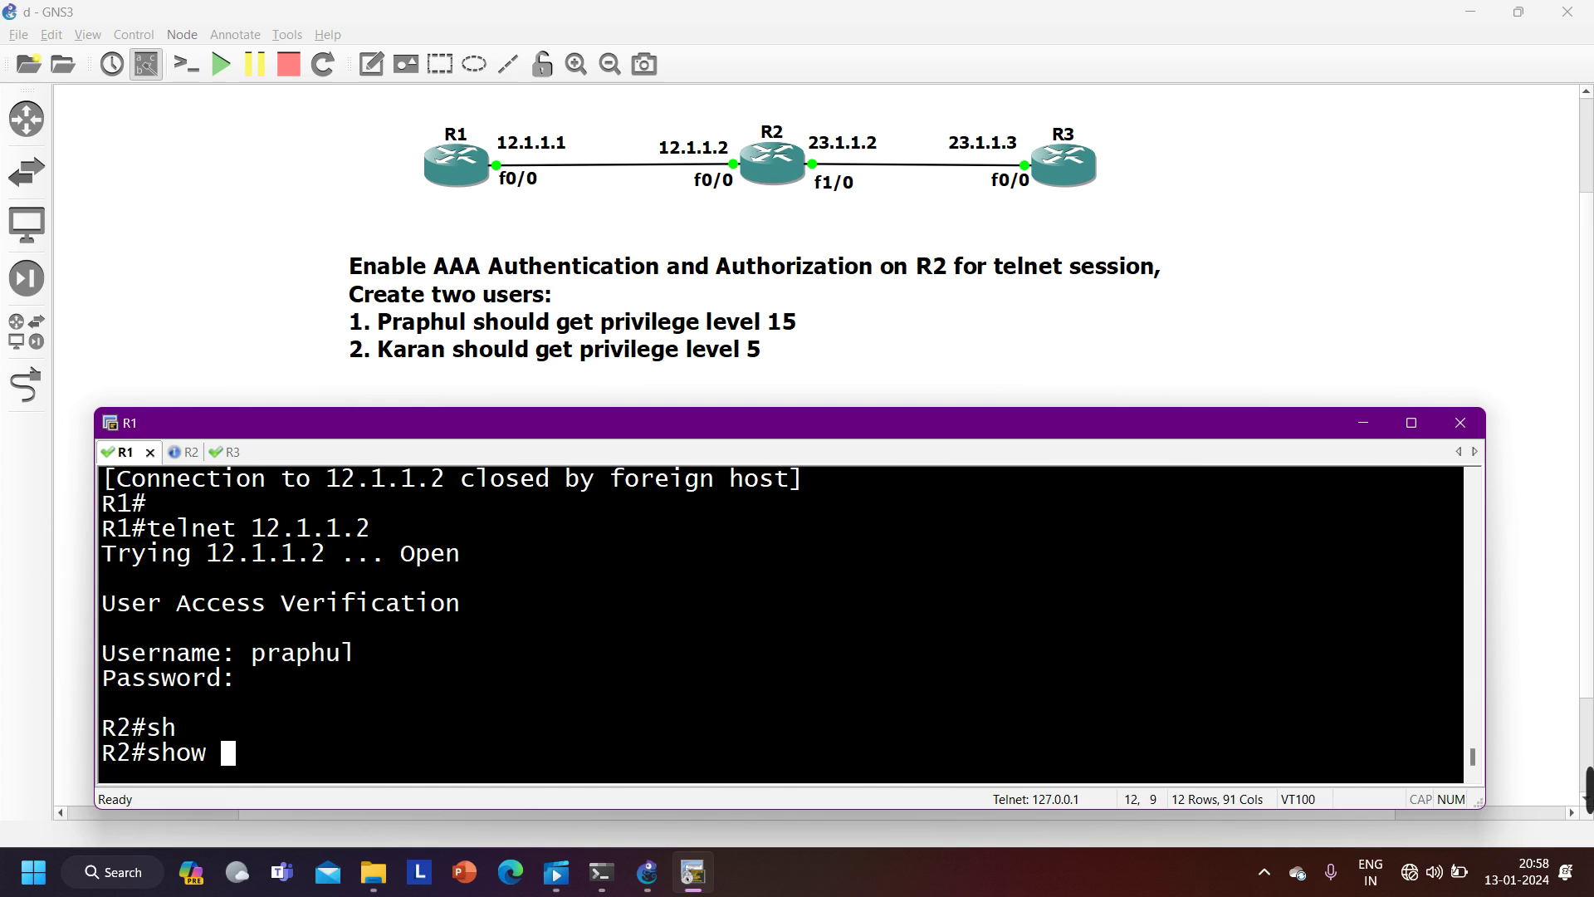
pyautogui.write('pri')
pyautogui.press('Tab')
pyautogui.press('Return')
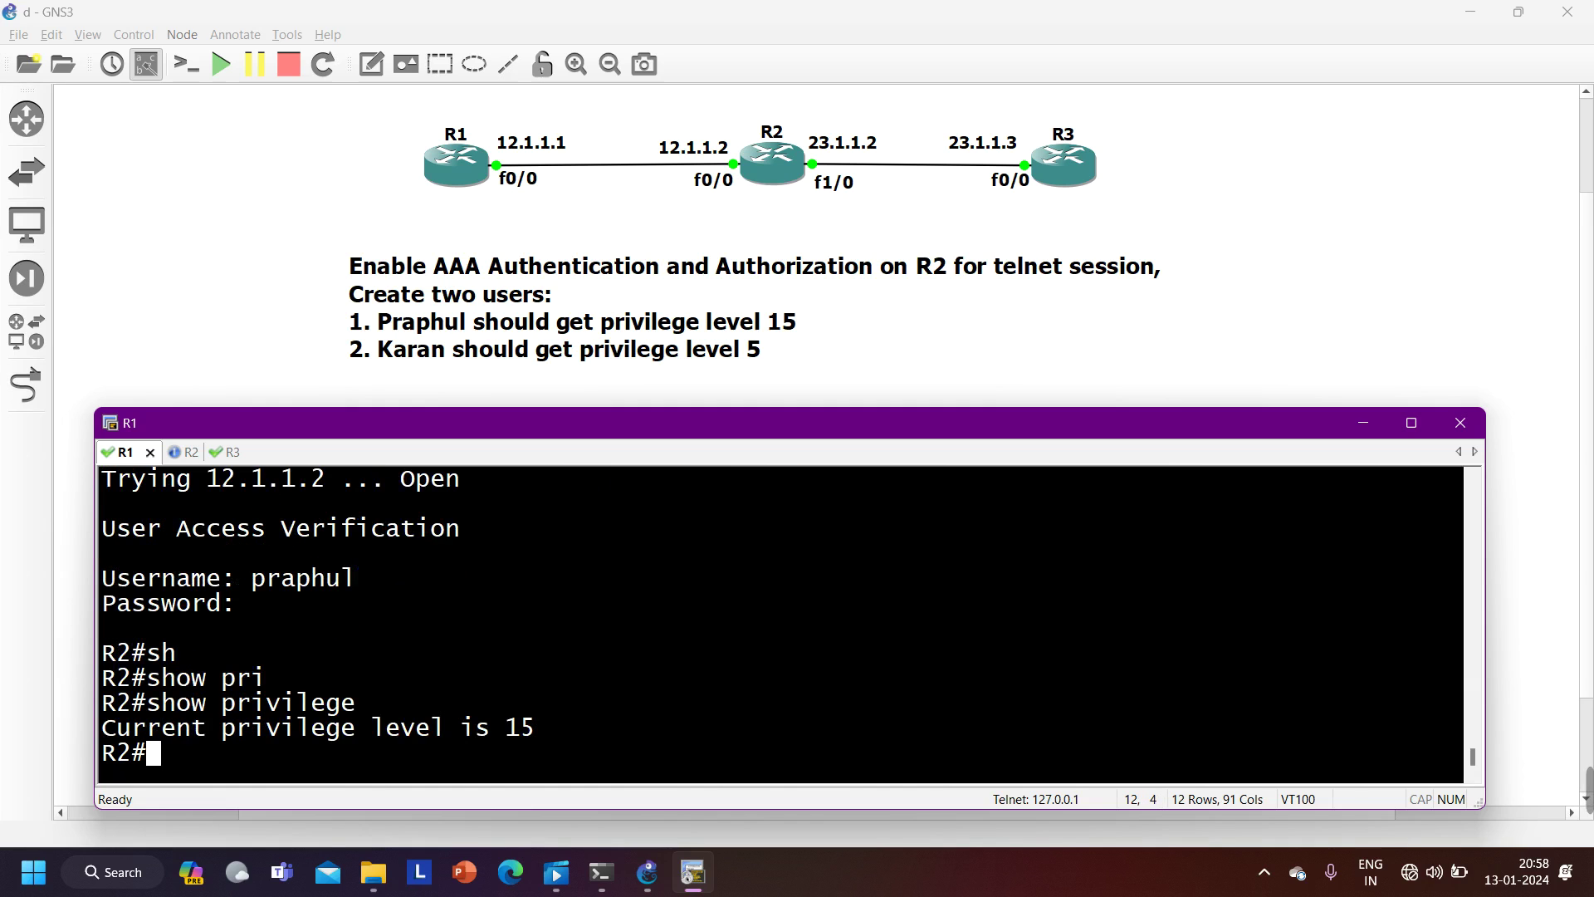
pyautogui.write('exi')
pyautogui.press('Return')
pyautogui.press('Return')
pyautogui.press('Return')
pyautogui.press('Return')
pyautogui.press('Return')
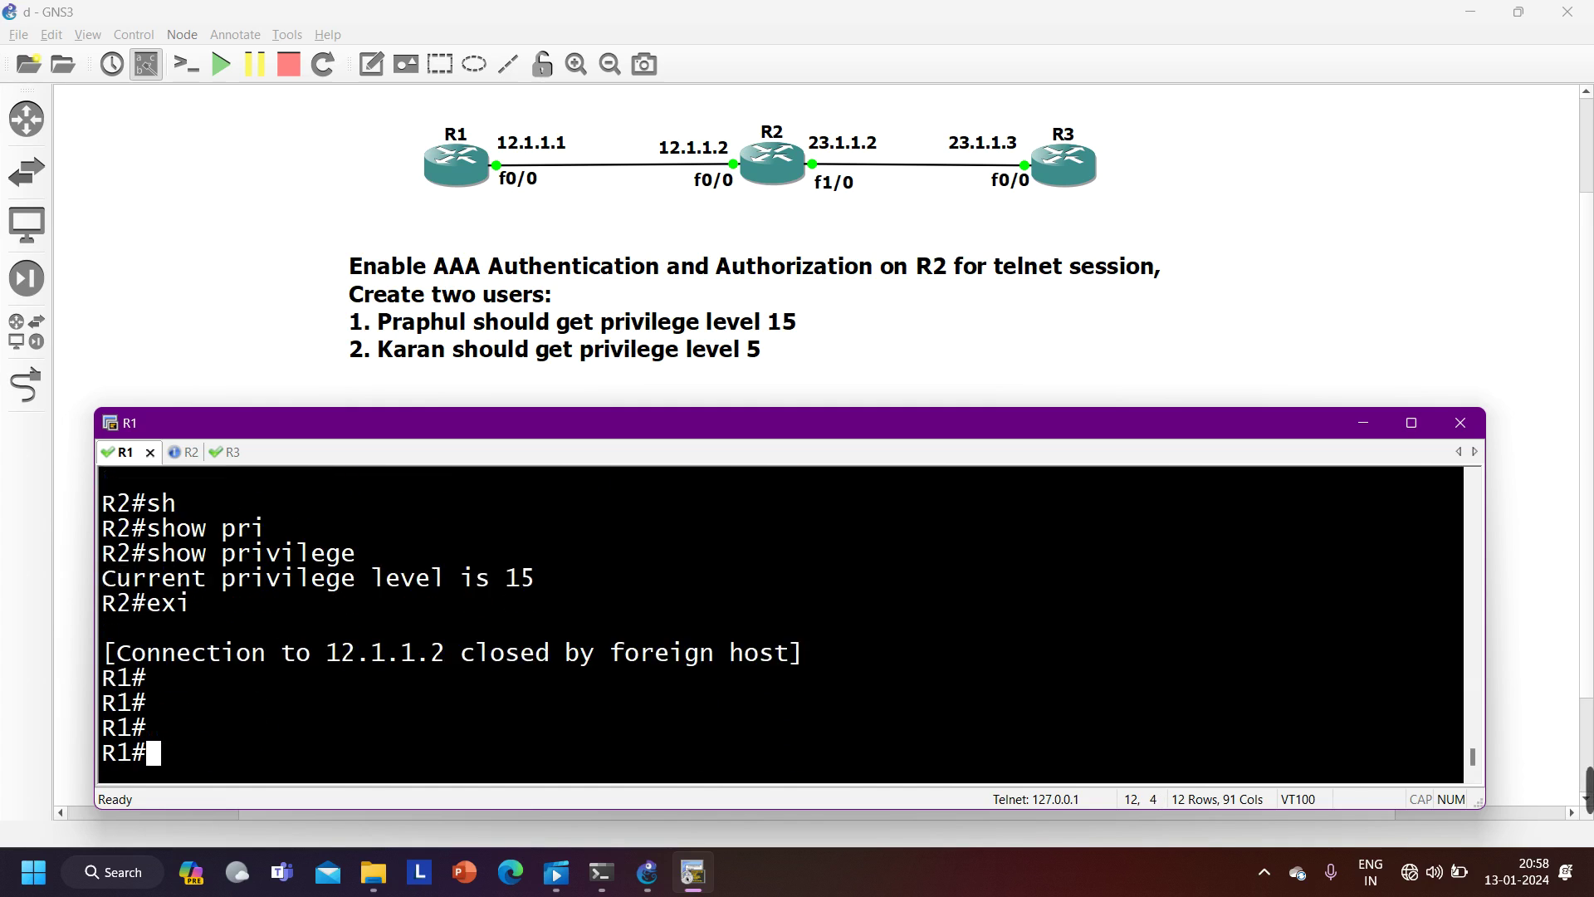
# - Telnet to 12.1.1.2 as the privilege-5 user, confirm level 5, then bring the topology forward
pyautogui.press('Up')
pyautogui.press('Return')
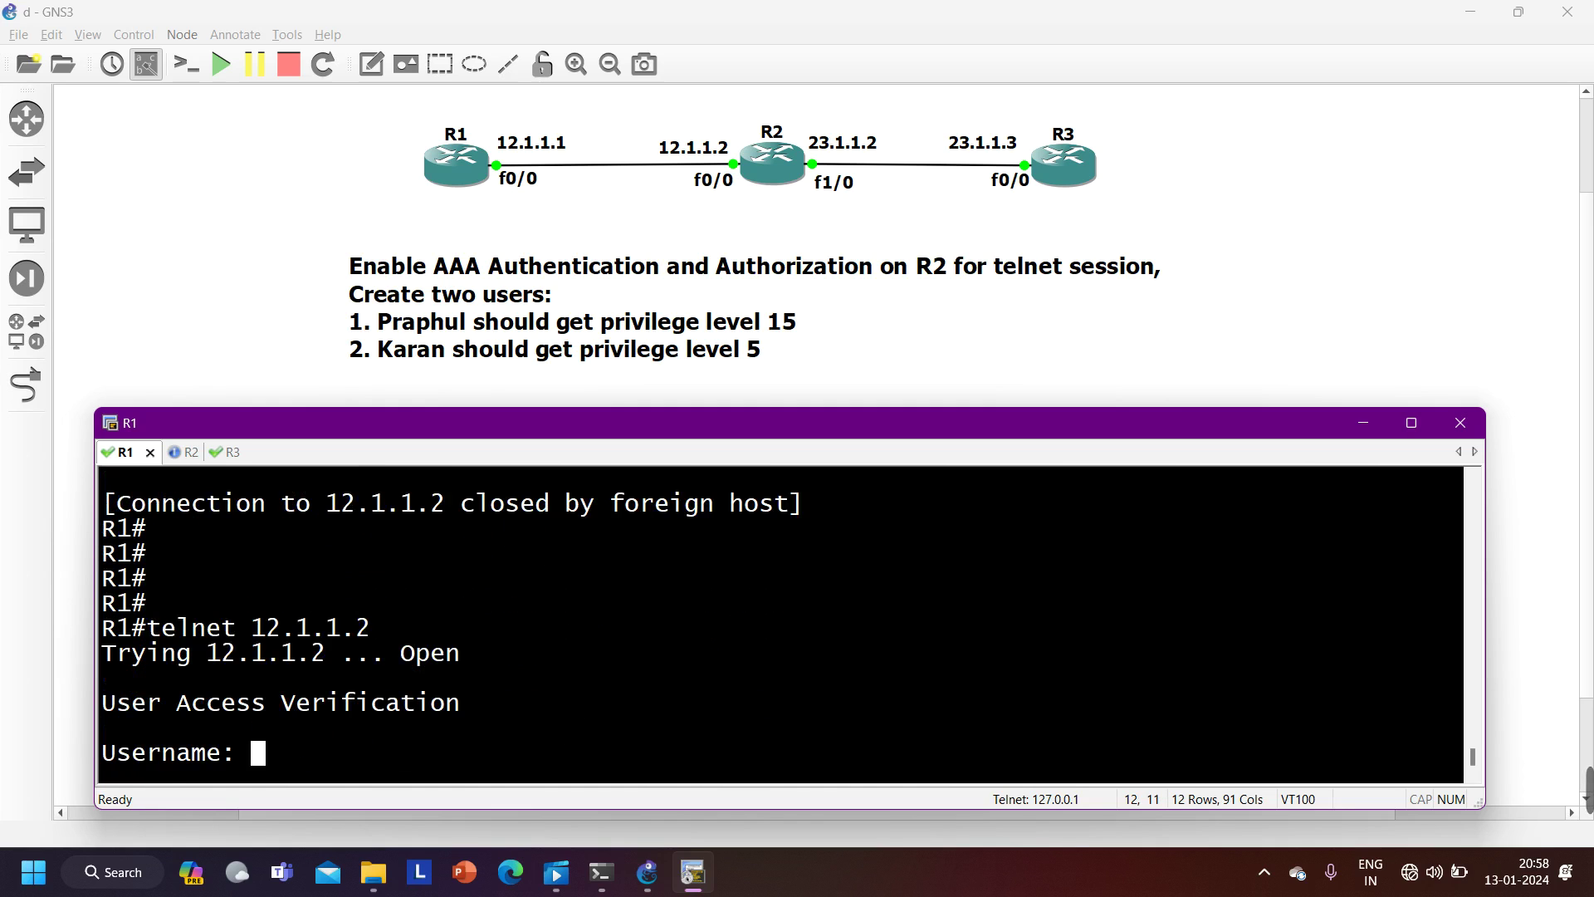
pyautogui.write('karan')
pyautogui.press('Return')
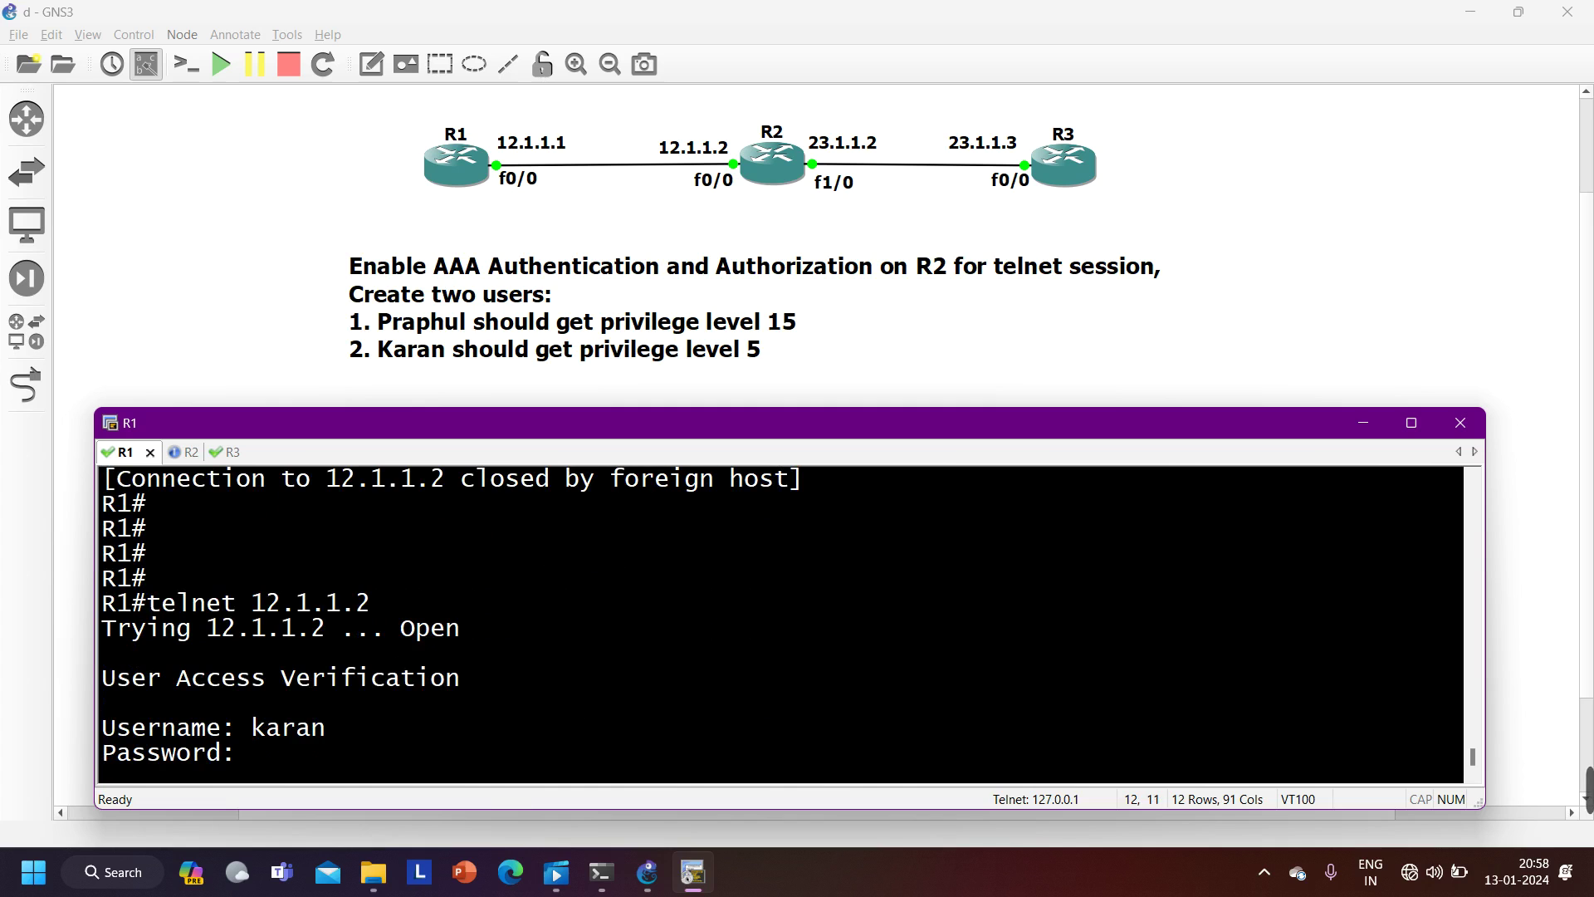
pyautogui.press('Return')
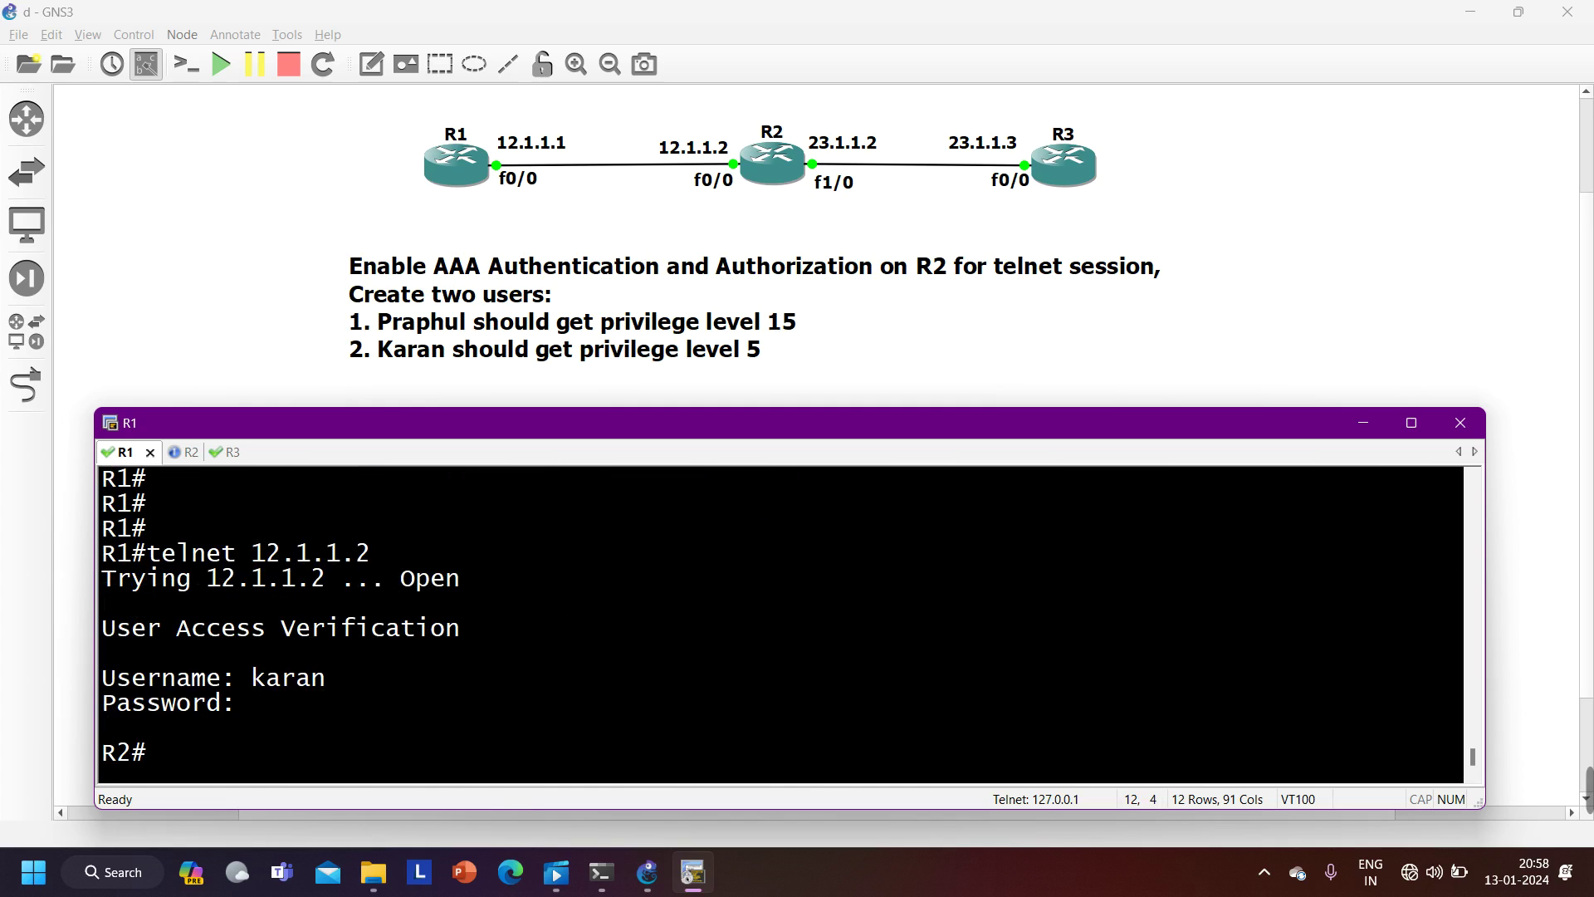
pyautogui.write('sh')
pyautogui.press('Tab')
pyautogui.write('pri')
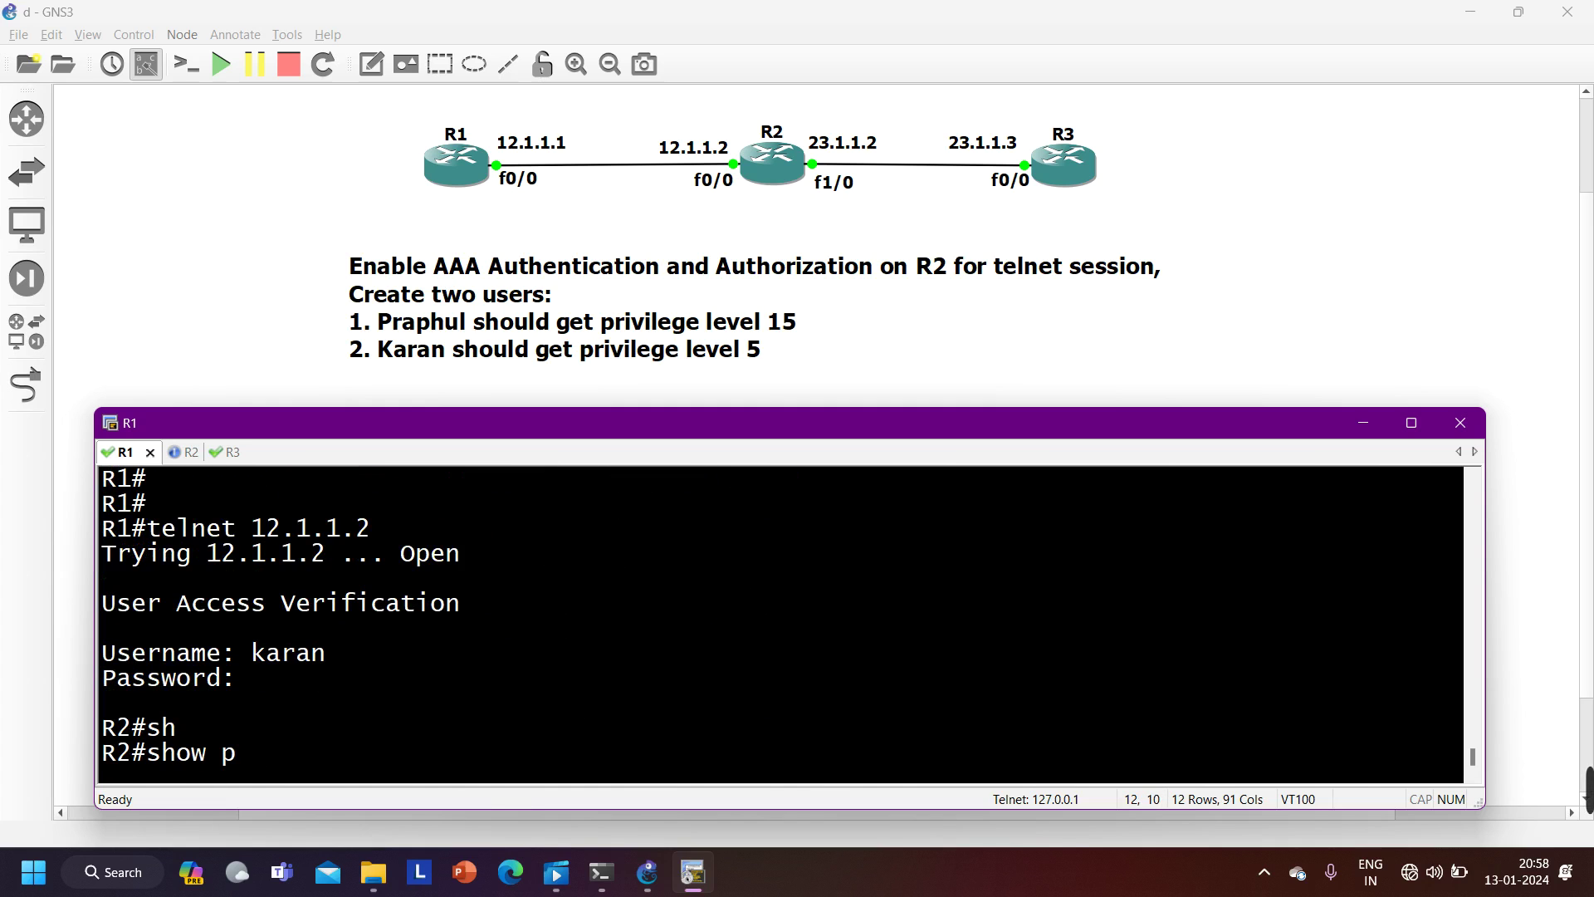
pyautogui.press('Tab')
pyautogui.press('Return')
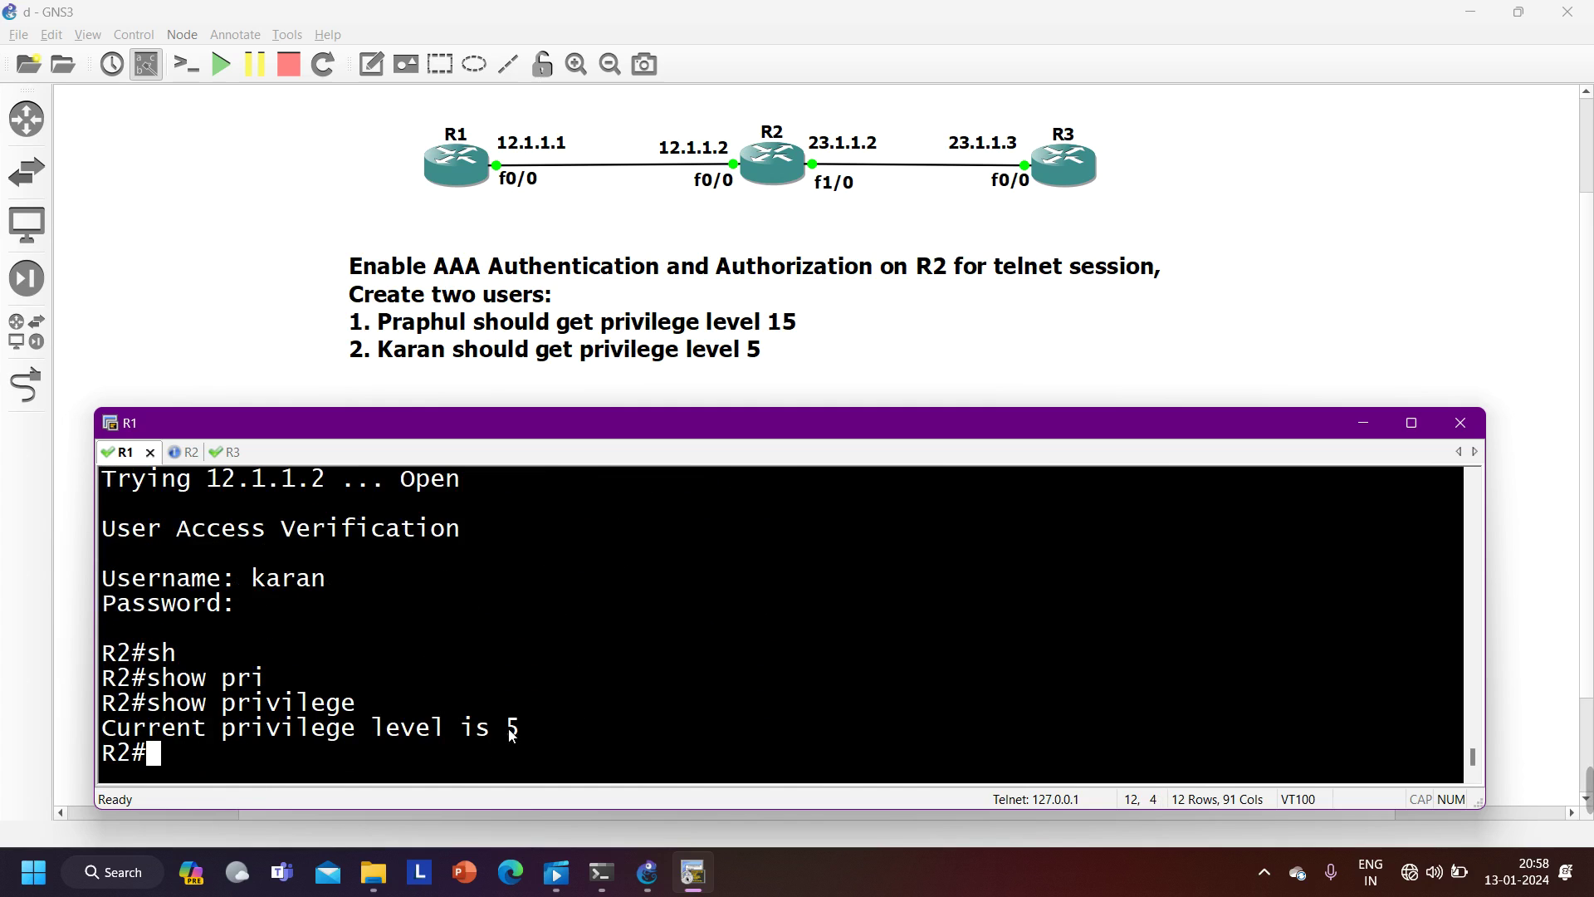
pyautogui.moveTo(532, 724); pyautogui.dragTo(131, 727)
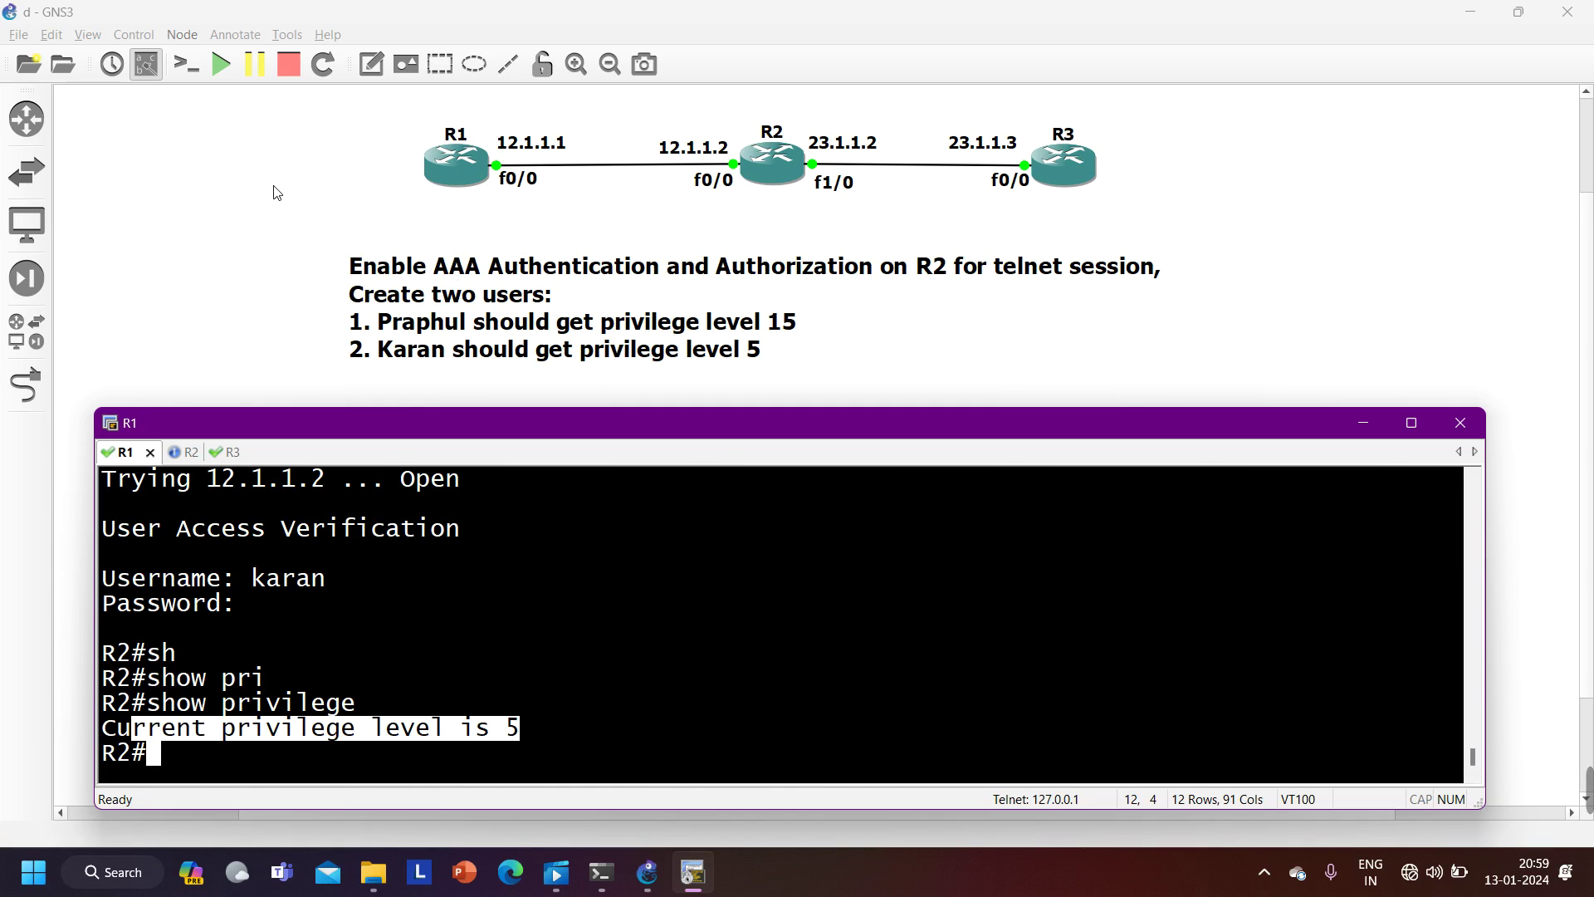
pyautogui.click(276, 192)
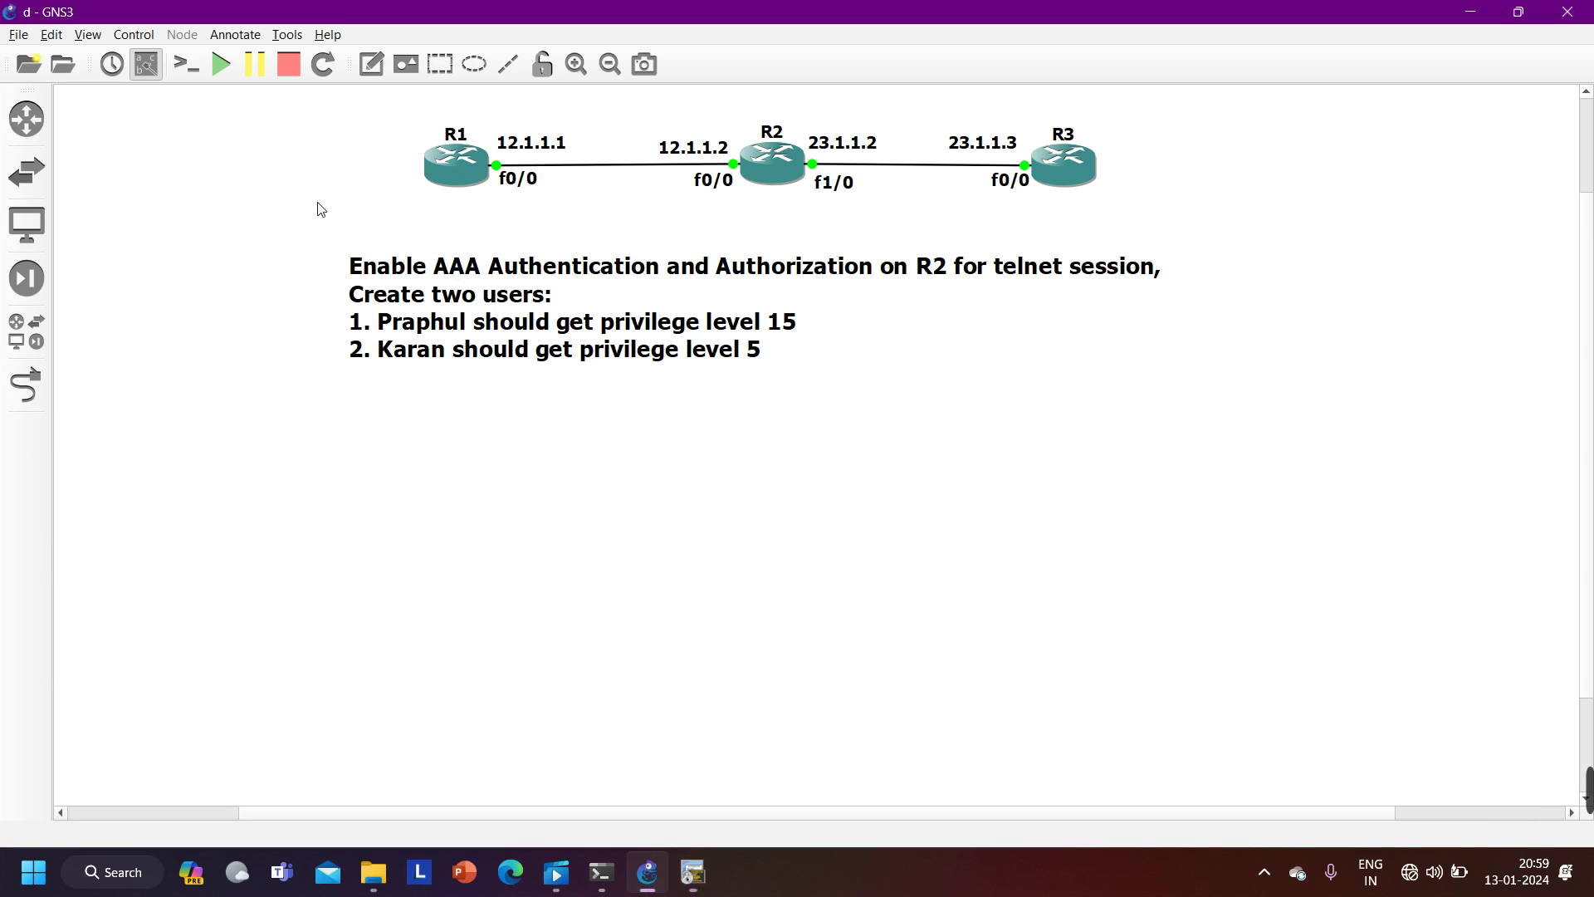
pyautogui.moveTo(1544, 818)
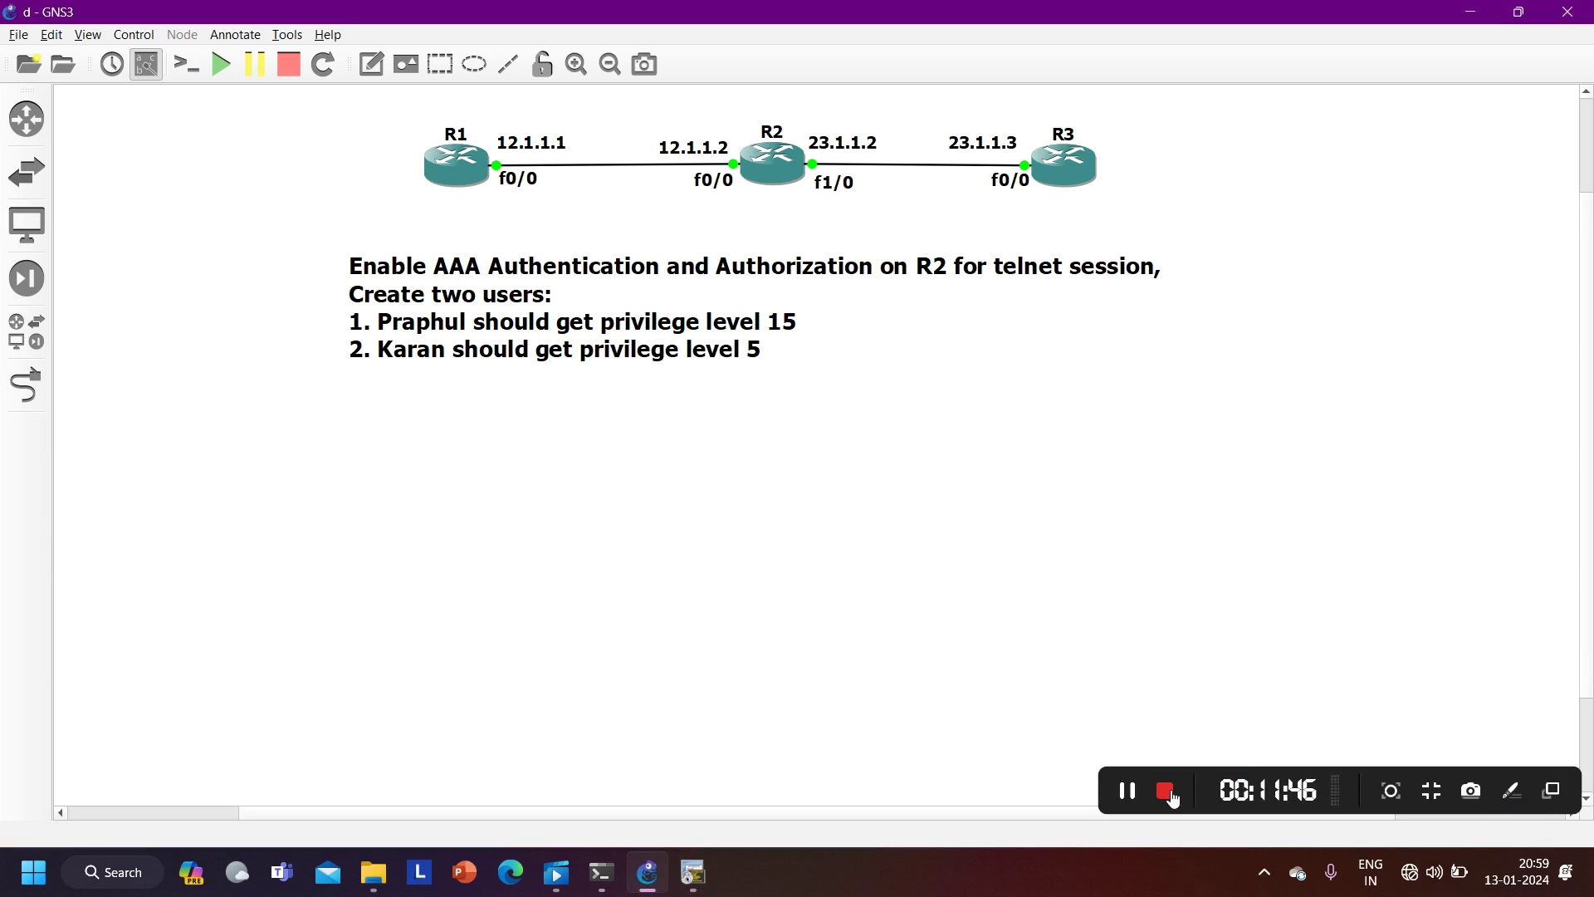